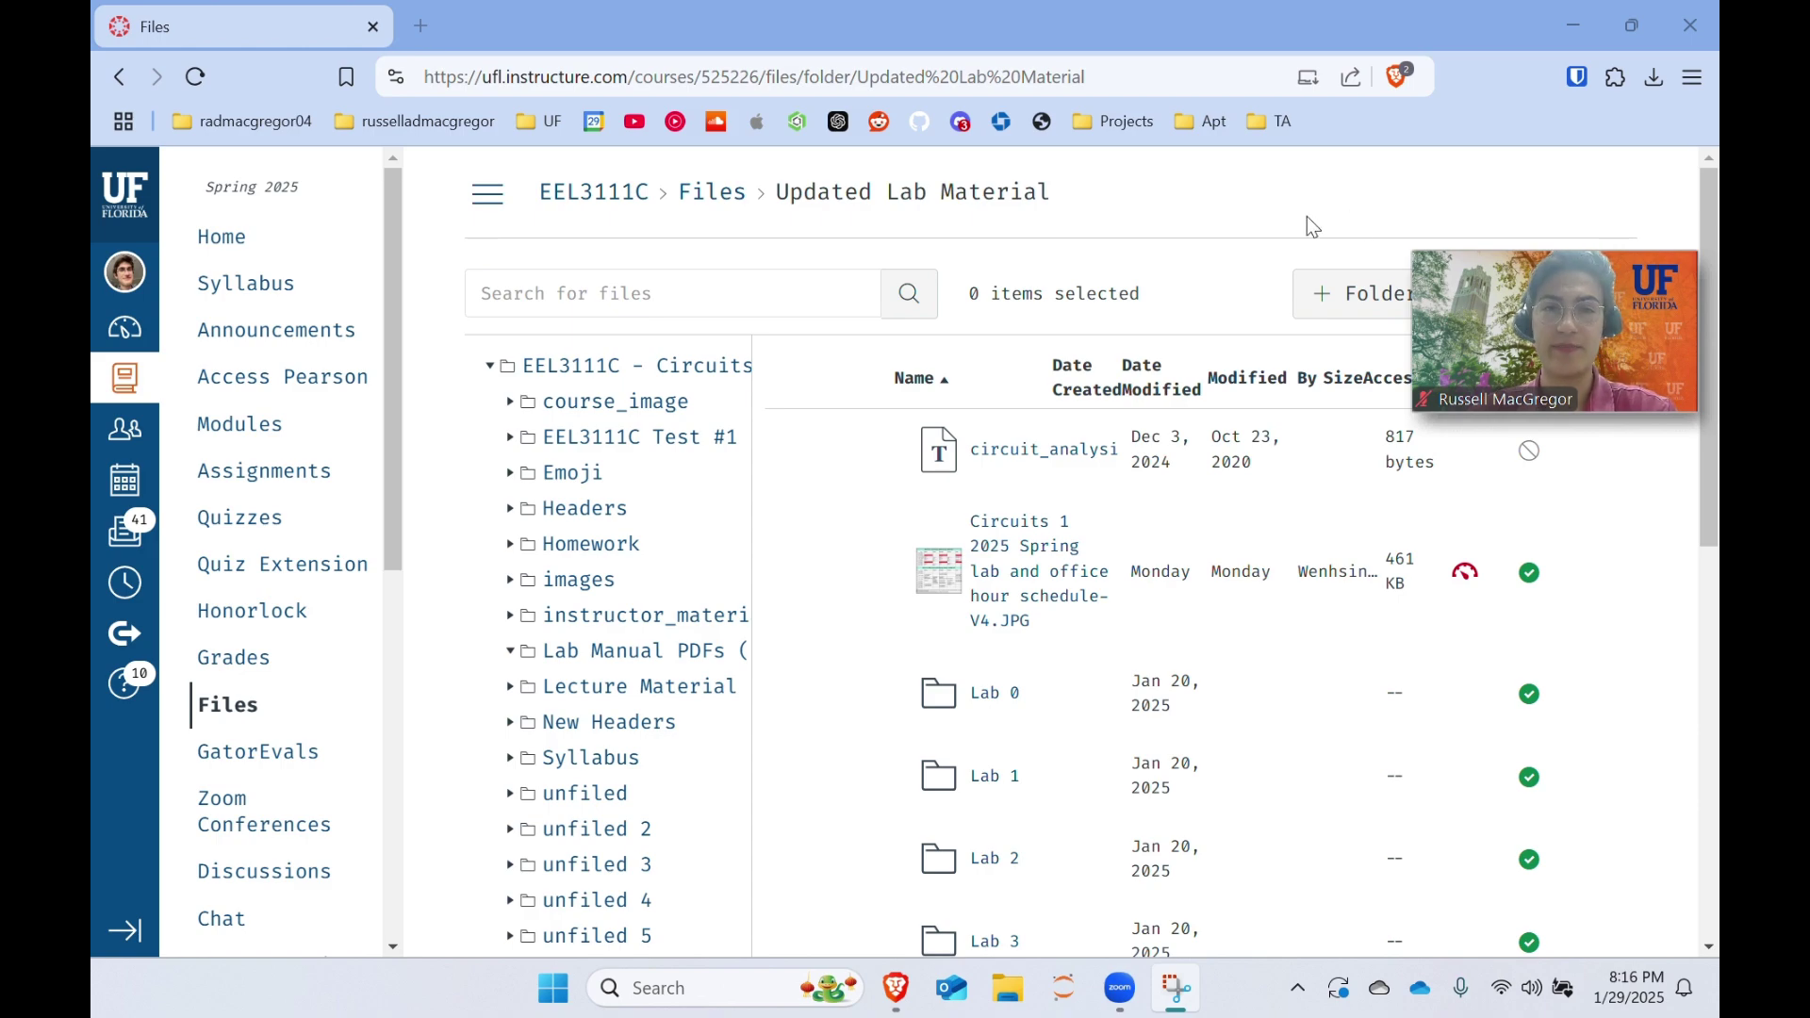
Step: Open the Lab 5 folder from Updated Lab Material in a new browser tab and switch to it
scroll(1093, 730, down, 2)
scroll(1096, 731, down, 4)
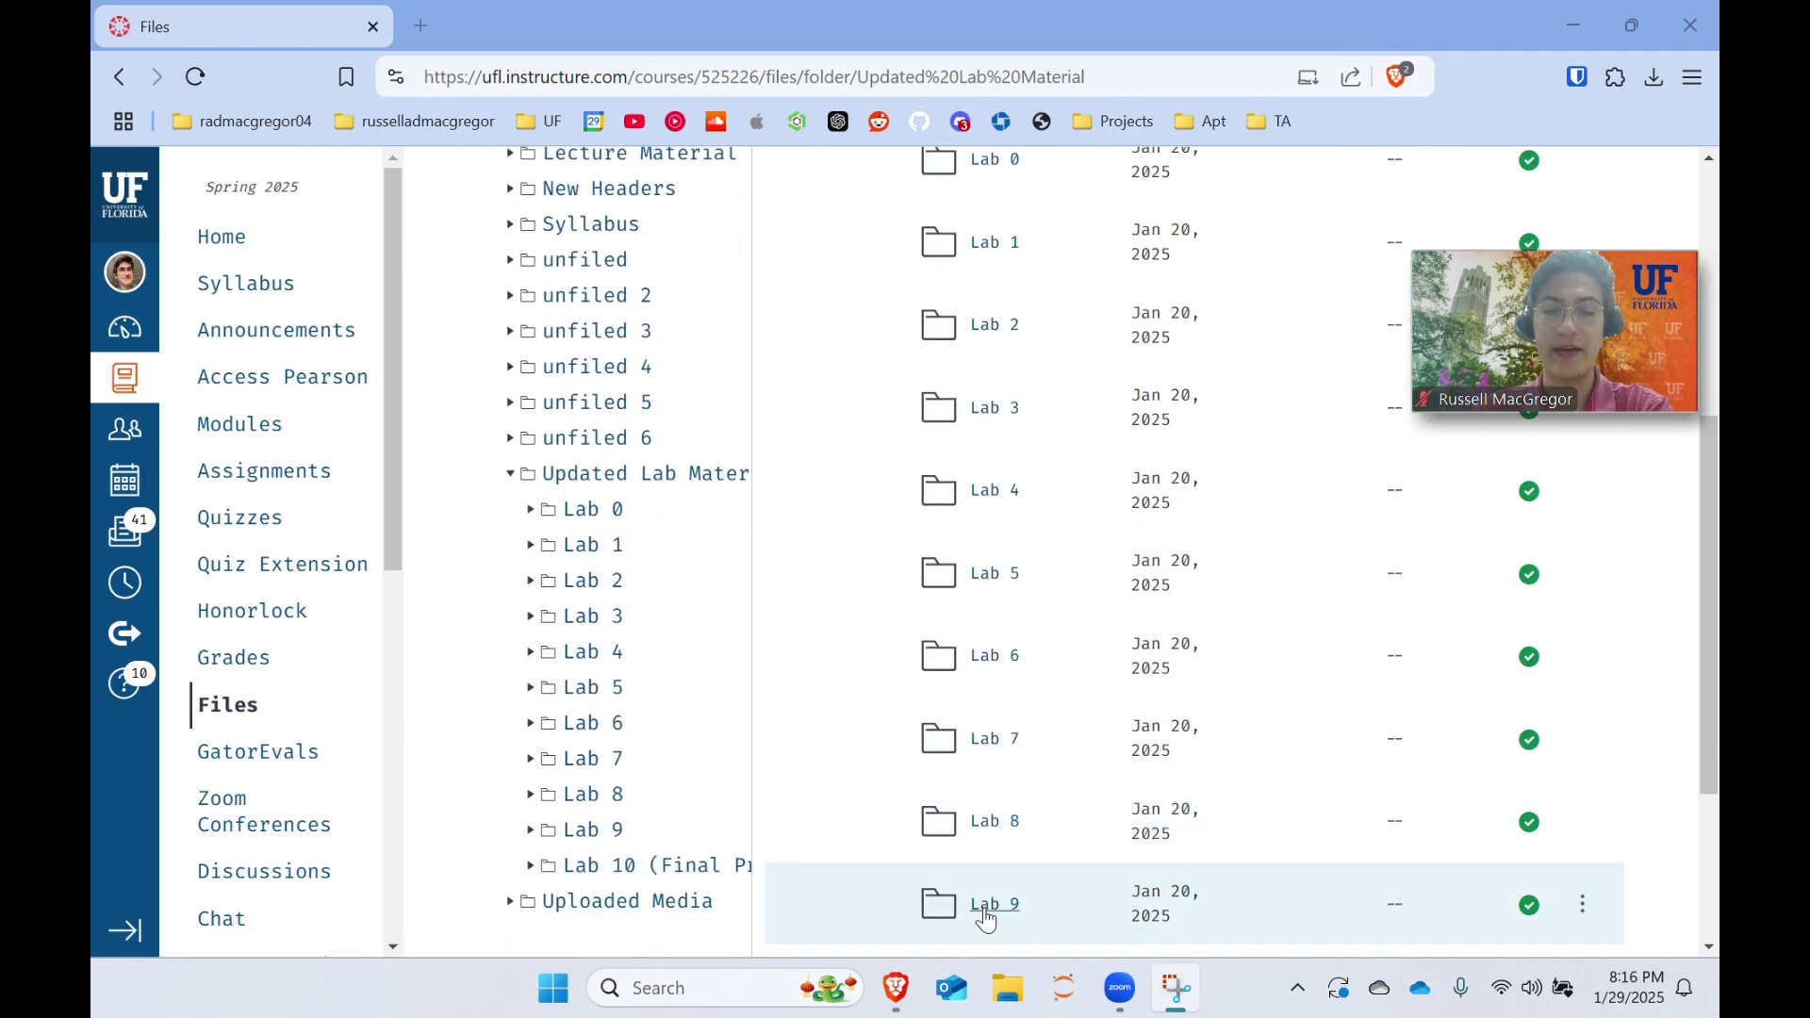
scroll(1023, 740, down, 2)
scroll(1027, 697, up, 1)
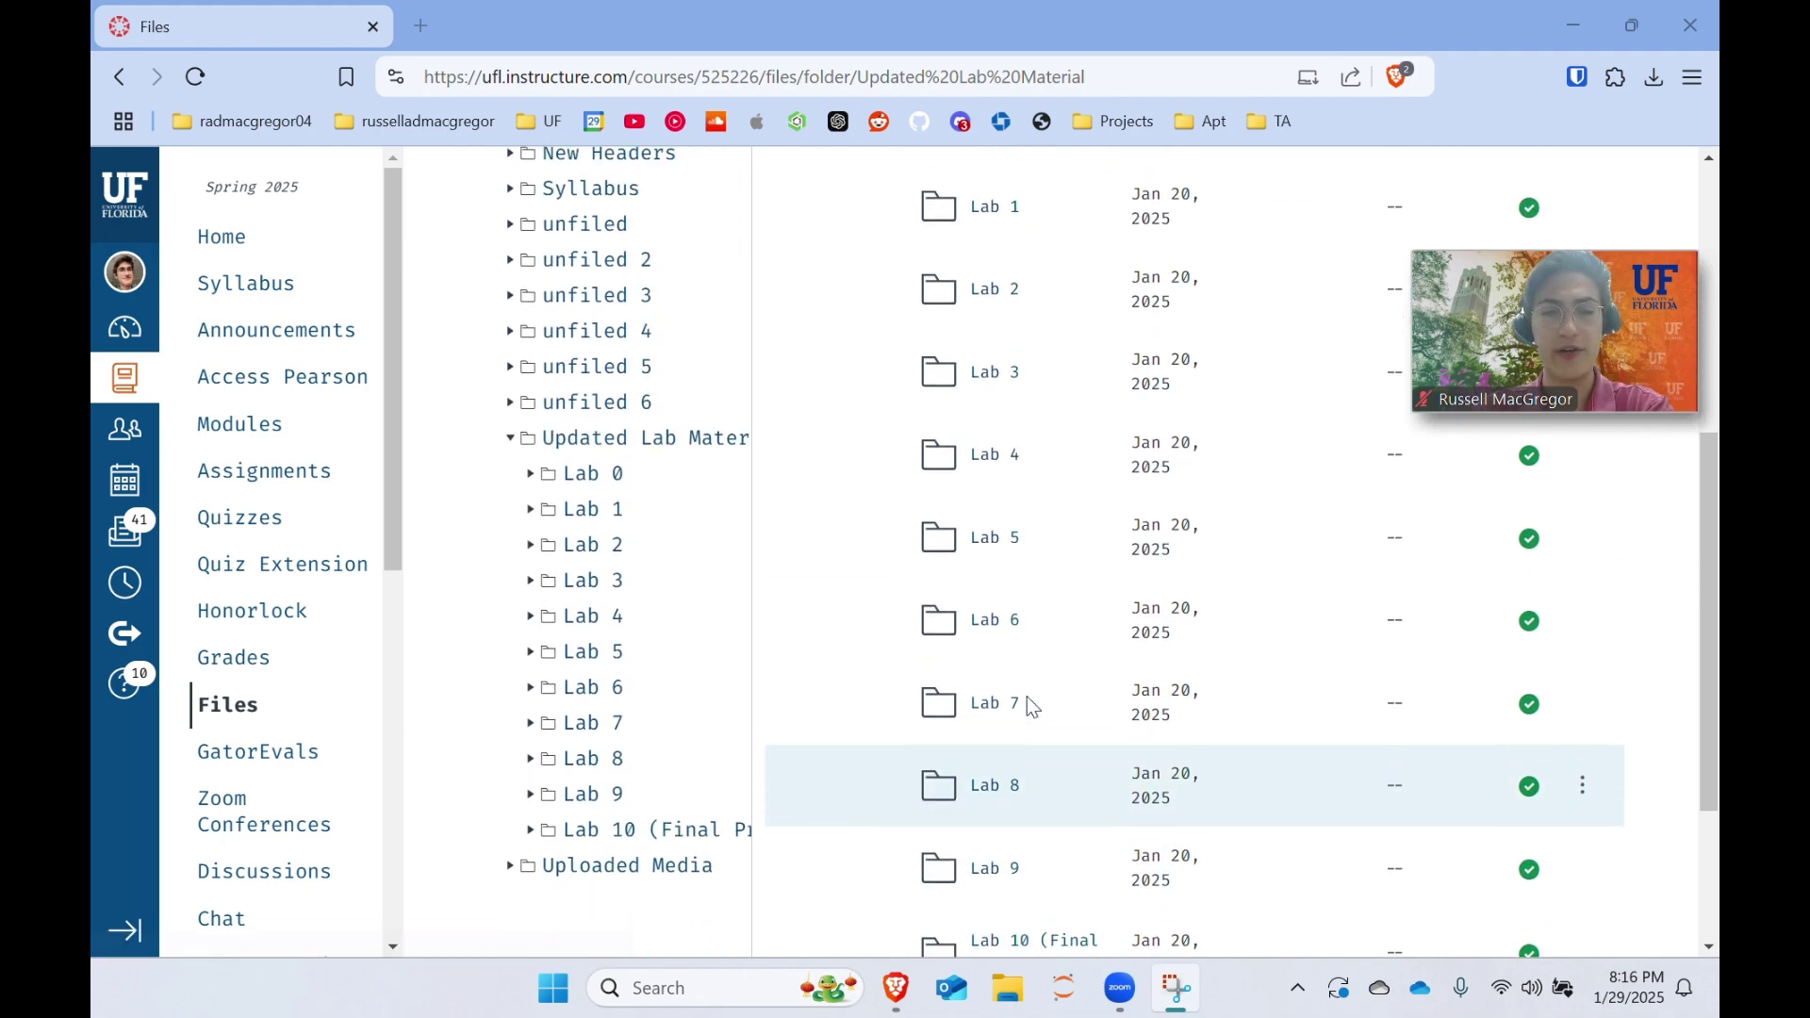
right_click(992, 569)
click(1084, 133)
click(526, 43)
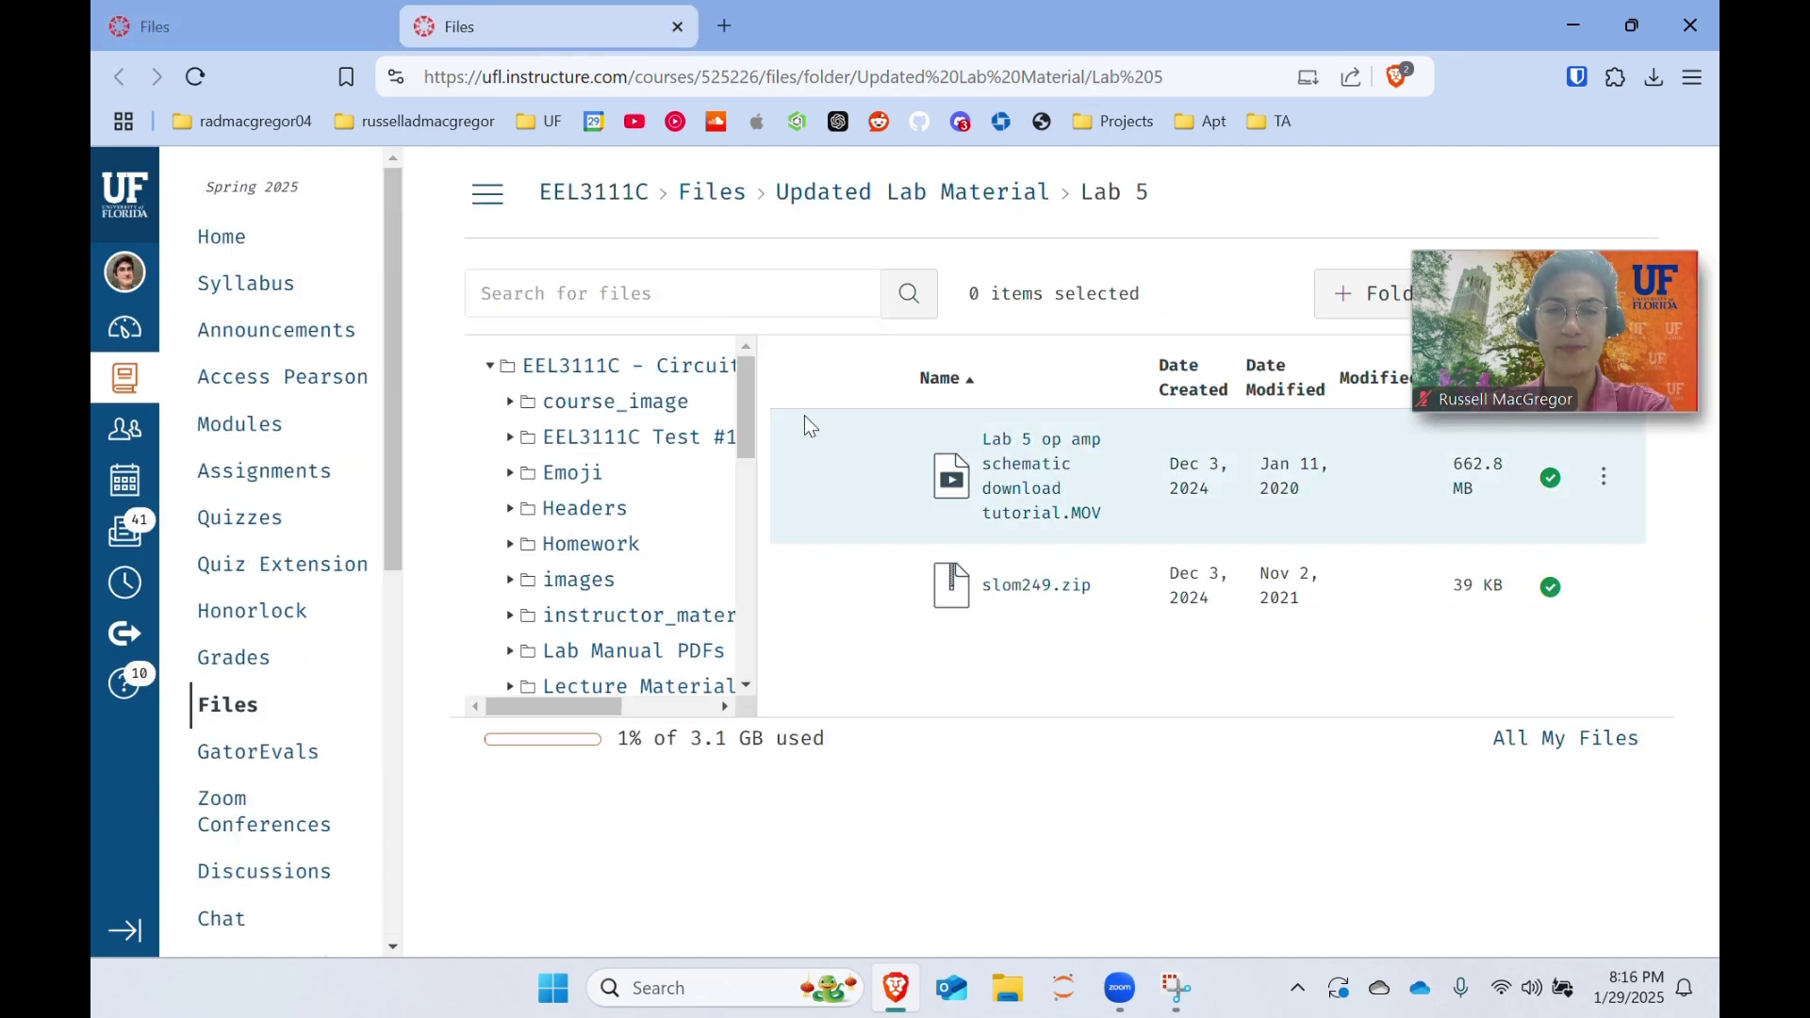
Step: Download slom249.zip from the Lab 5 files and save it in the Downloads folder
scroll(488, 590, down, 3)
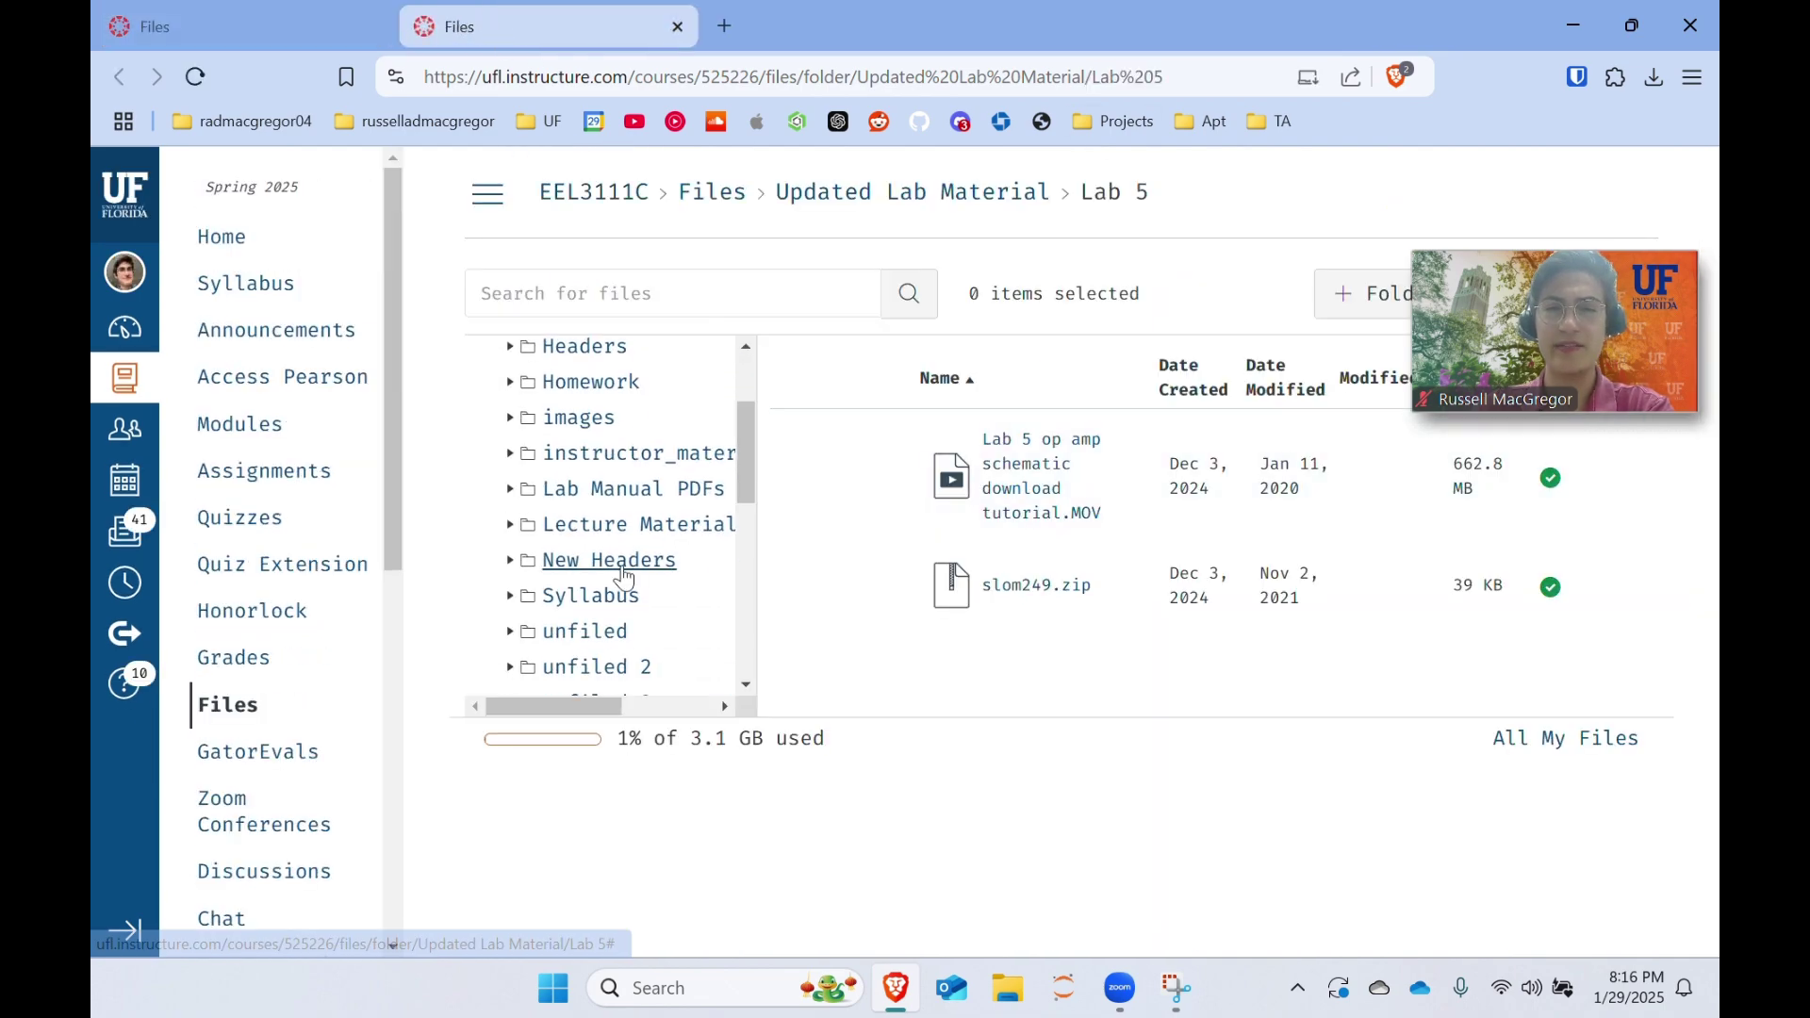
scroll(613, 566, down, 3)
scroll(688, 606, down, 5)
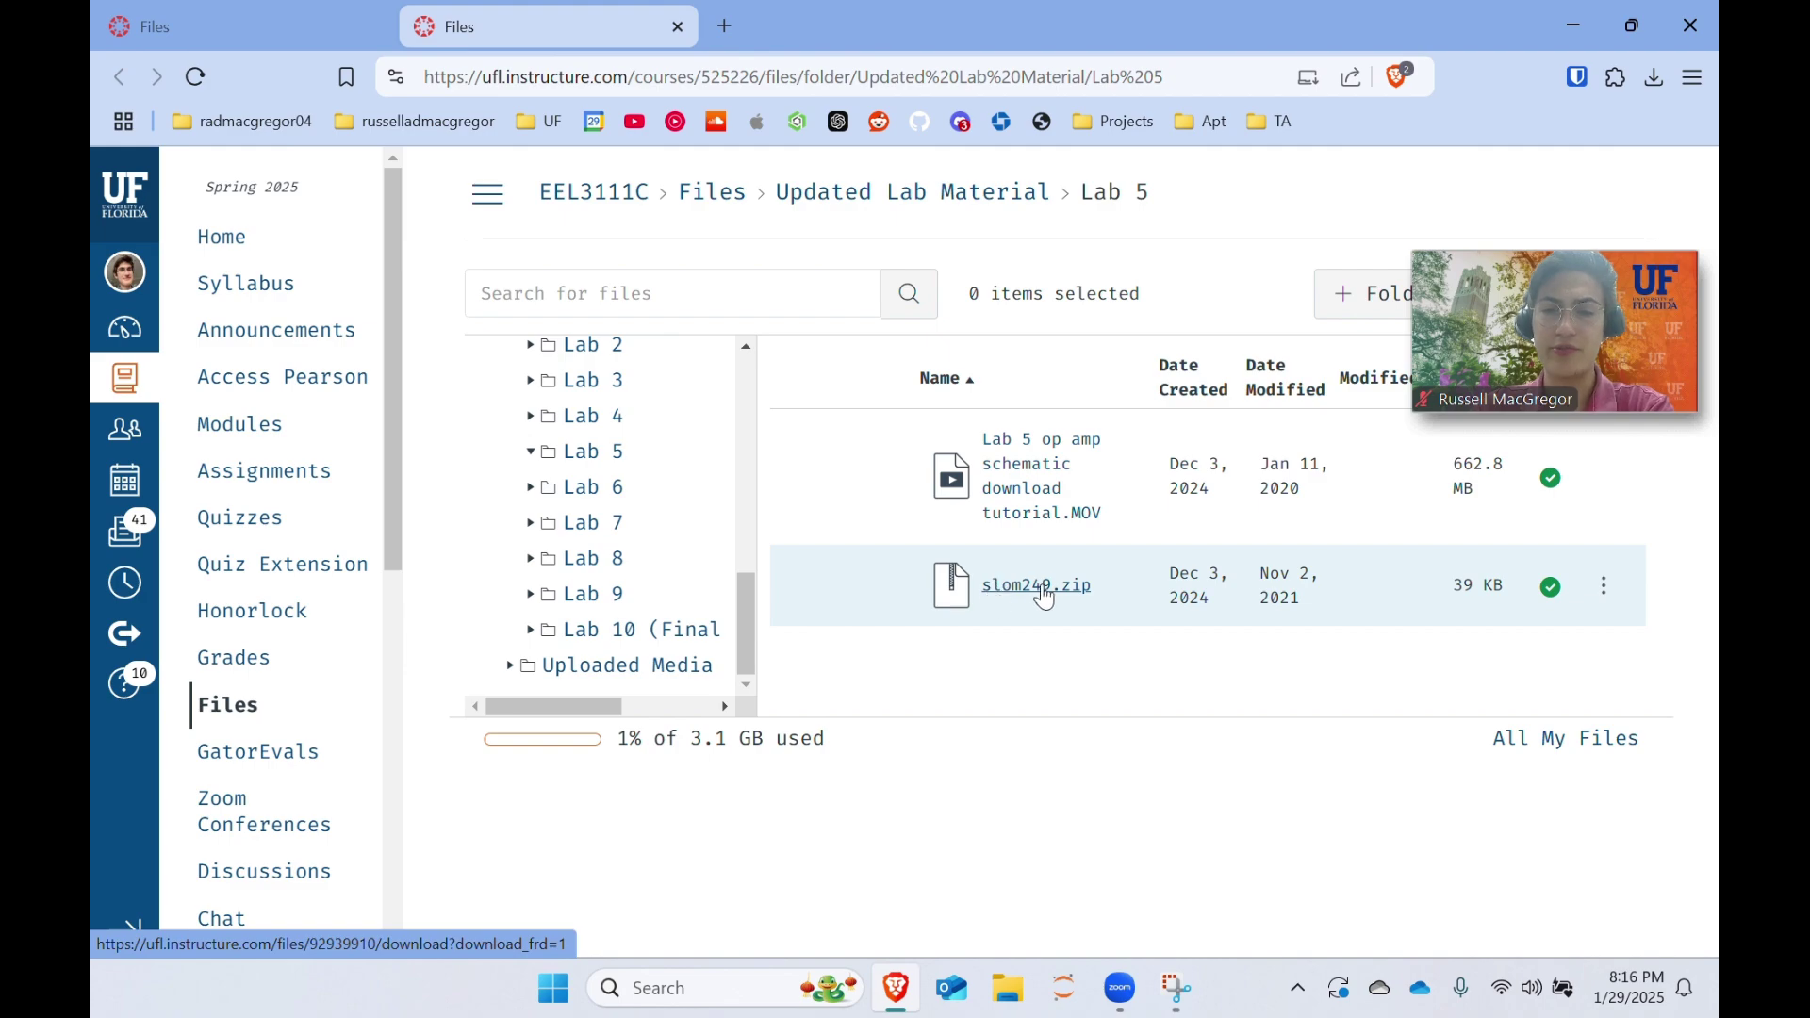
click(1047, 589)
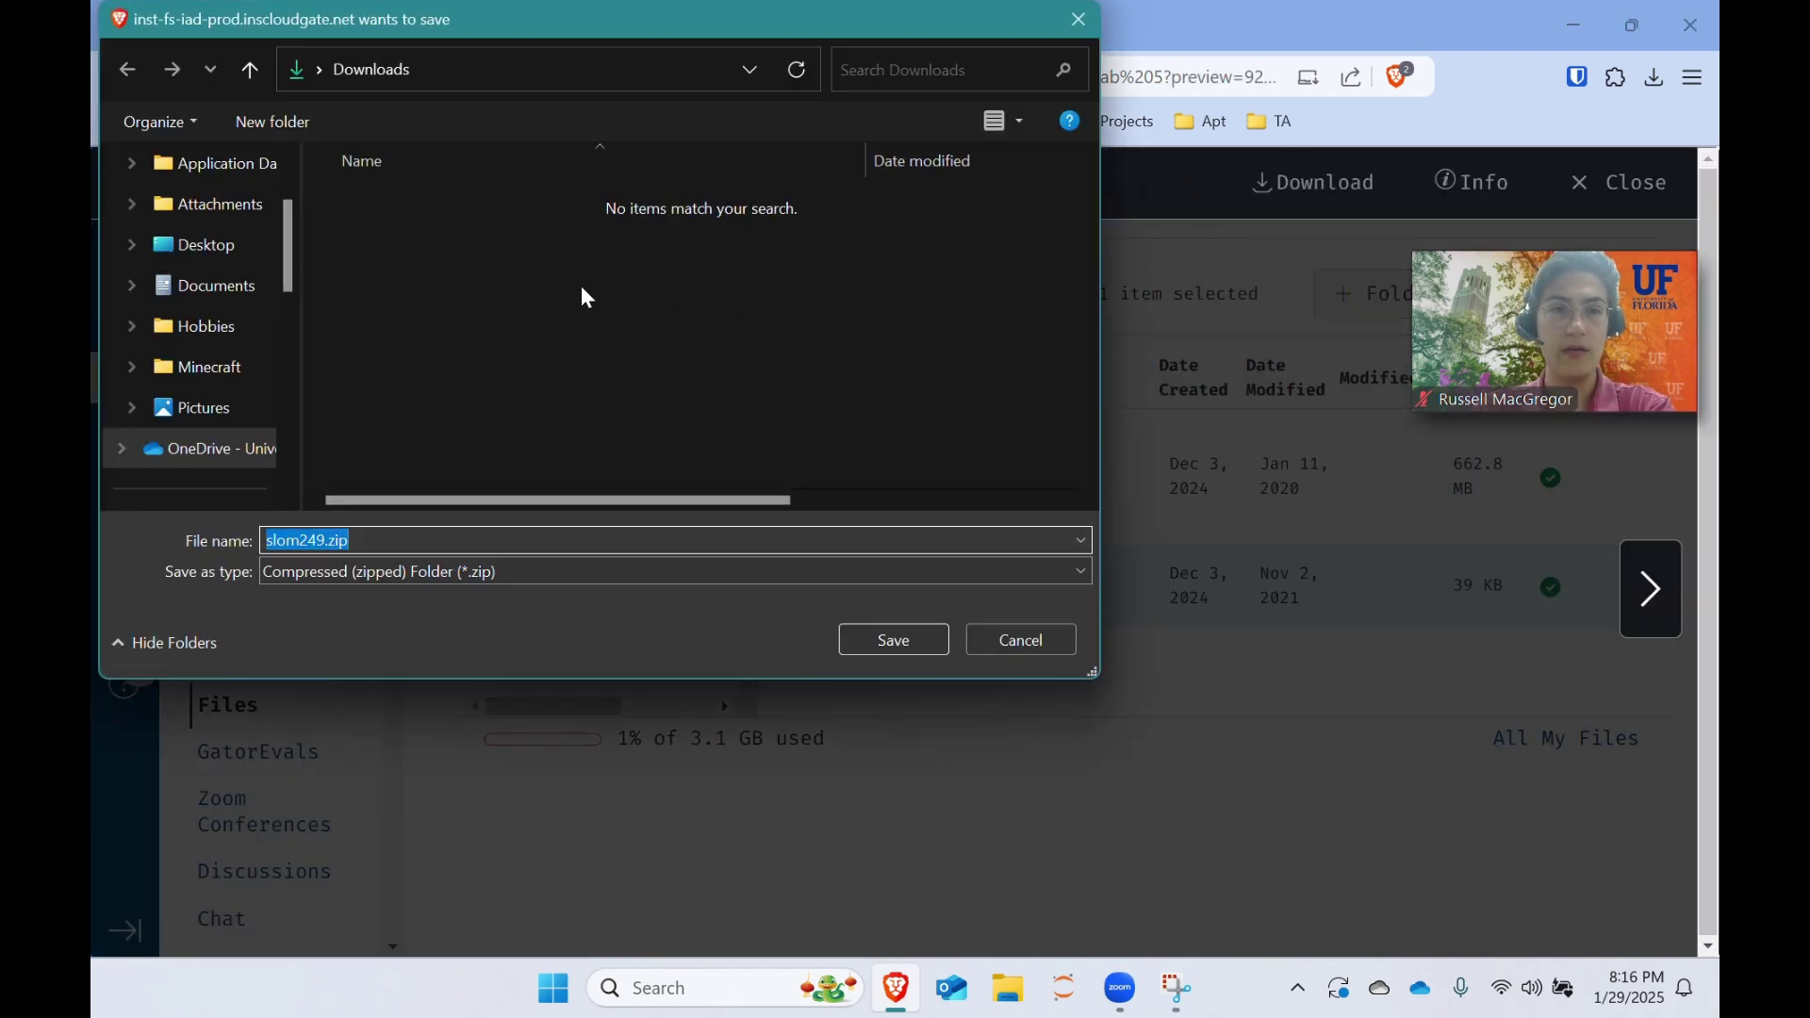
scroll(190, 323, down, 2)
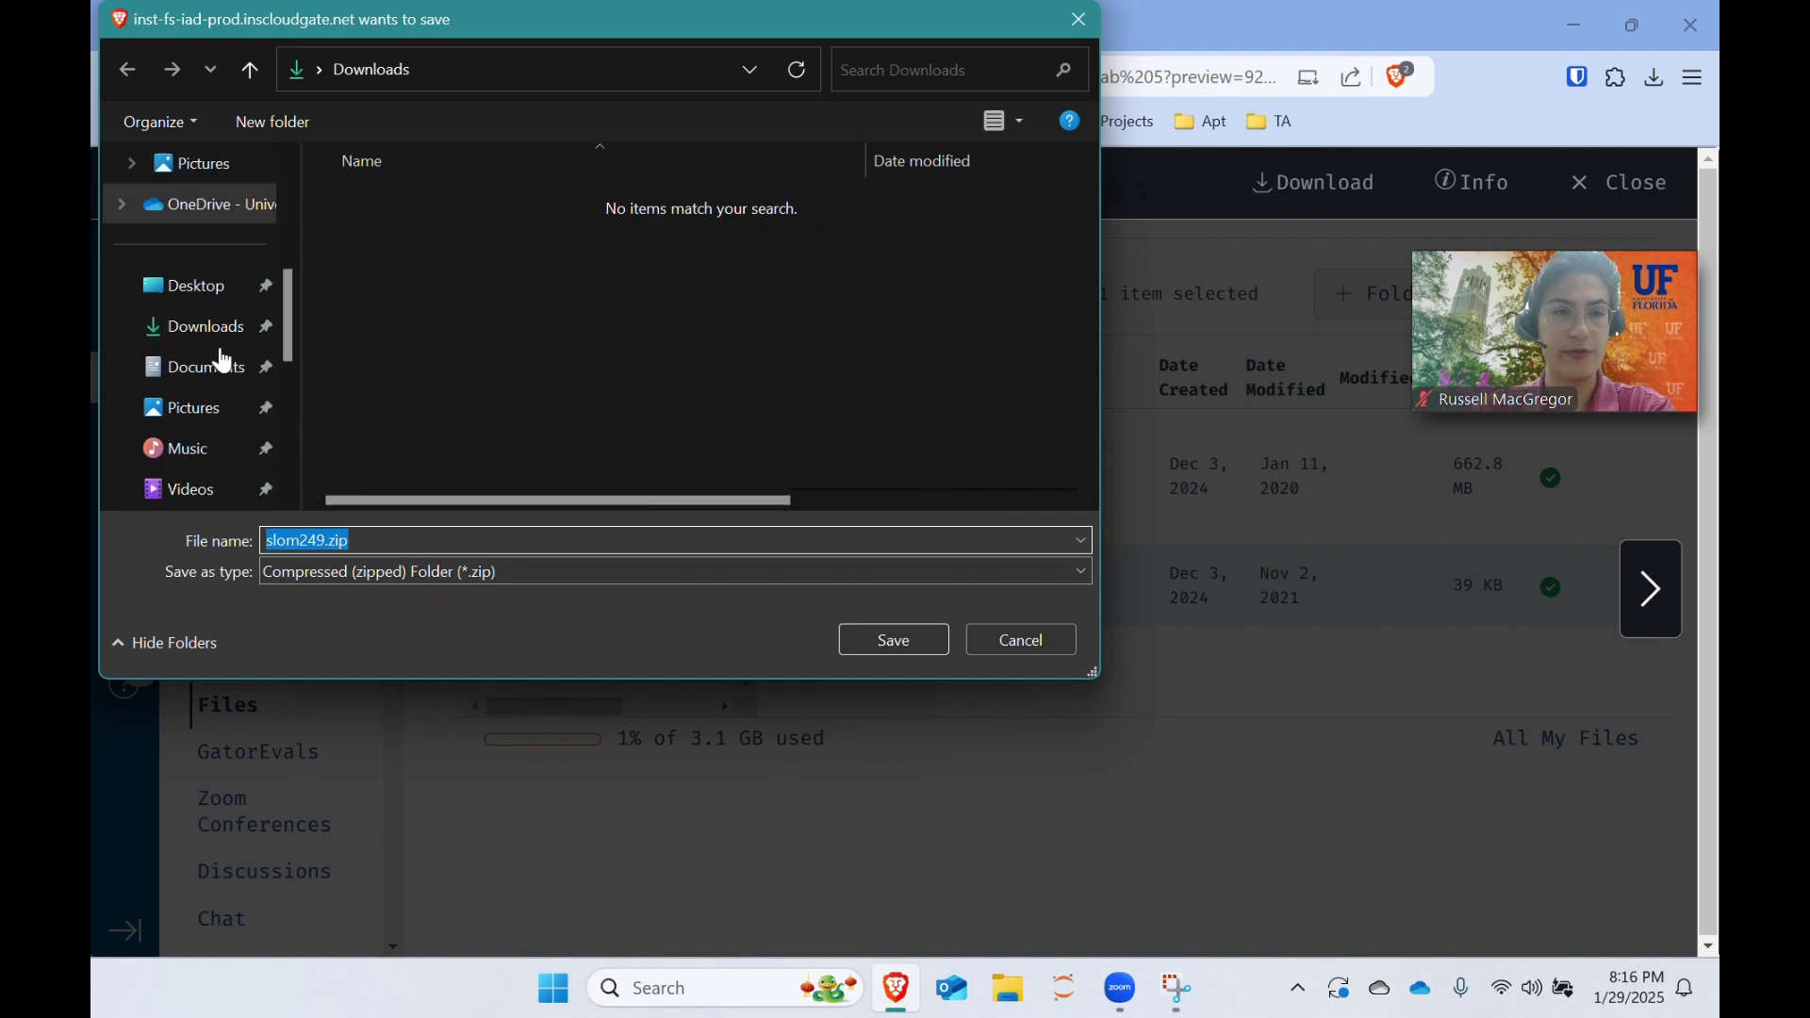
click(184, 329)
click(860, 630)
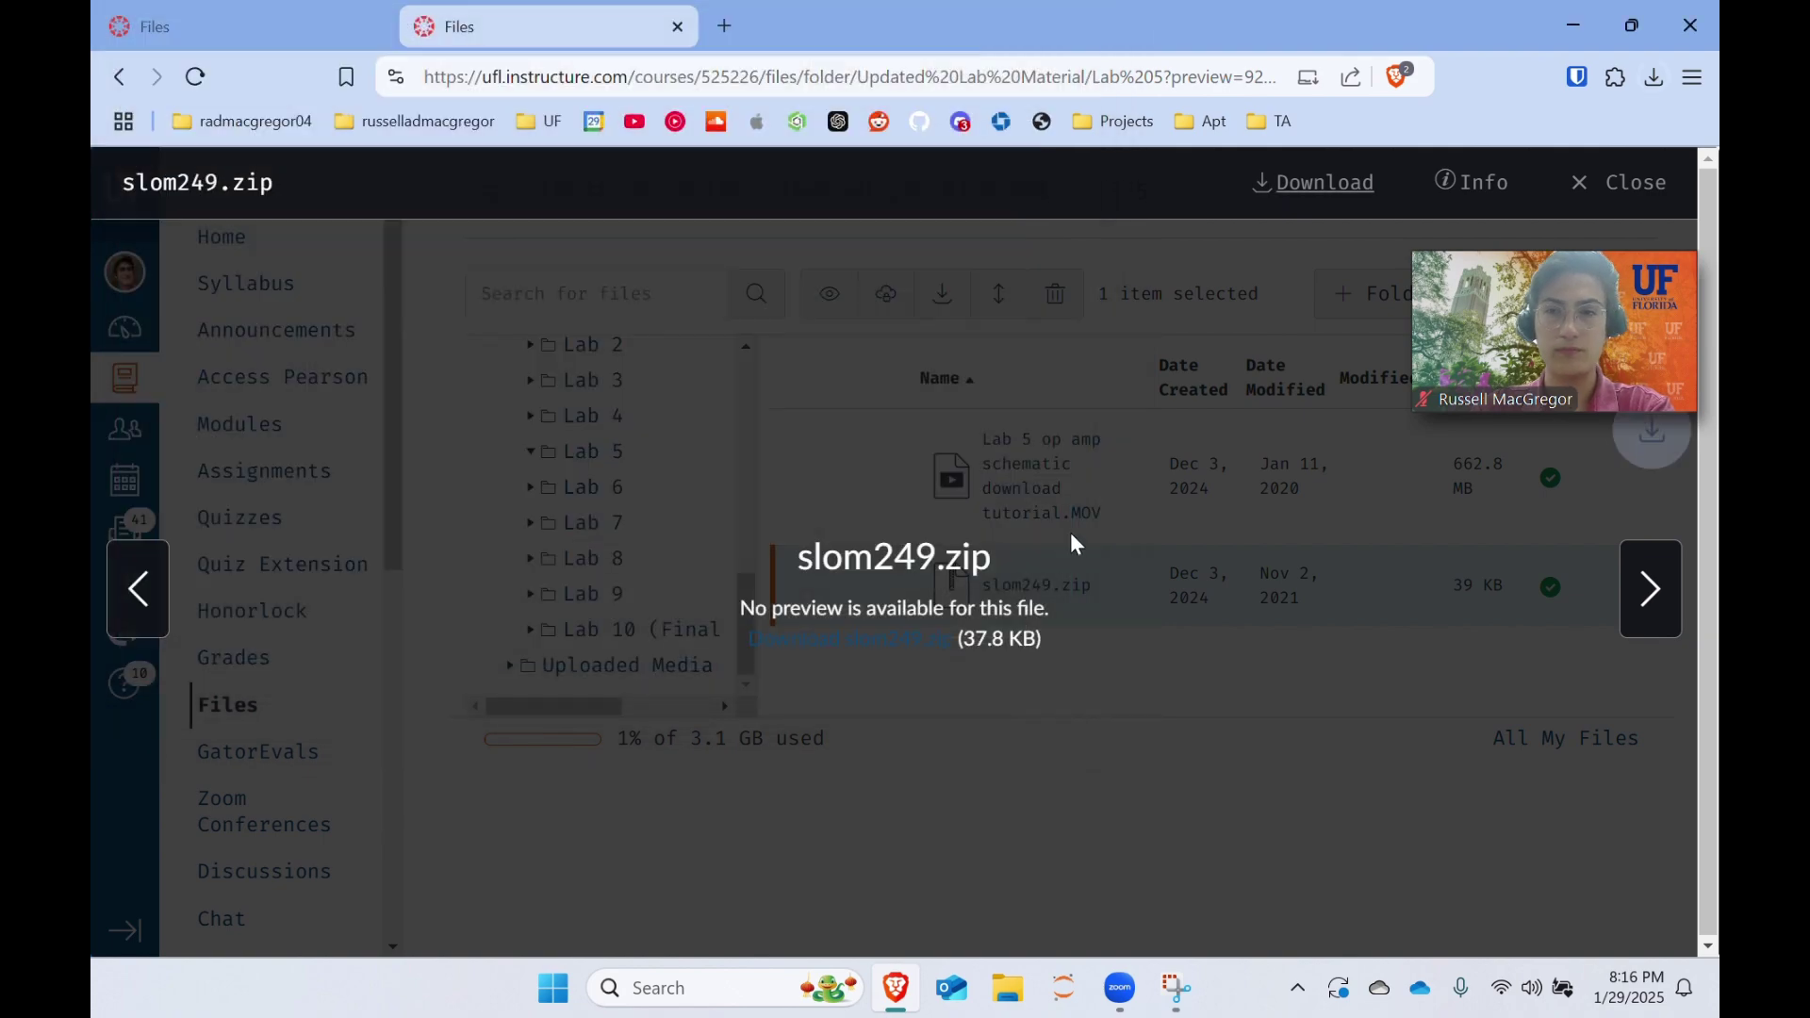
Step: In File Explorer, extract slom249.zip within the Downloads folder and delete the original zip archive
click(1008, 988)
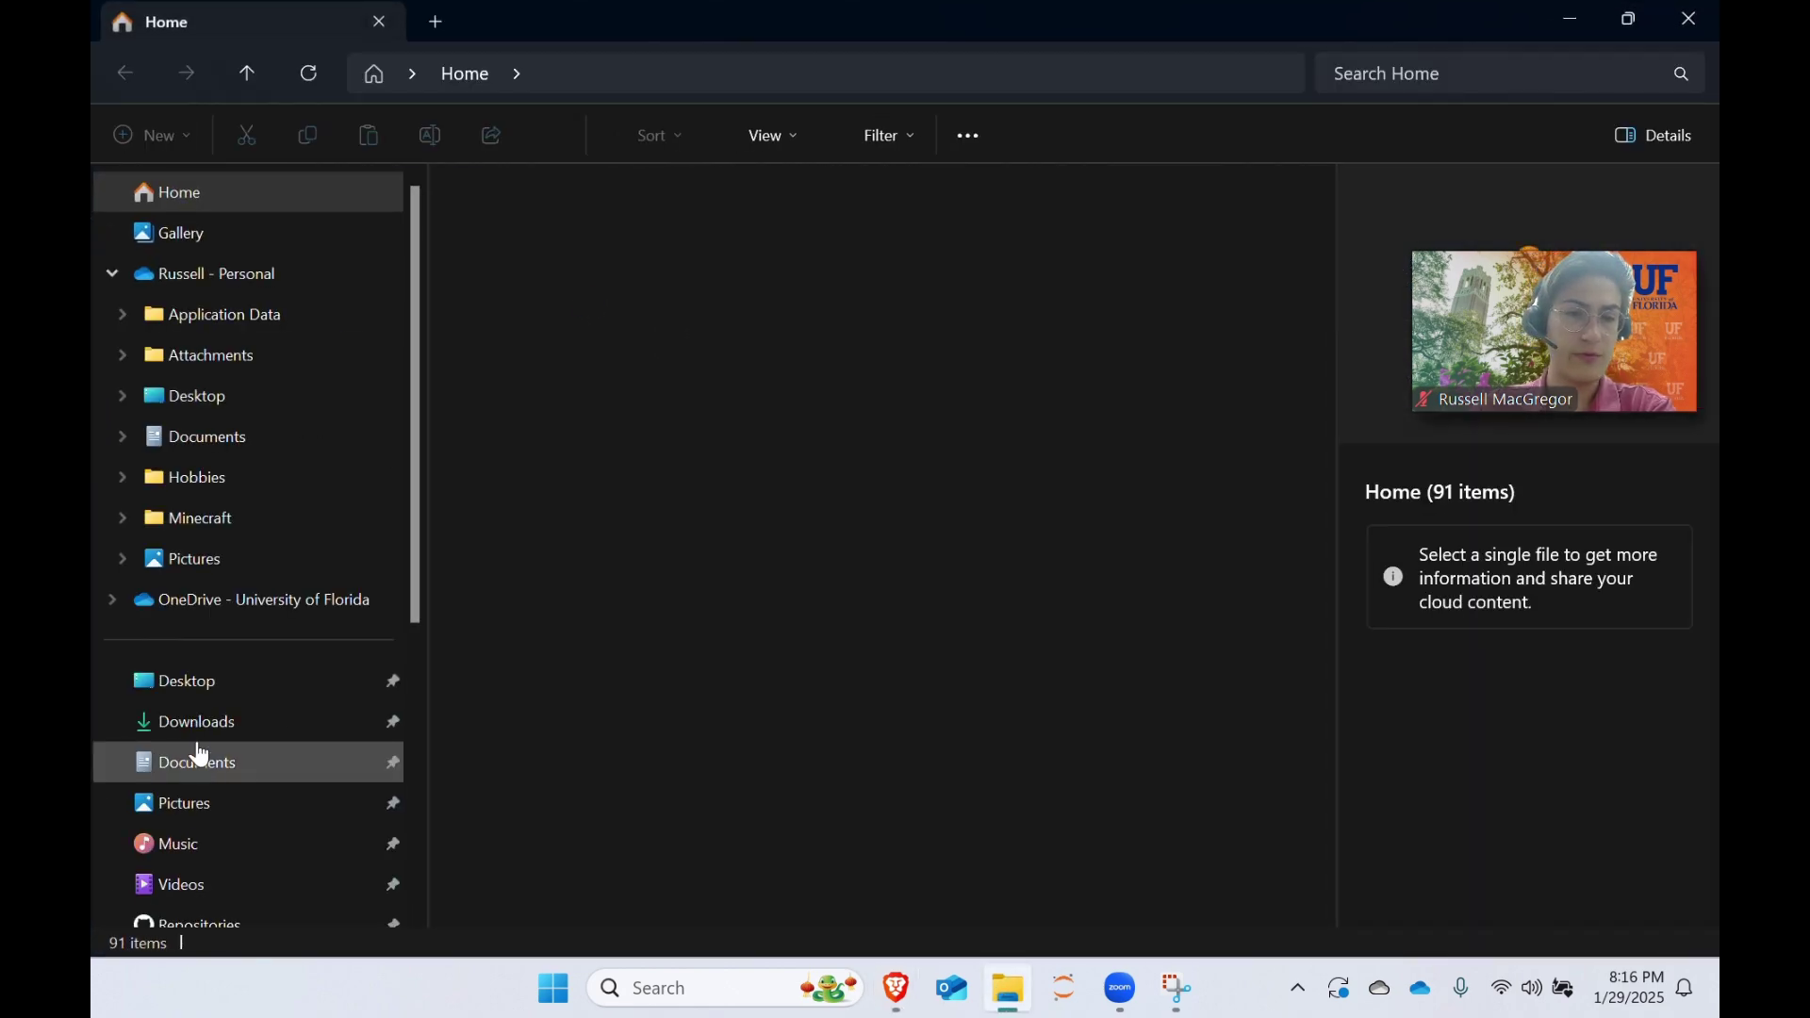
click(264, 723)
click(630, 259)
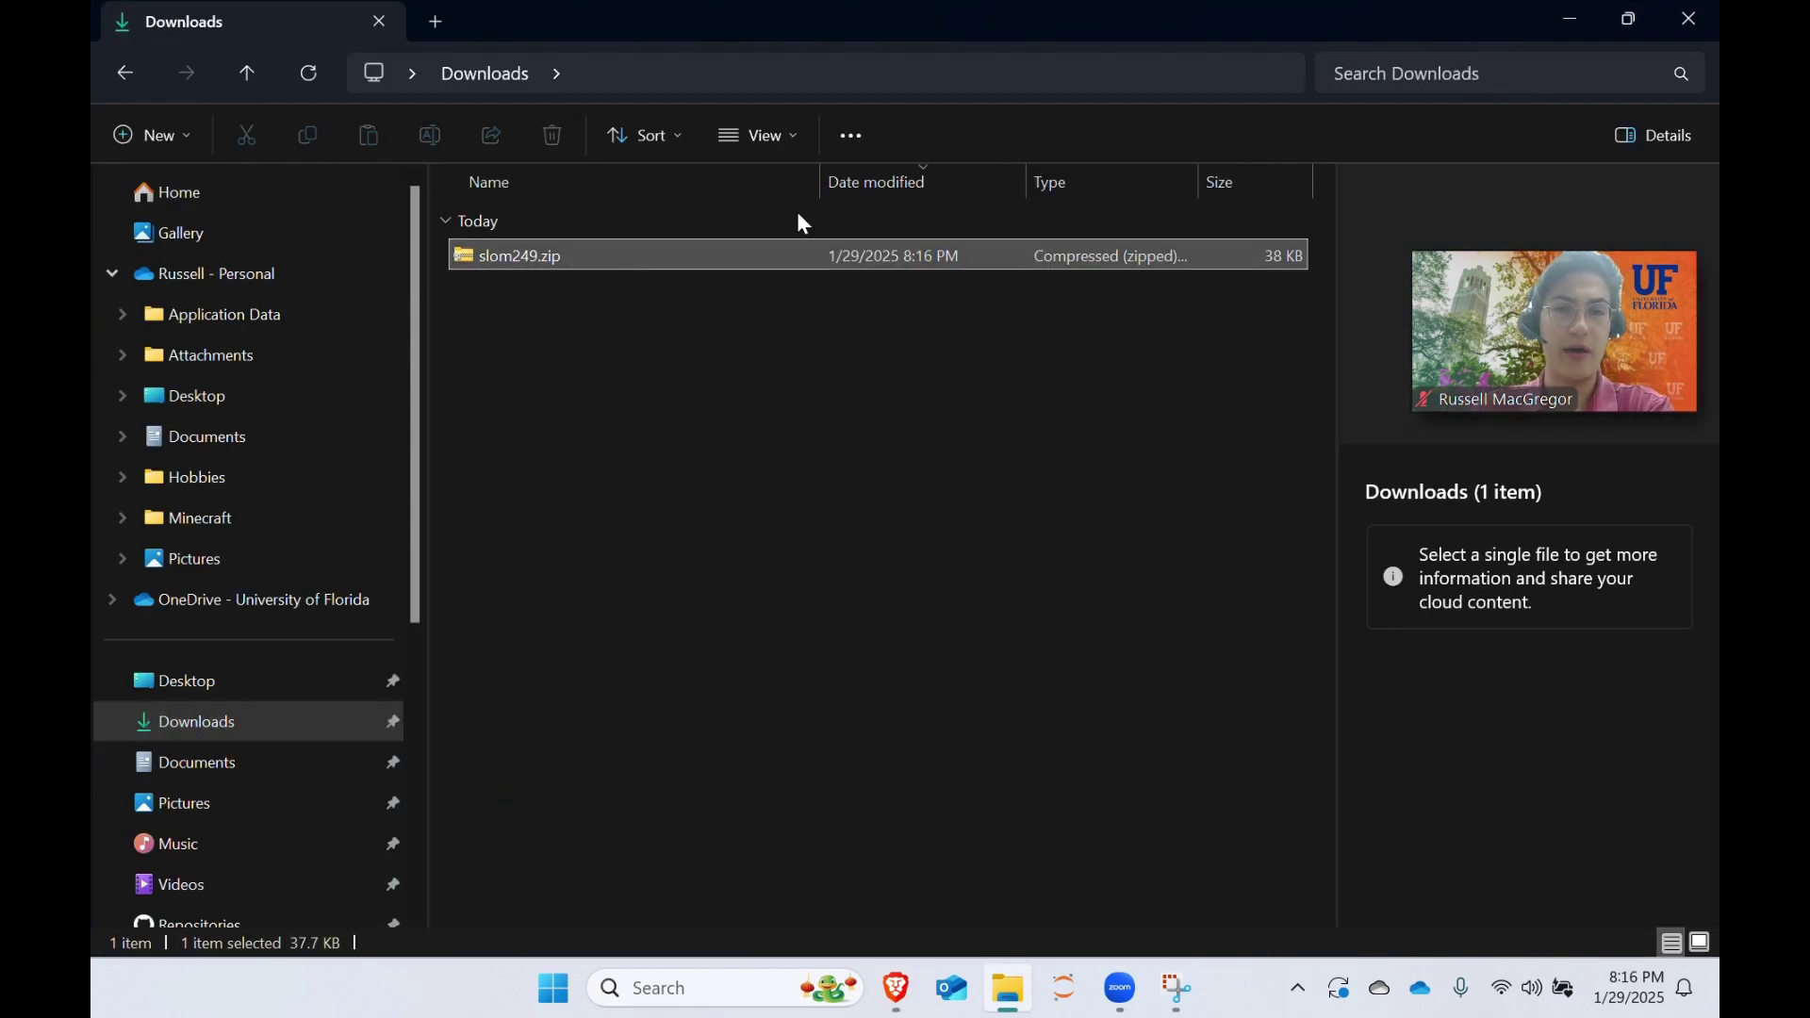
click(890, 140)
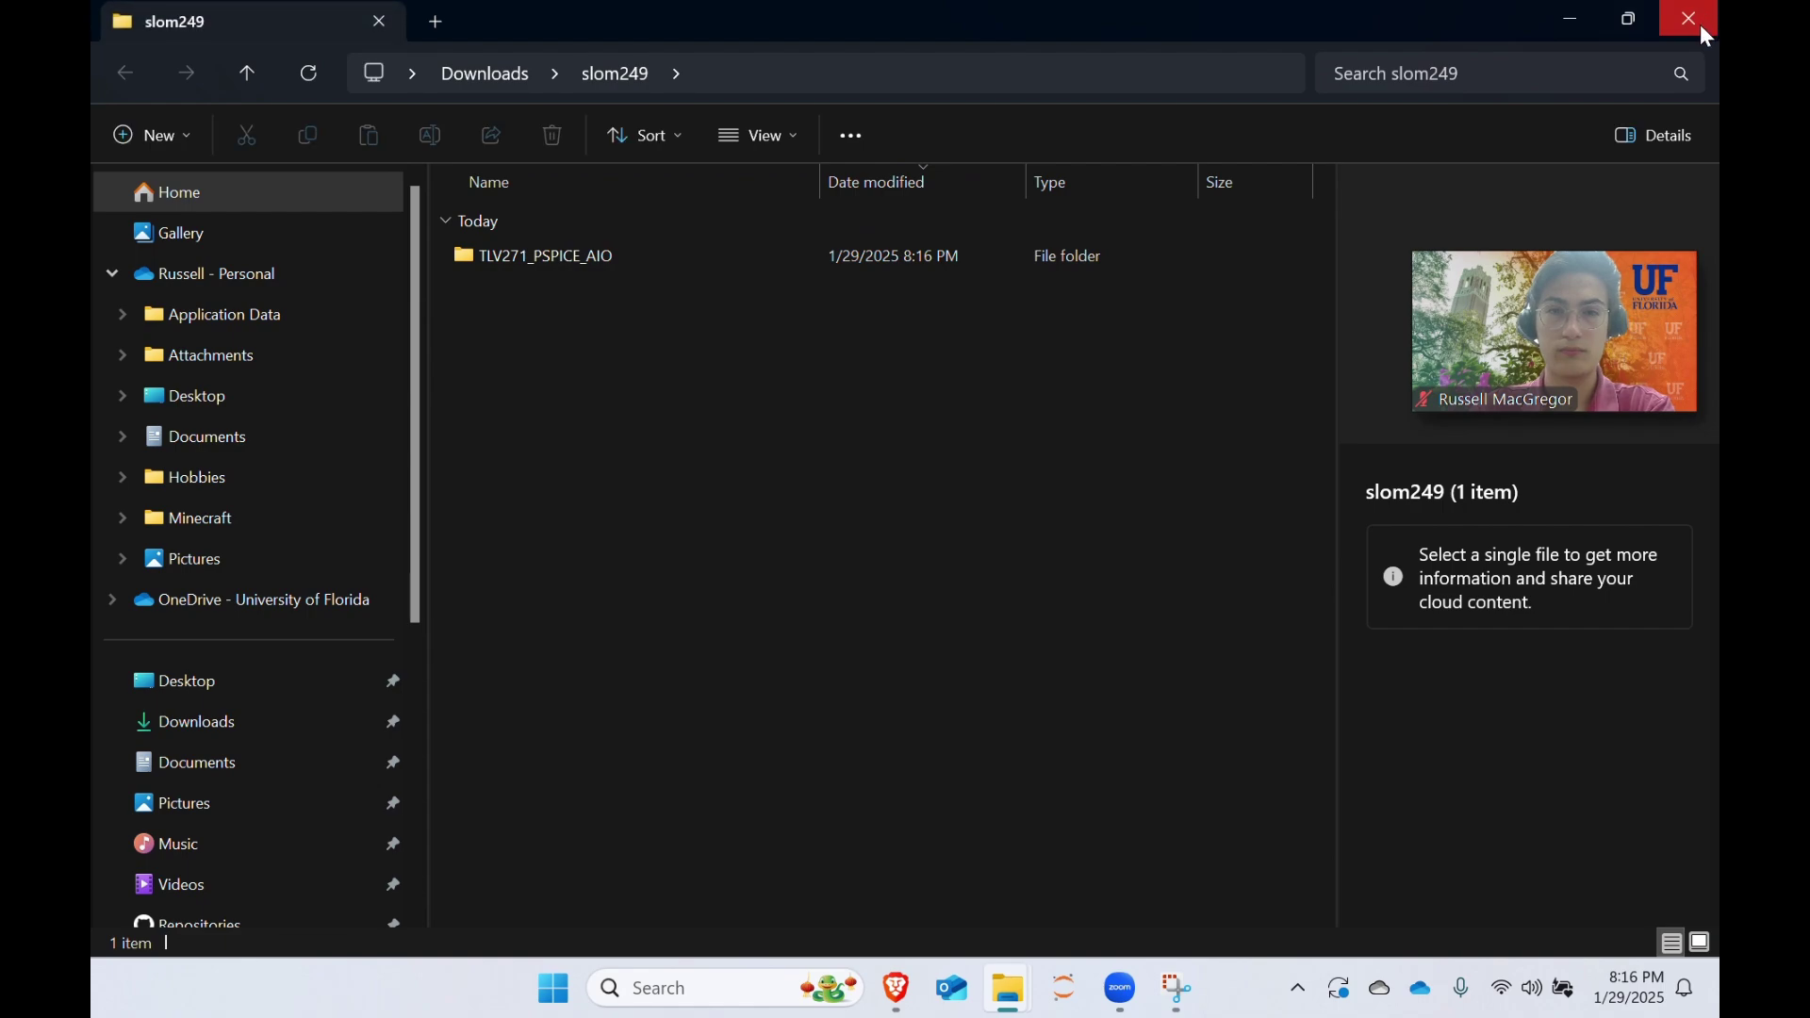
click(1699, 22)
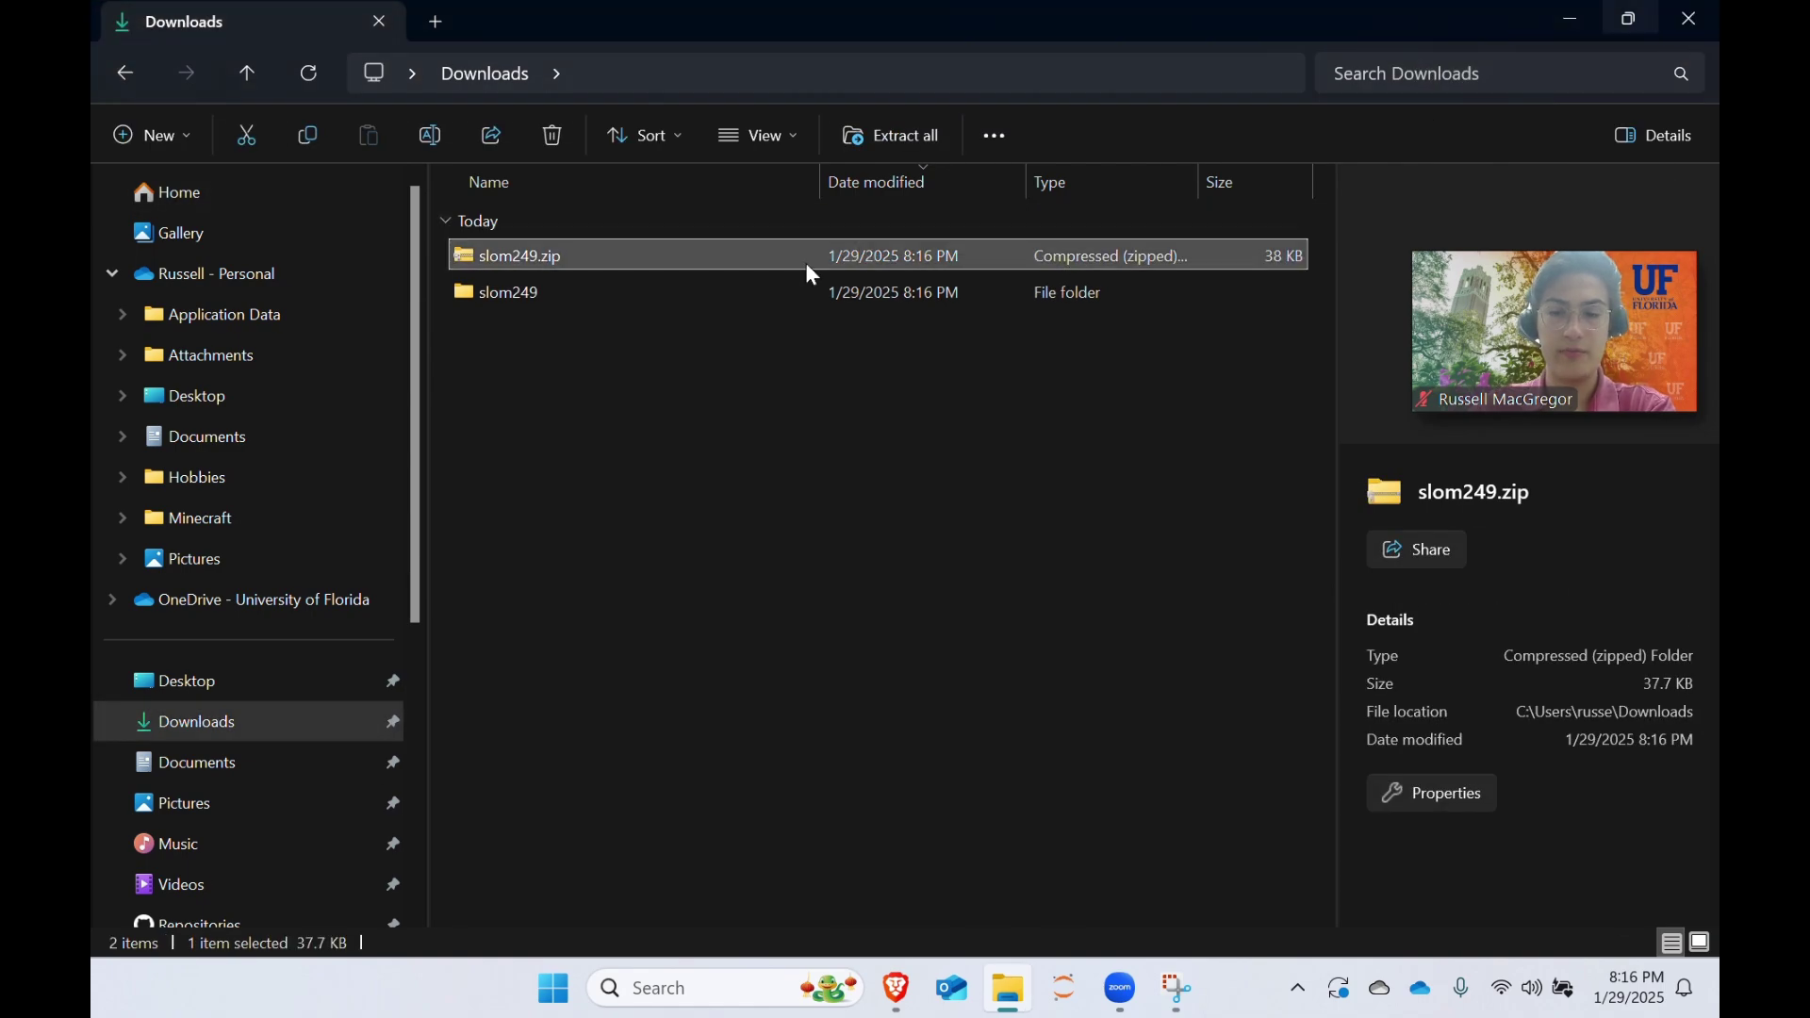
click(748, 267)
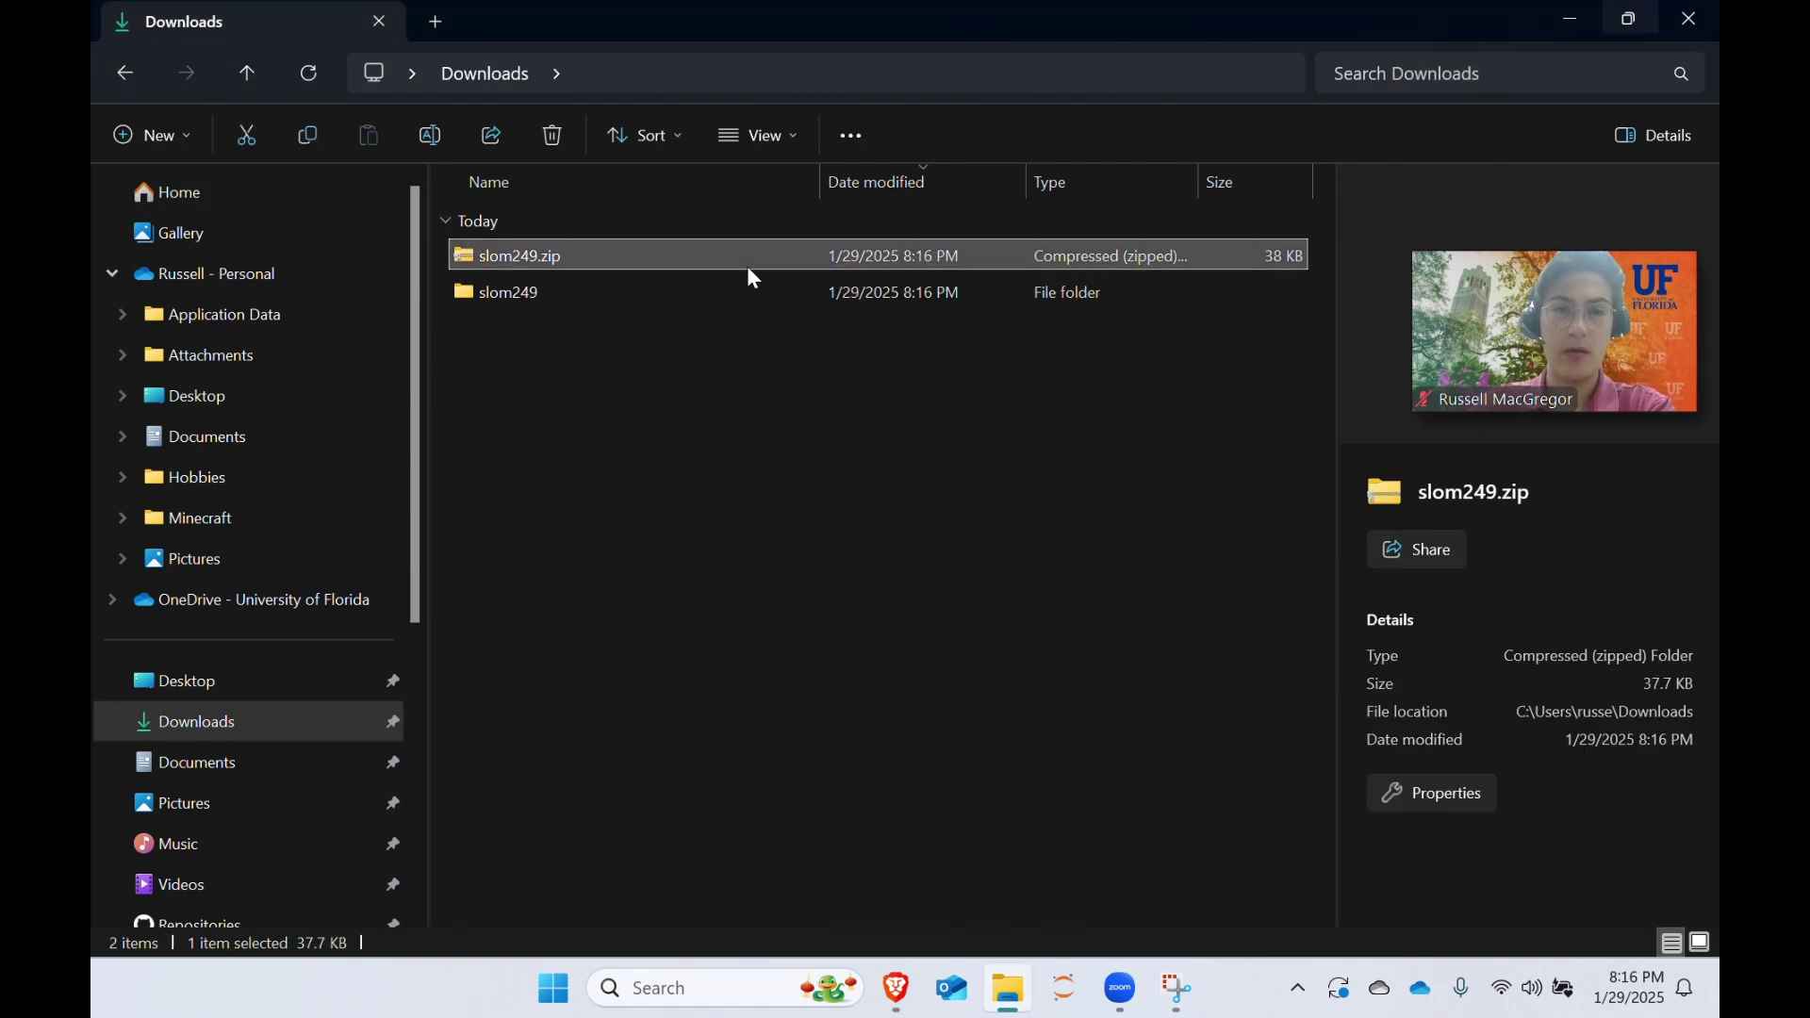
key(Delete)
Step: Open the extracted slom249 folder and its TLV271_PSPICE_AIO subfolder, and locate the TLV271.LIB file
double_click(679, 255)
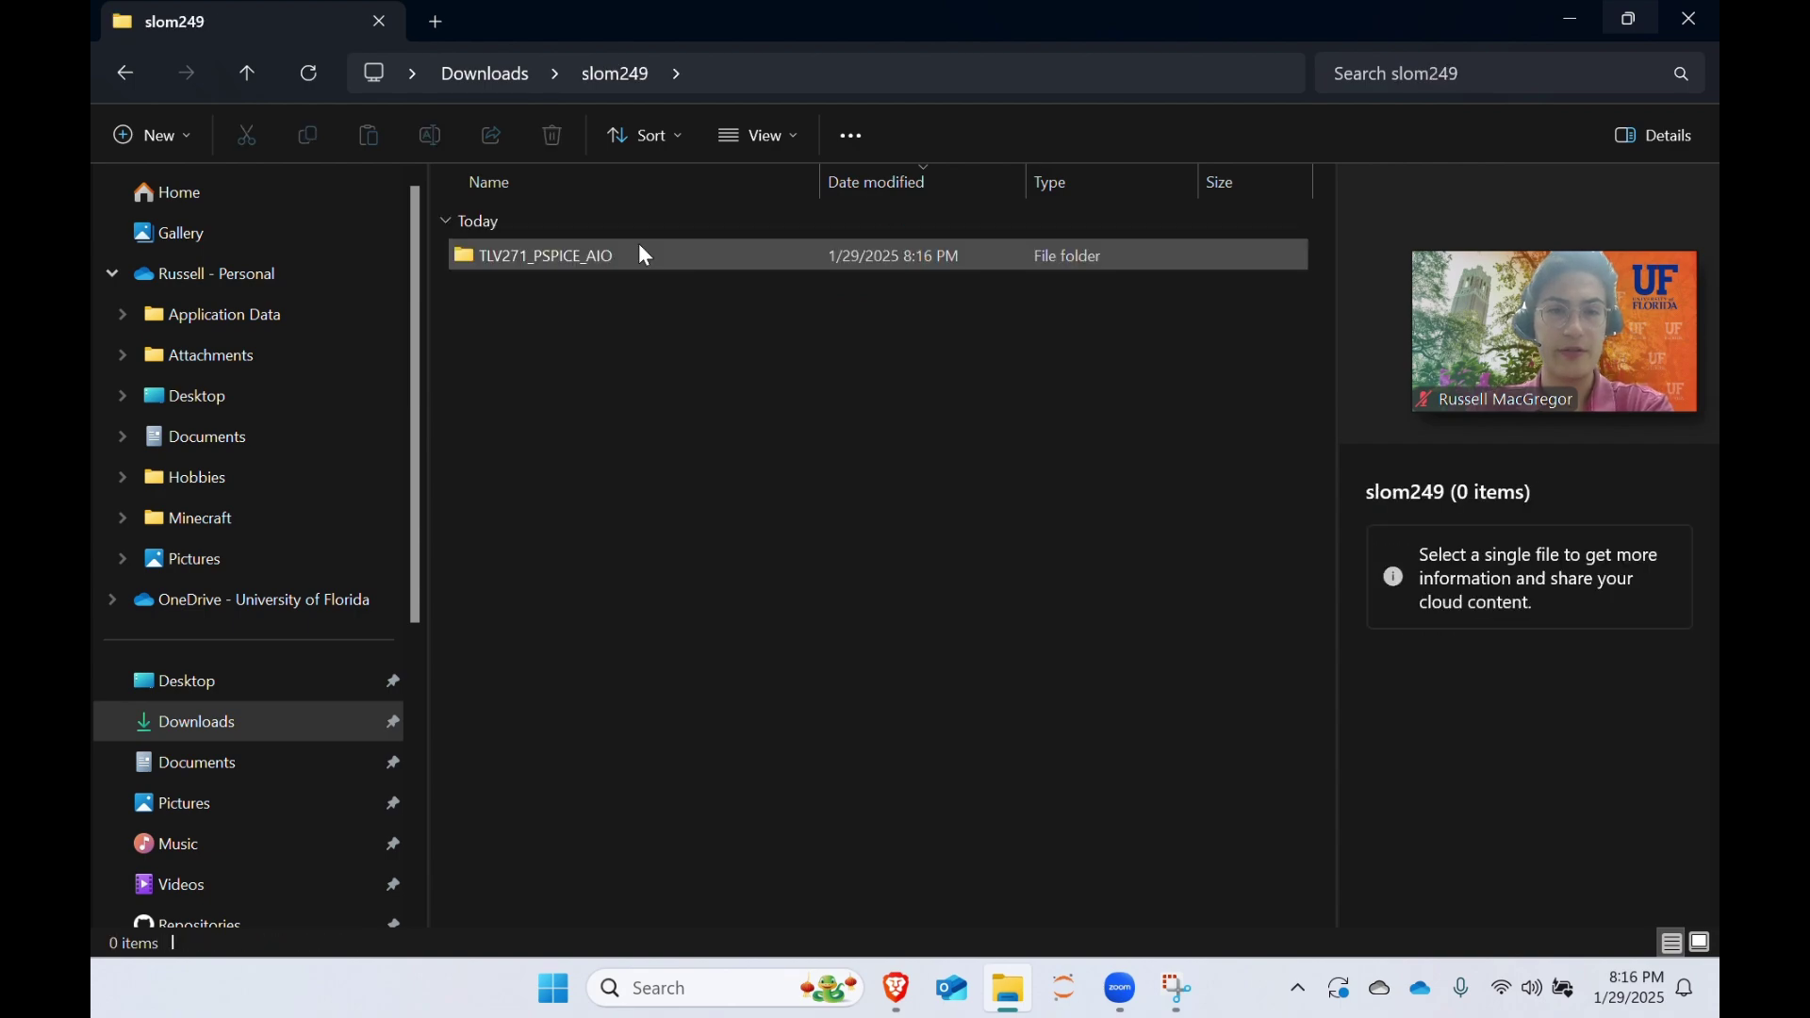
double_click(617, 260)
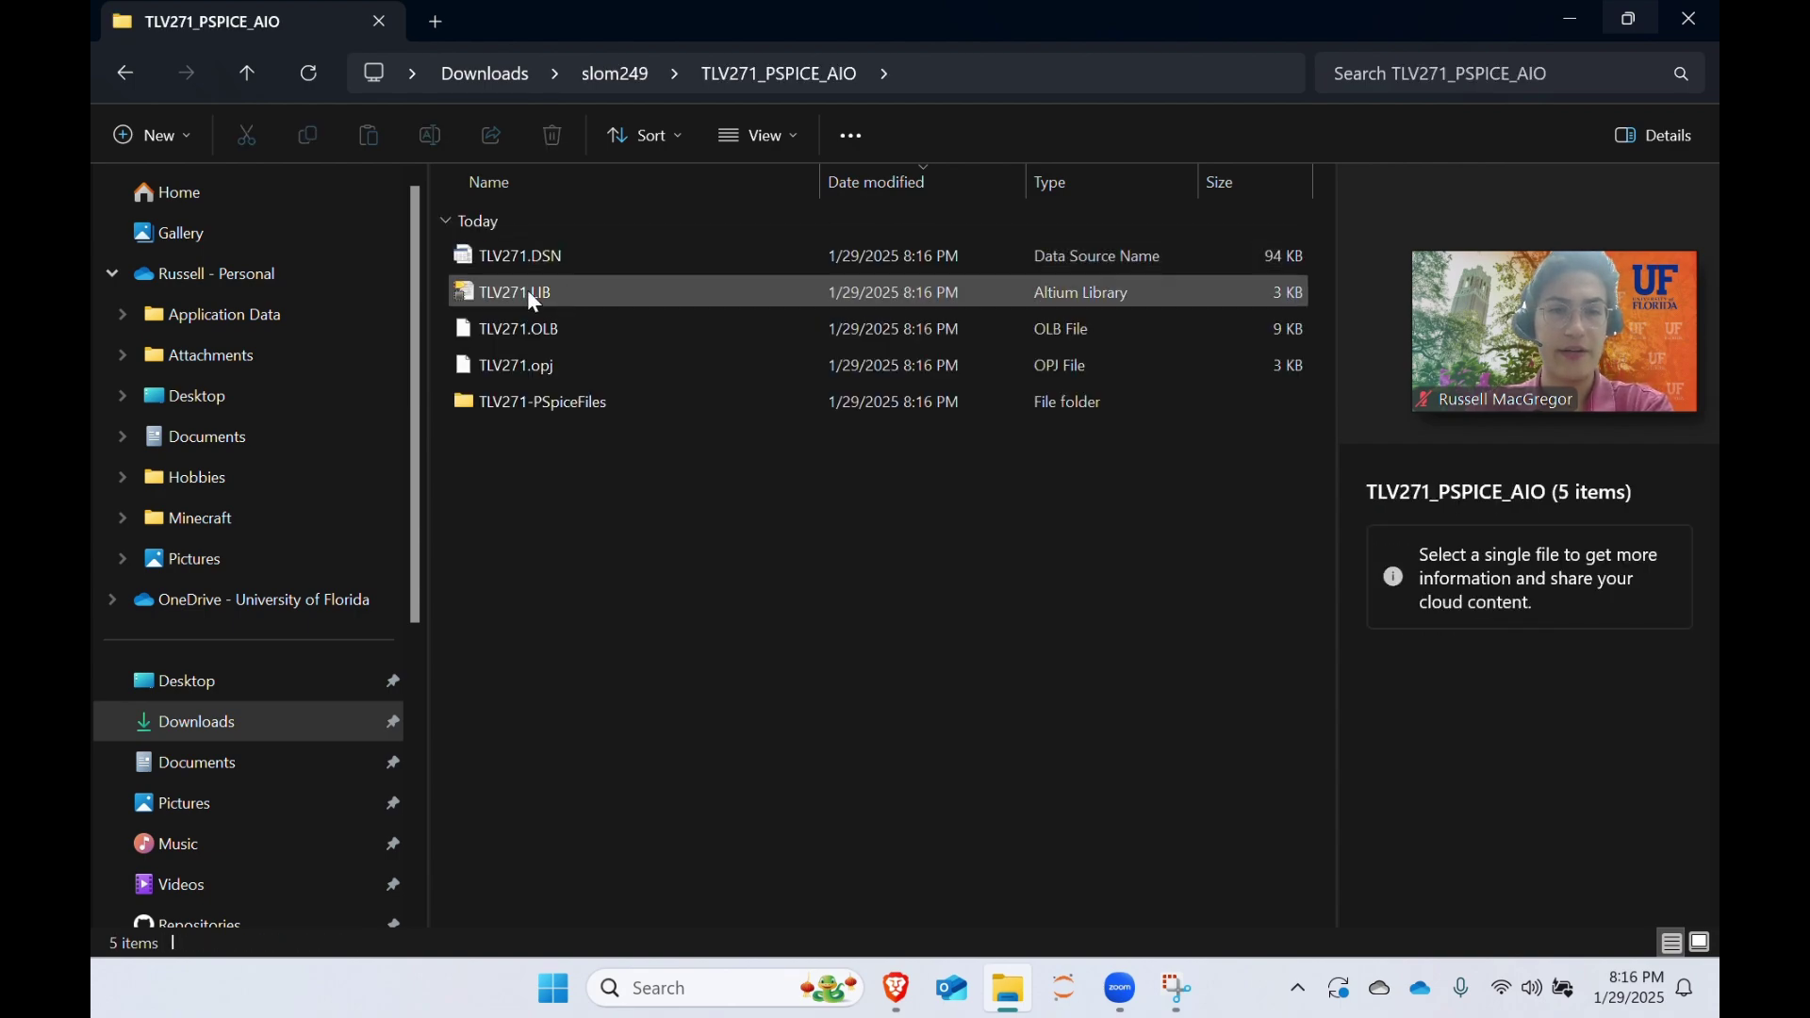
click(565, 292)
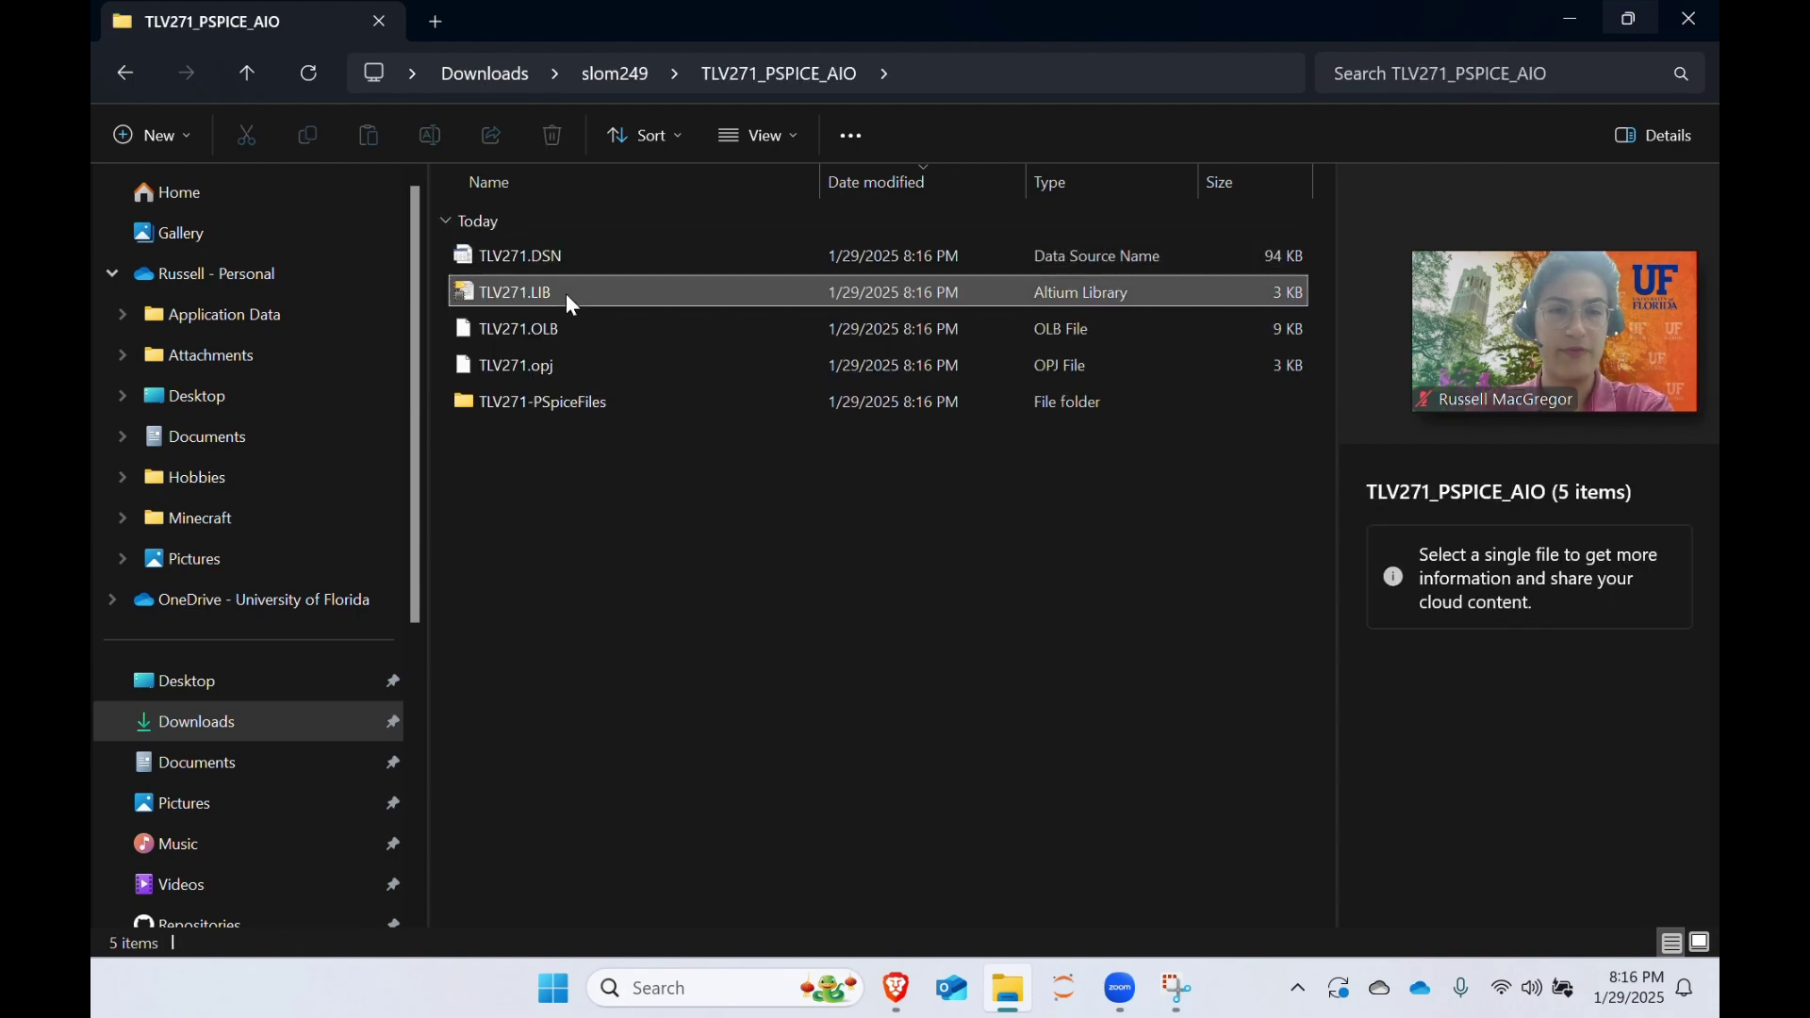
click(747, 606)
Step: Search the installed apps for ltspice and launch LTspice
key(super)
text(onsh)
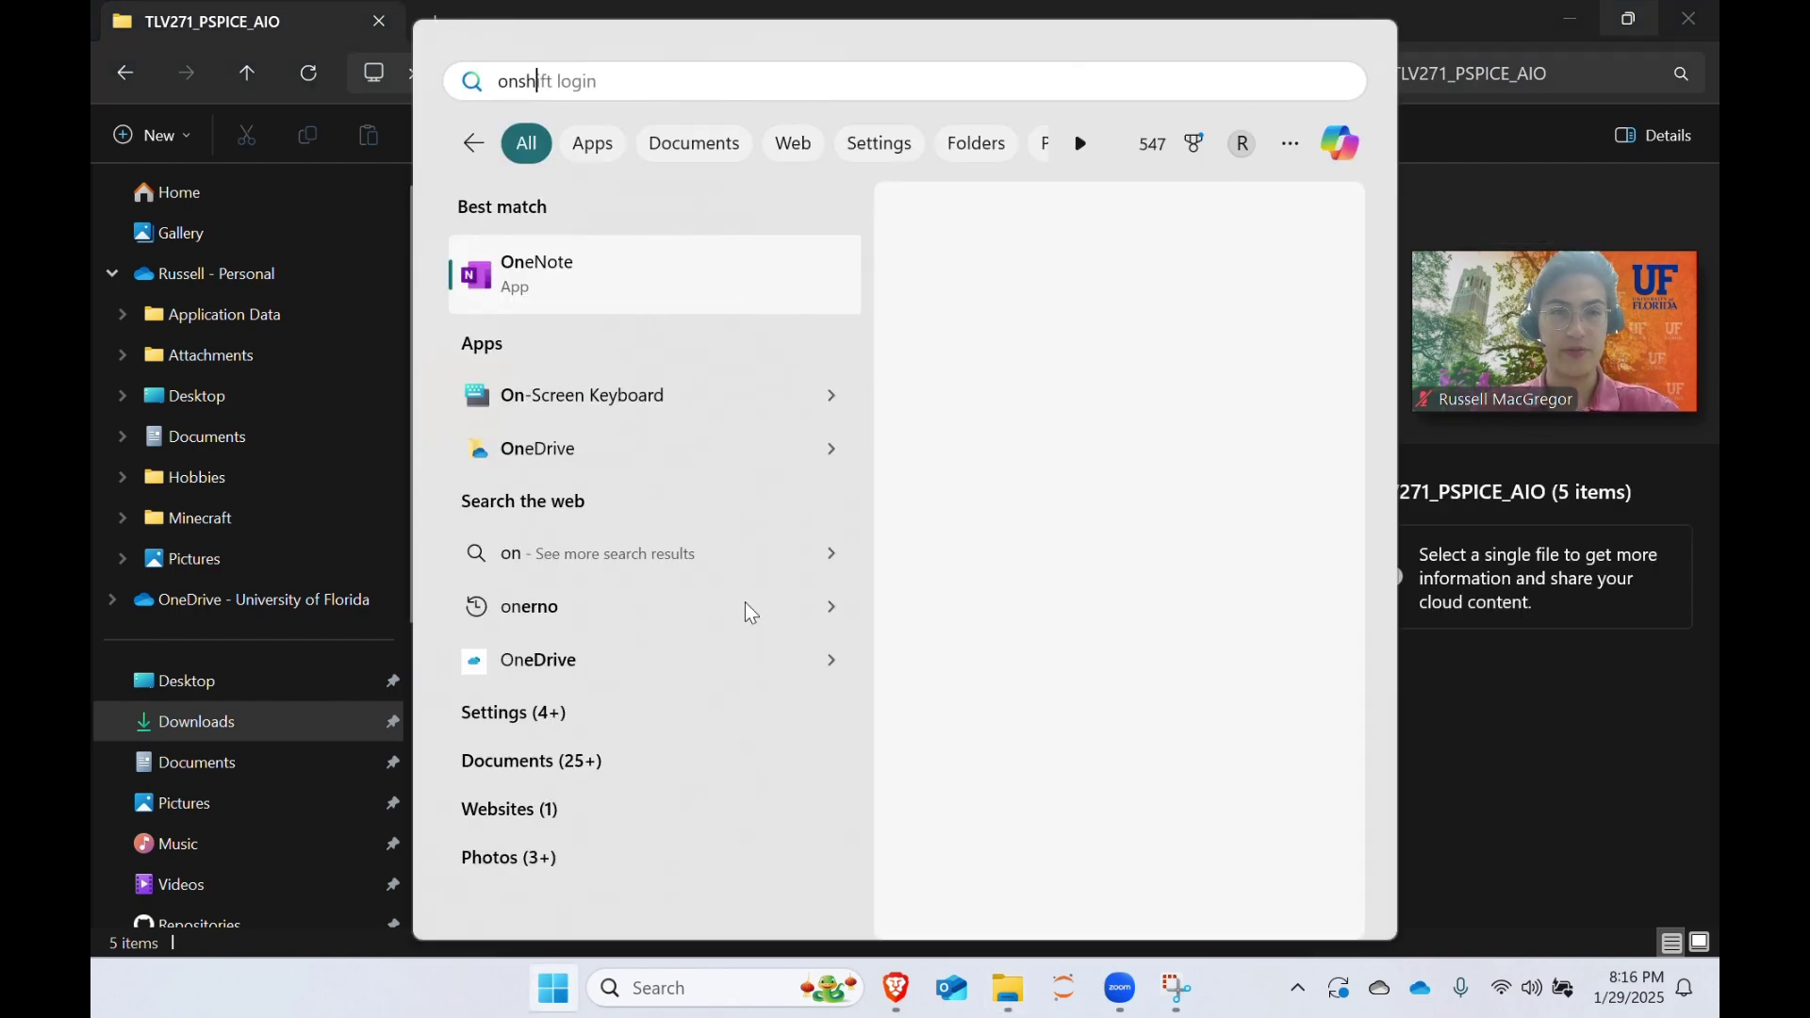
text(ltspice)
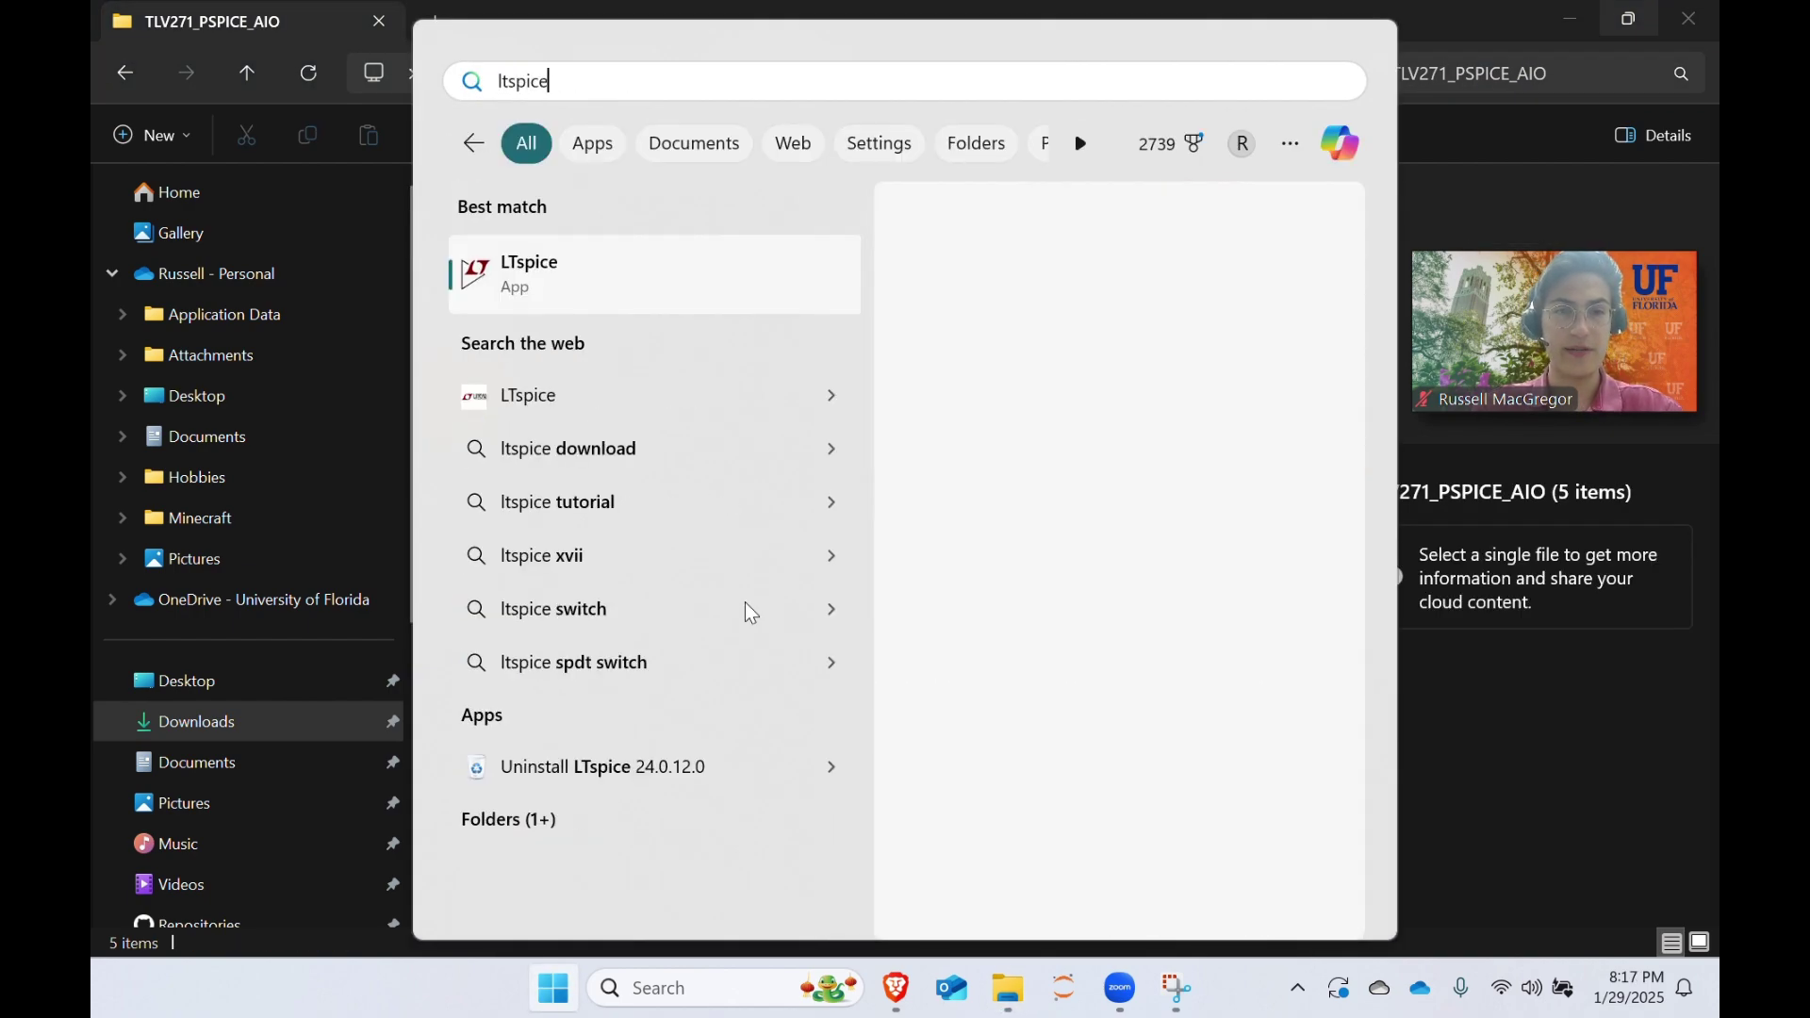
key(Return)
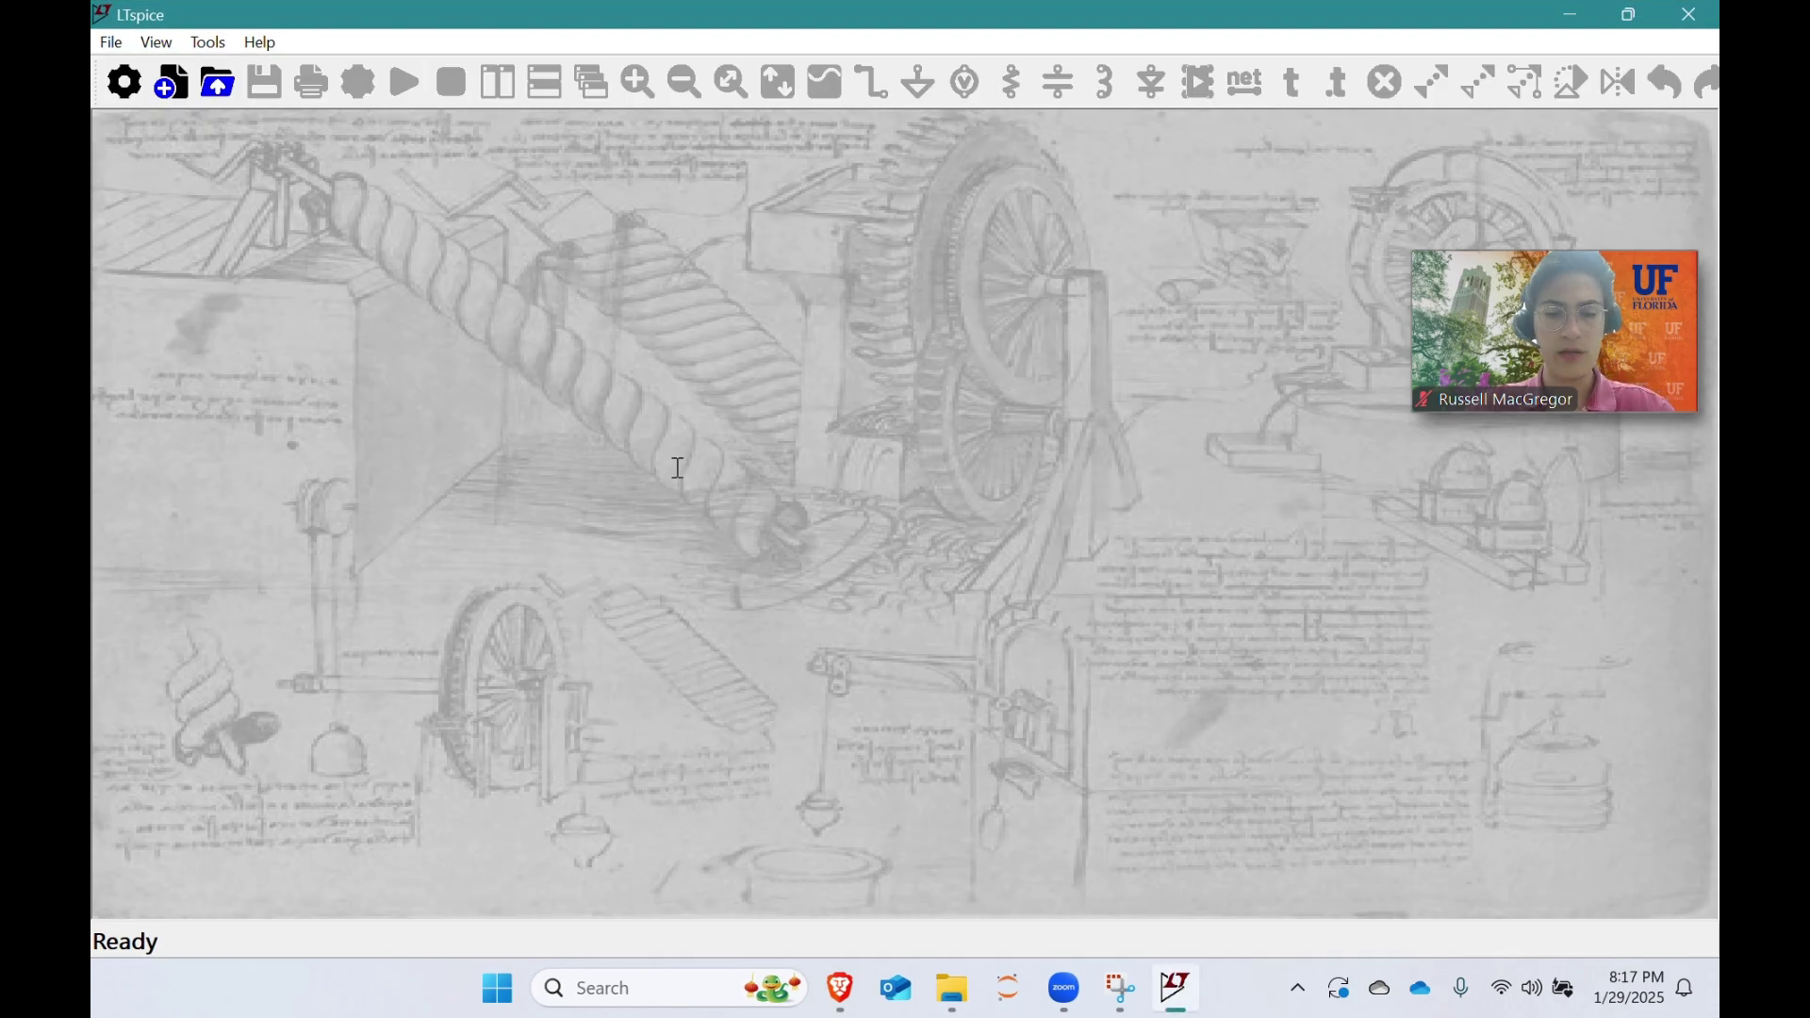
Step: Open TLV271.LIB from the TLV271_PSPICE_AIO folder, with the file type filter set to All Files (*.*)
key(ctrl+o)
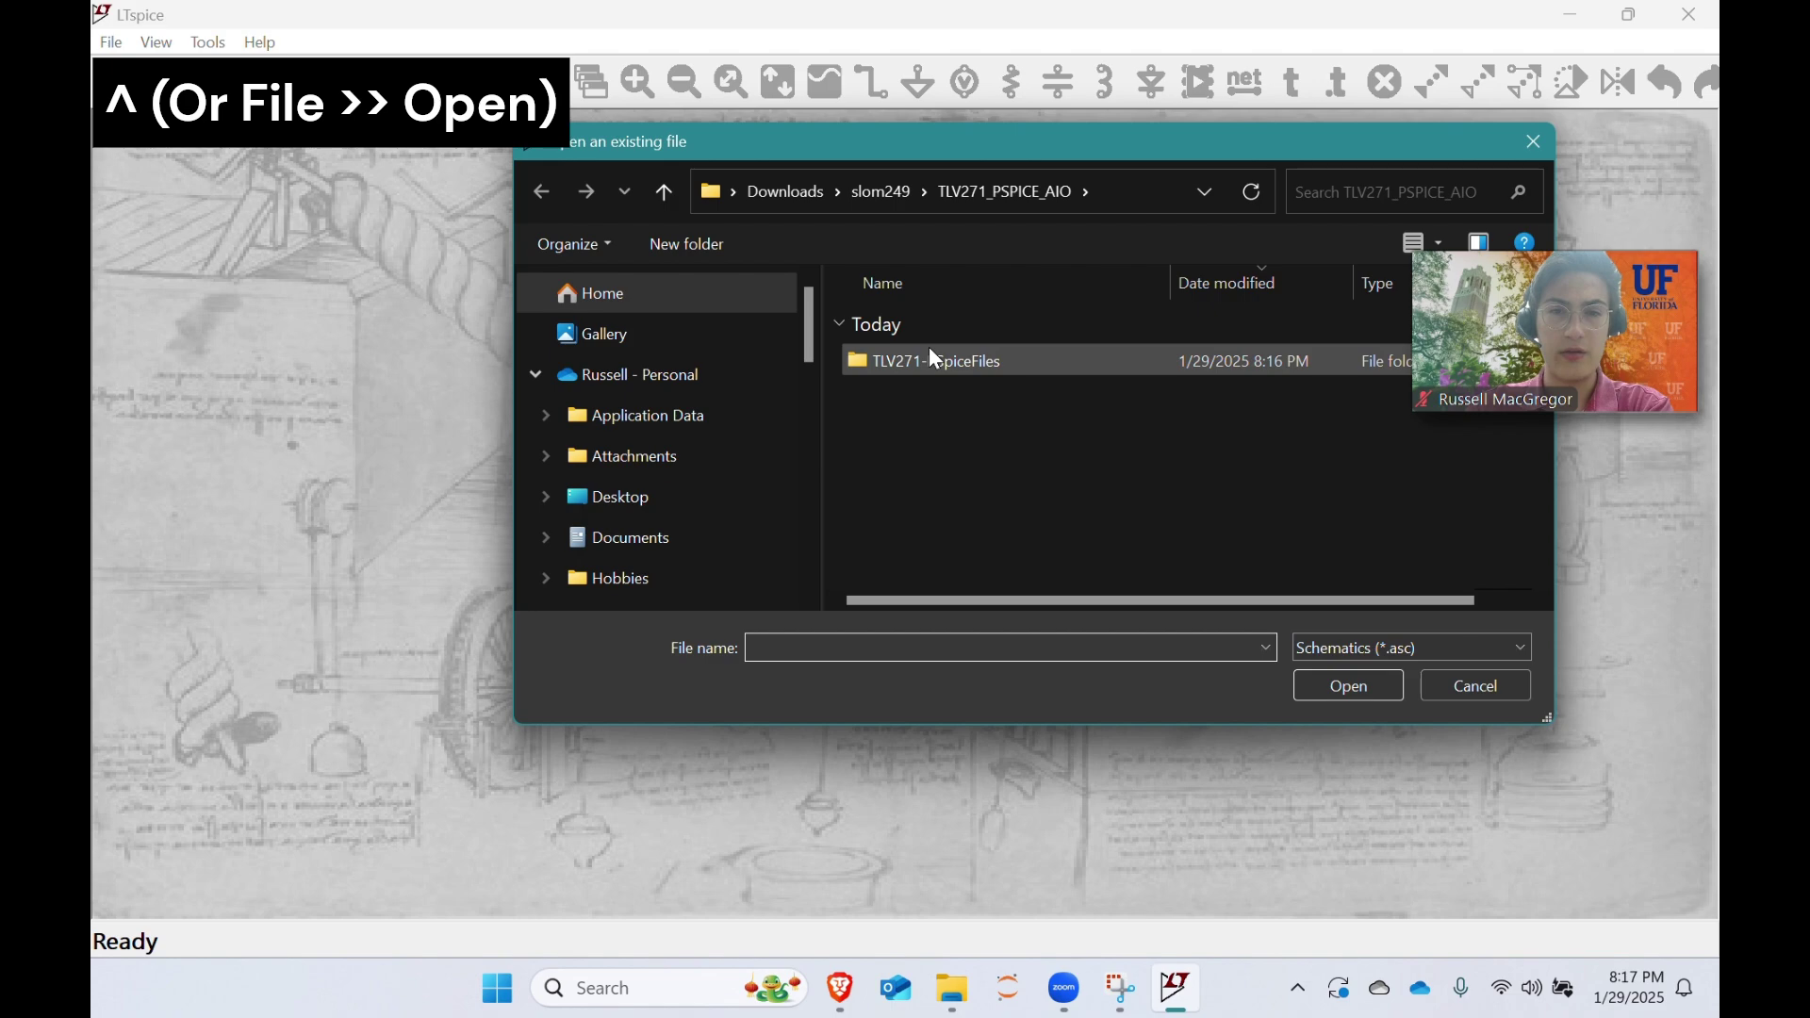
double_click(929, 349)
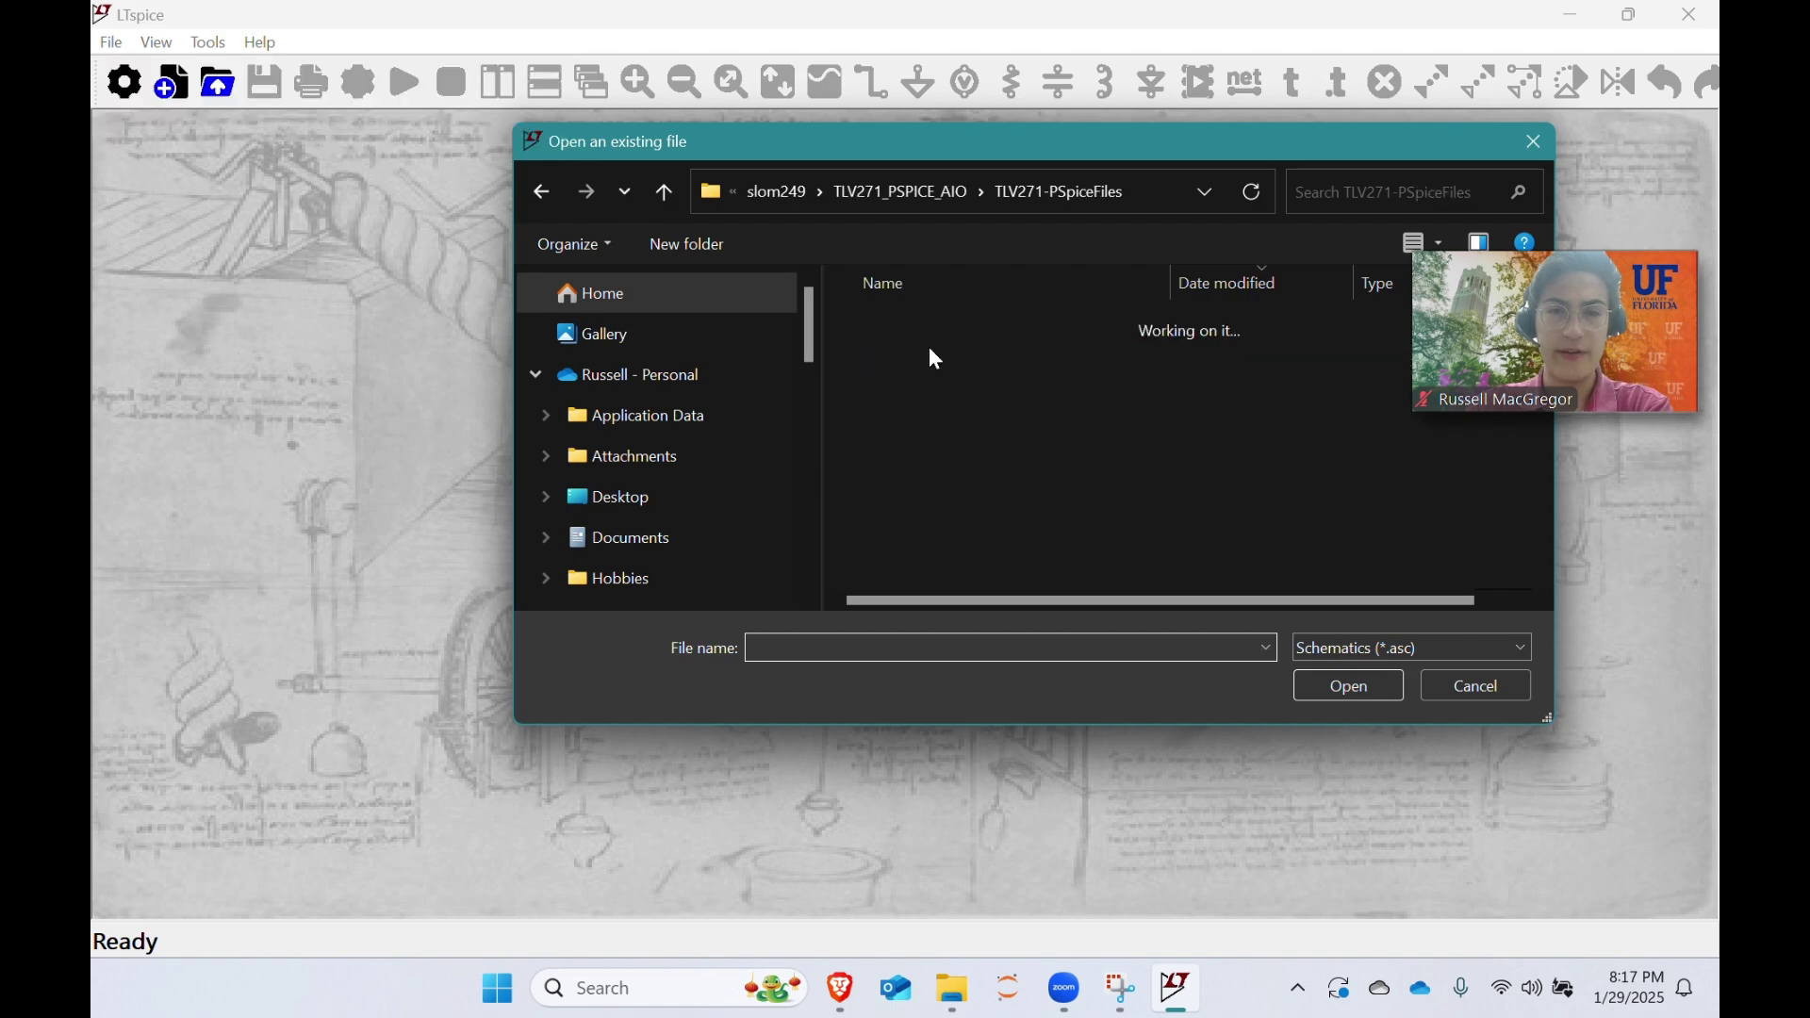
click(1318, 649)
click(1328, 773)
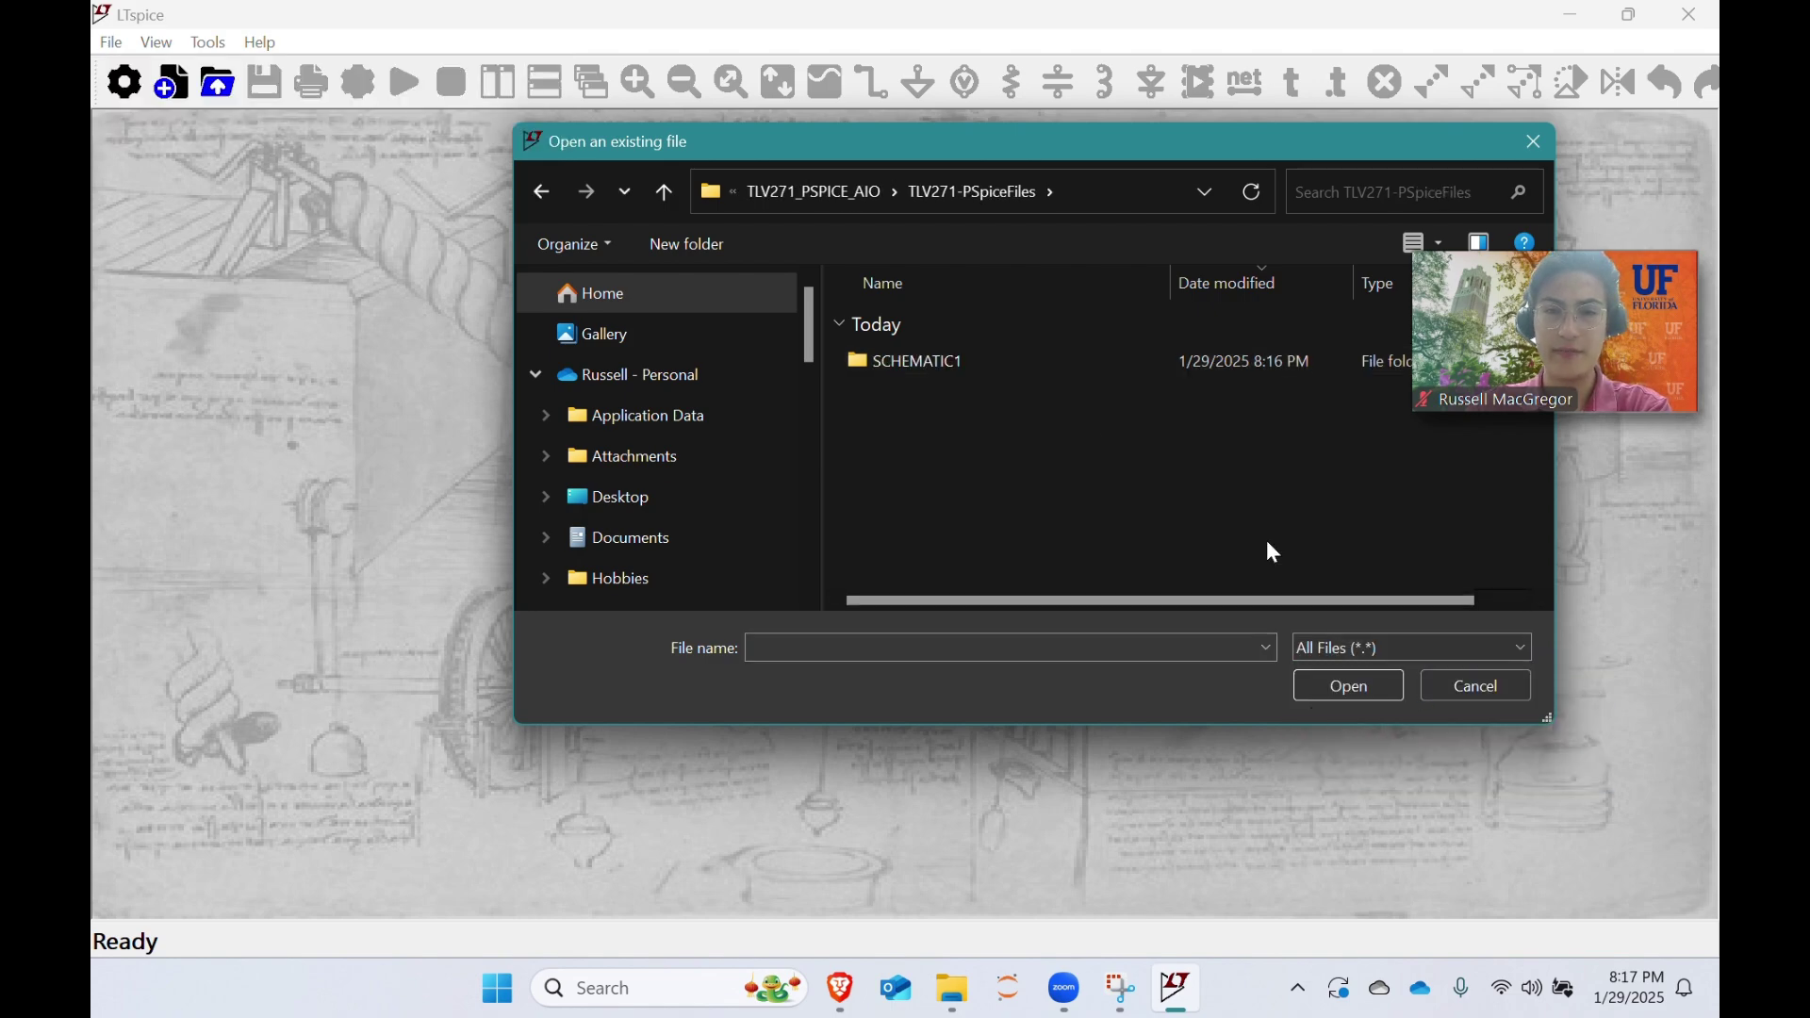
double_click(1102, 364)
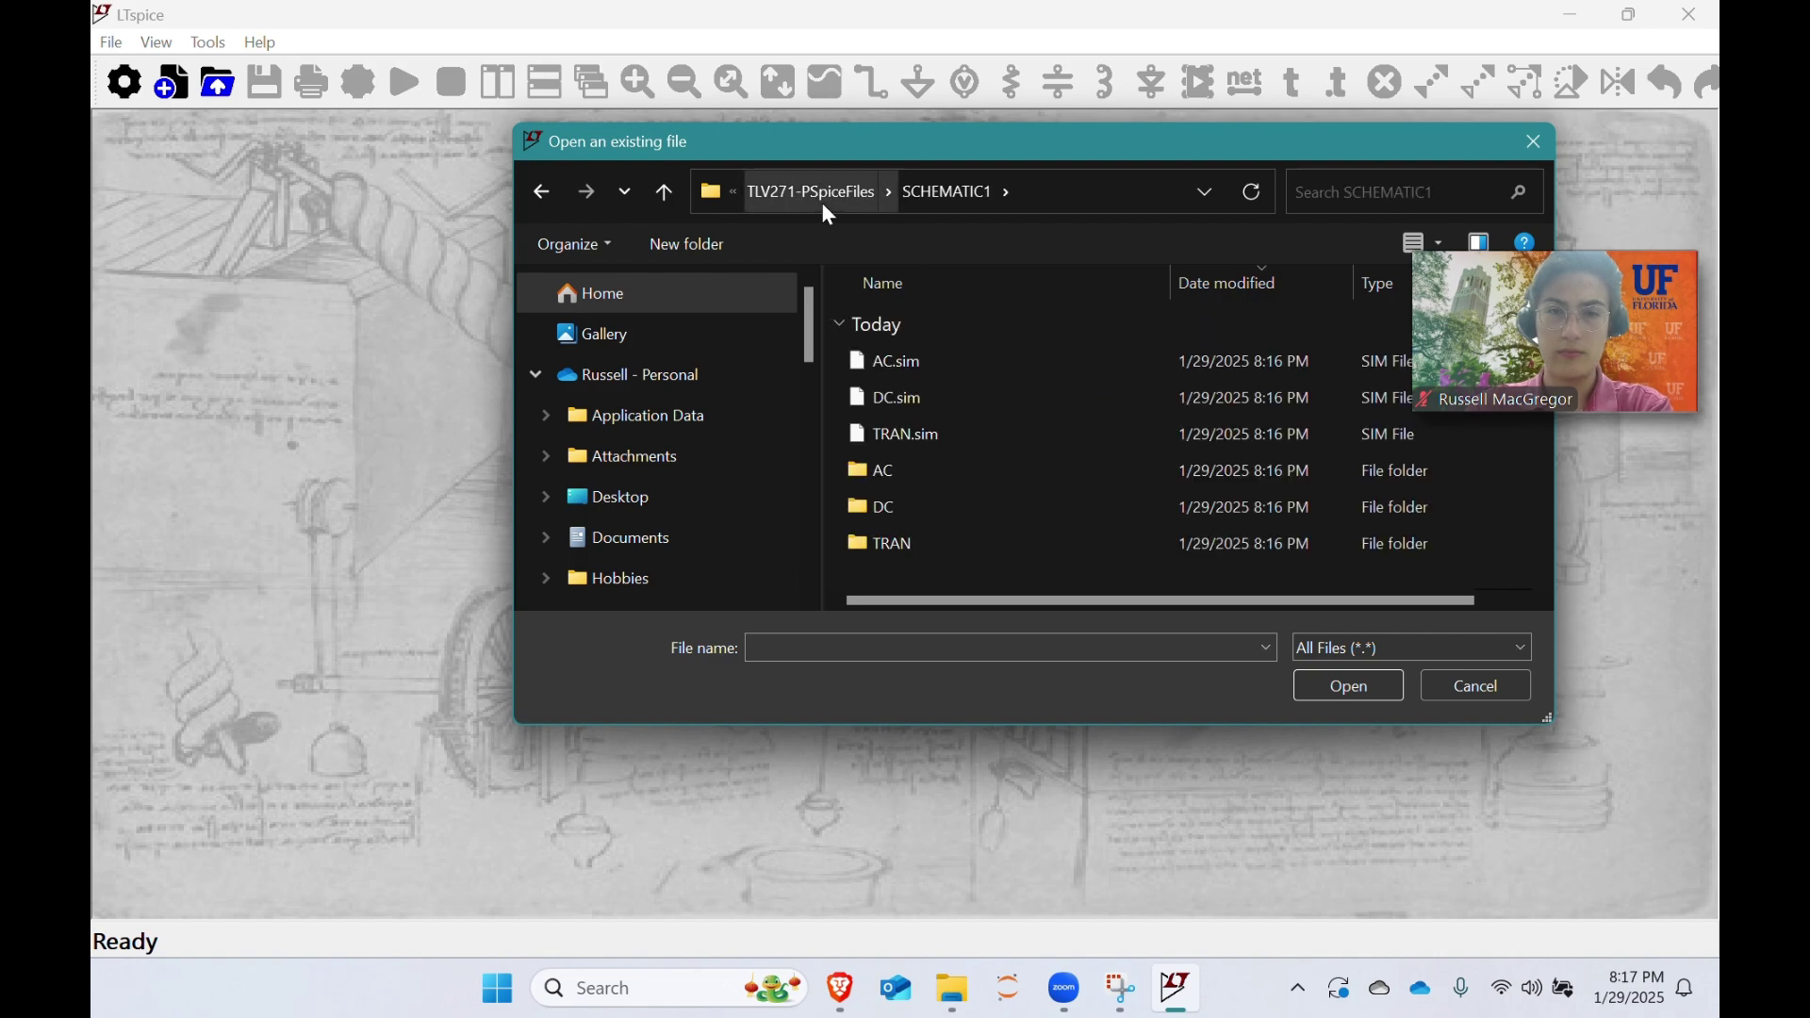
click(772, 202)
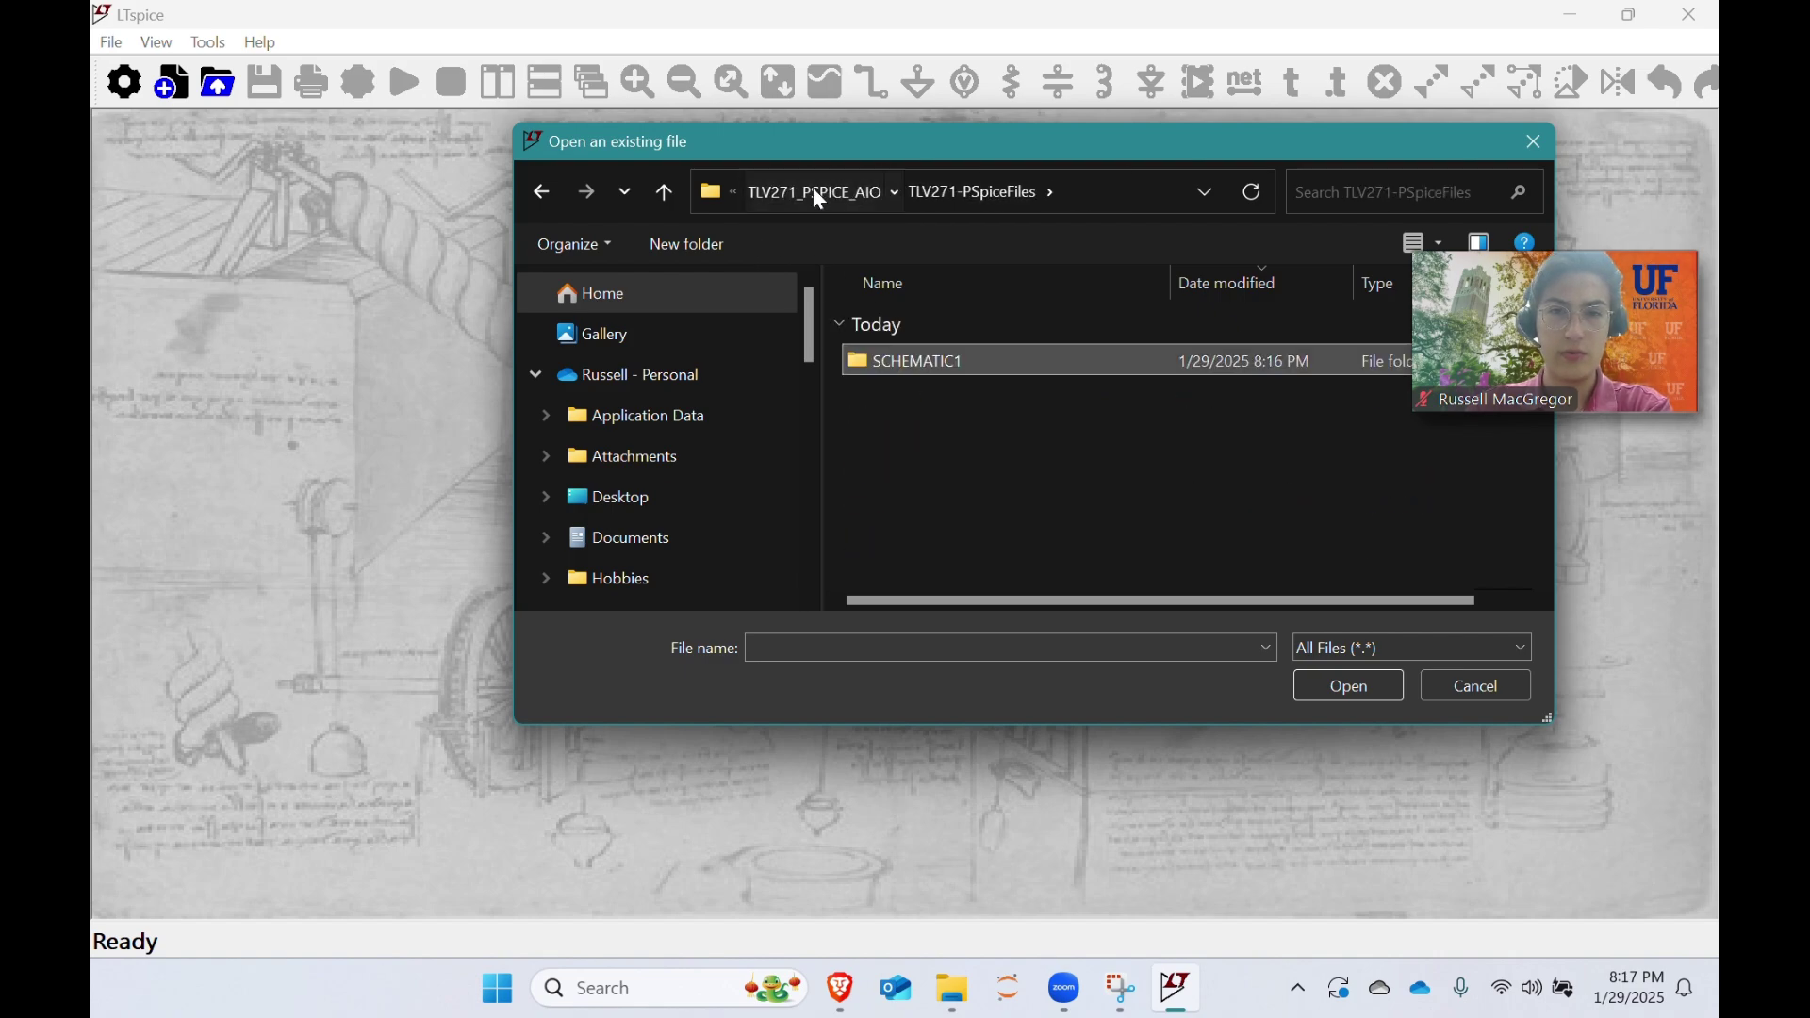
click(813, 187)
double_click(907, 396)
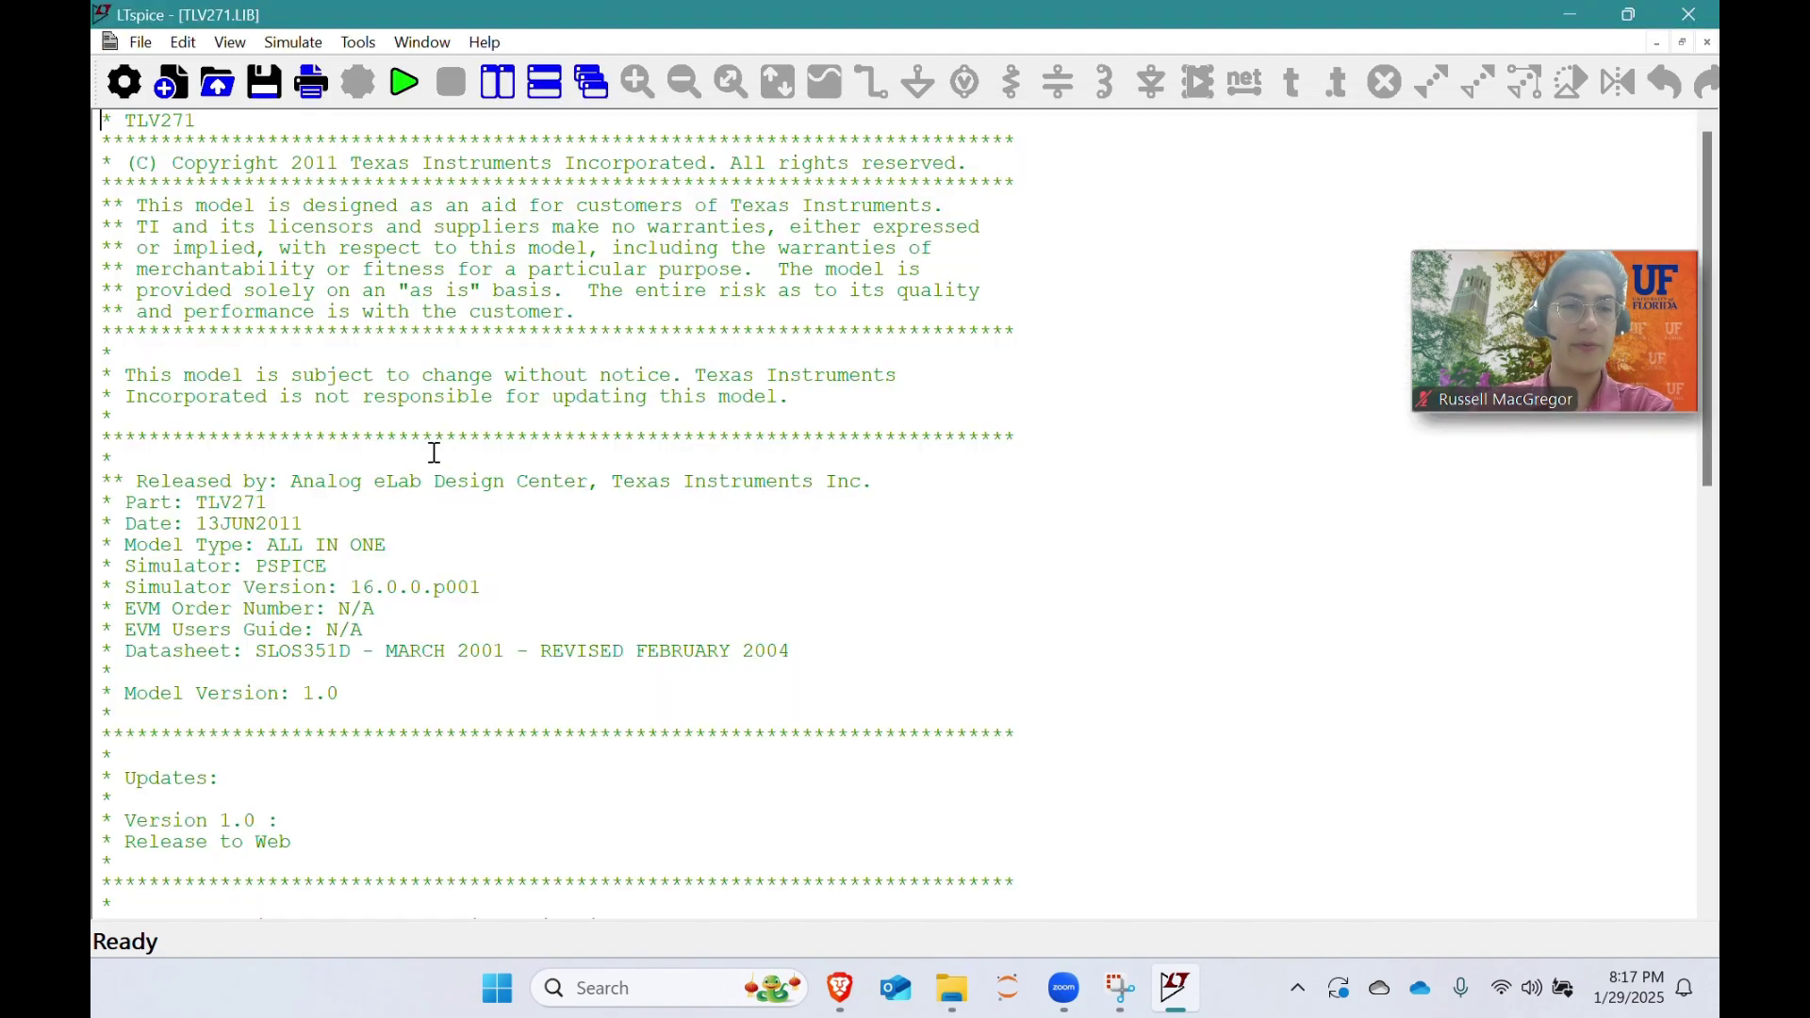
Step: Create a symbol from the .subckt amp_tlv27x_highVdd line and save it as amp_tlv27x_highVdd.asy in the TLV271_PSPICE_AIO folder
scroll(434, 453, down, 5)
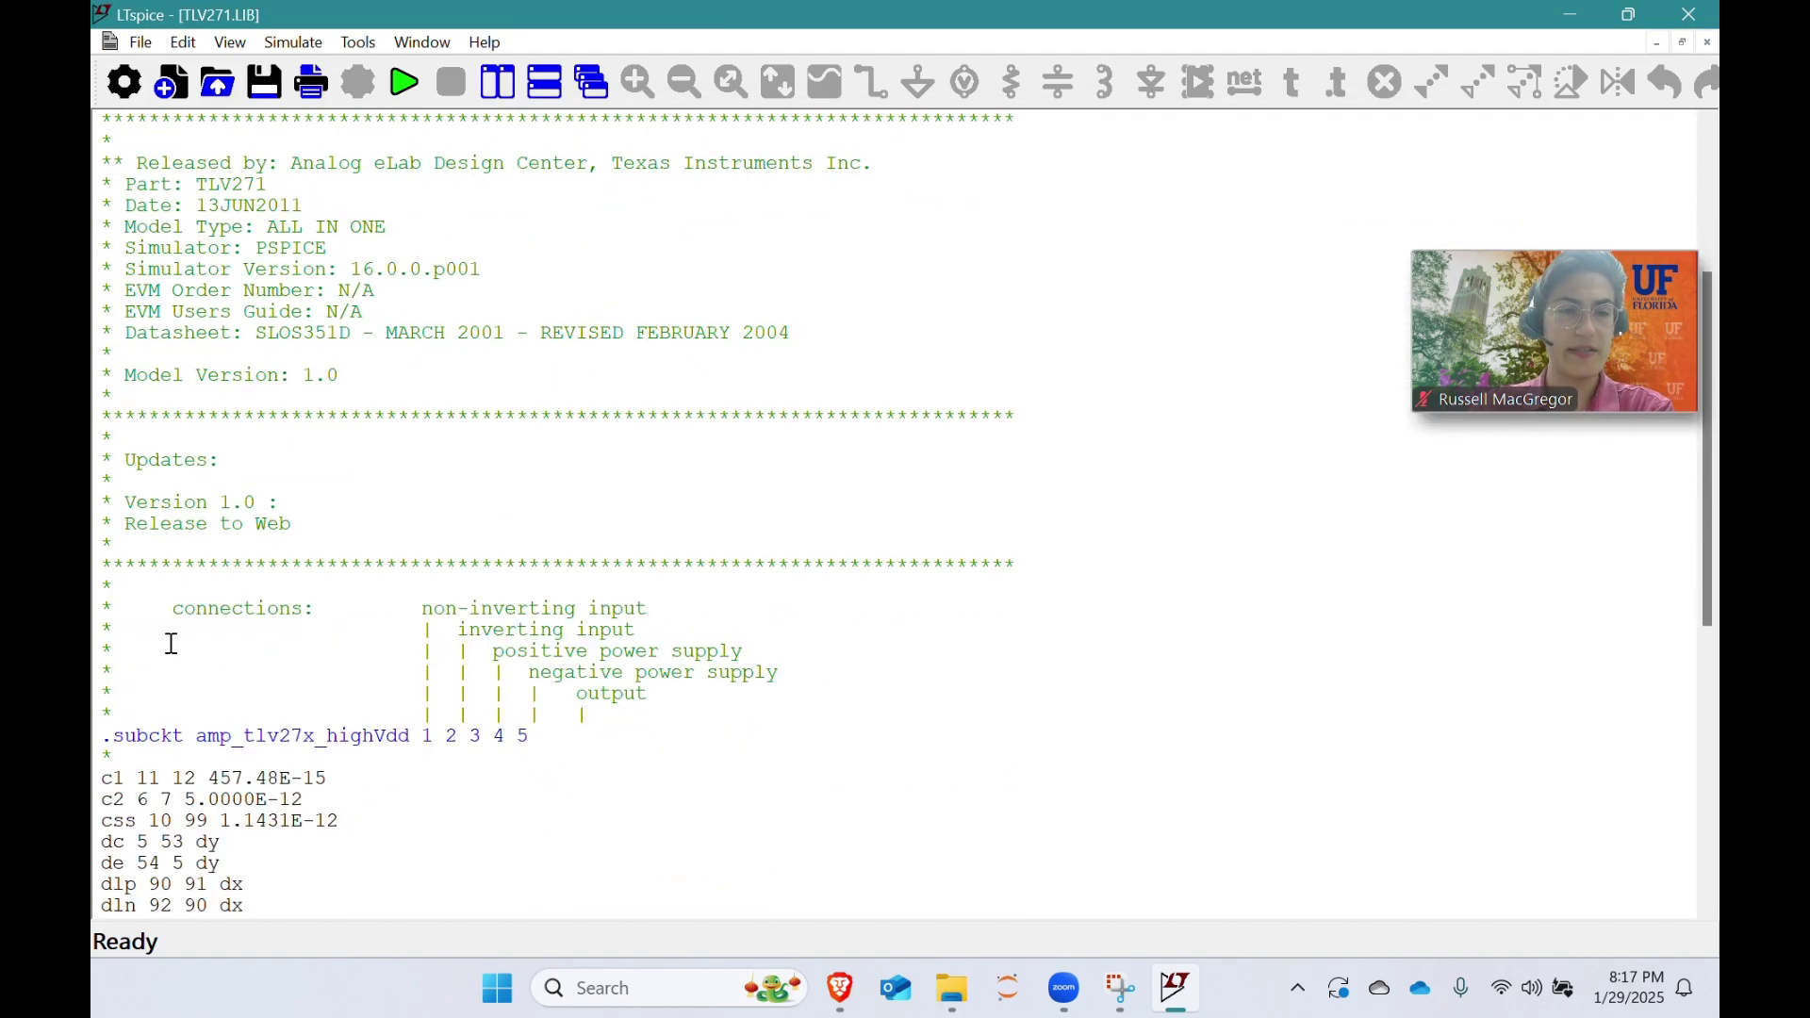
triple_click(113, 733)
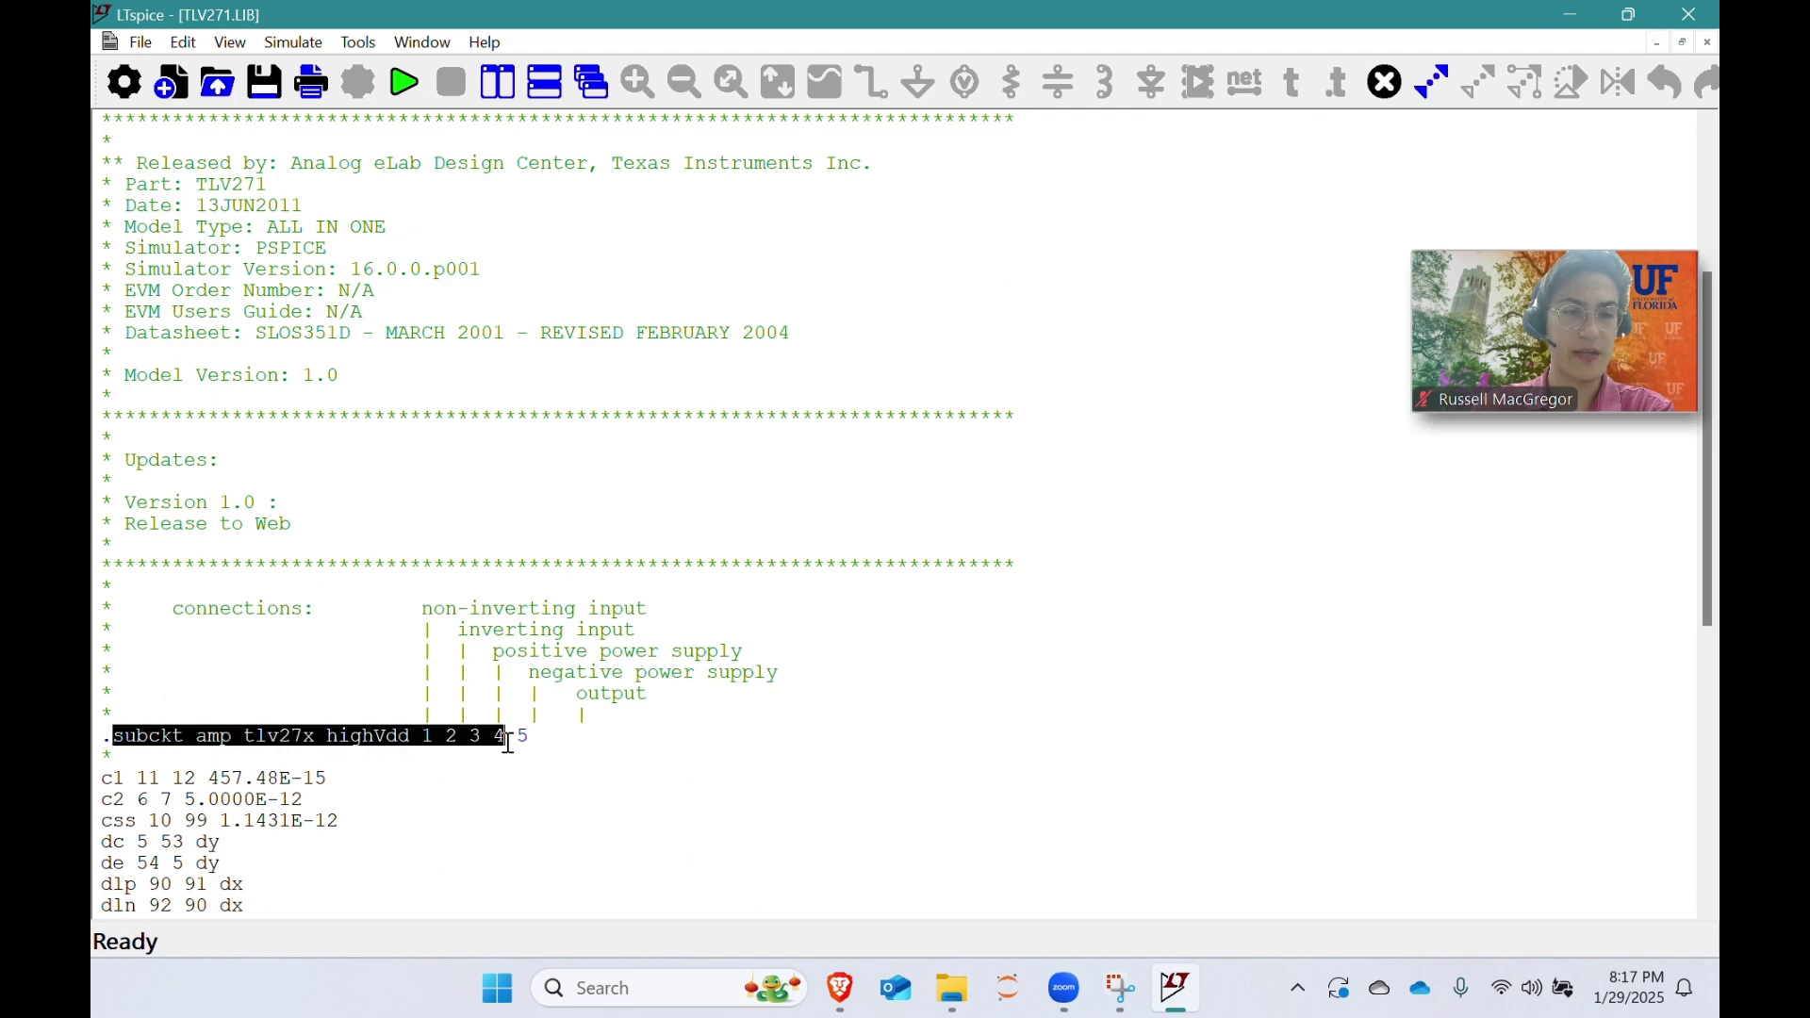
click(505, 736)
scroll(329, 622, down, 1)
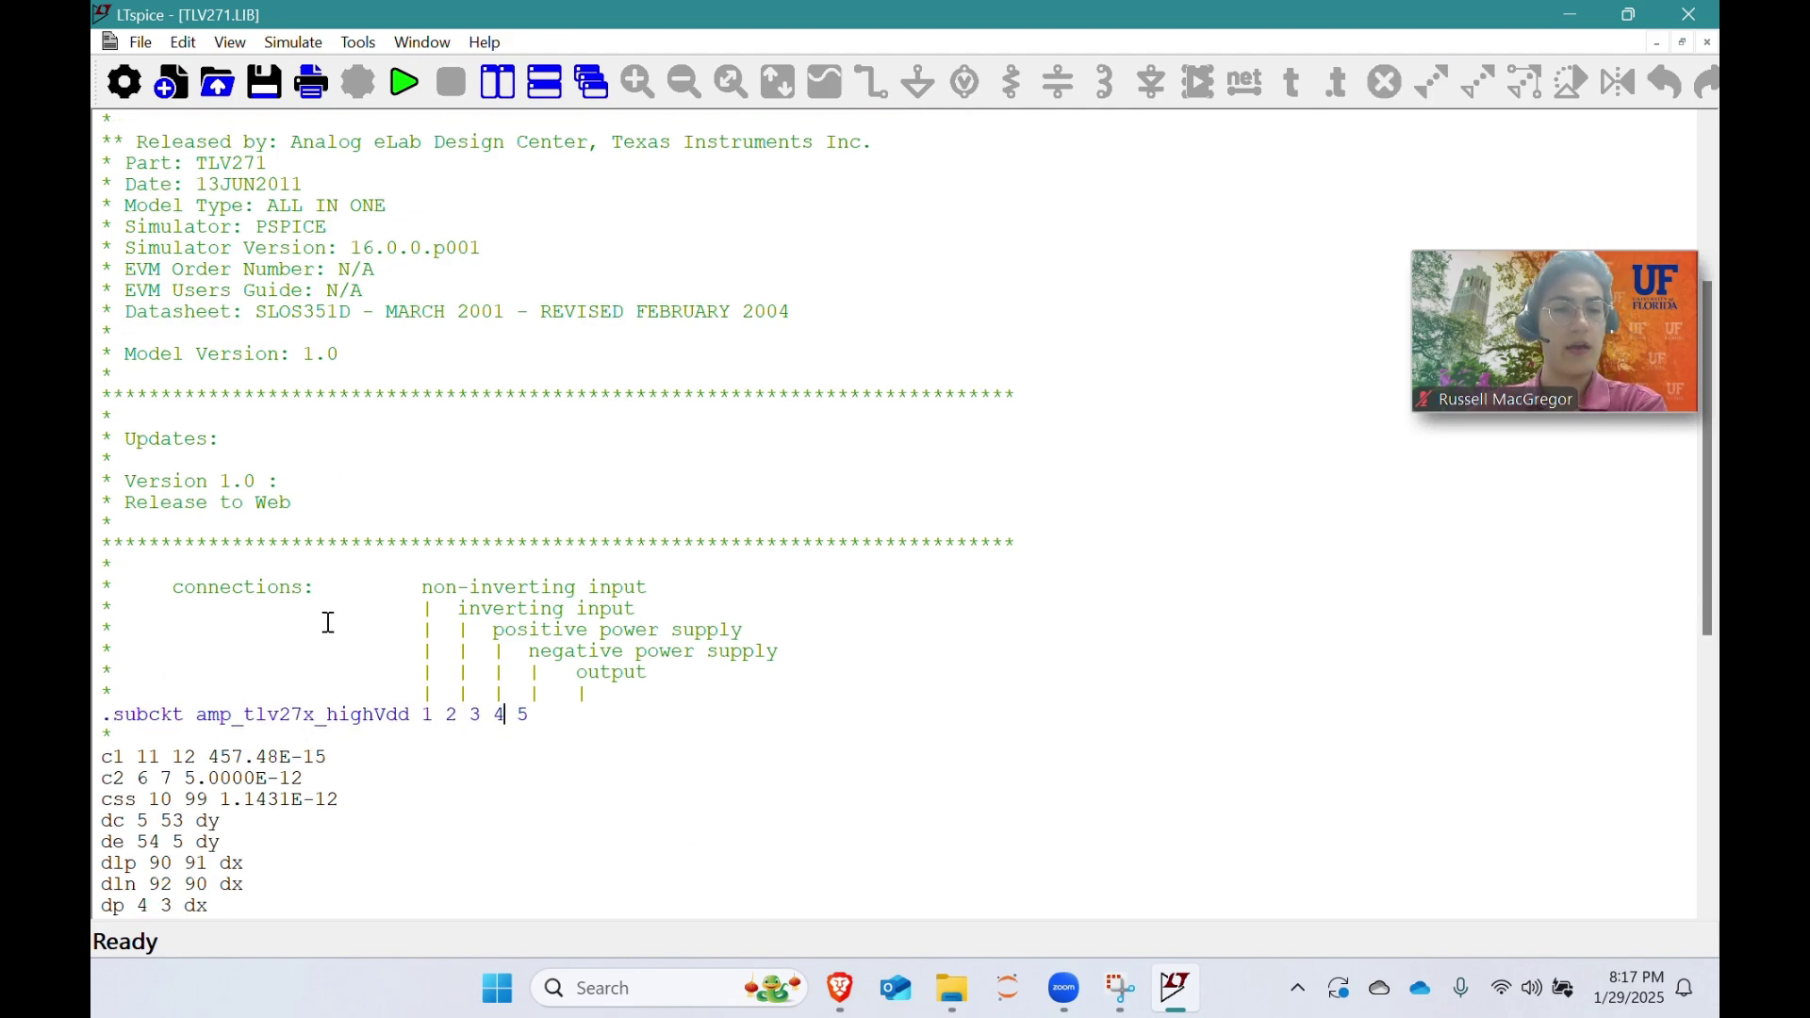
right_click(340, 722)
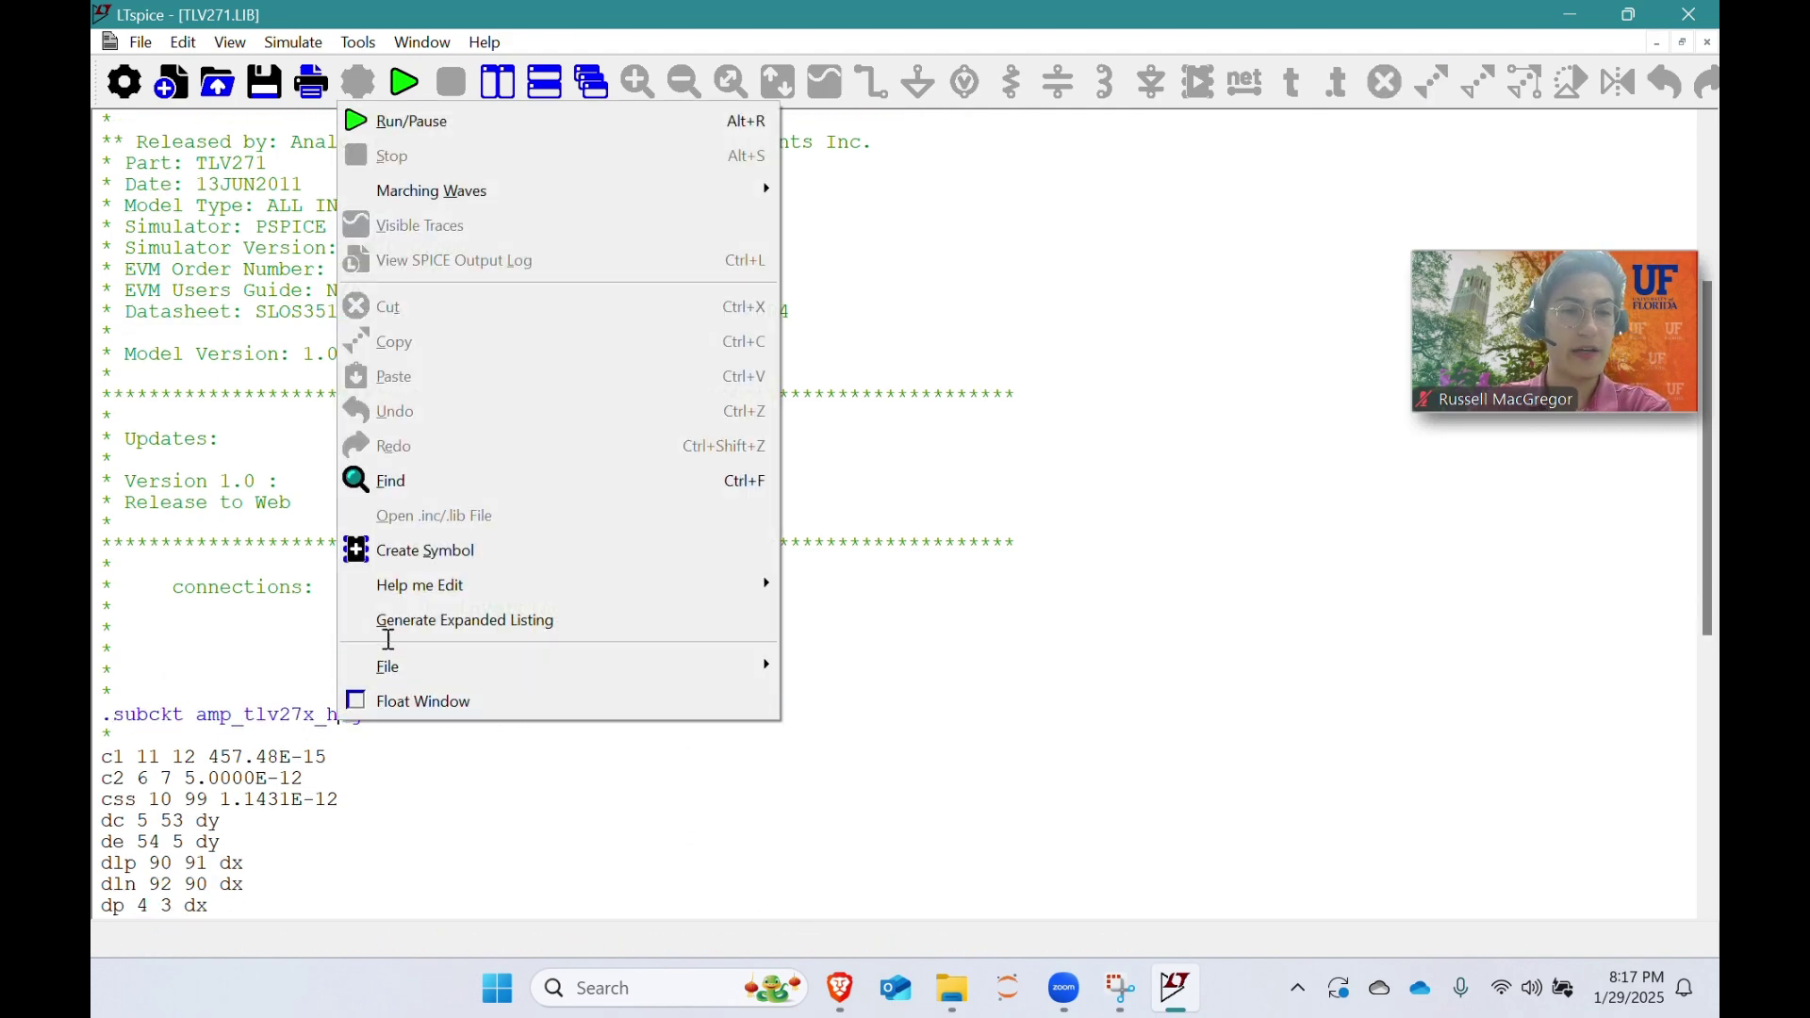
click(408, 557)
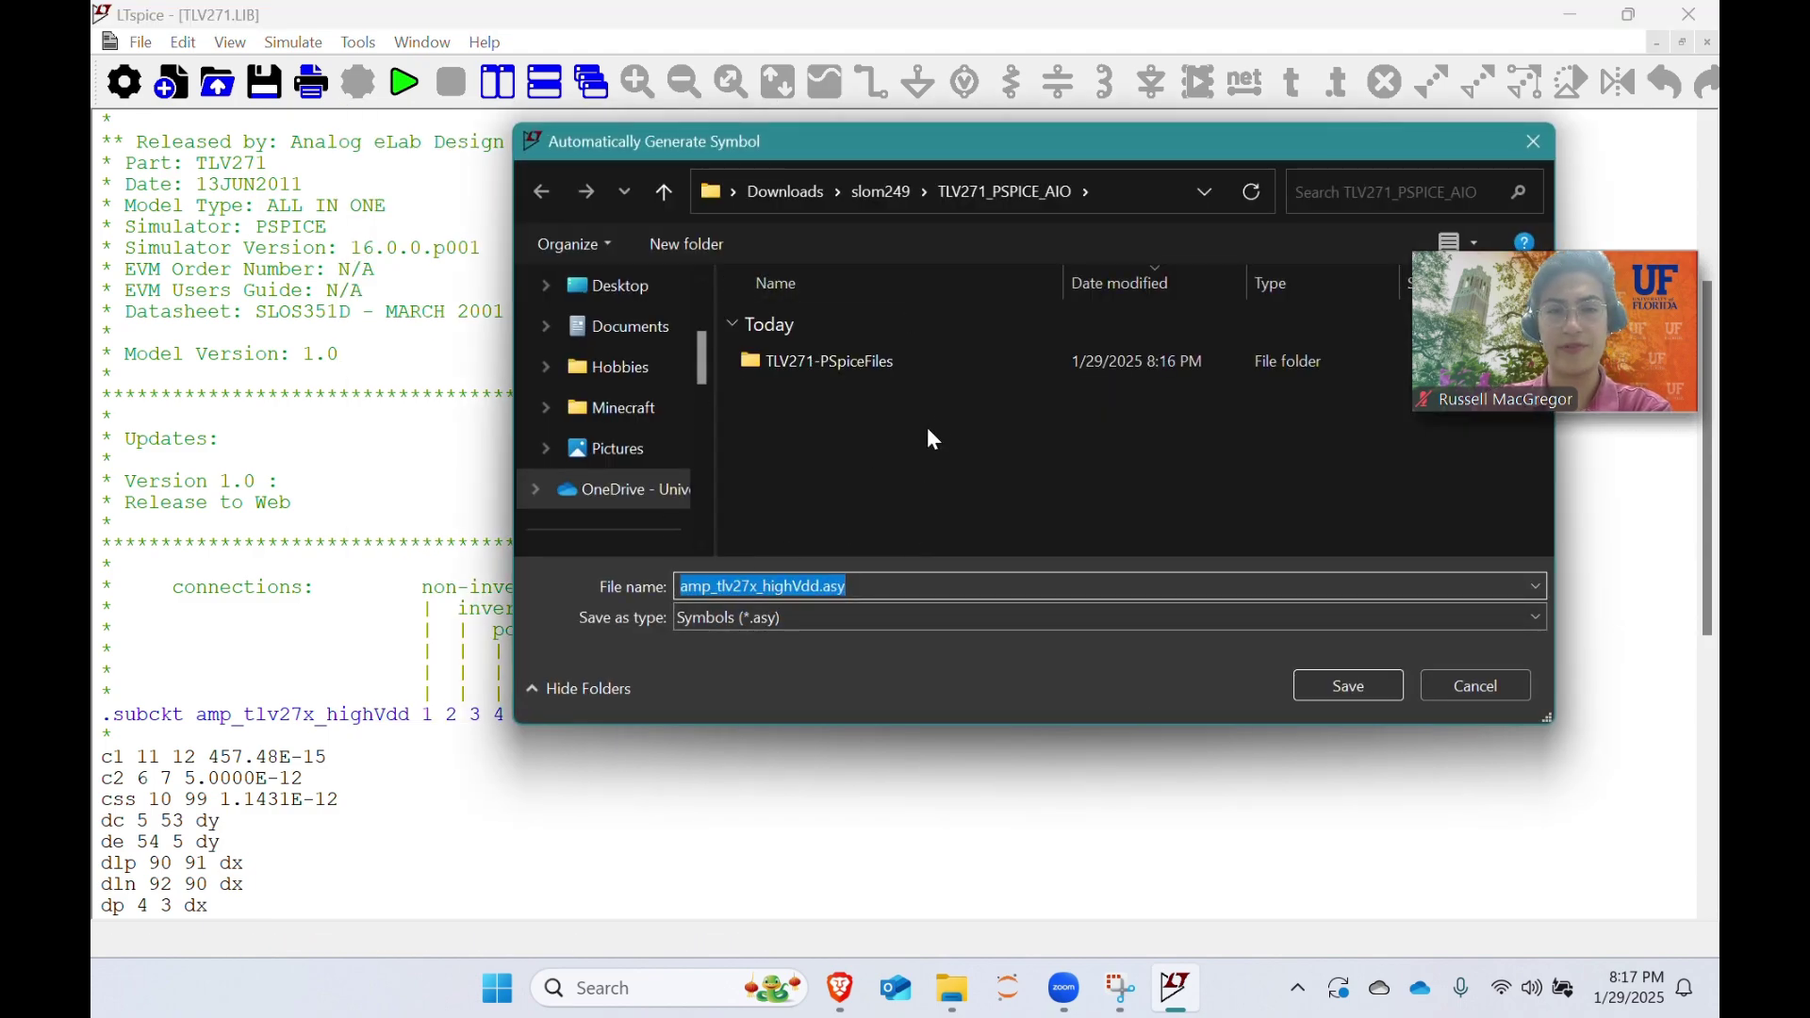
click(1349, 682)
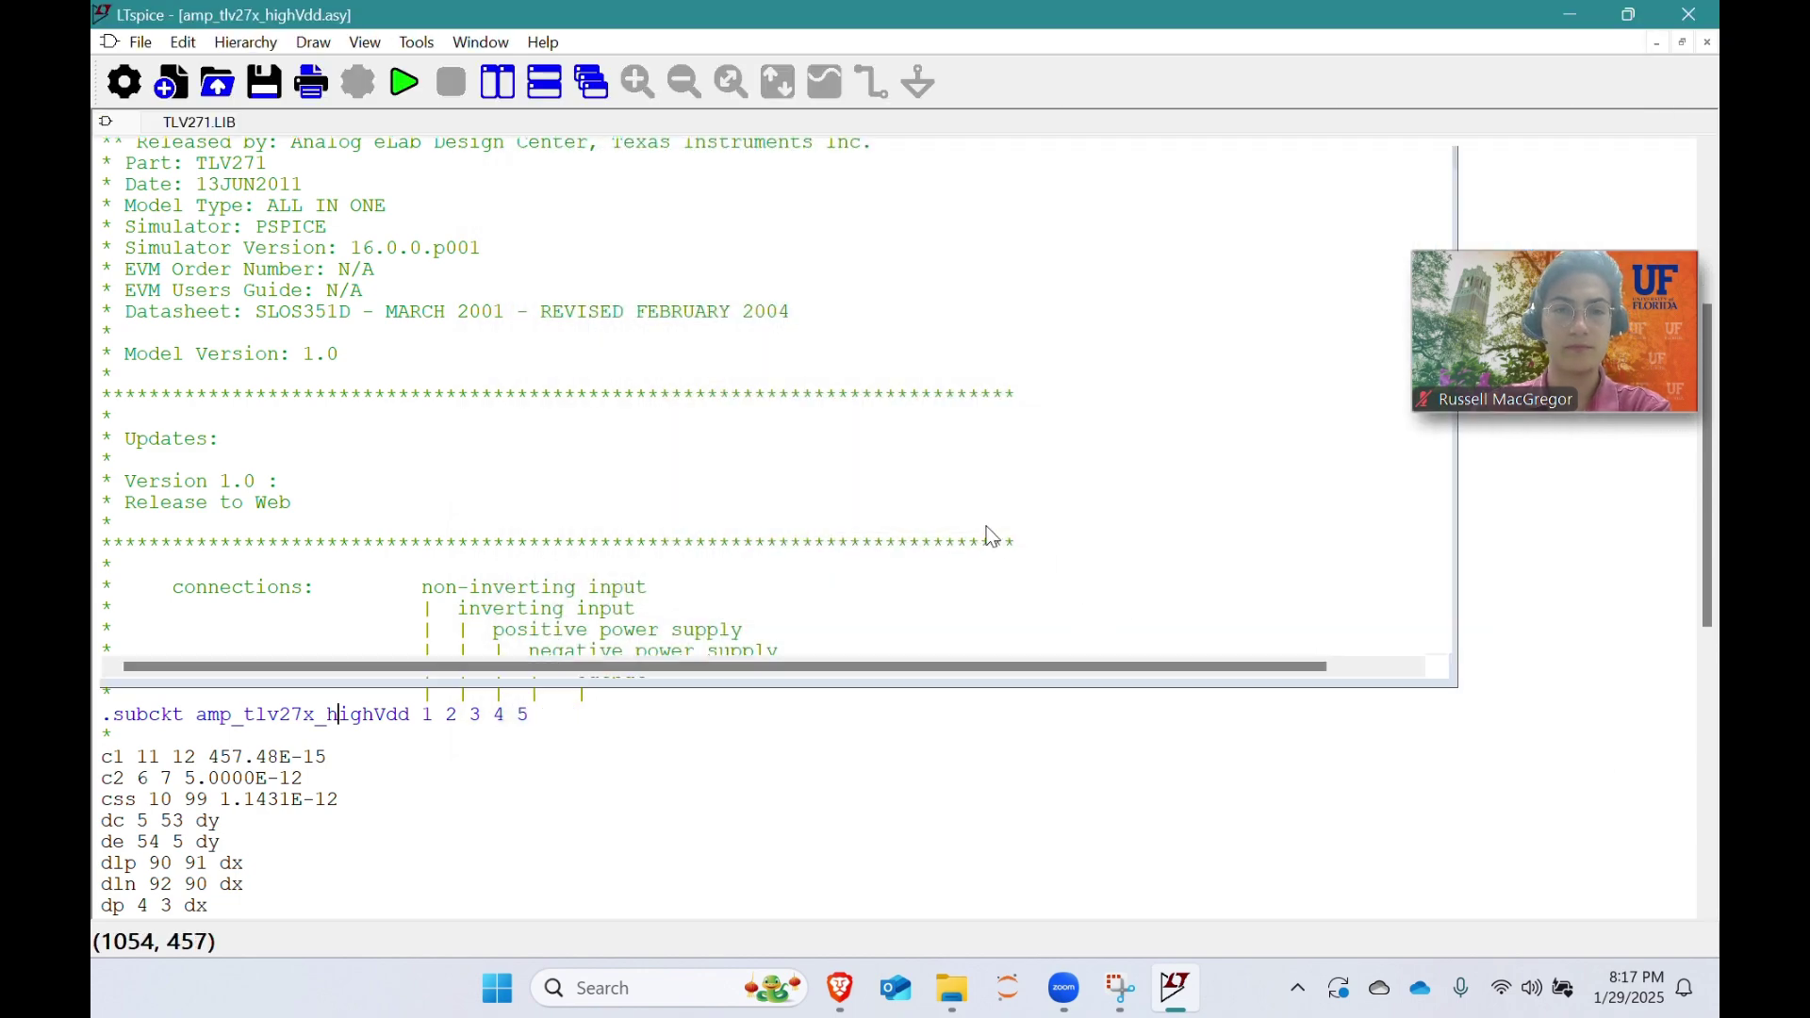
Step: Check the connections list in TLV271.LIB for the function of pins 1 to 5, and return to the amp_tlv27x_highVdd symbol
scroll(943, 525, up, 1)
scroll(1229, 562, down, 2)
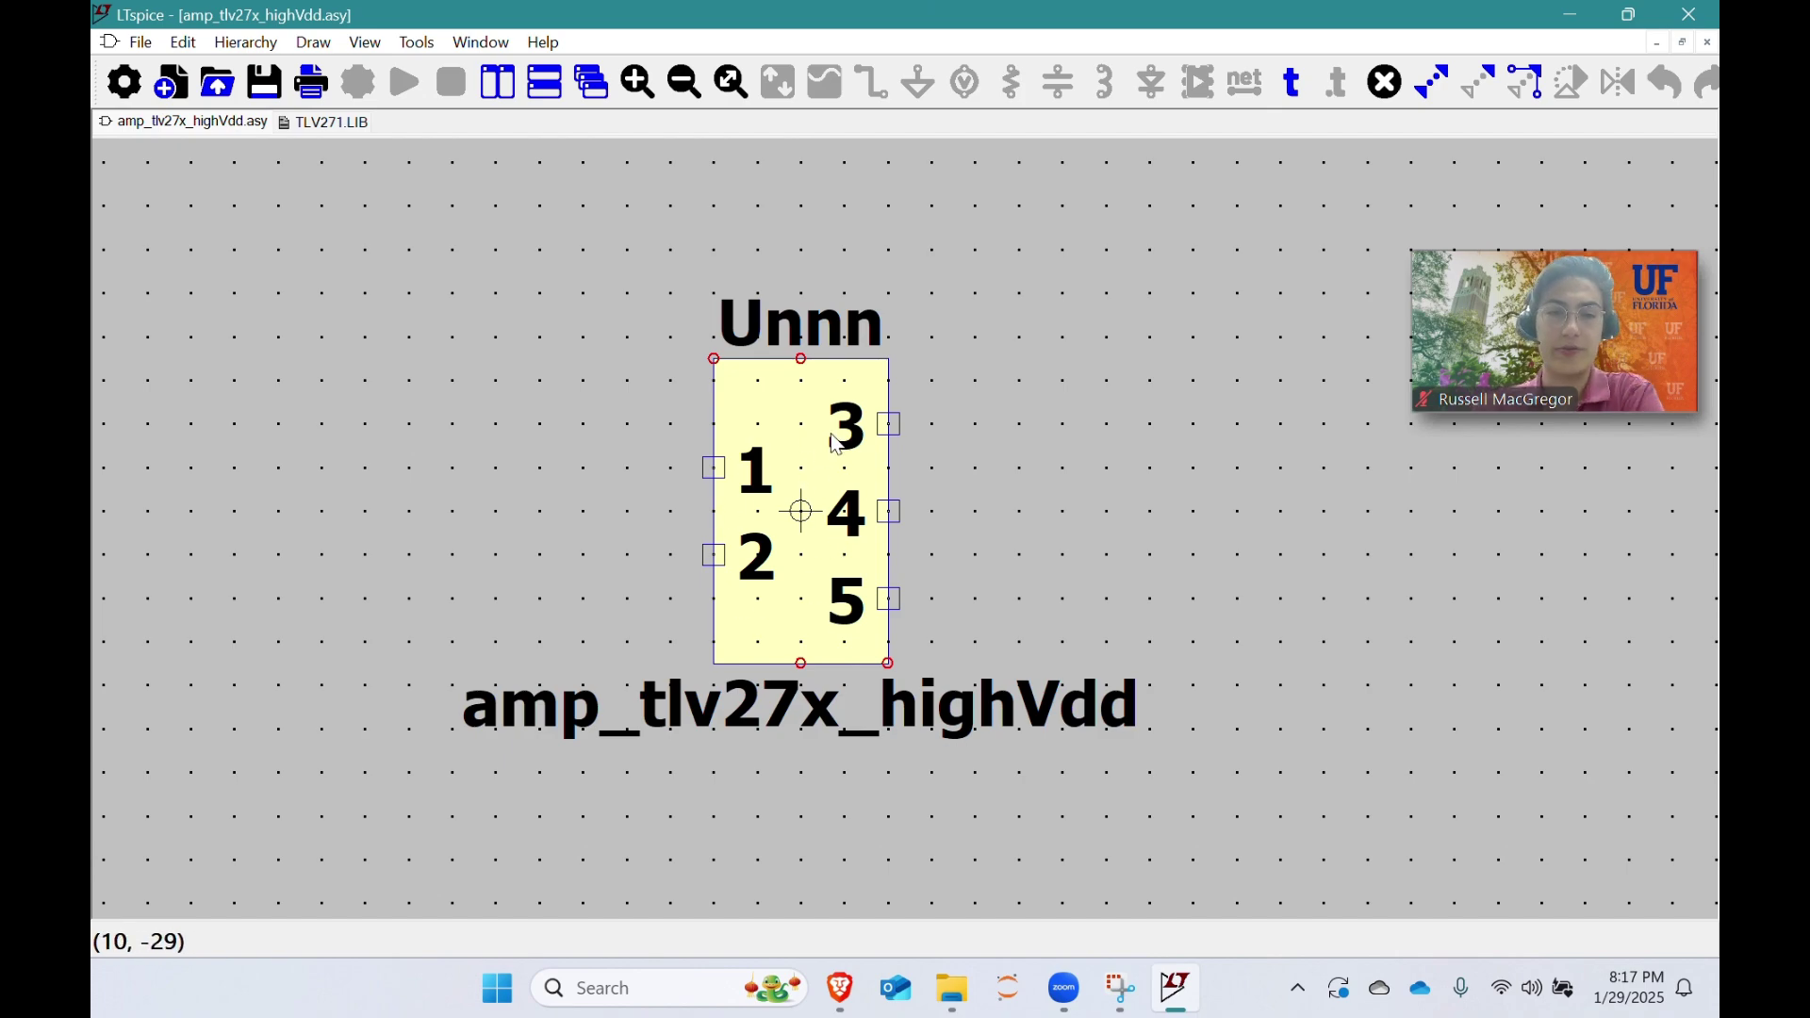
click(330, 123)
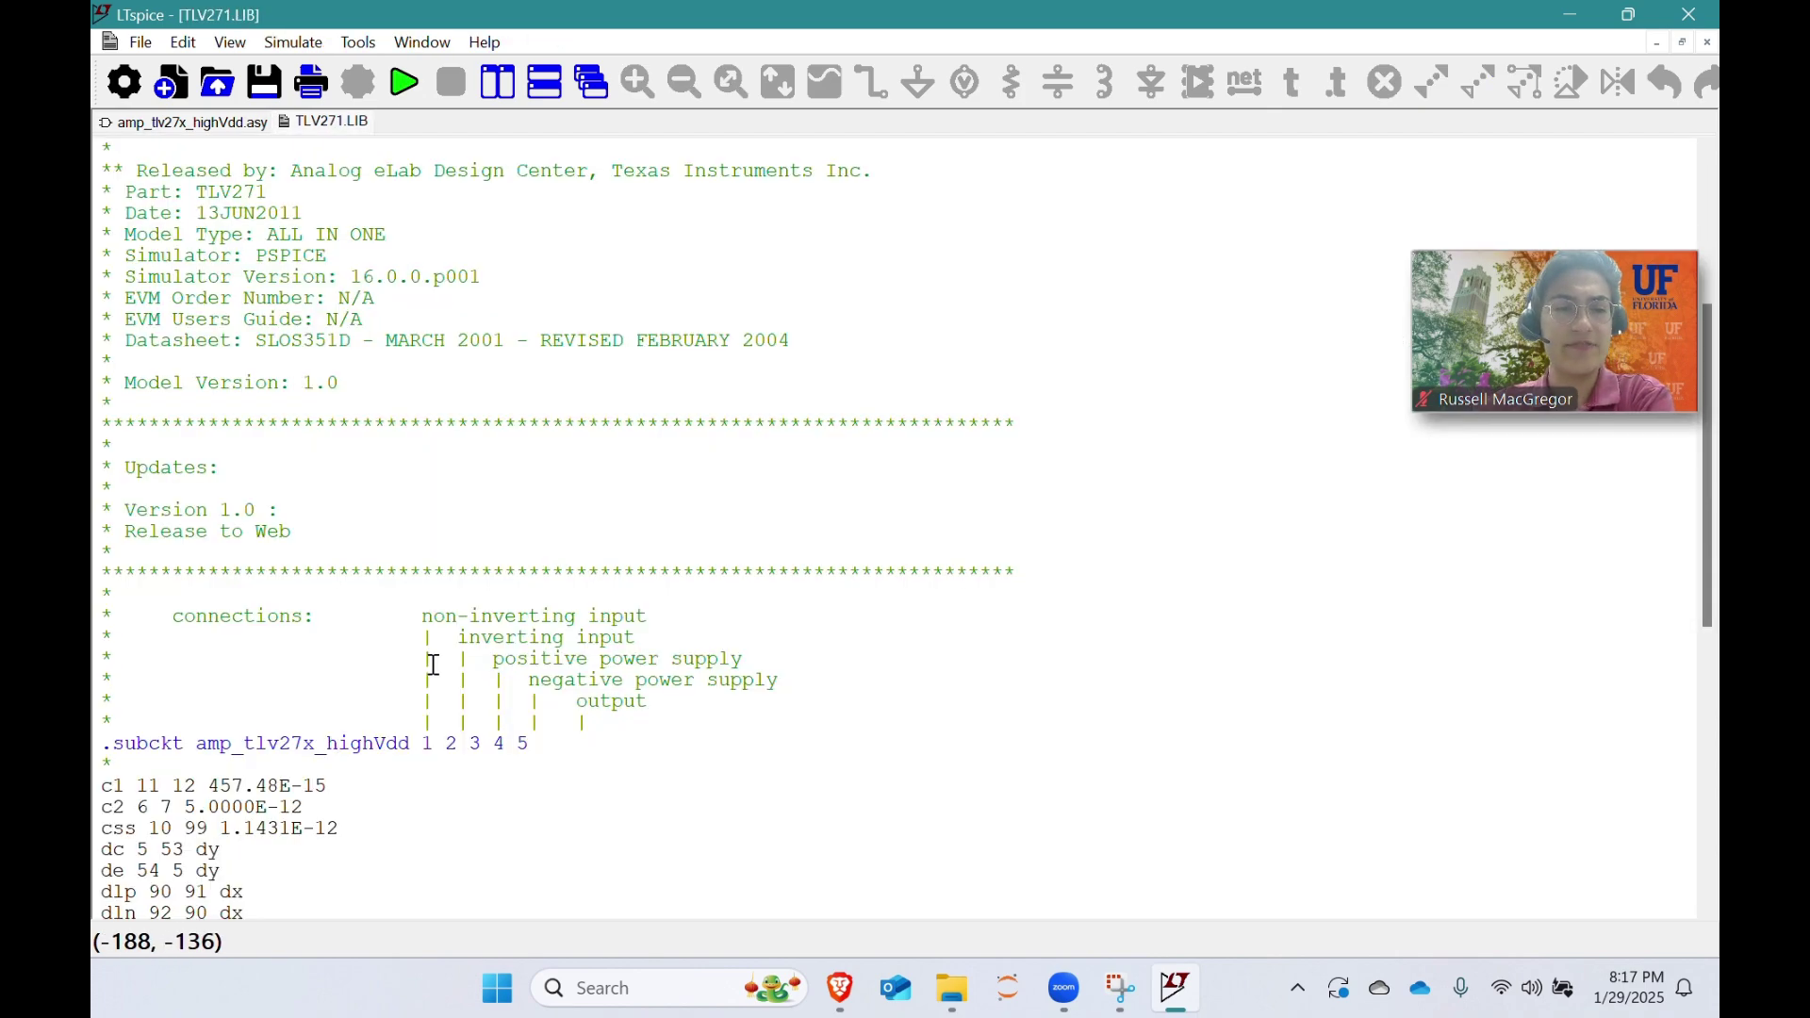
scroll(453, 650, down, 1)
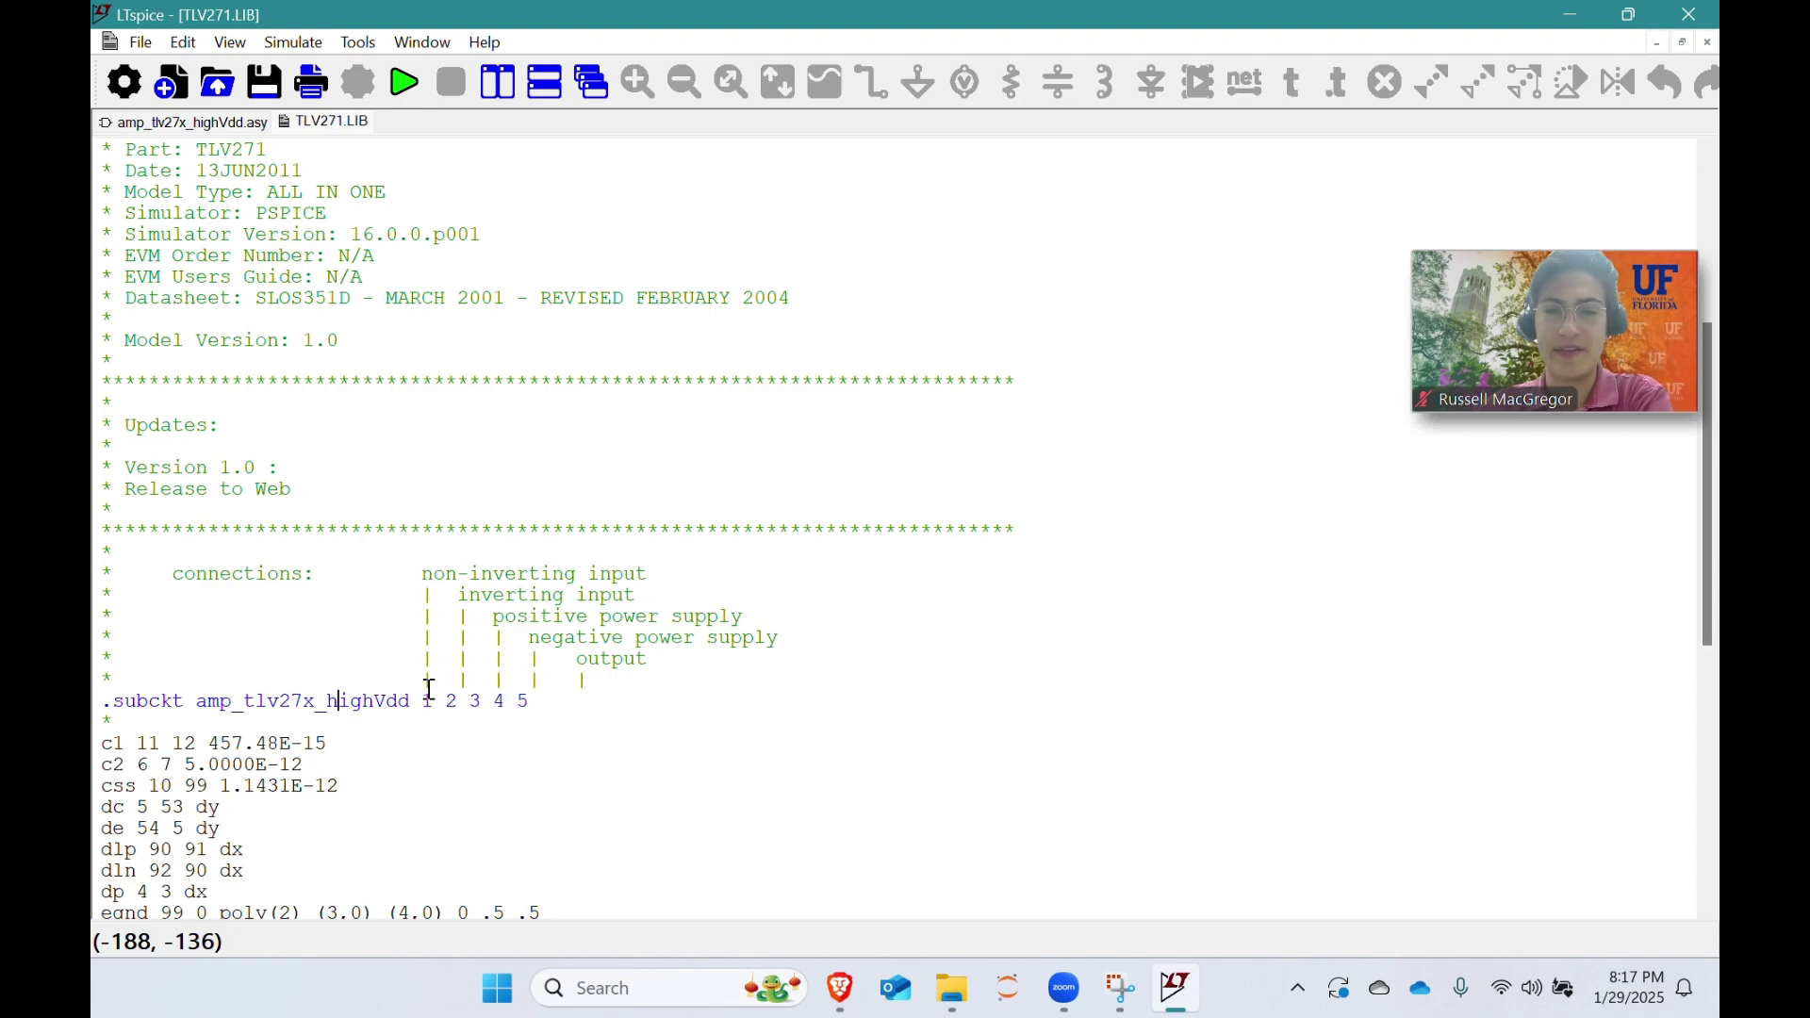
drag(426, 577, 578, 589)
click(559, 576)
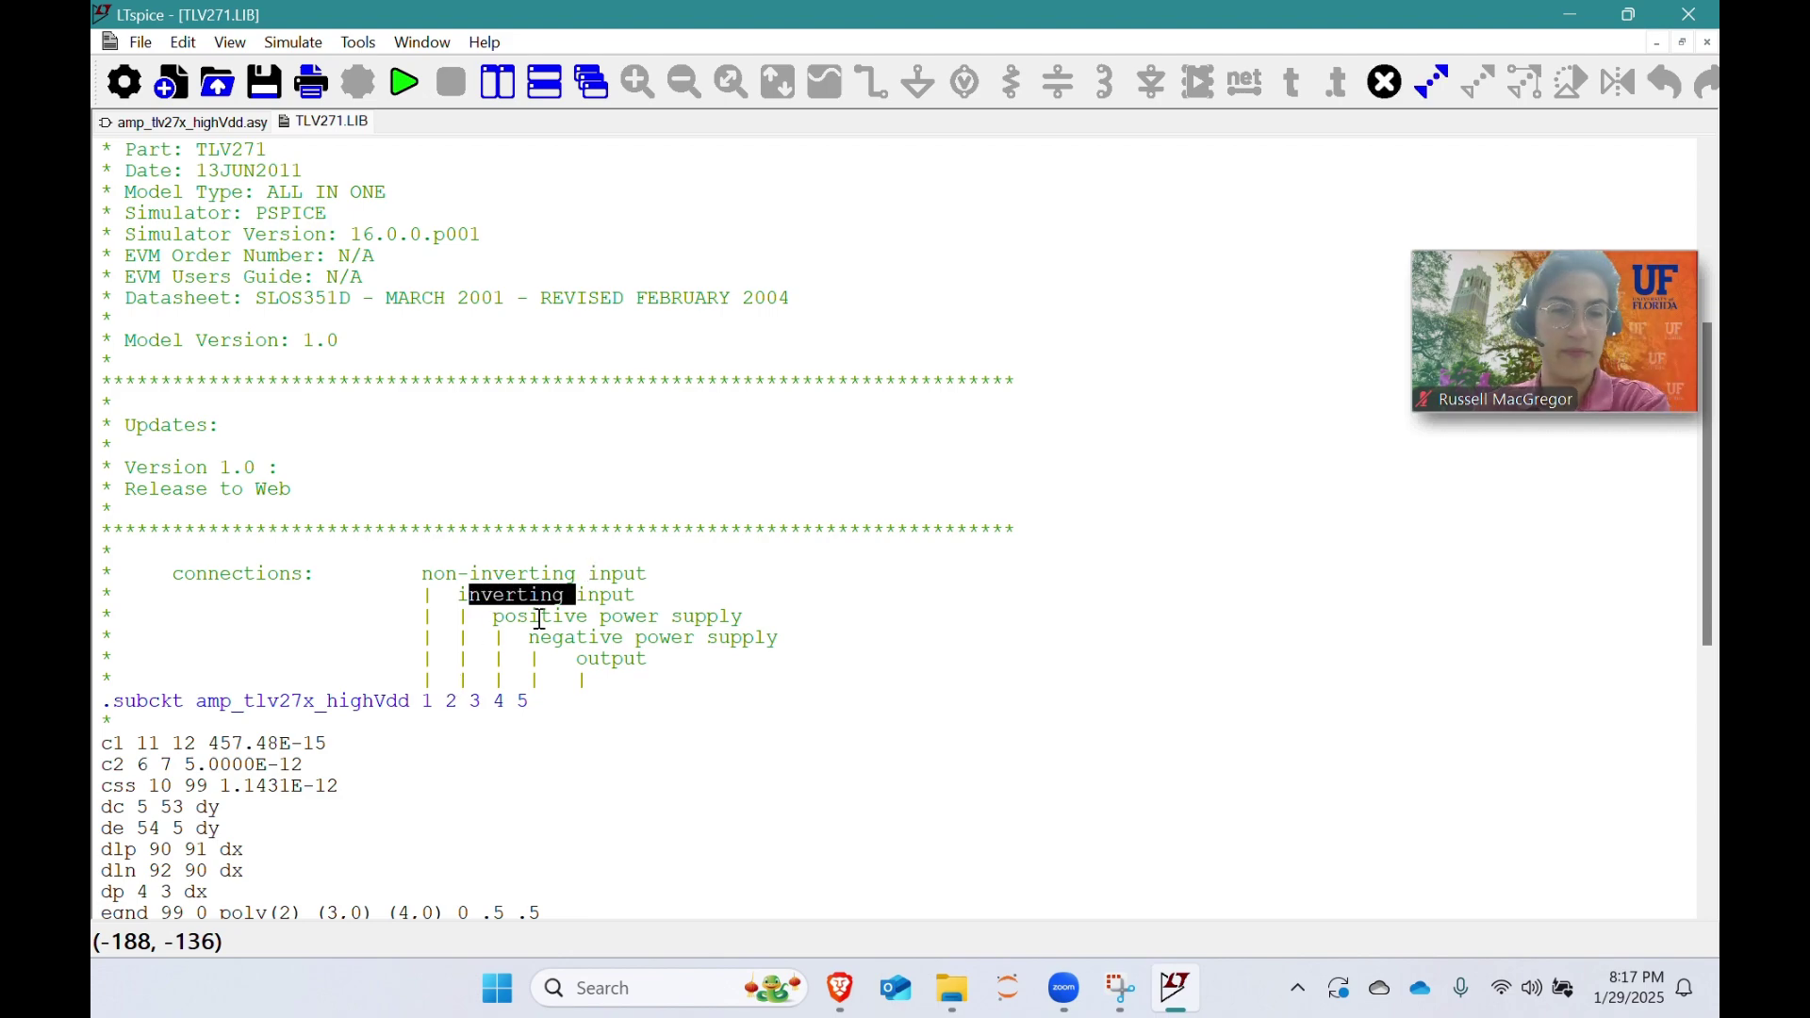
click(495, 638)
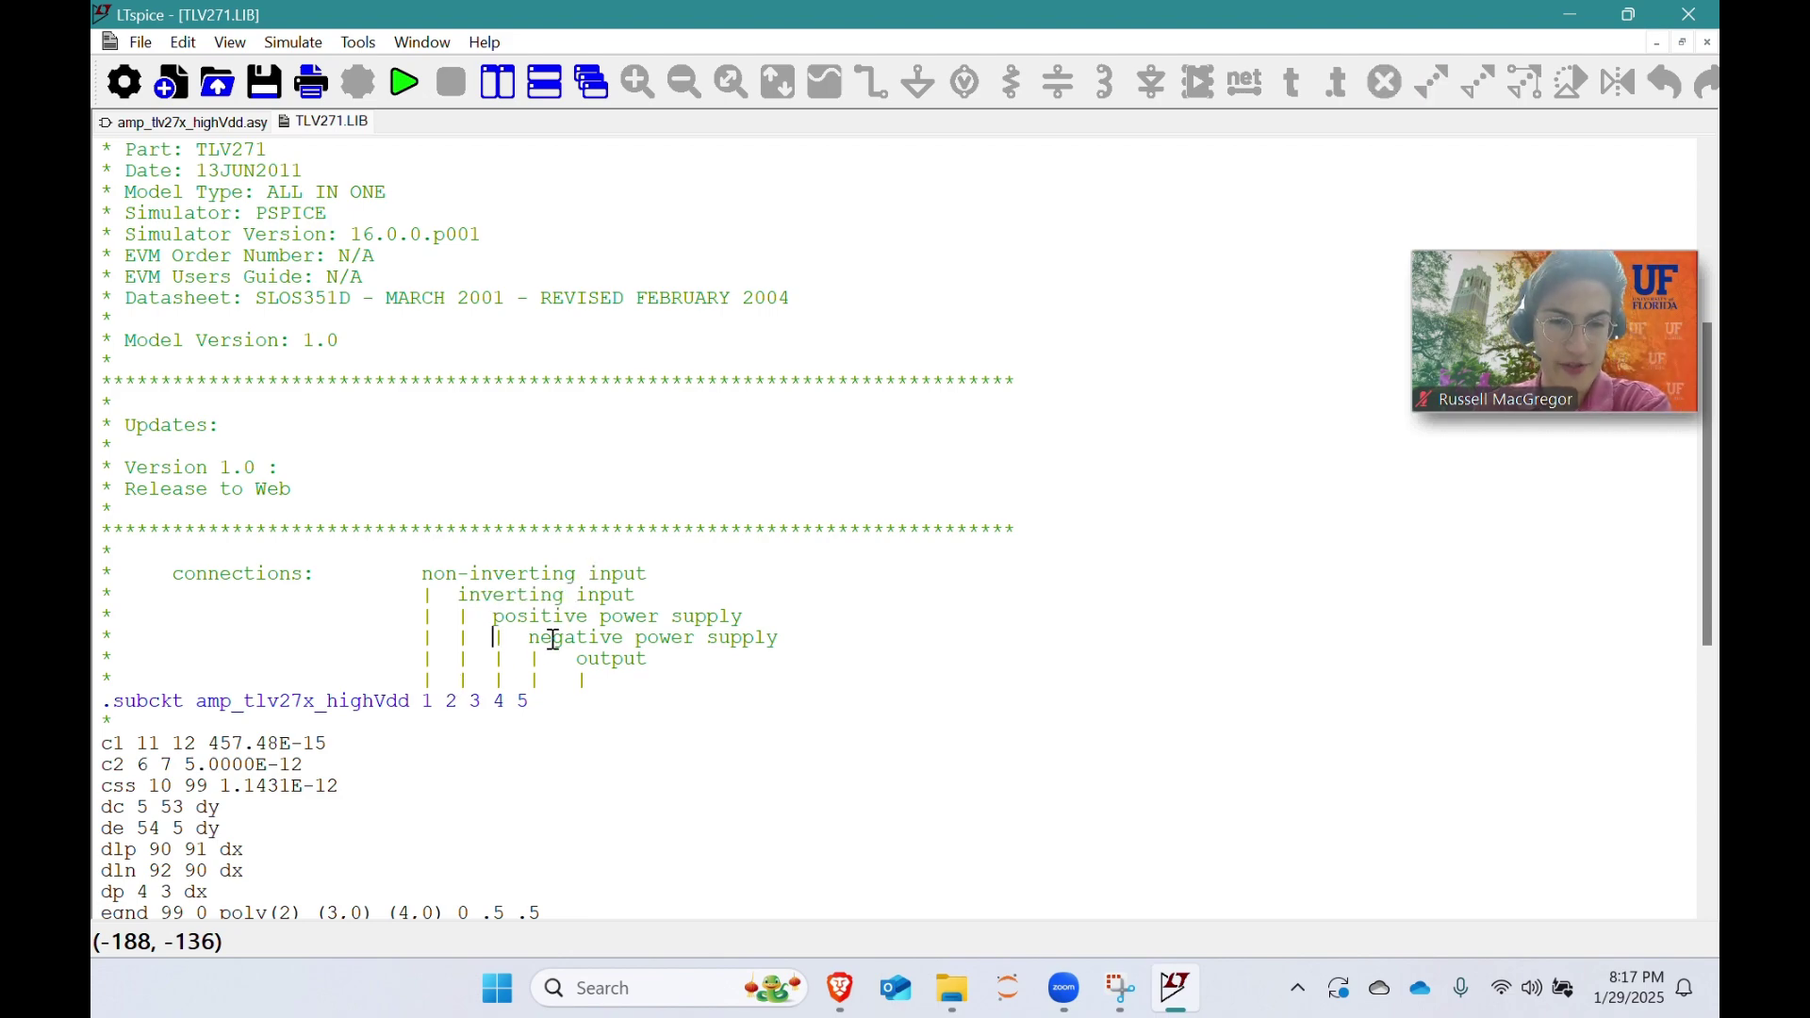
drag(578, 662, 622, 660)
click(621, 658)
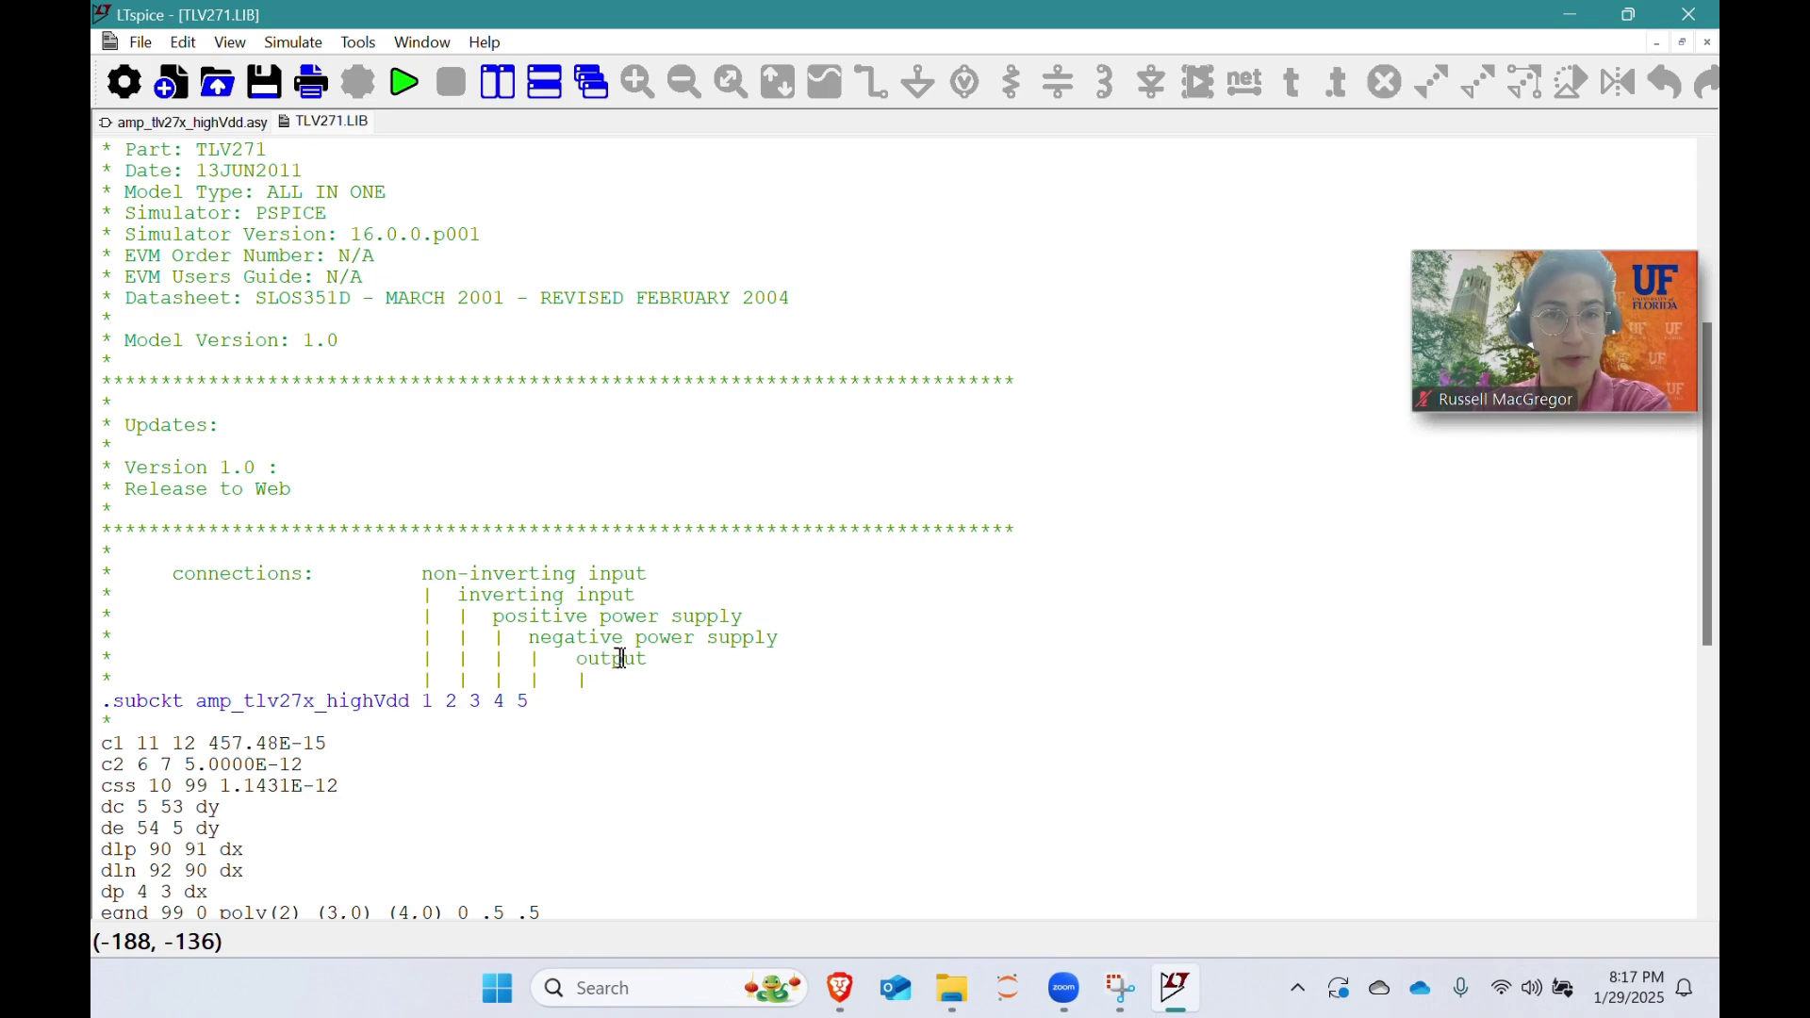
click(209, 126)
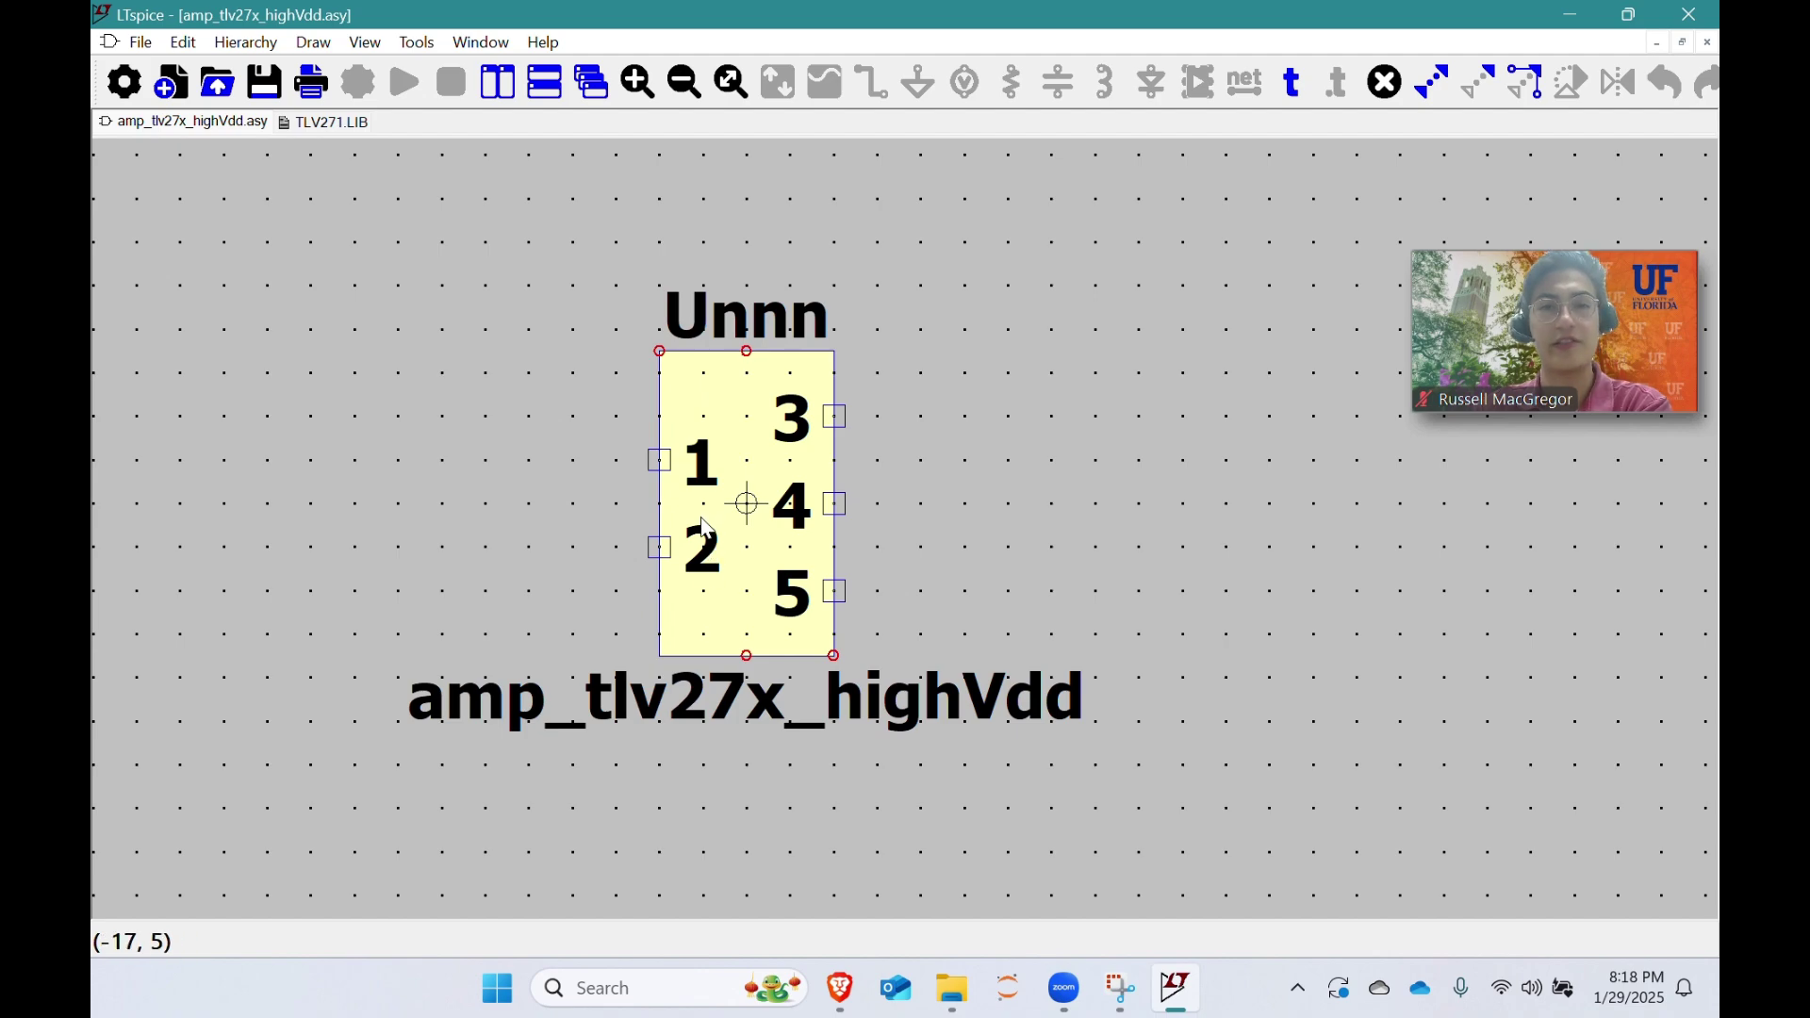
Step: Draw a horizontal line six grid squares long in the empty area beside the symbol's rectangle, as the base of a triangle
scroll(983, 430, up, 2)
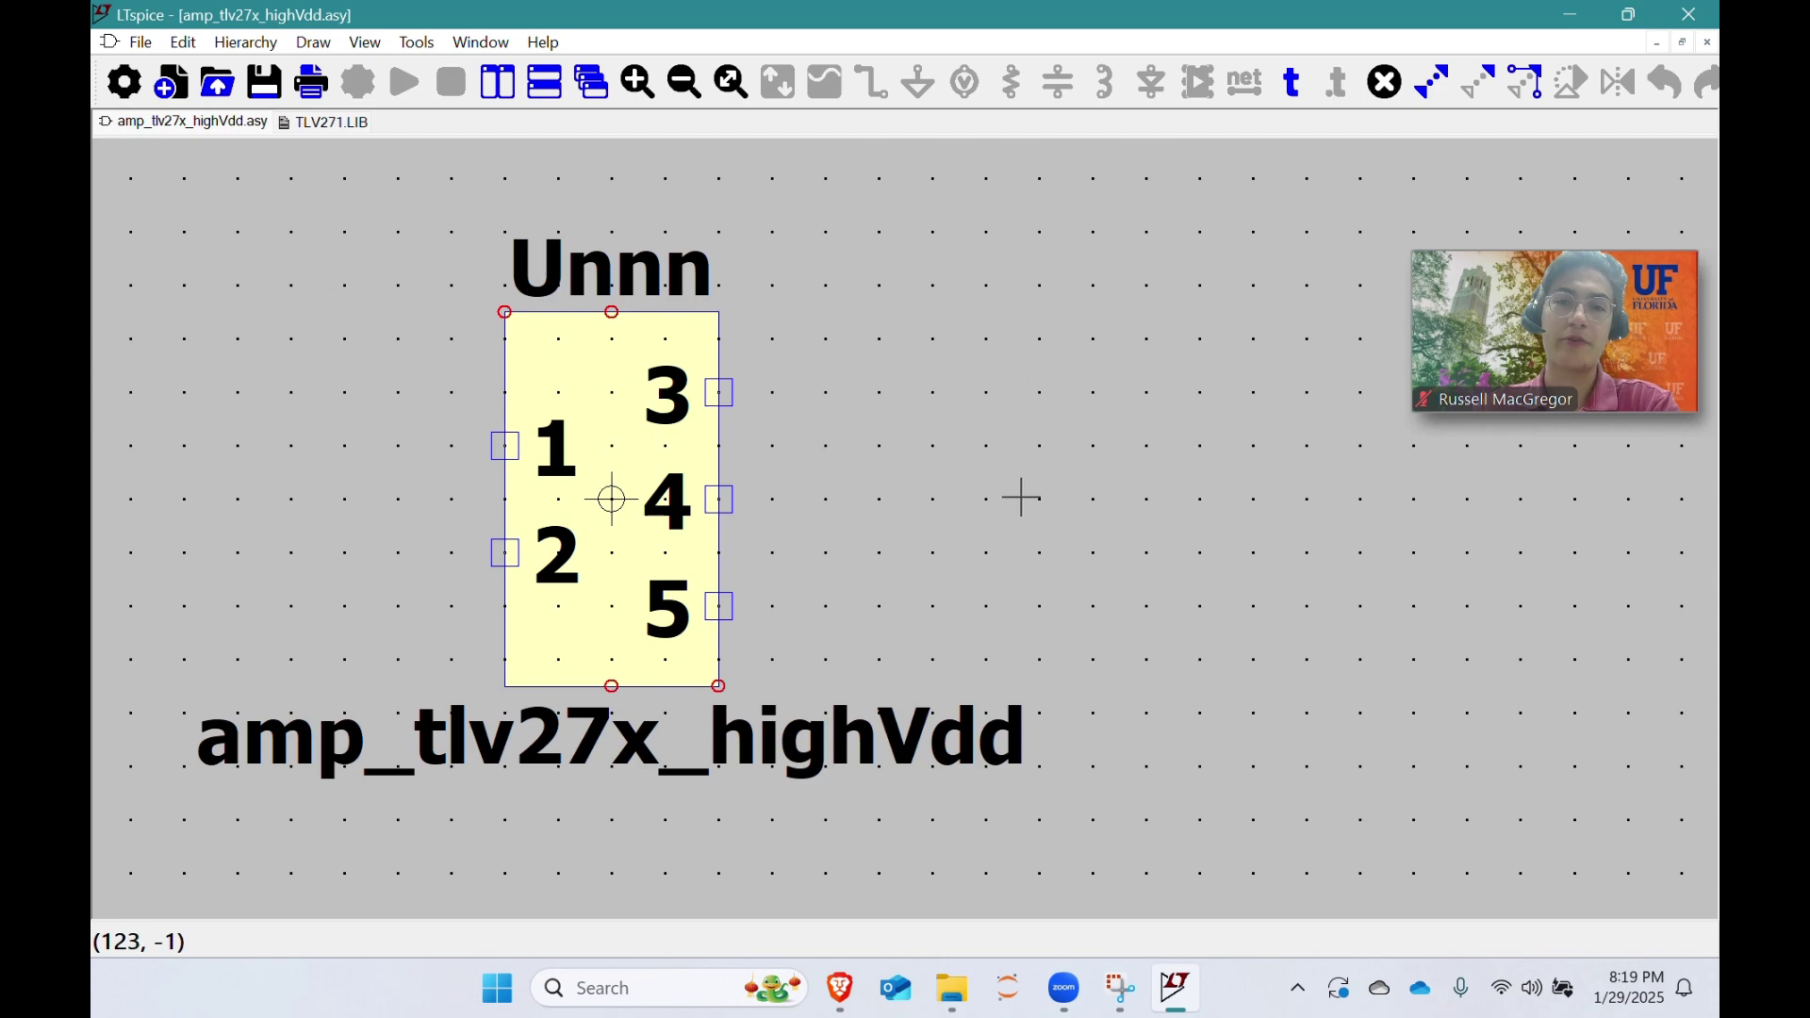
drag(1048, 512, 1048, 562)
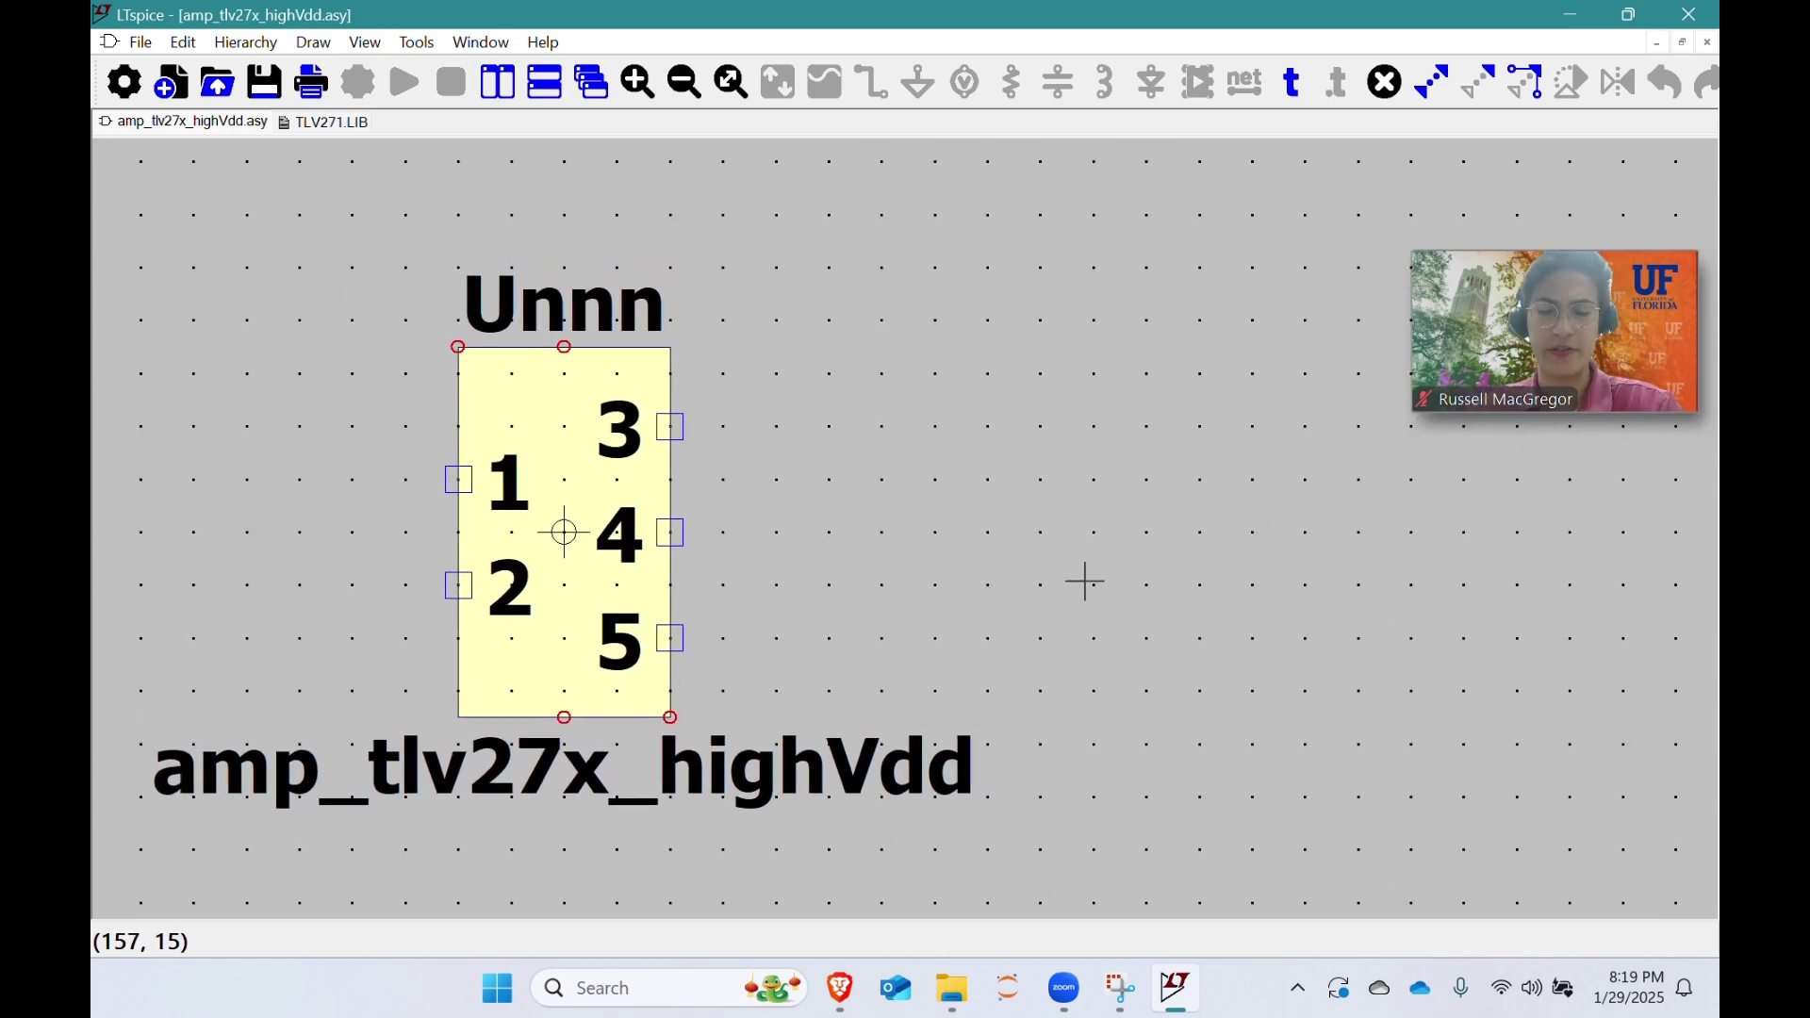
scroll(945, 477, down, 1)
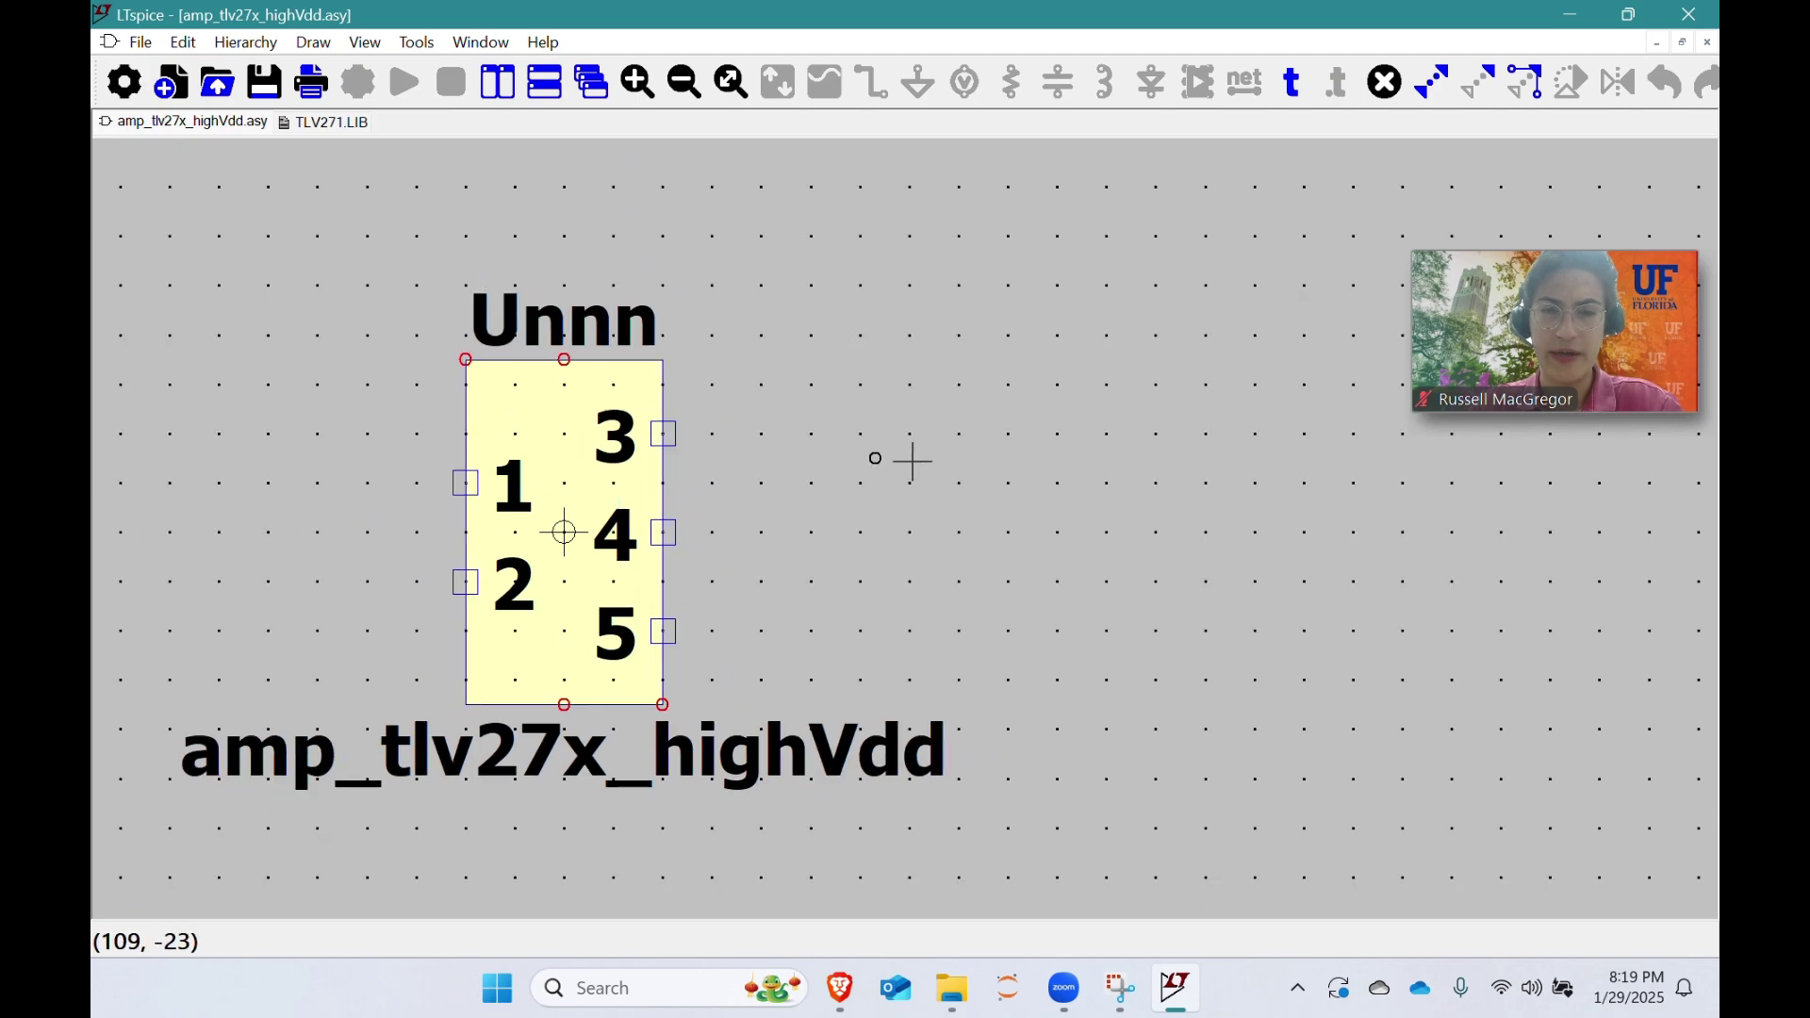
scroll(920, 478, up, 1)
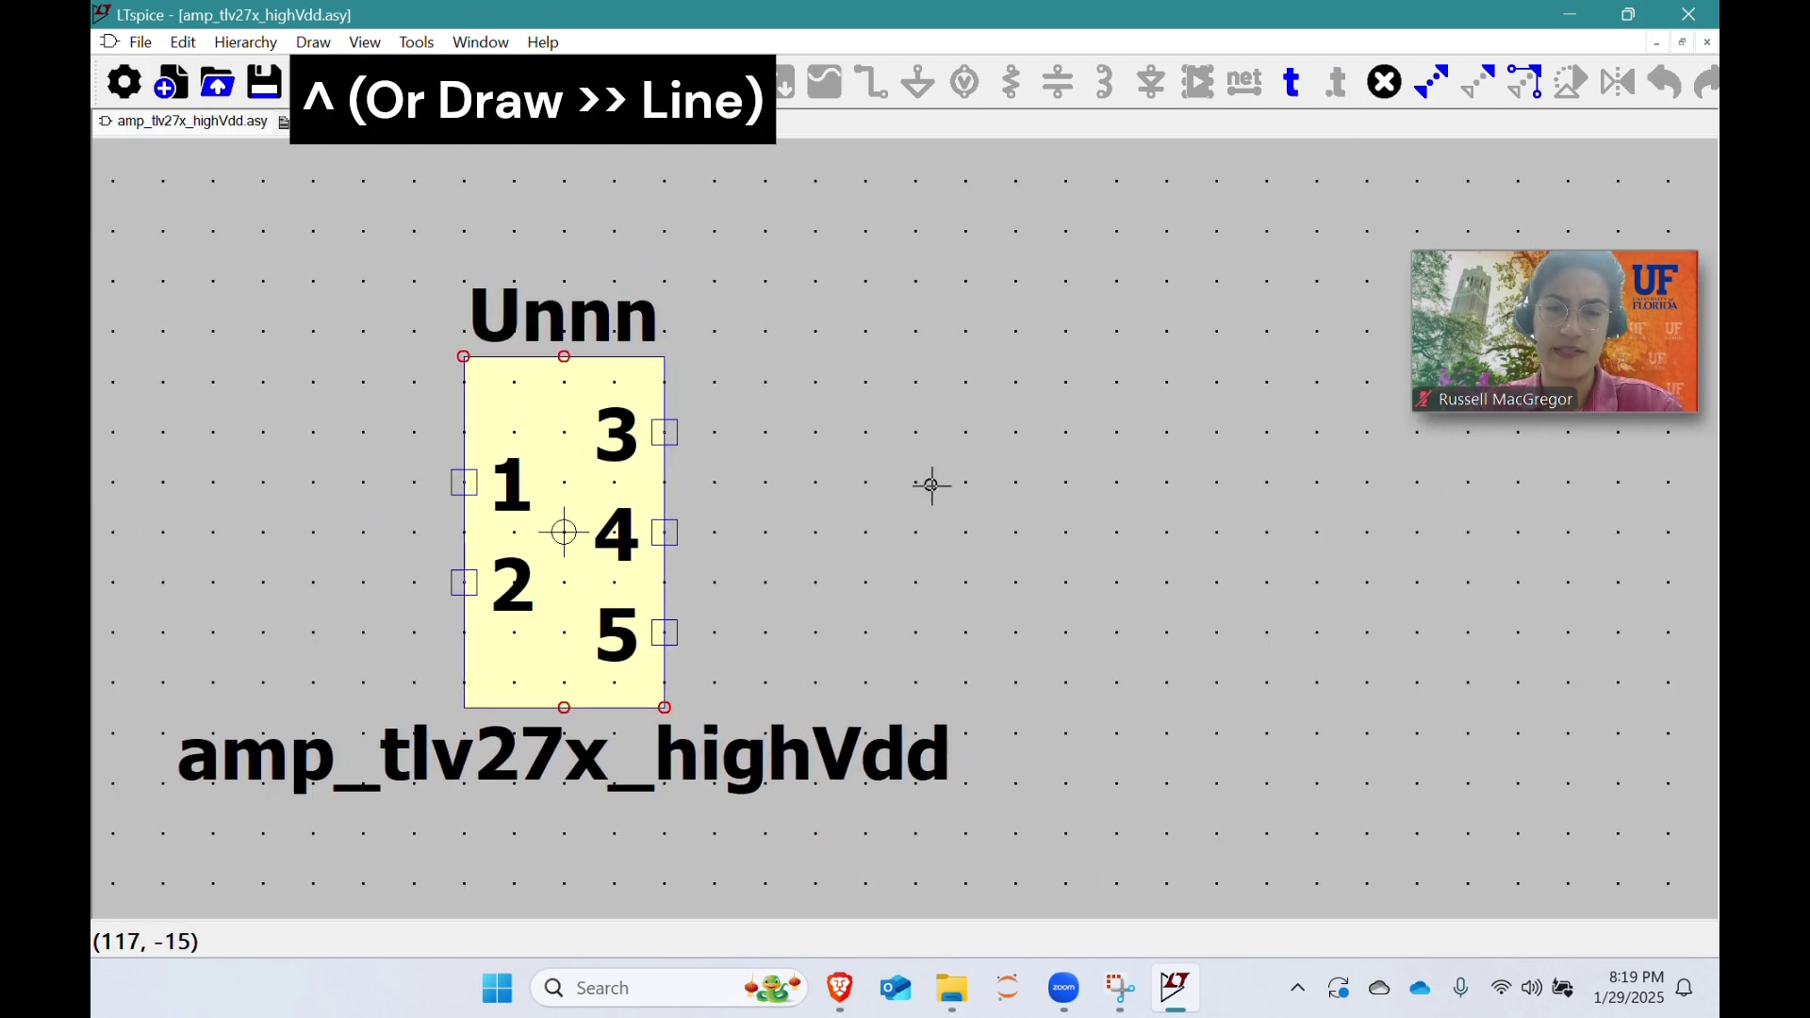
scroll(979, 484, up, 1)
scroll(979, 483, up, 1)
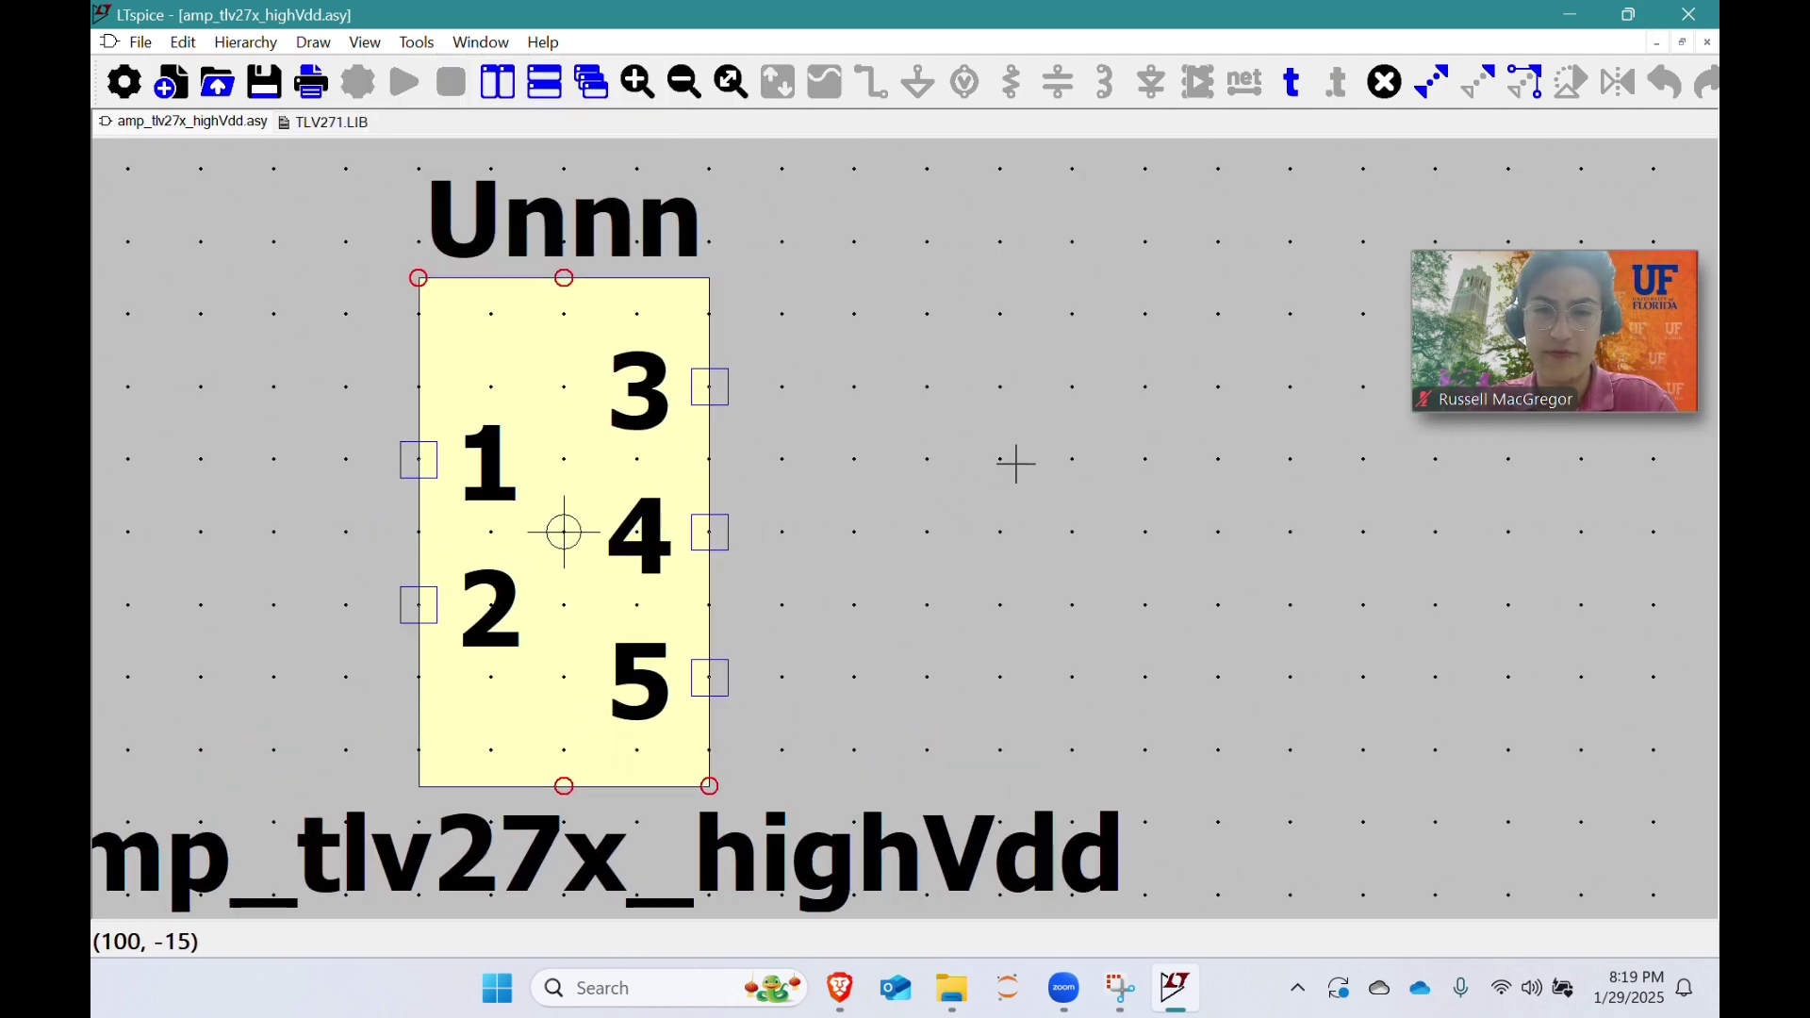
right_click(623, 505)
drag(1210, 489, 804, 529)
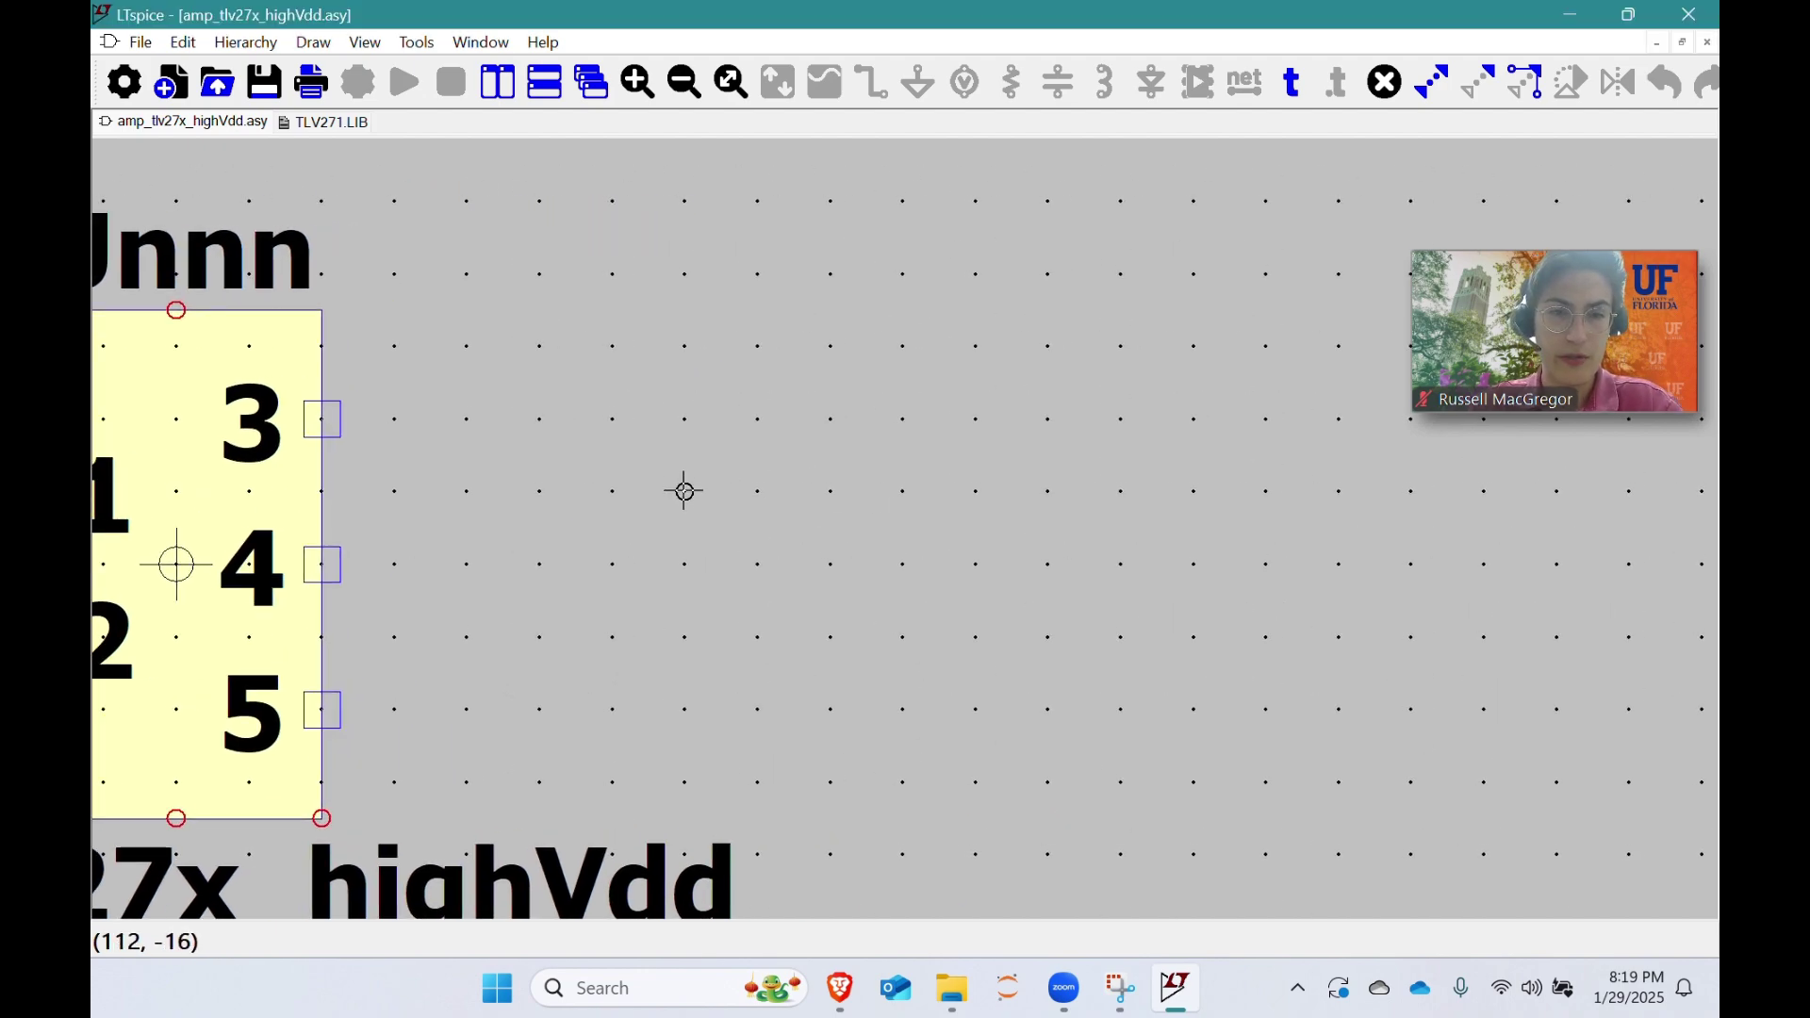
click(1122, 491)
scroll(929, 380, down, 1)
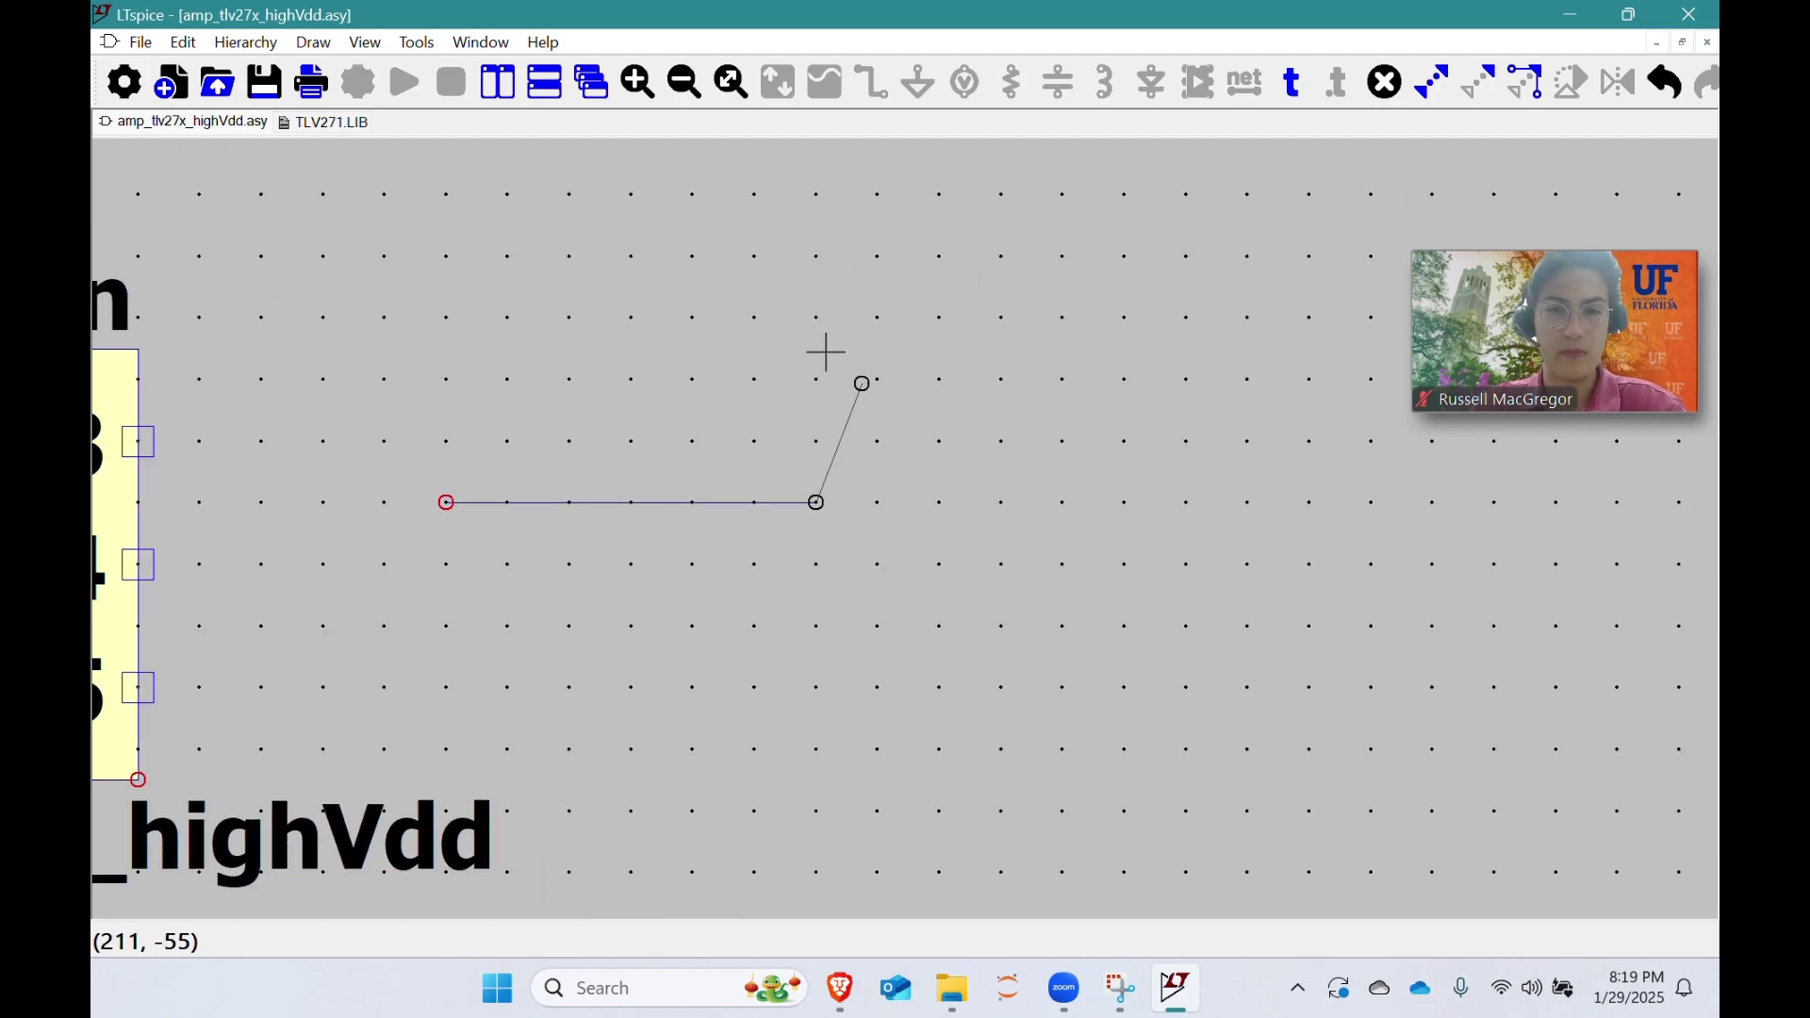
right_click(826, 283)
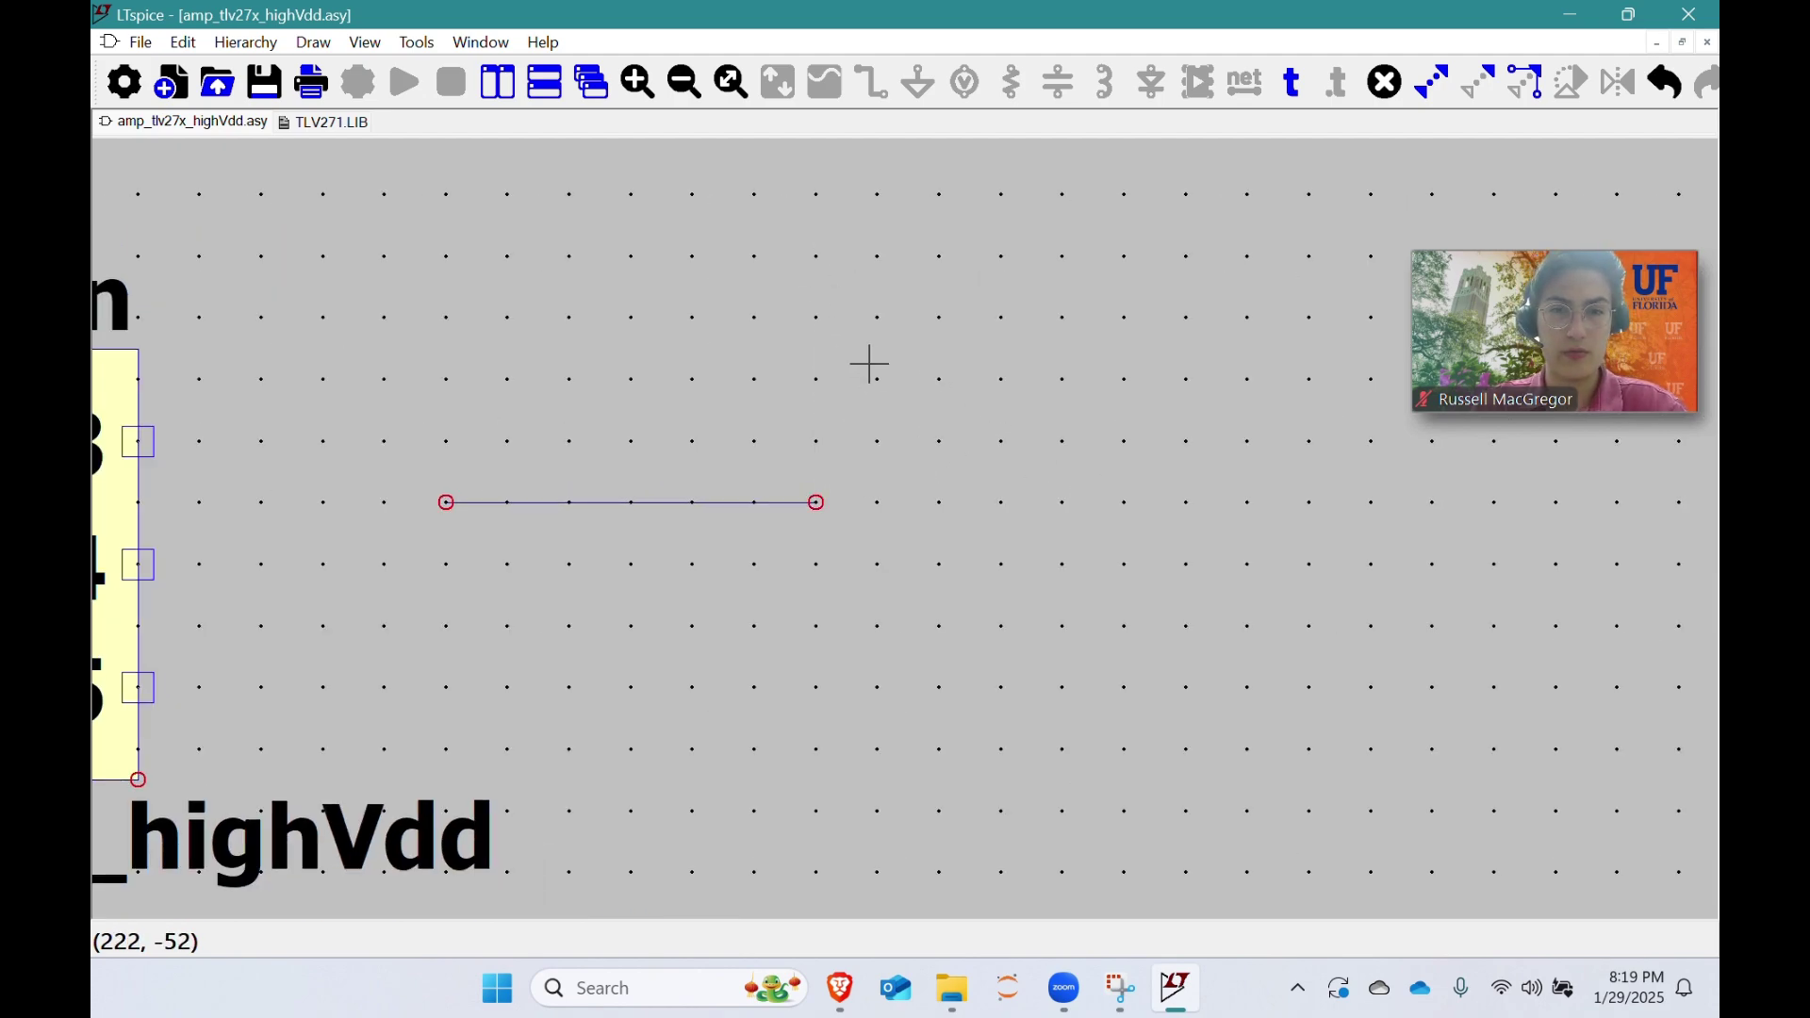
Step: Draw two sloping lines from the base's ends to an apex six grid squares above its midpoint, closing the triangle
drag(842, 345, 958, 642)
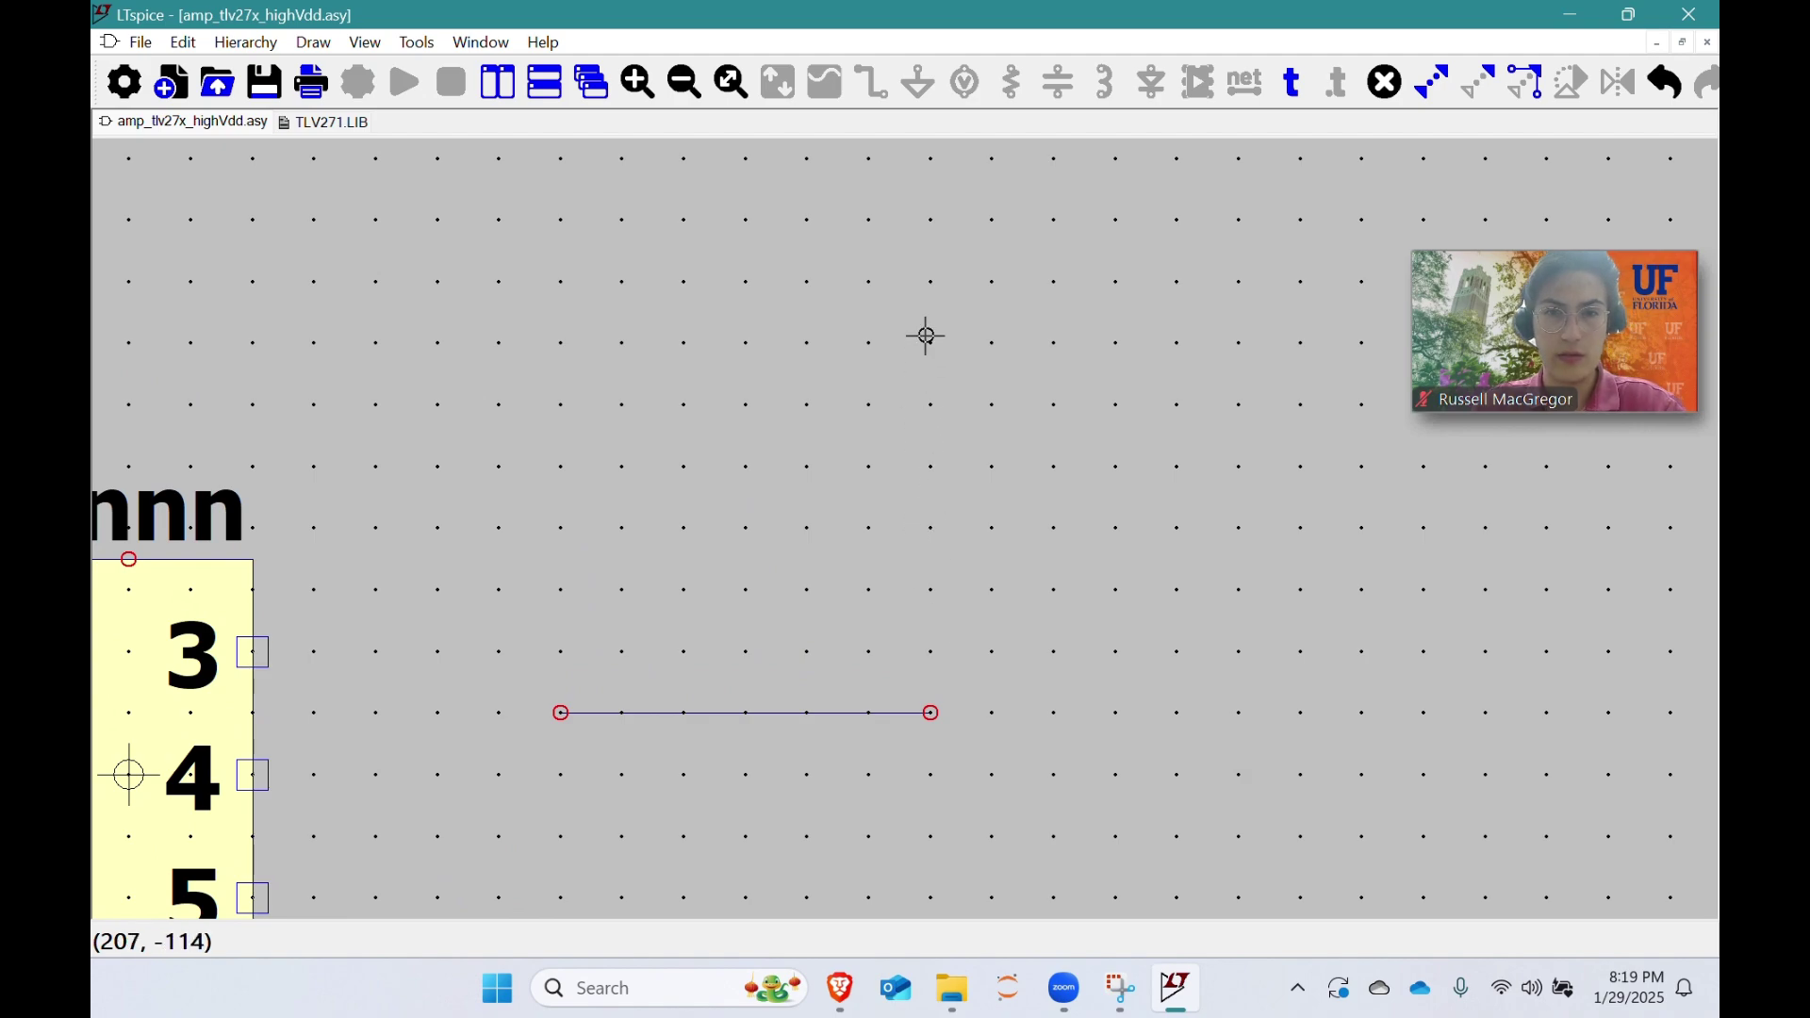
click(747, 343)
scroll(873, 792, down, 1)
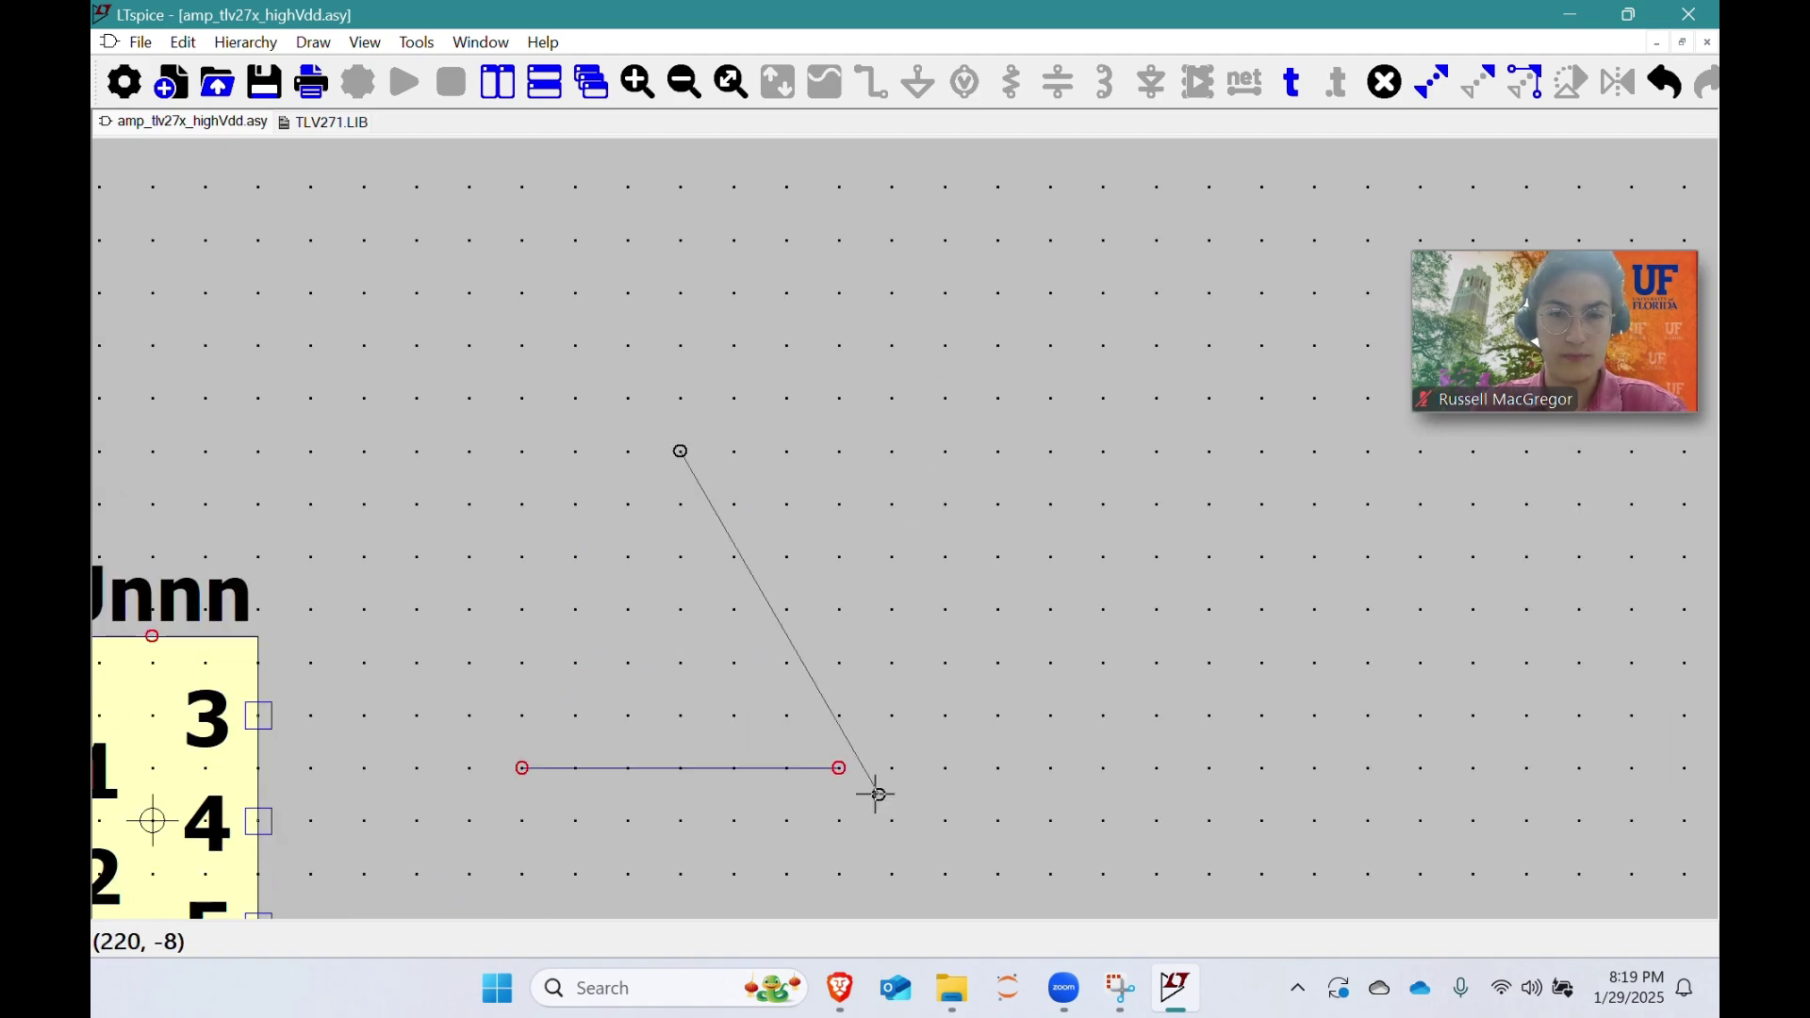
click(840, 768)
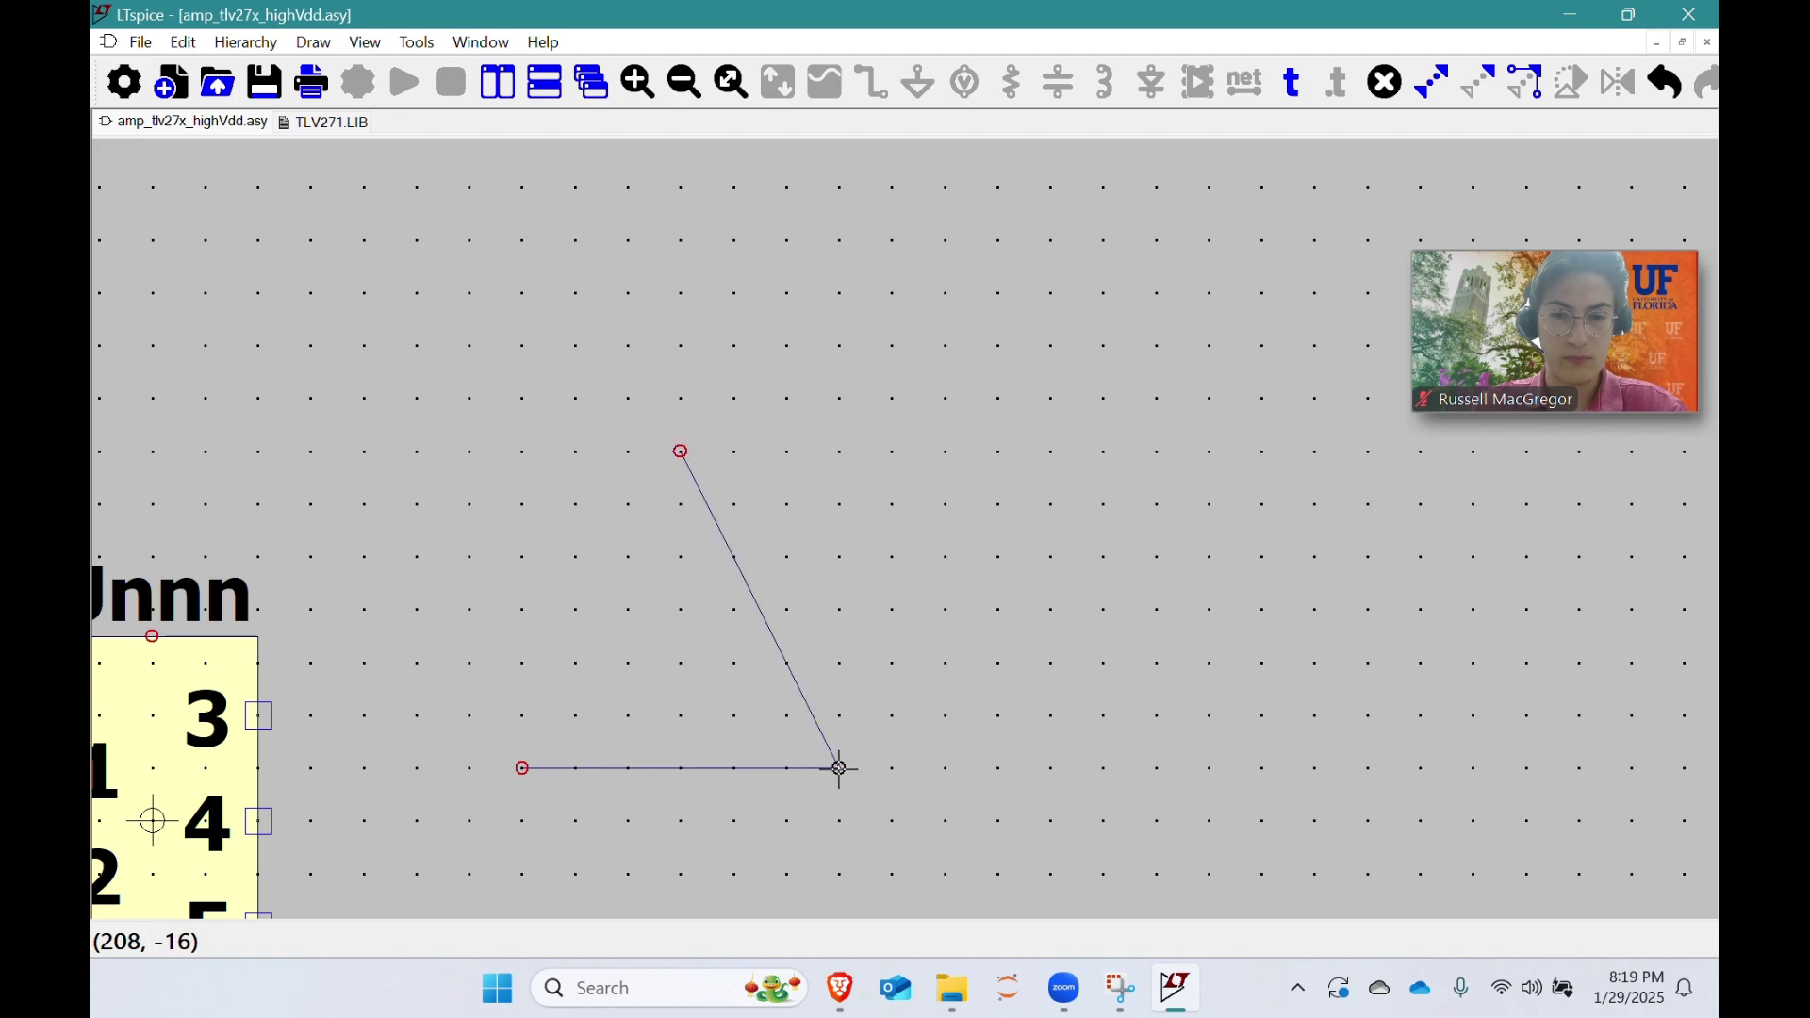
click(522, 767)
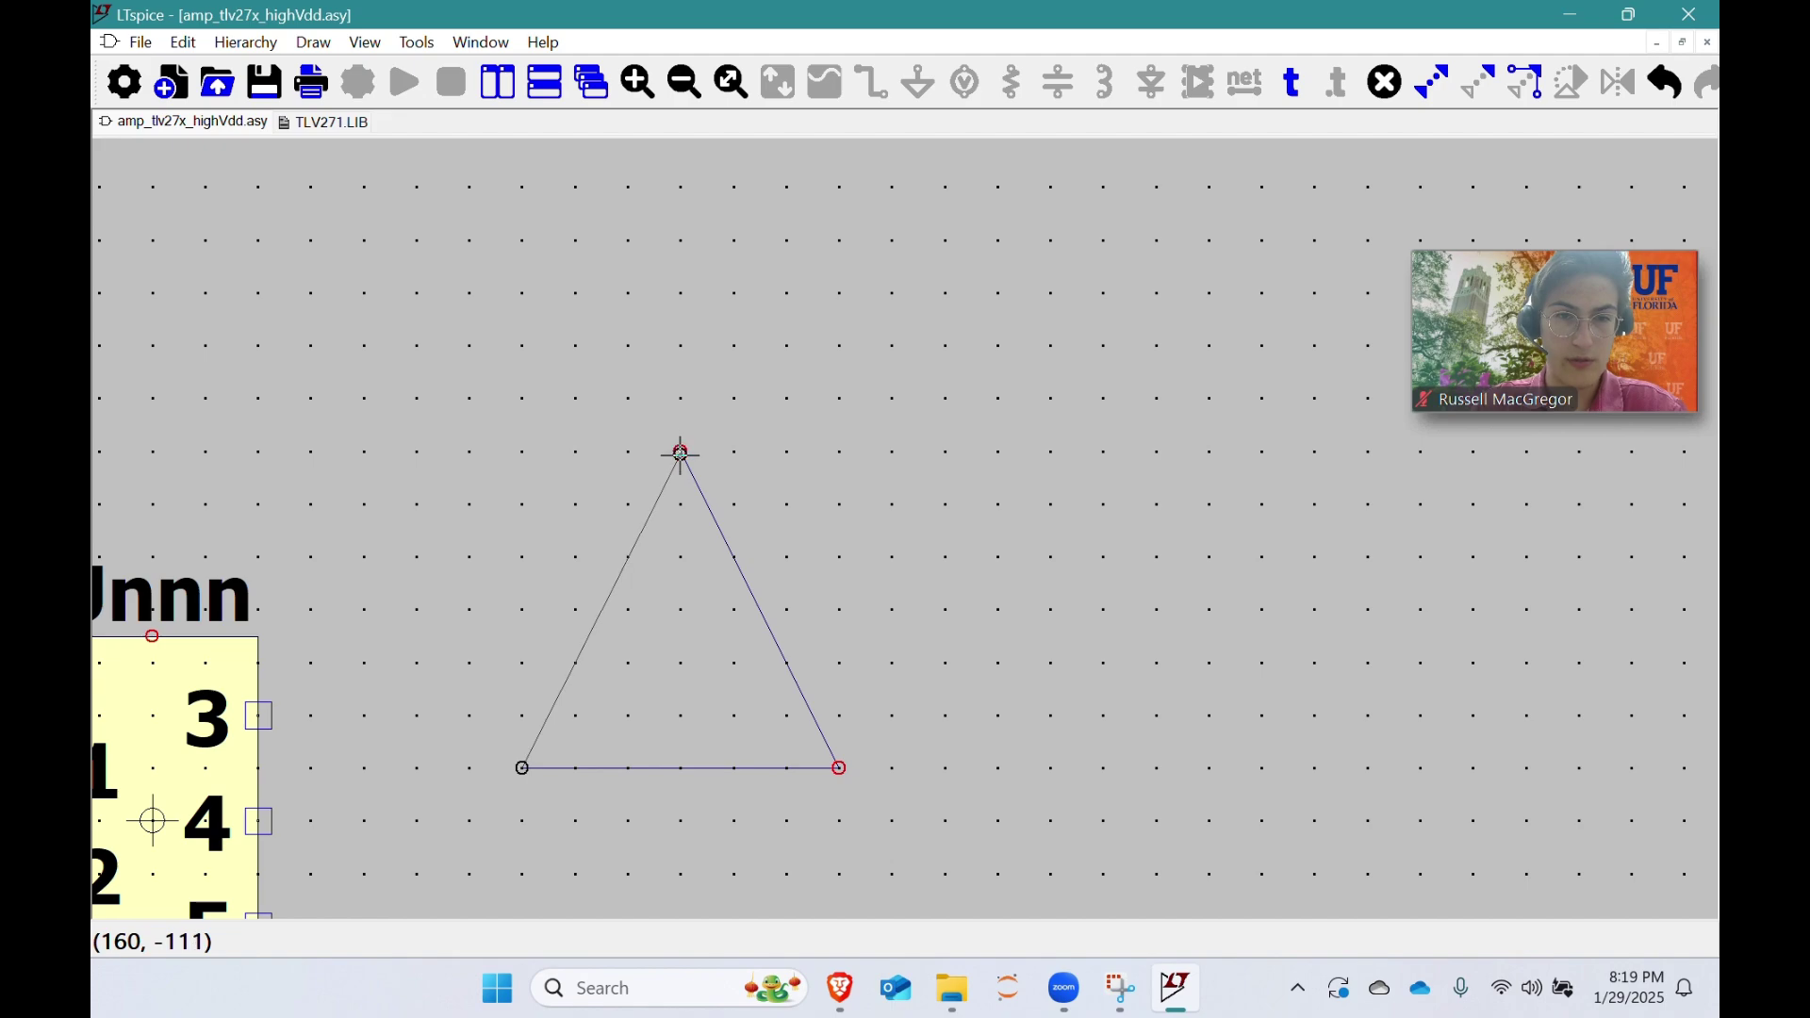
right_click(940, 566)
click(978, 546)
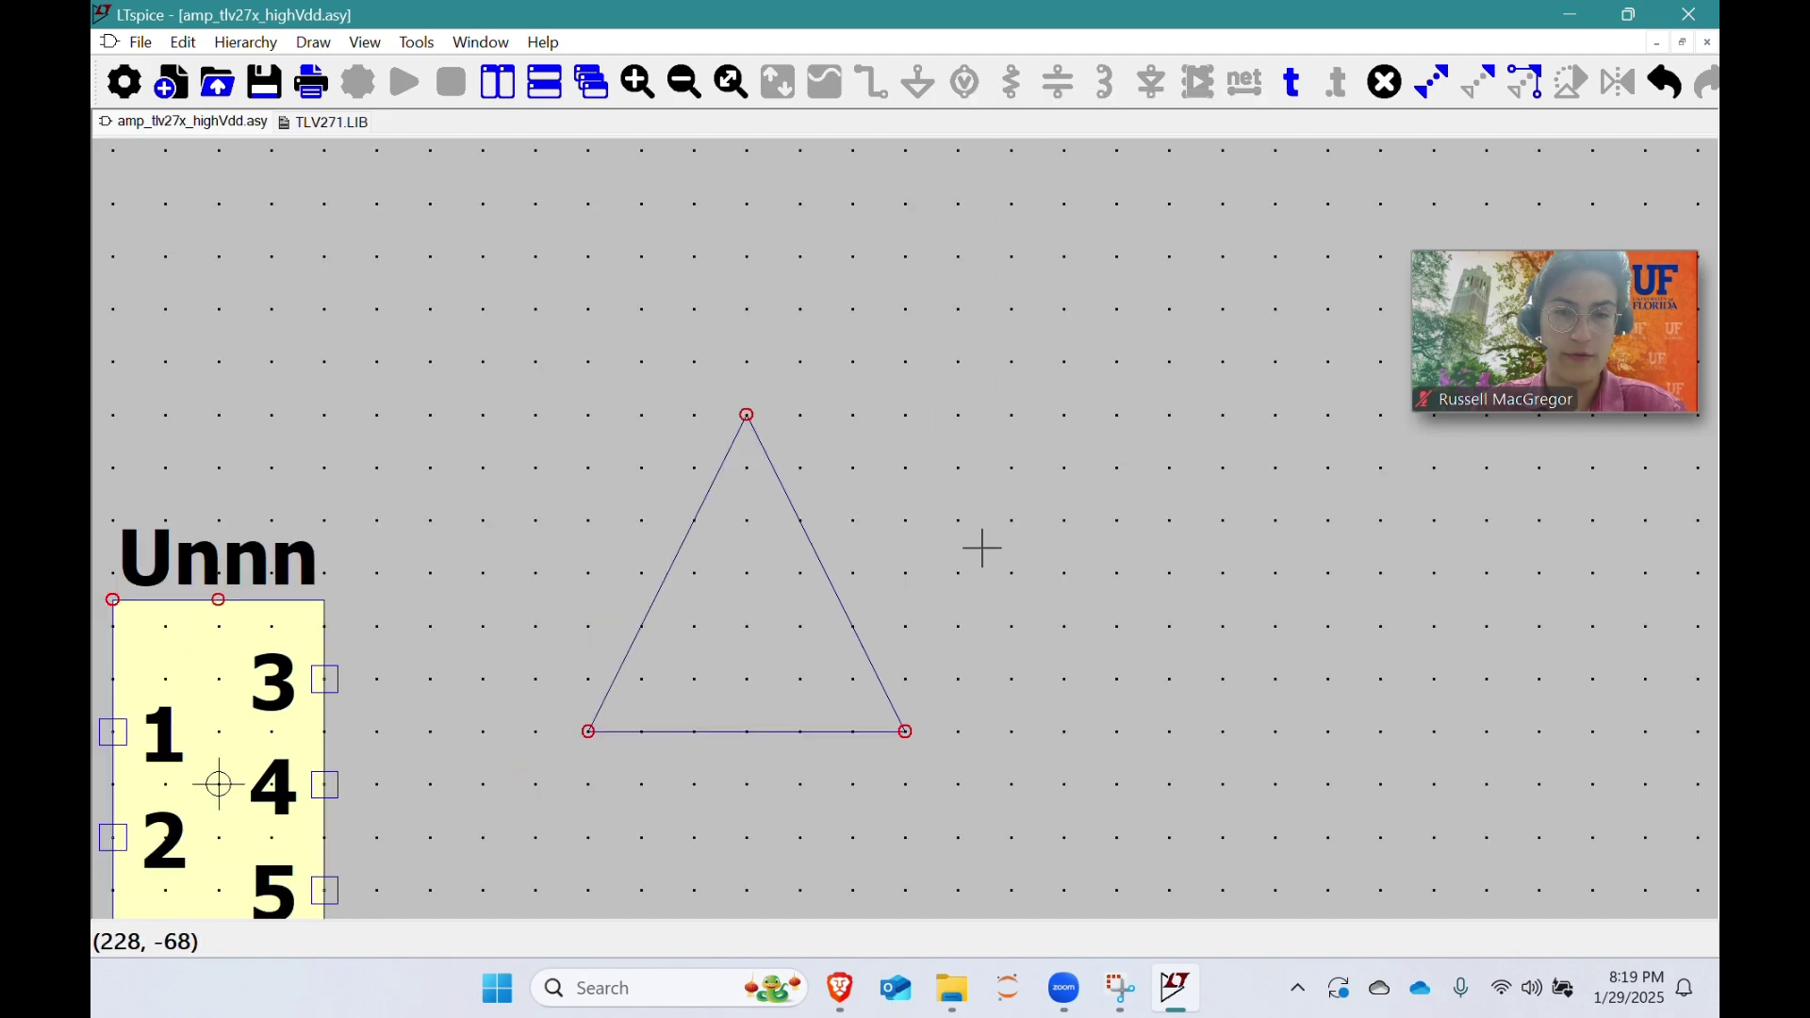
Step: Move pins 1 and 2 from the rectangle onto the triangle's base, two grid squares in from its left and right ends respectively
drag(415, 514, 987, 521)
click(987, 520)
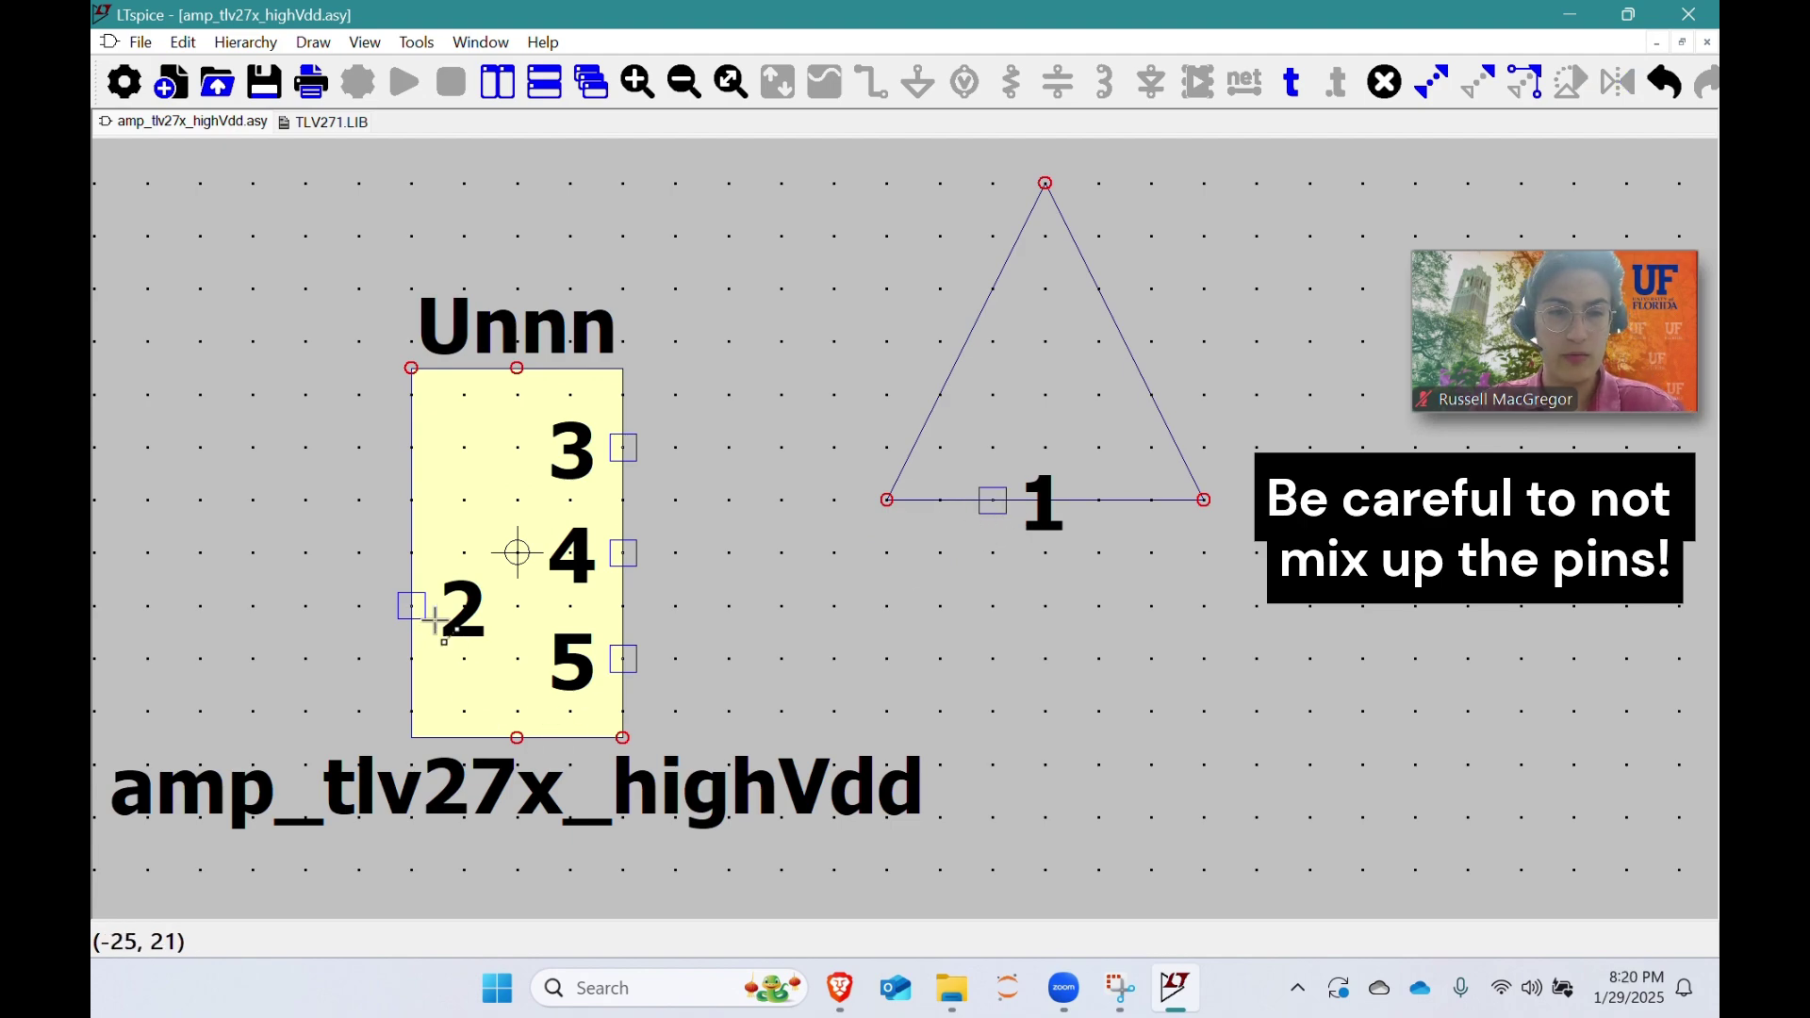
drag(412, 606, 1098, 520)
click(1100, 520)
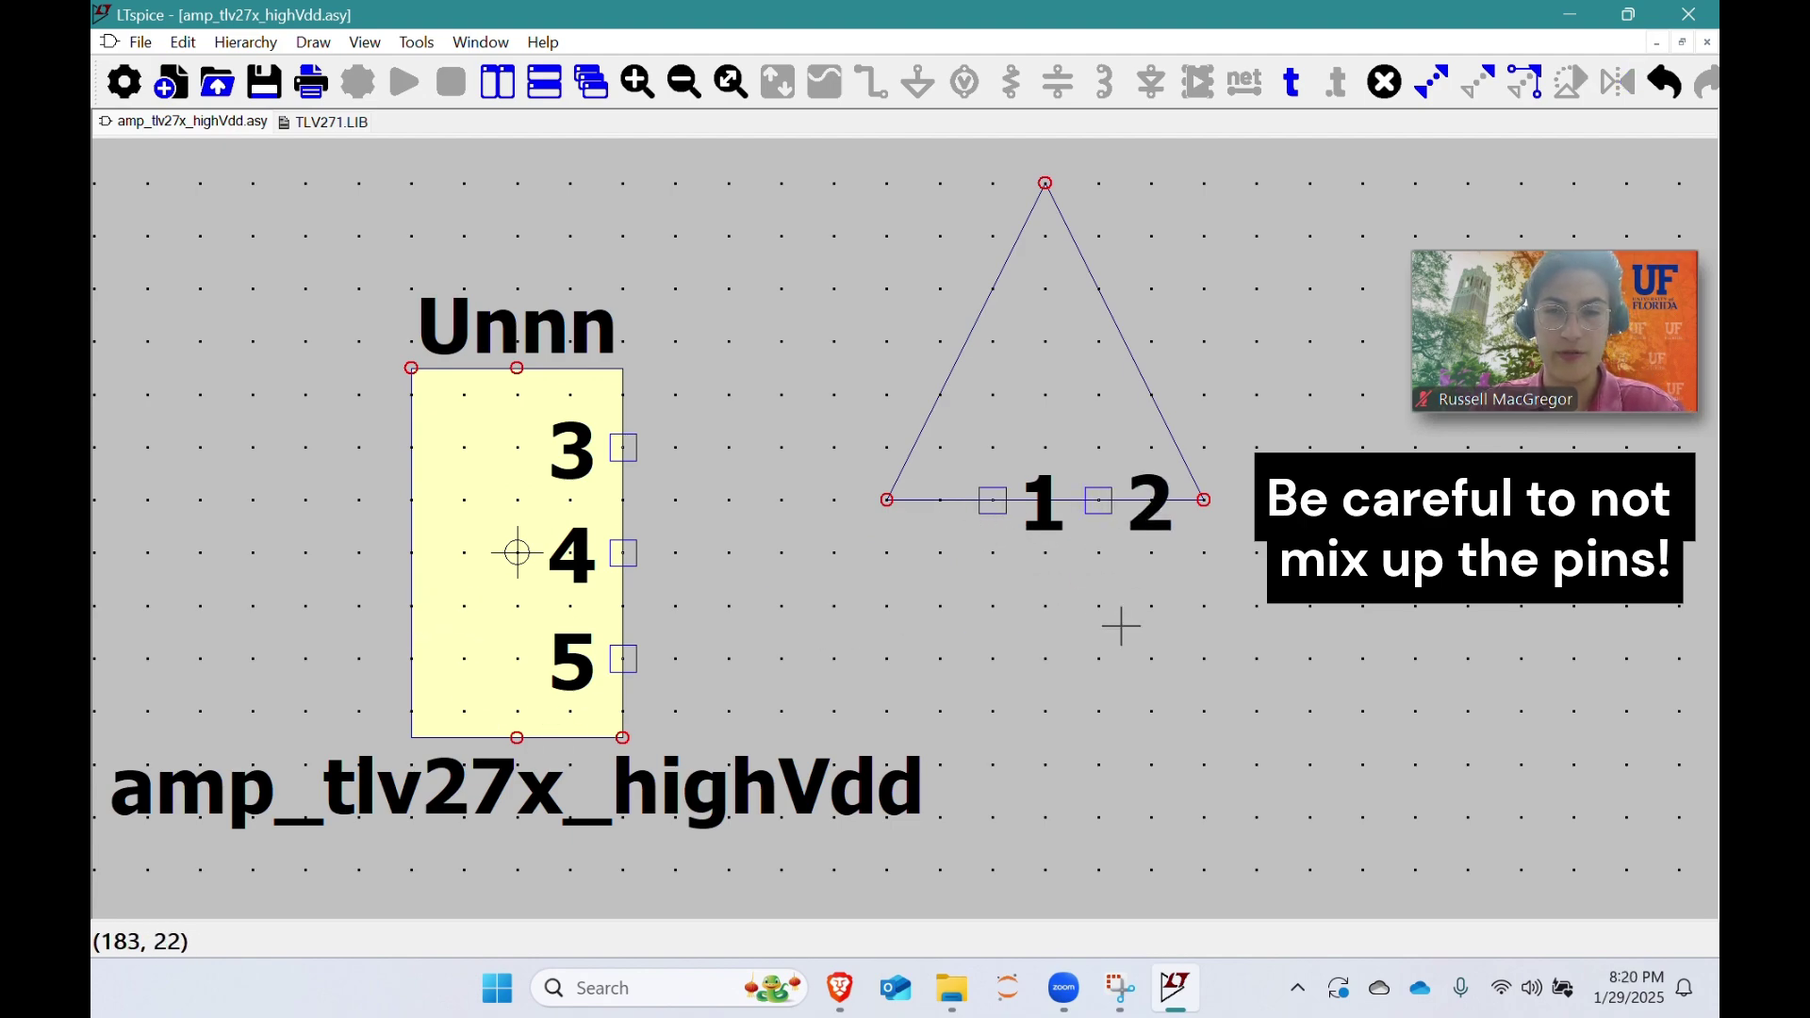
scroll(1054, 514, up, 1)
right_click(1020, 412)
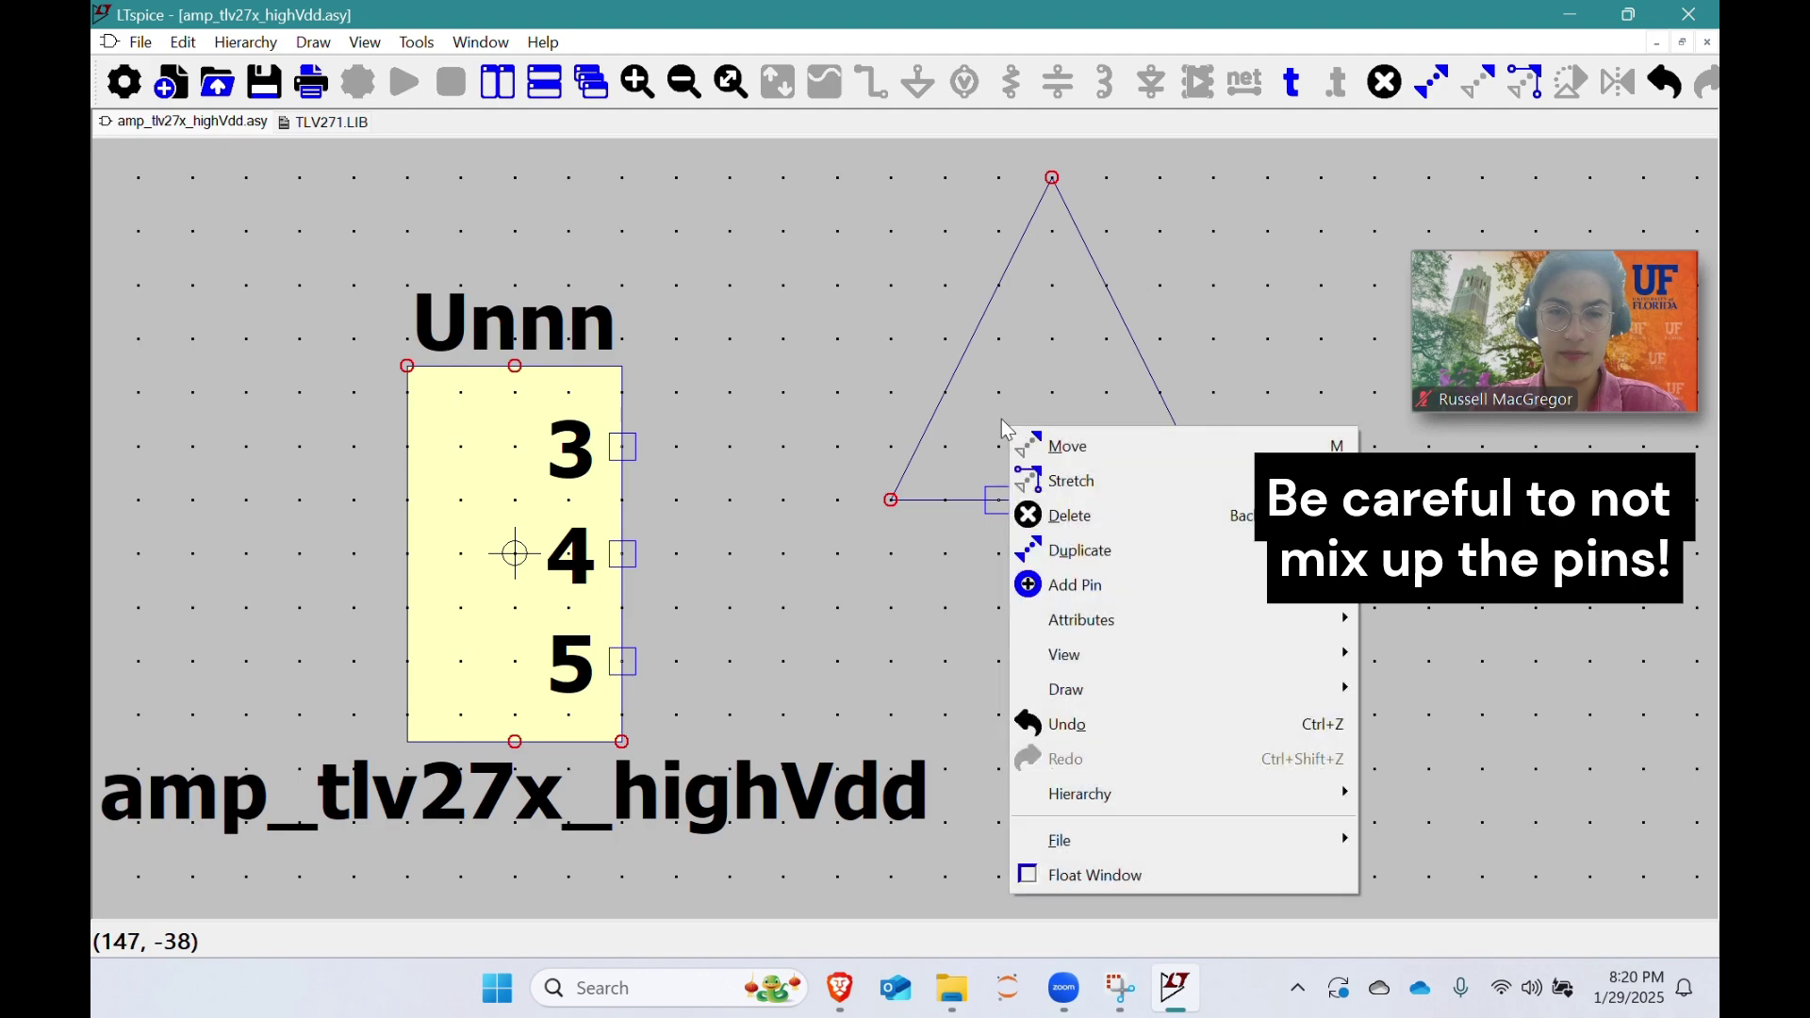
key(Escape)
Step: Move pin 3 onto the triangle's left side and pin 4 onto its right side, both two grid squares above the base, and pin 5 onto the apex
click(624, 449)
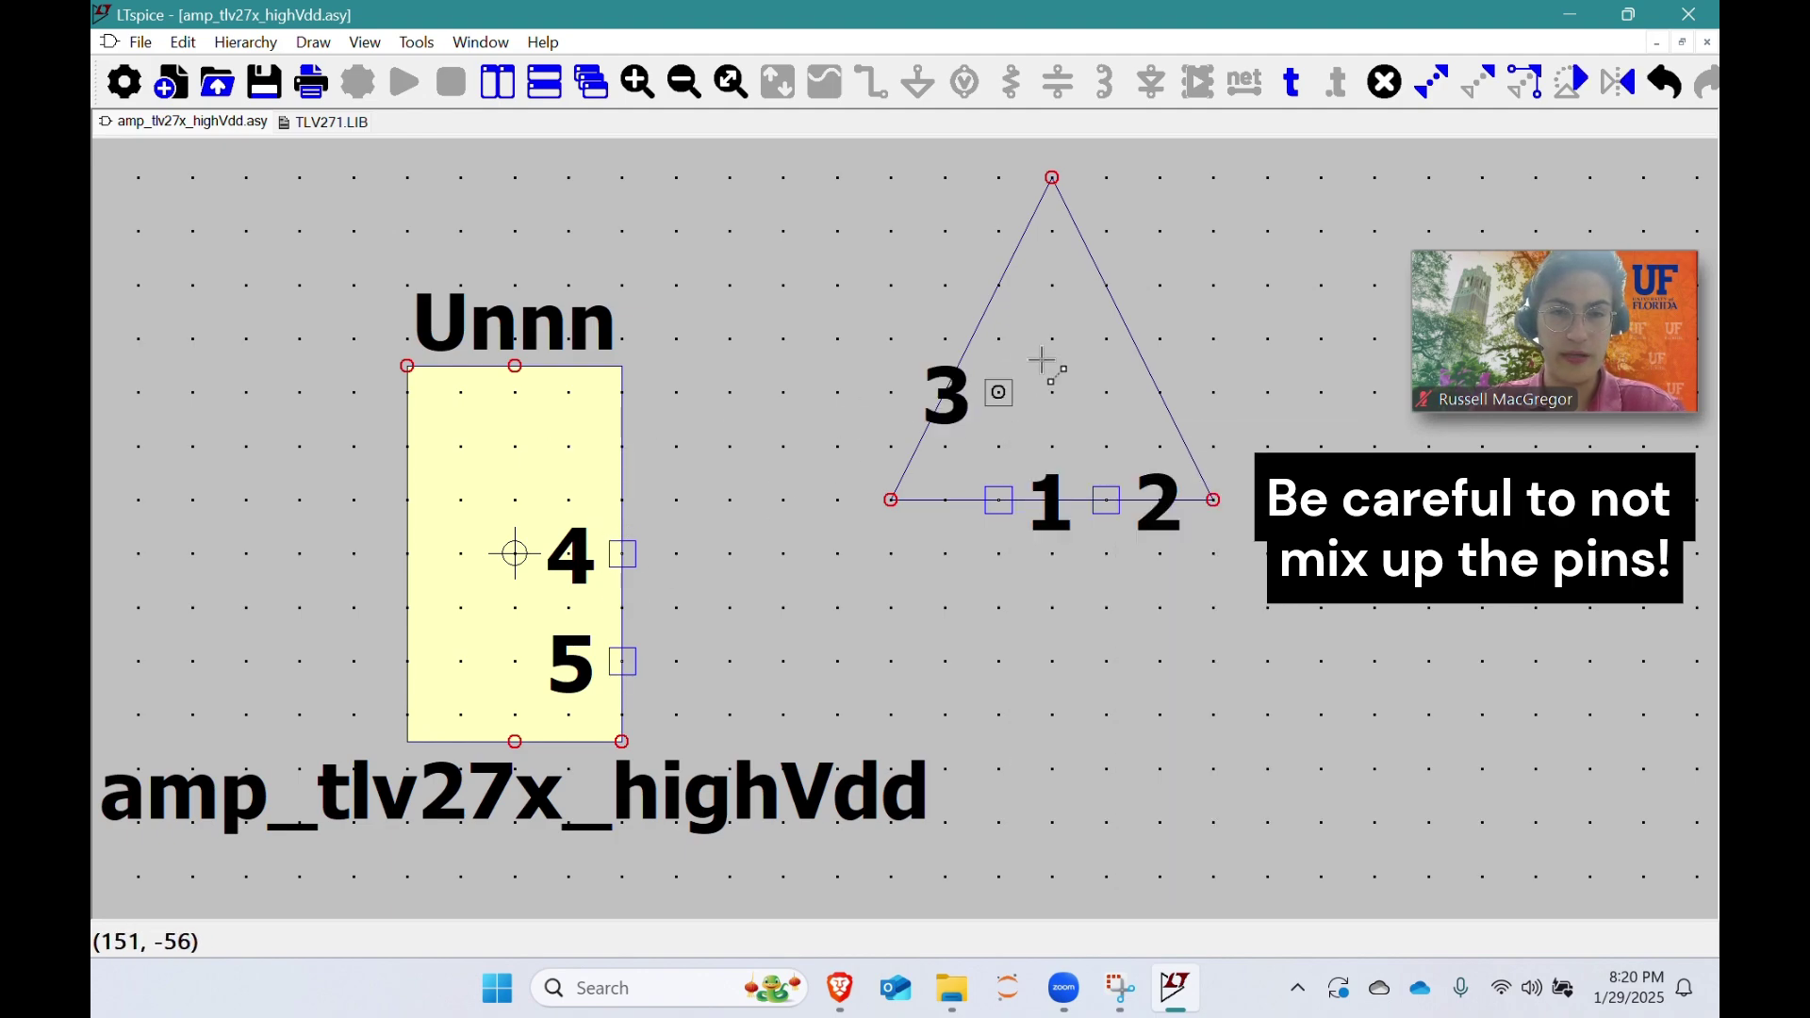
click(938, 375)
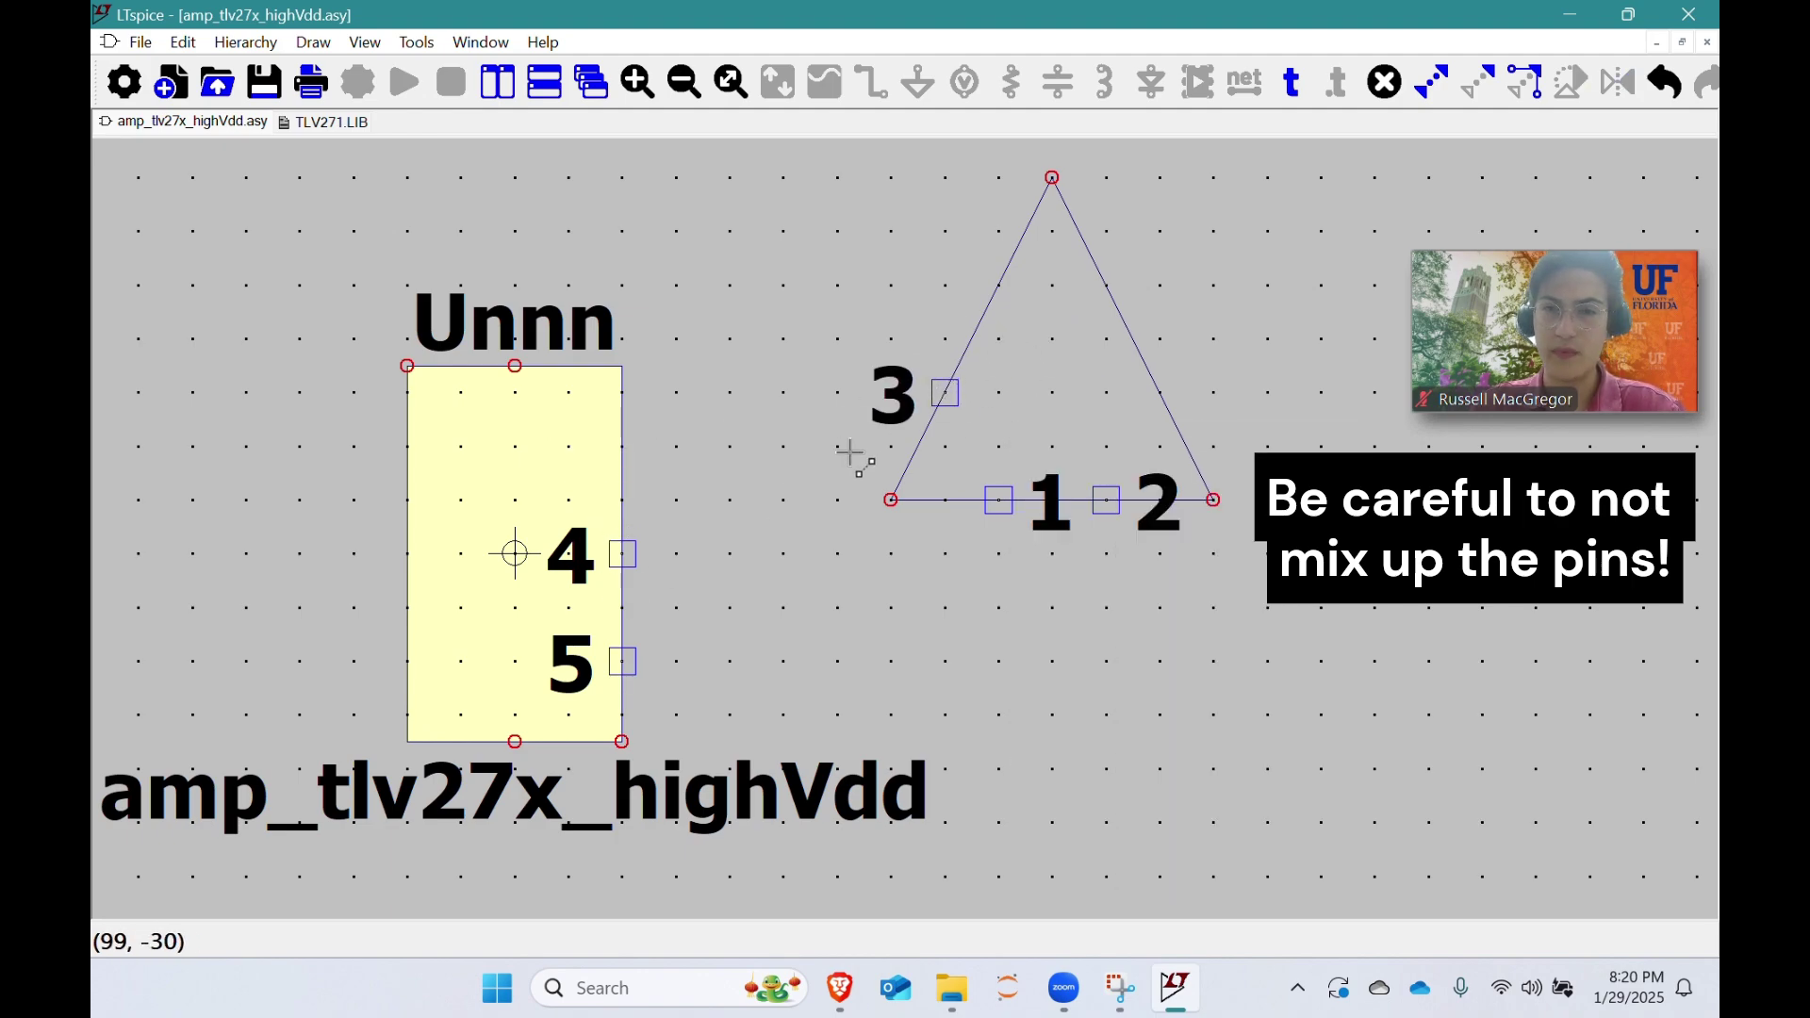
click(625, 554)
click(1161, 394)
click(624, 662)
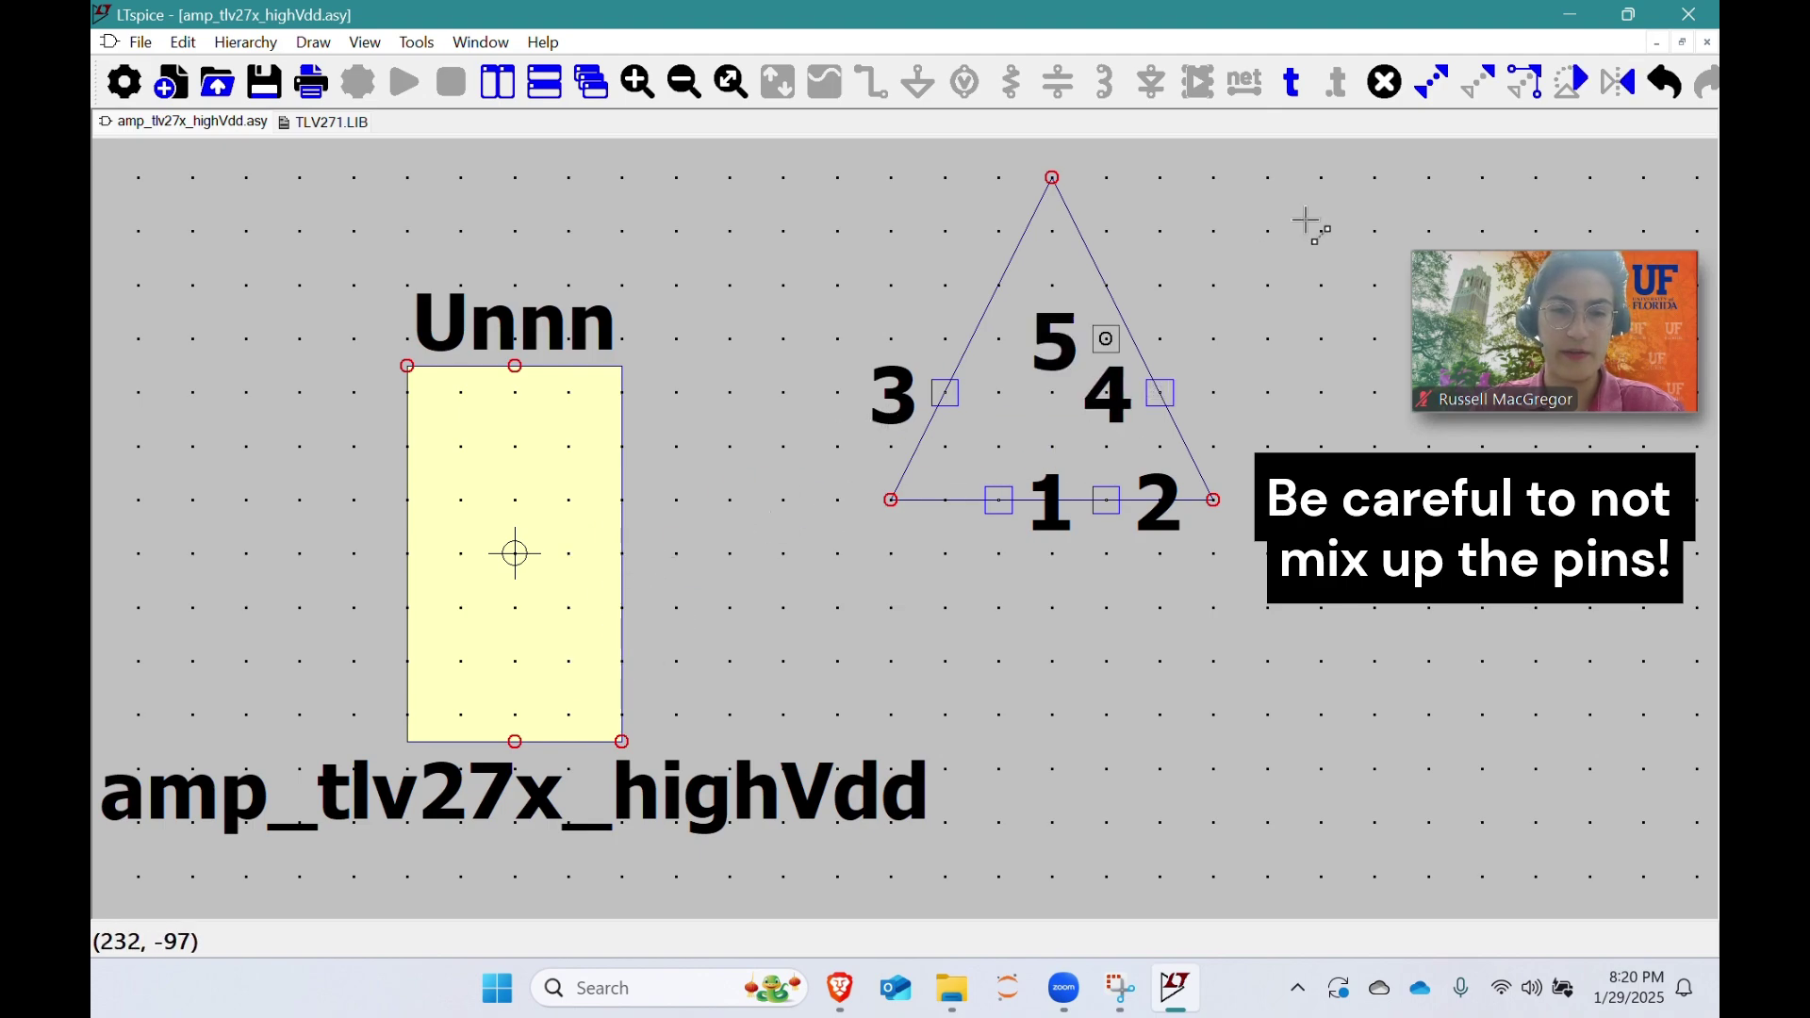
click(1053, 176)
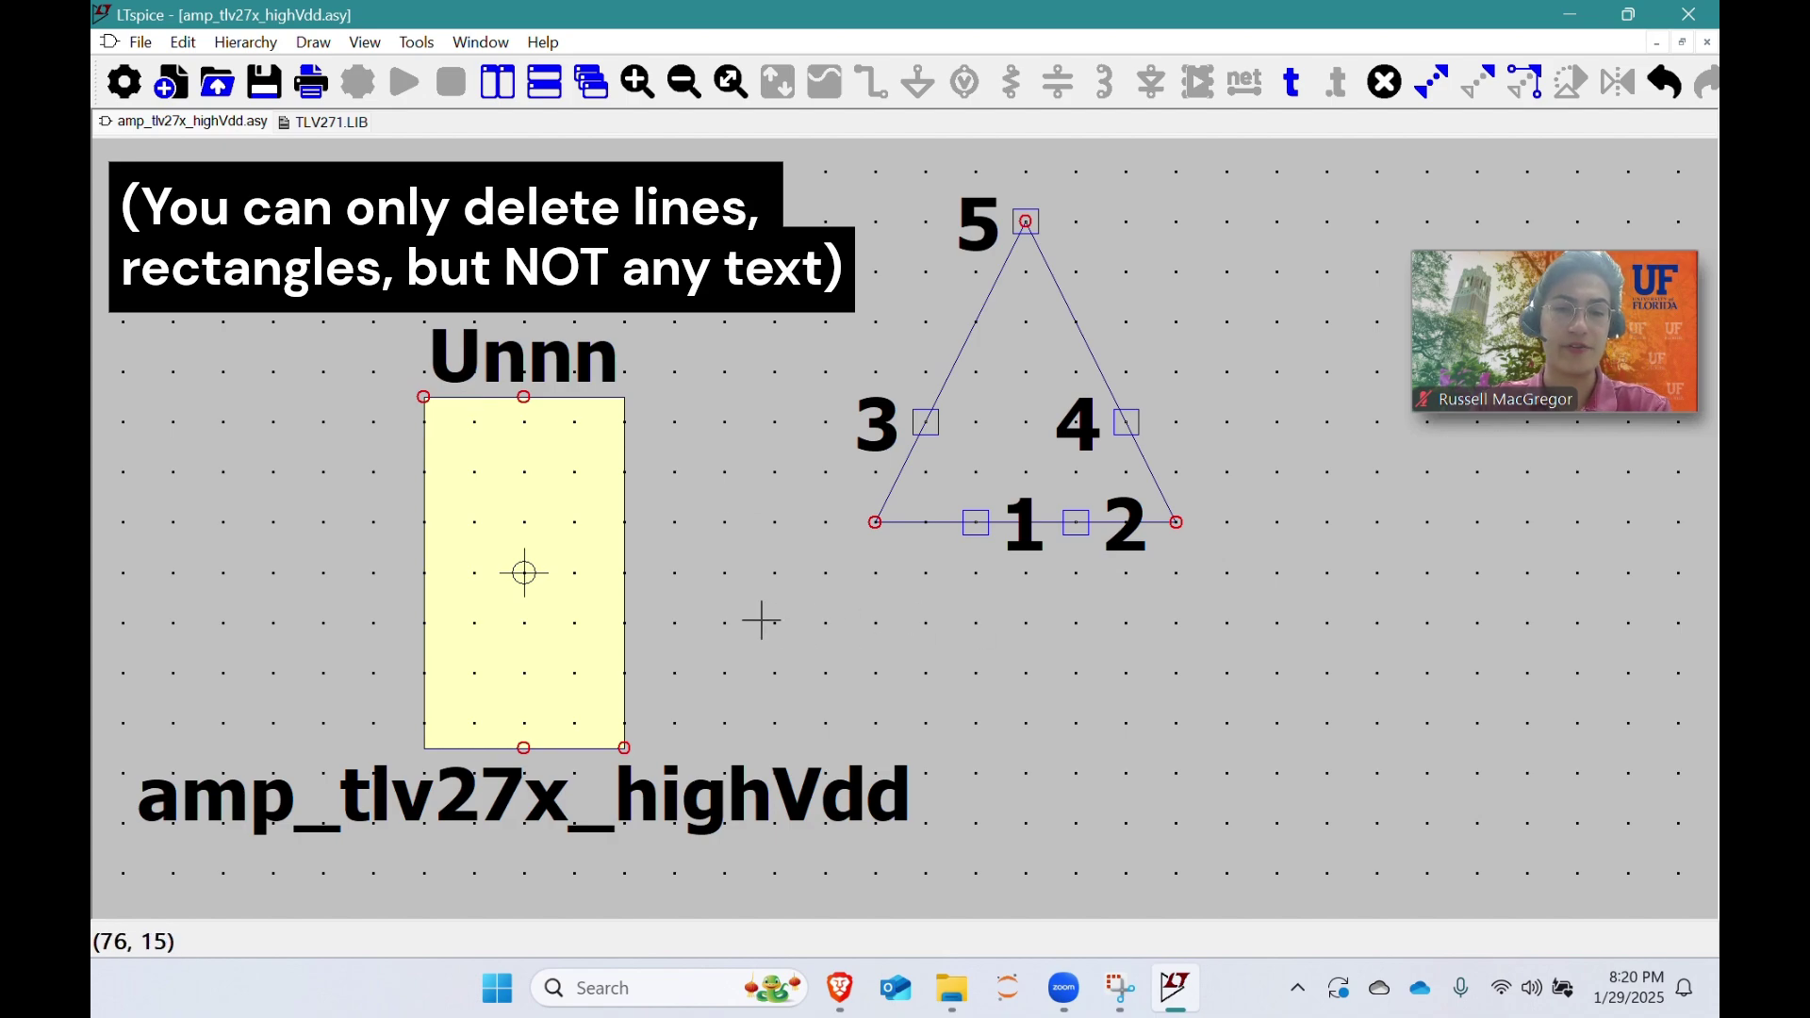
Step: Hide the Unnn and amp_tlv27x_highVdd texts by setting the justification of both attributes to (not visible)
mouse_move(760, 618)
mouse_down()
mouse_move(820, 619)
mouse_move(820, 635)
mouse_up()
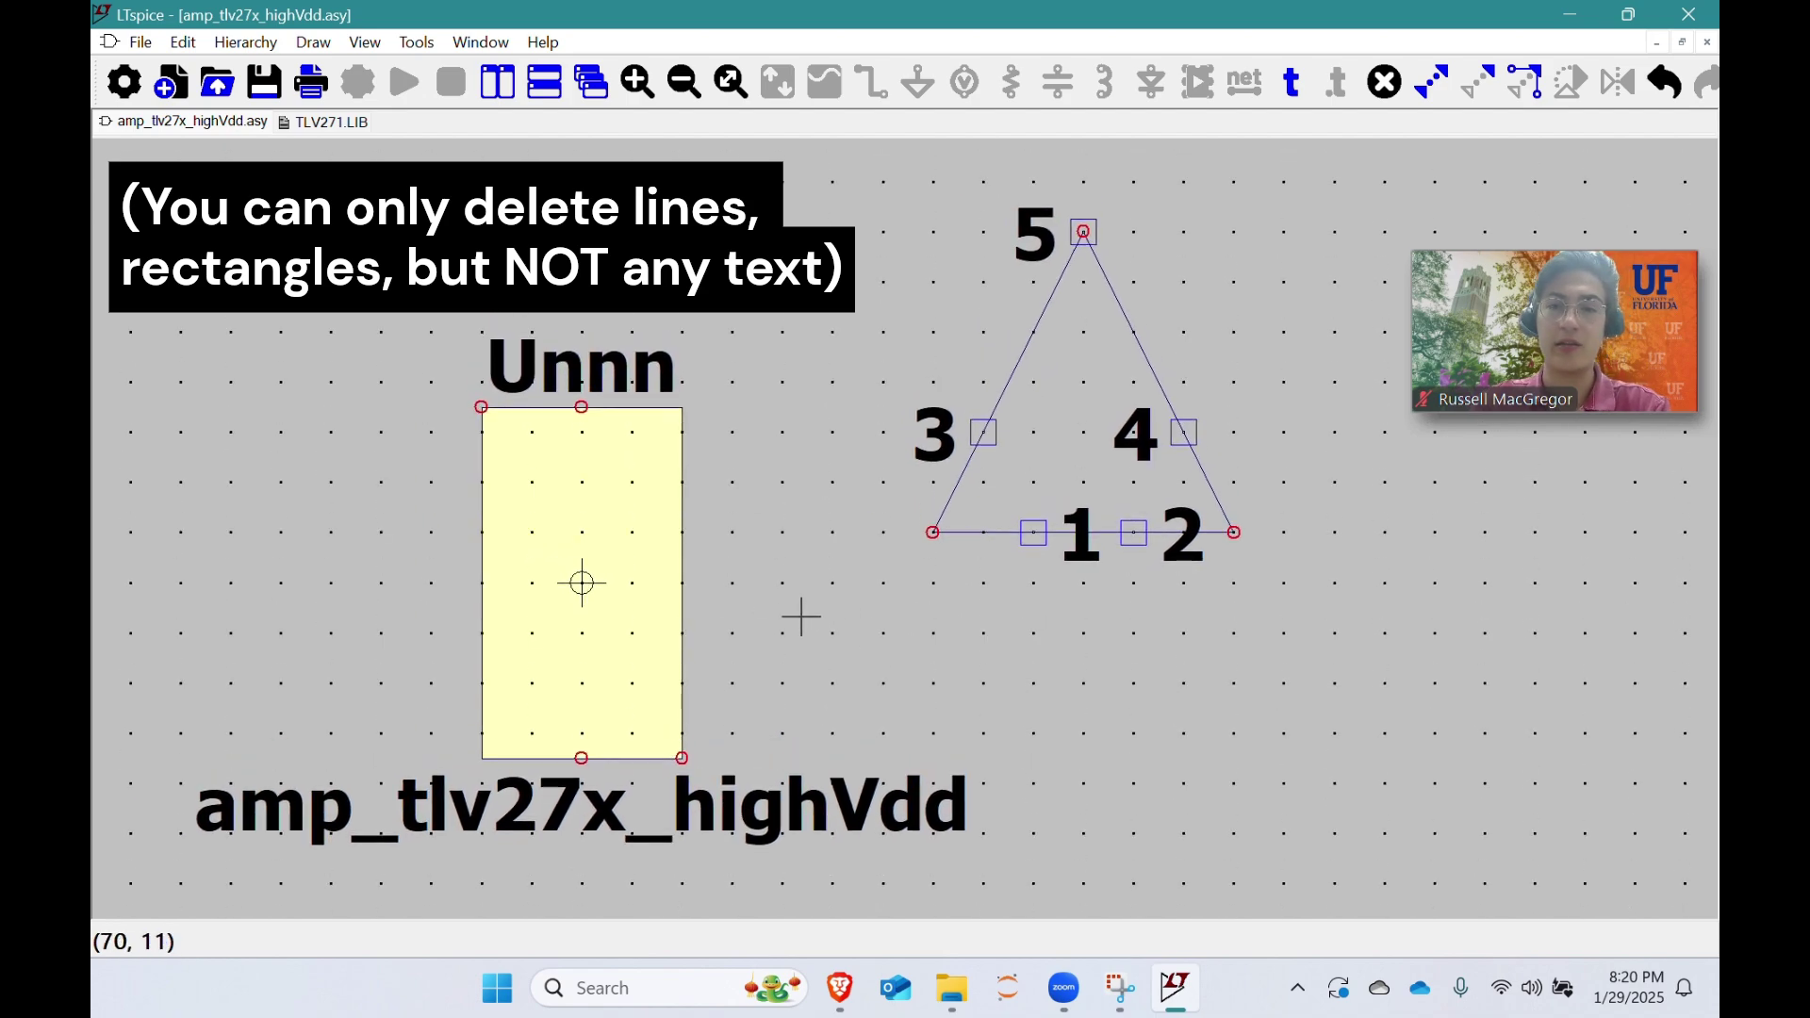
right_click(576, 359)
click(961, 518)
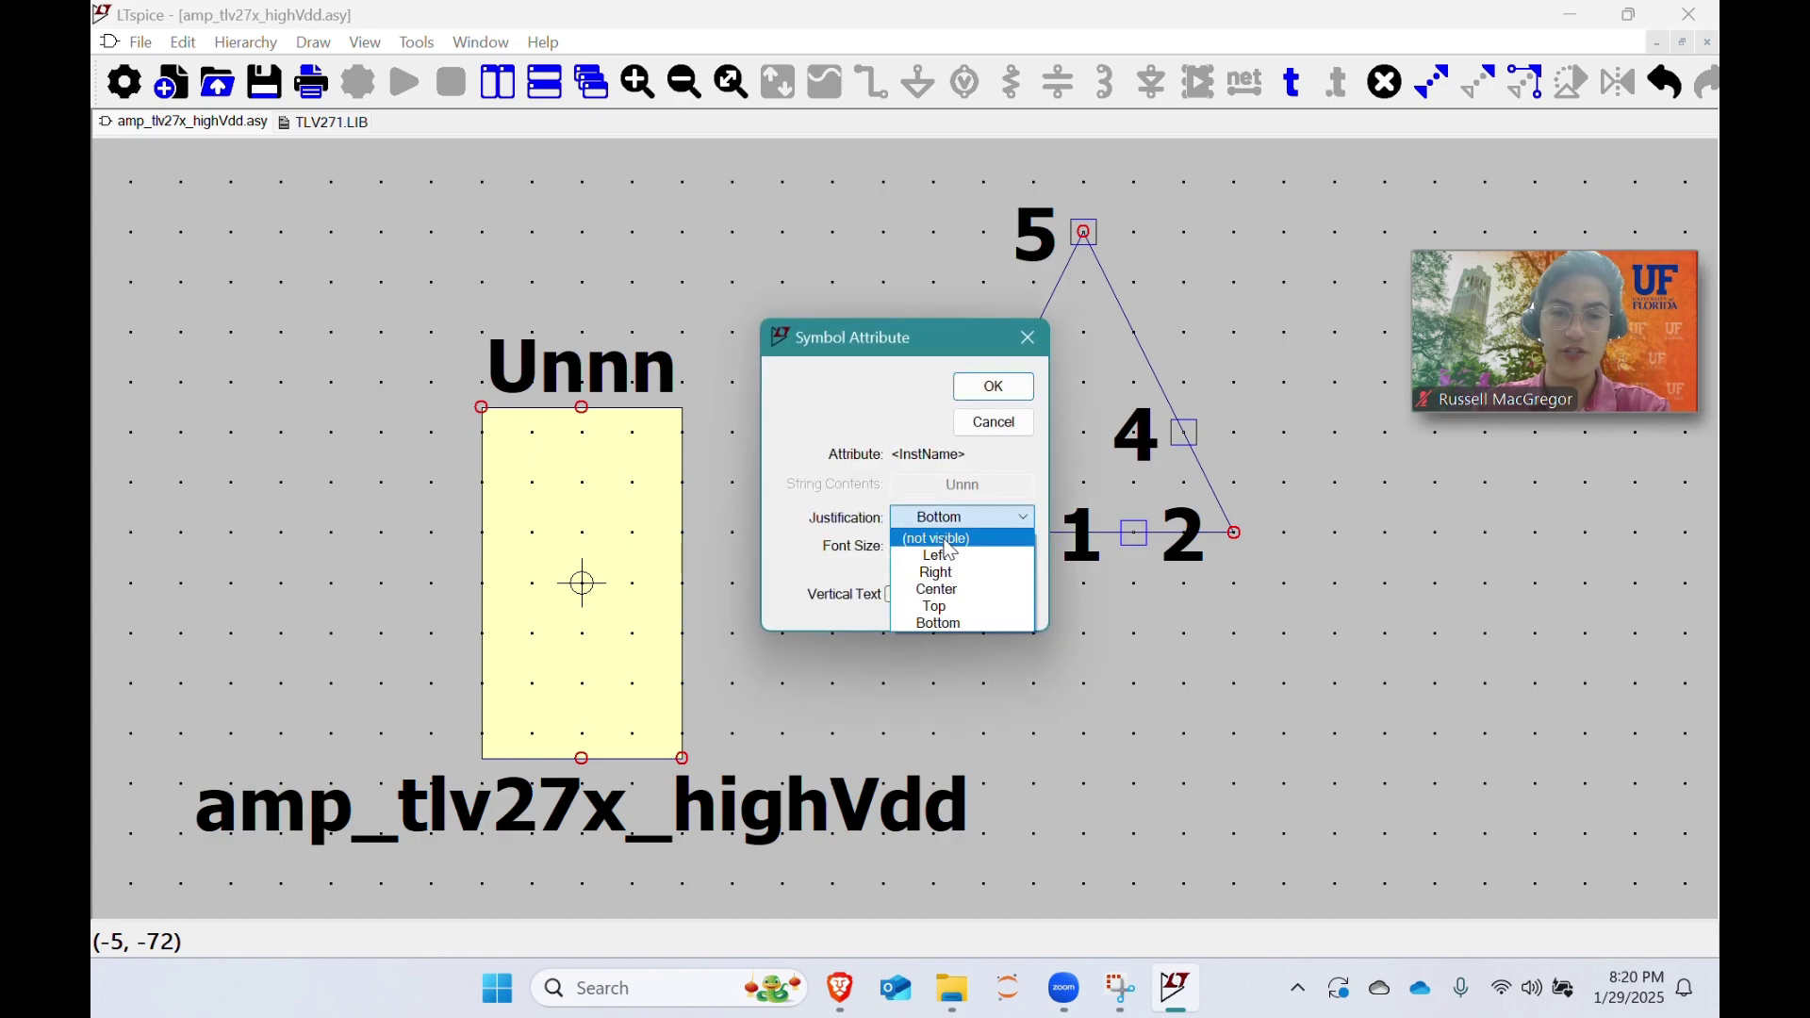
click(945, 541)
click(966, 392)
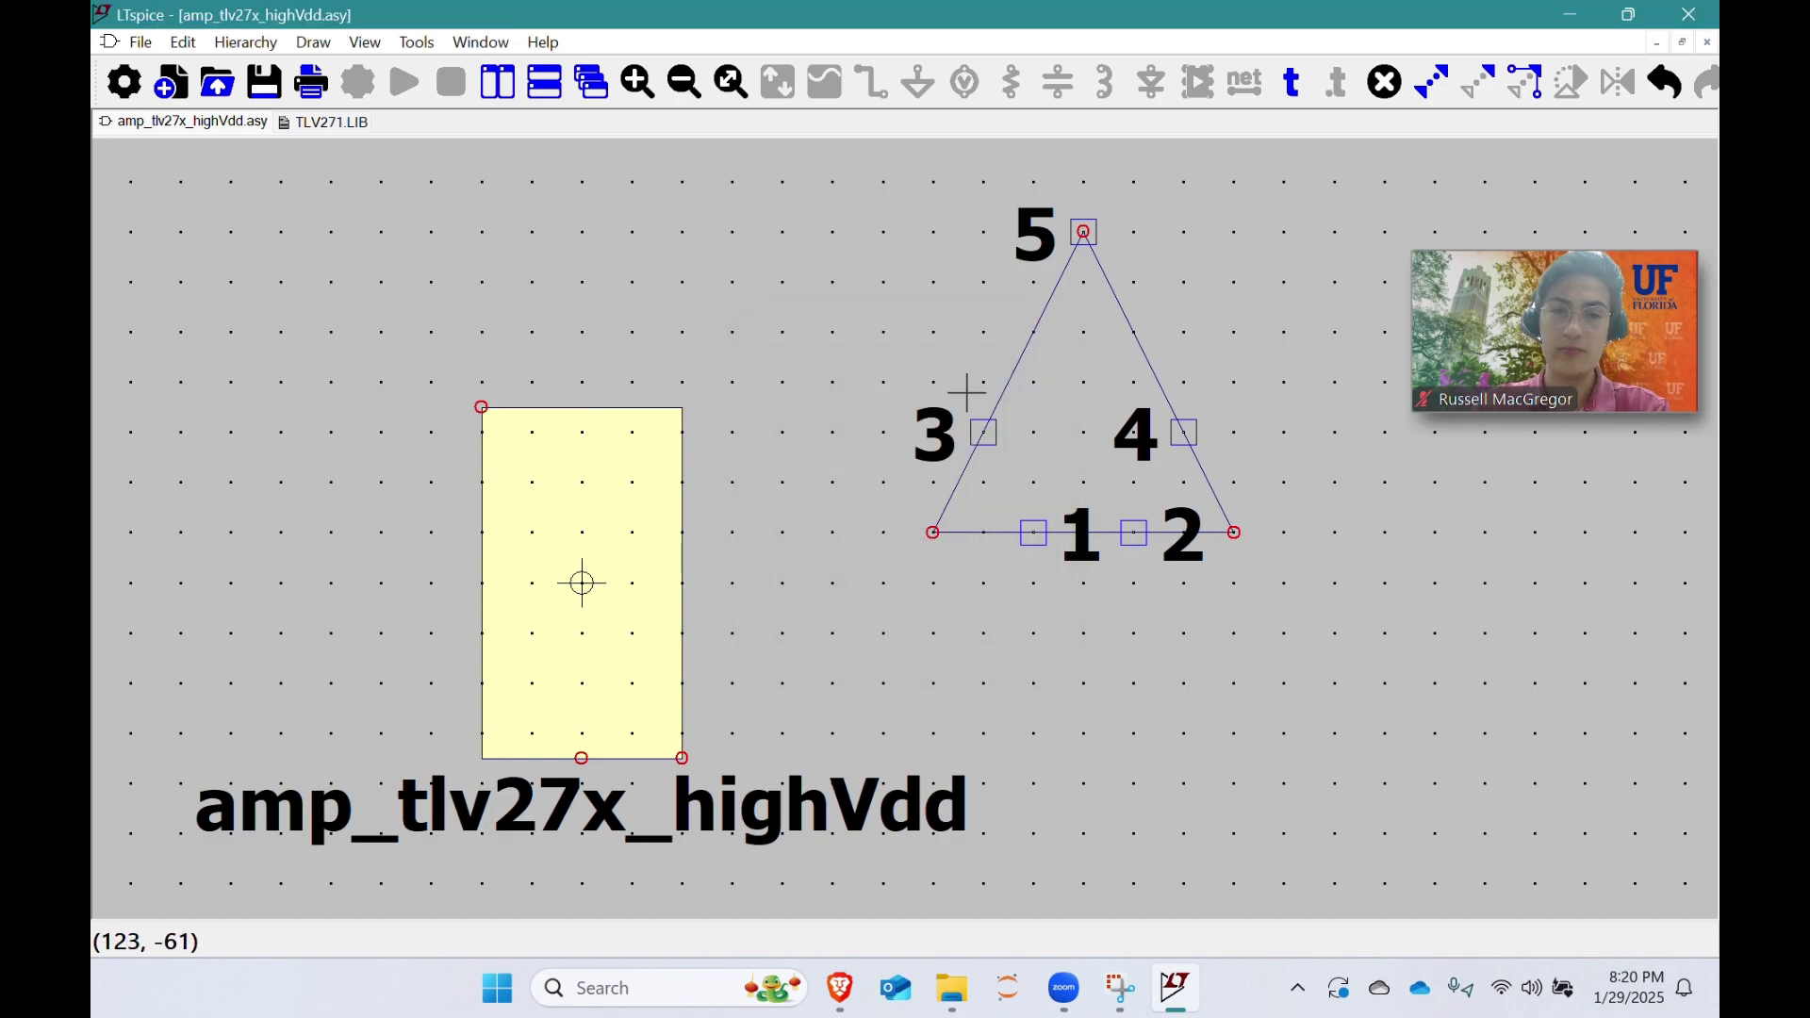
right_click(785, 825)
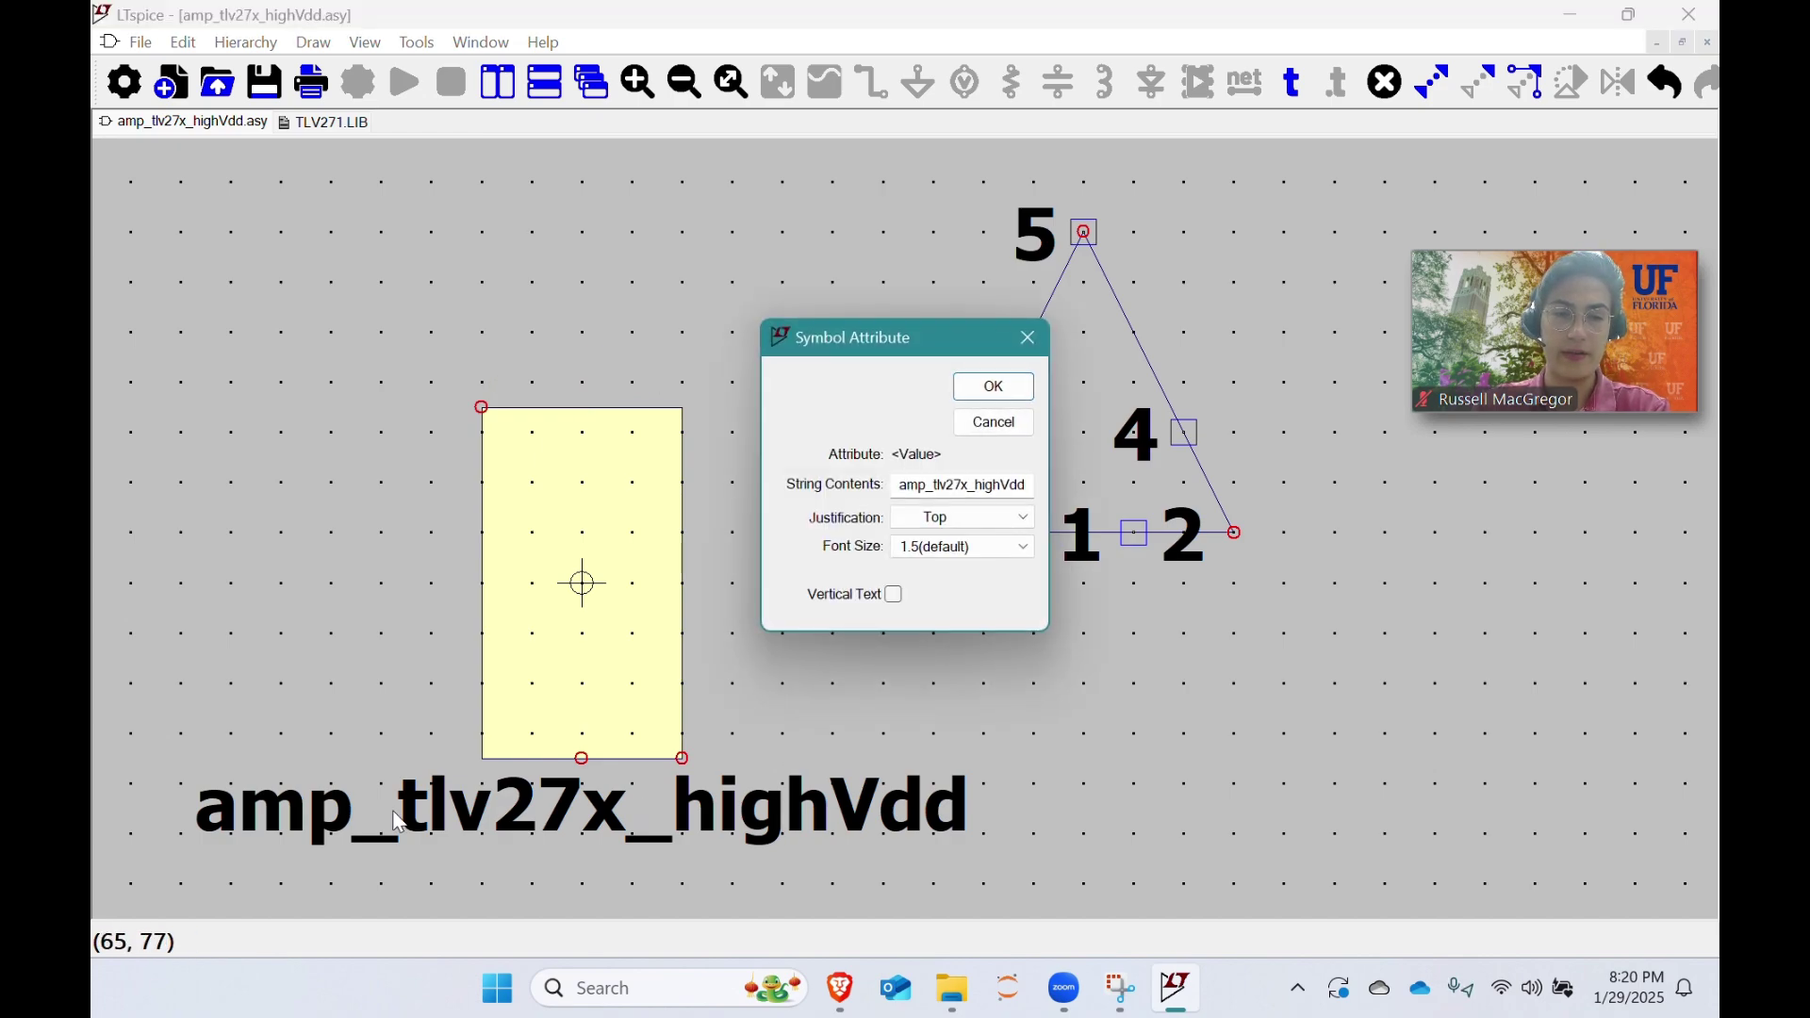
click(905, 524)
click(946, 541)
click(995, 386)
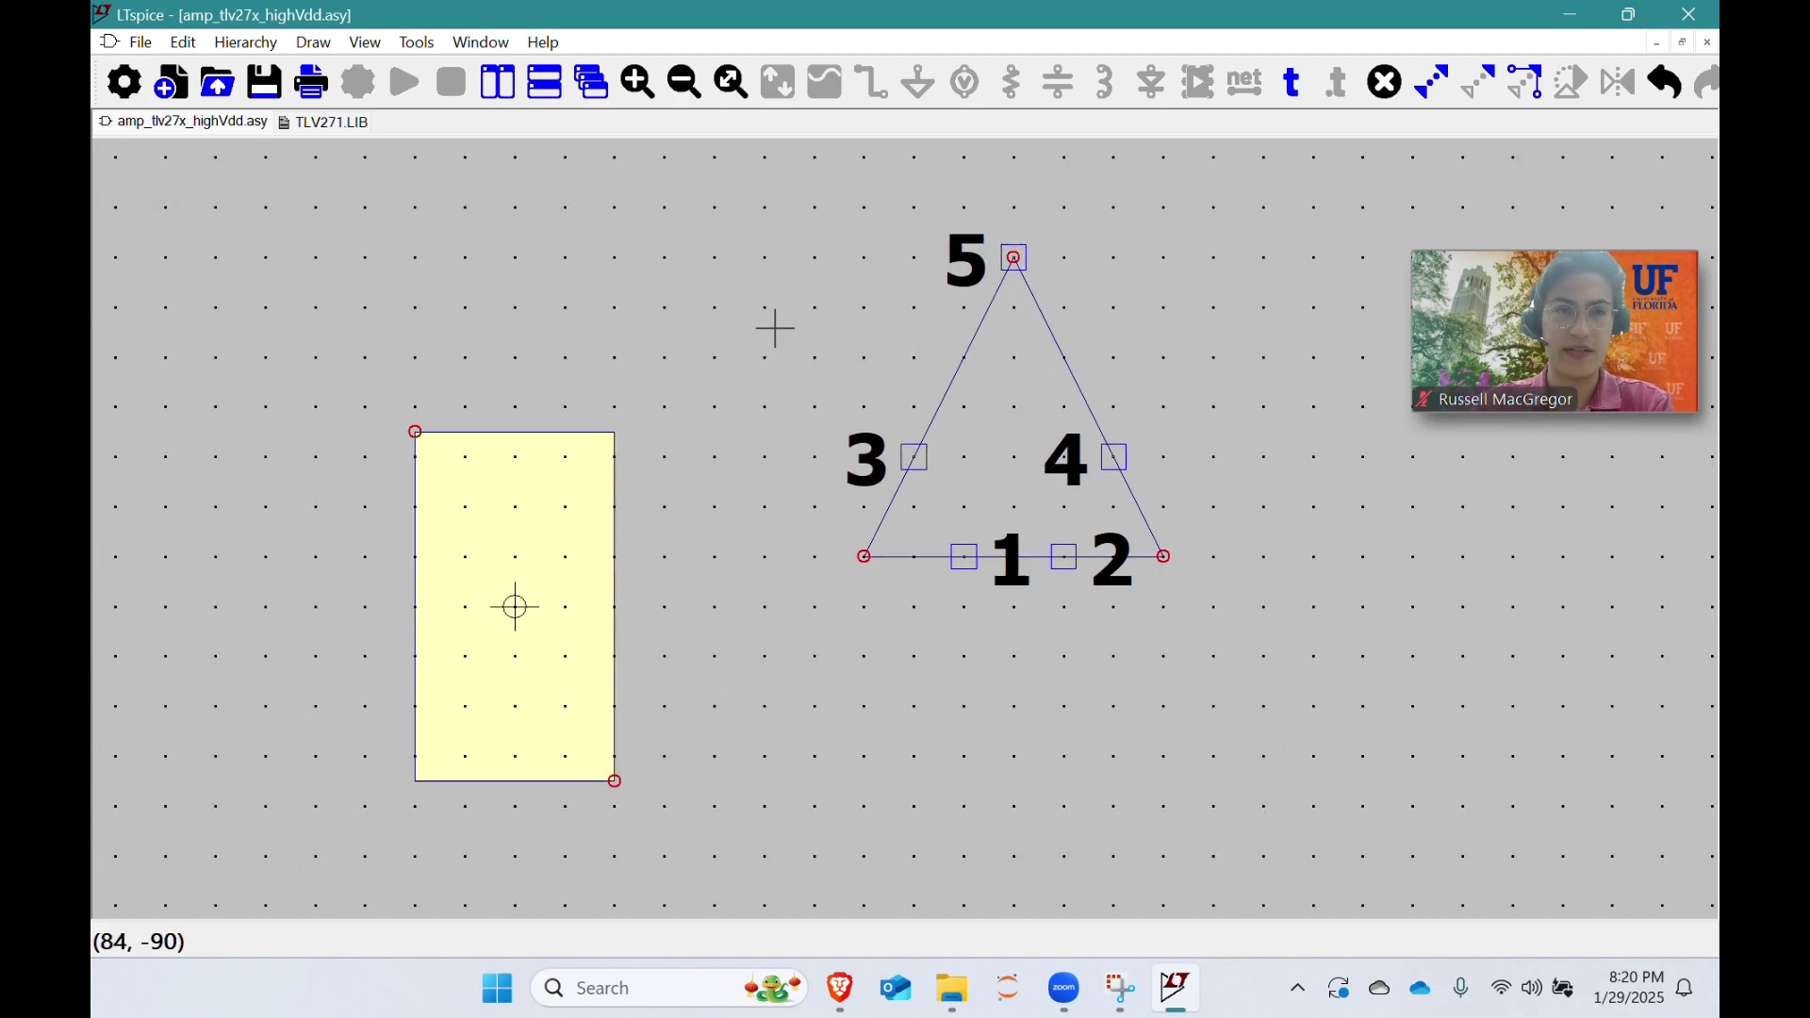
Step: Delete the original yellow rectangle from the symbol
scroll(817, 347, down, 1)
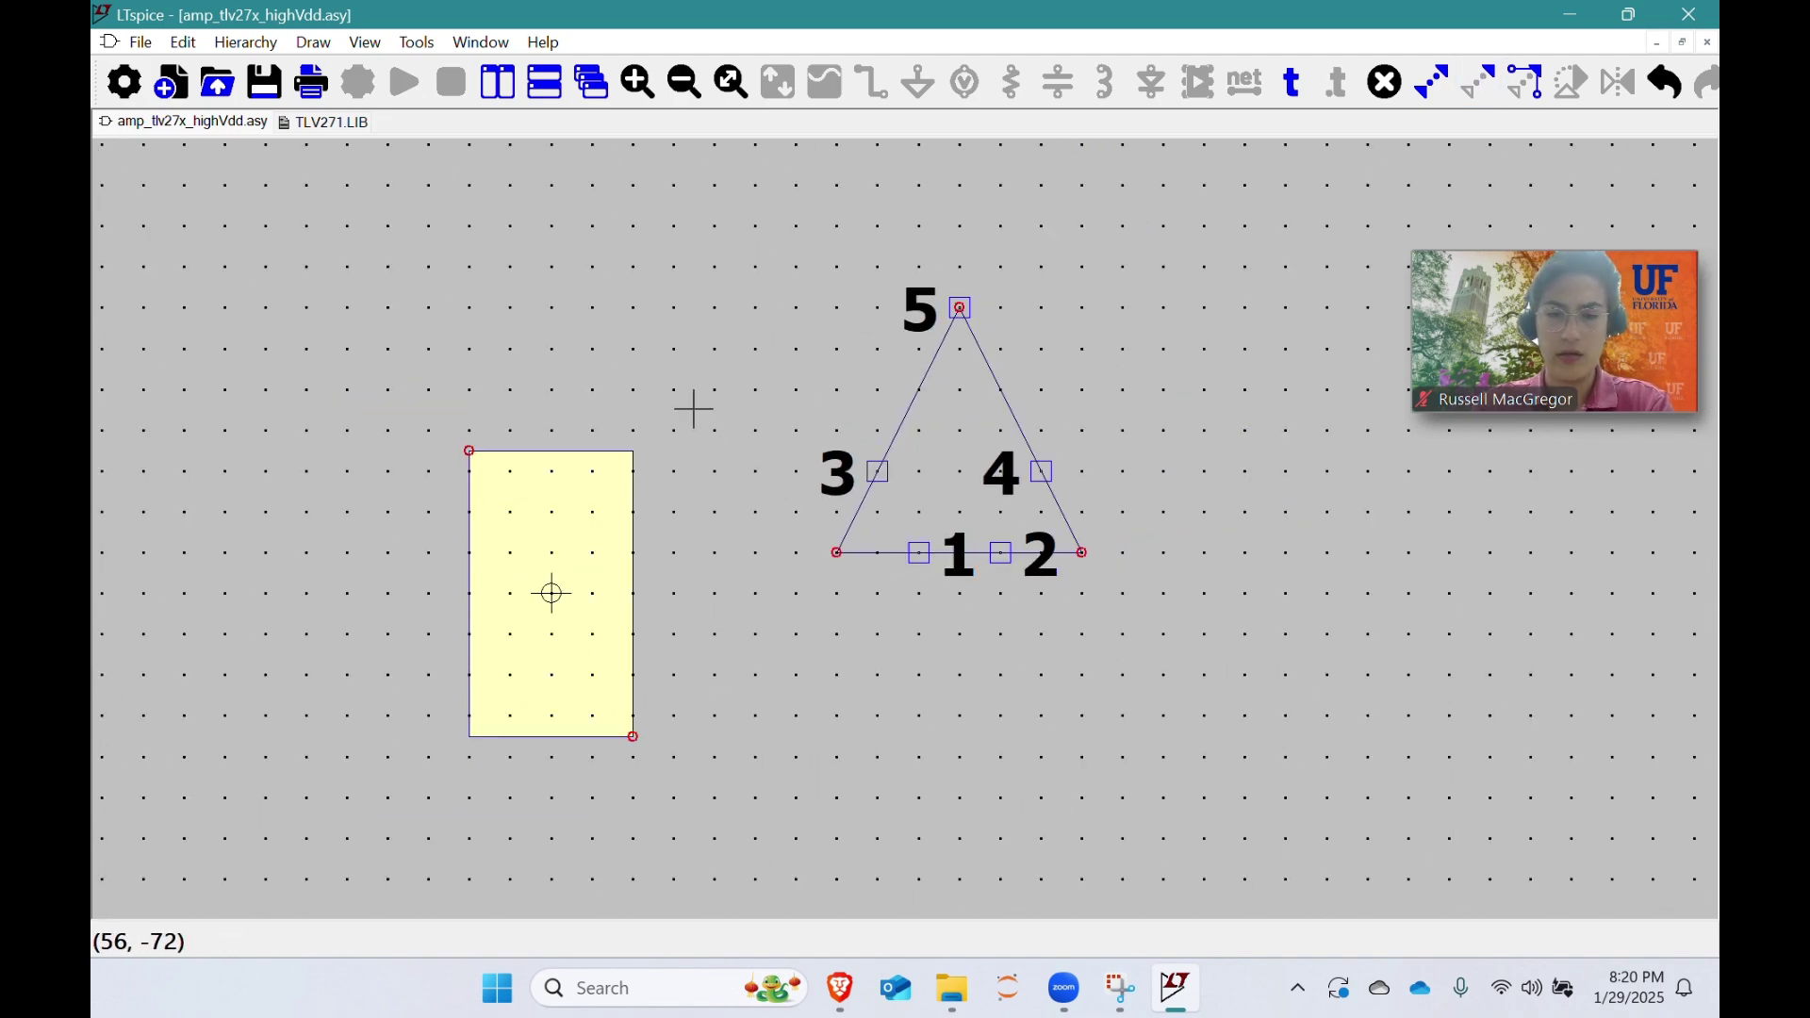
key(Delete)
drag(679, 429, 394, 803)
key(Escape)
Step: Hide the label of pin 5 at the triangle's apex by setting its label justification to NONE(Not Visible)
scroll(1075, 477, up, 1)
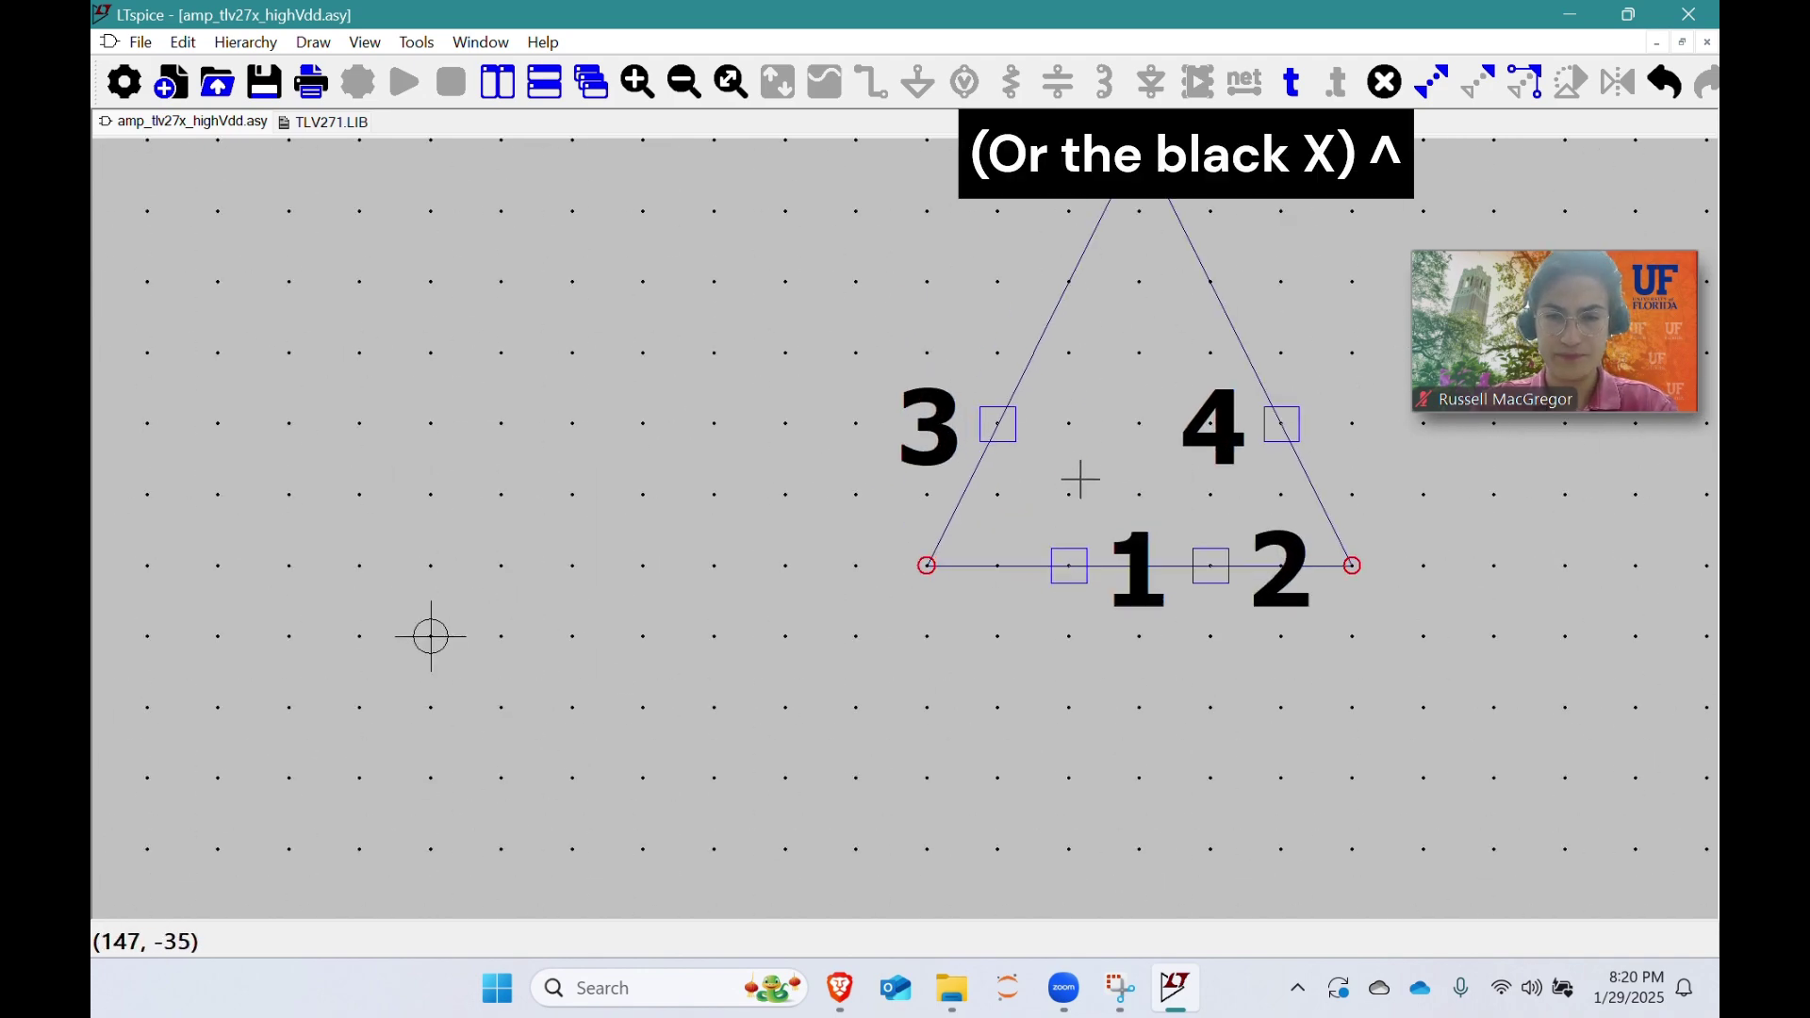
drag(1243, 360, 1019, 568)
double_click(877, 361)
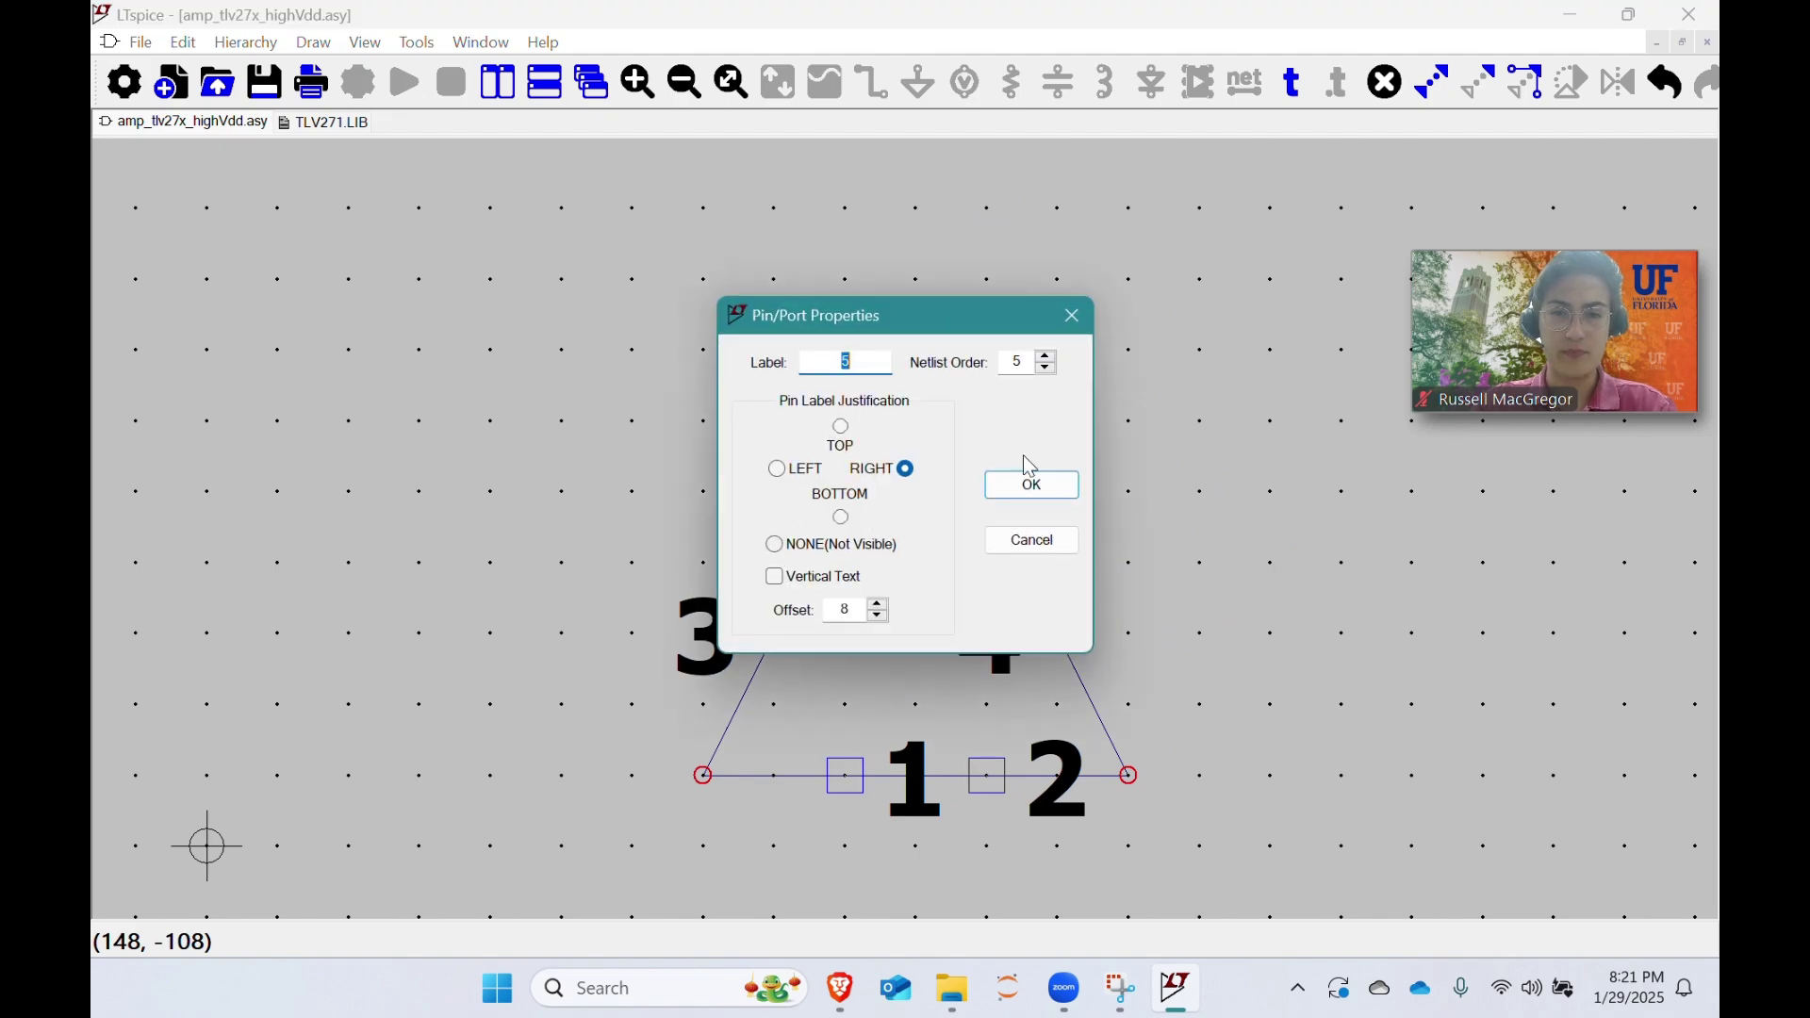
click(1033, 540)
double_click(839, 361)
click(776, 547)
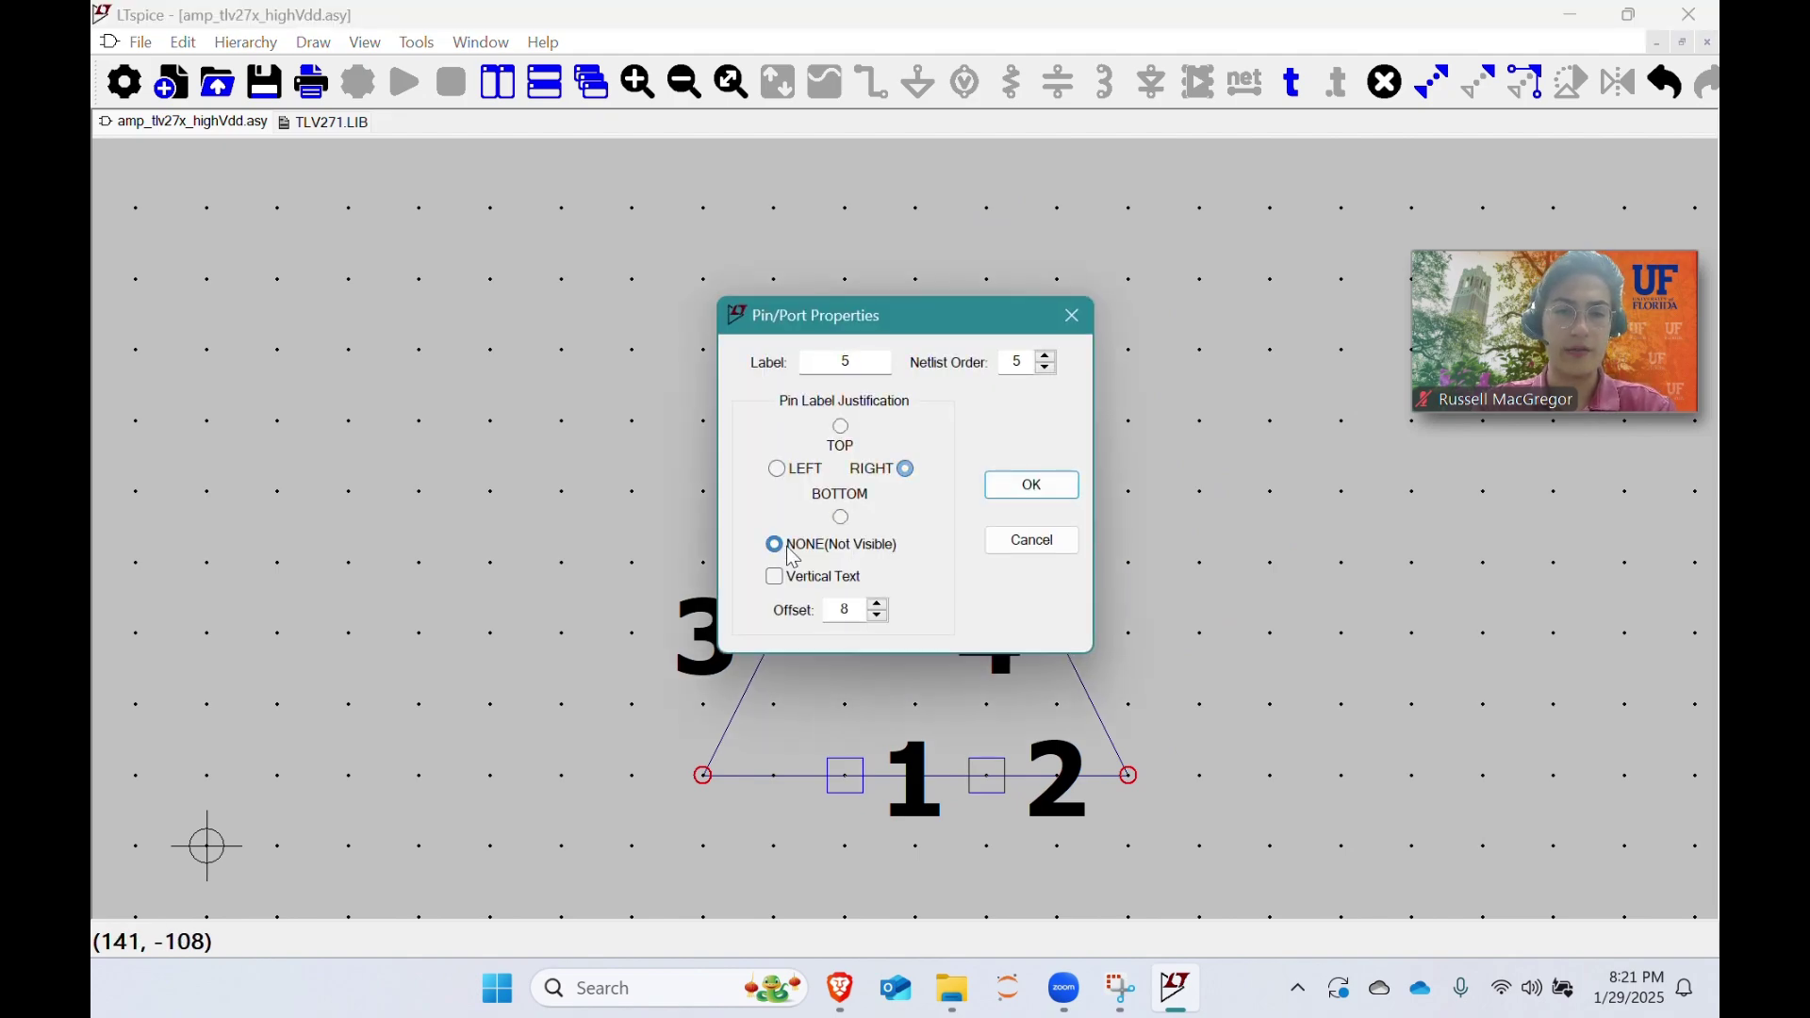
click(1012, 482)
Step: Set the label justification of side pins 3 and 4 to NONE(Not Visible)
double_click(788, 603)
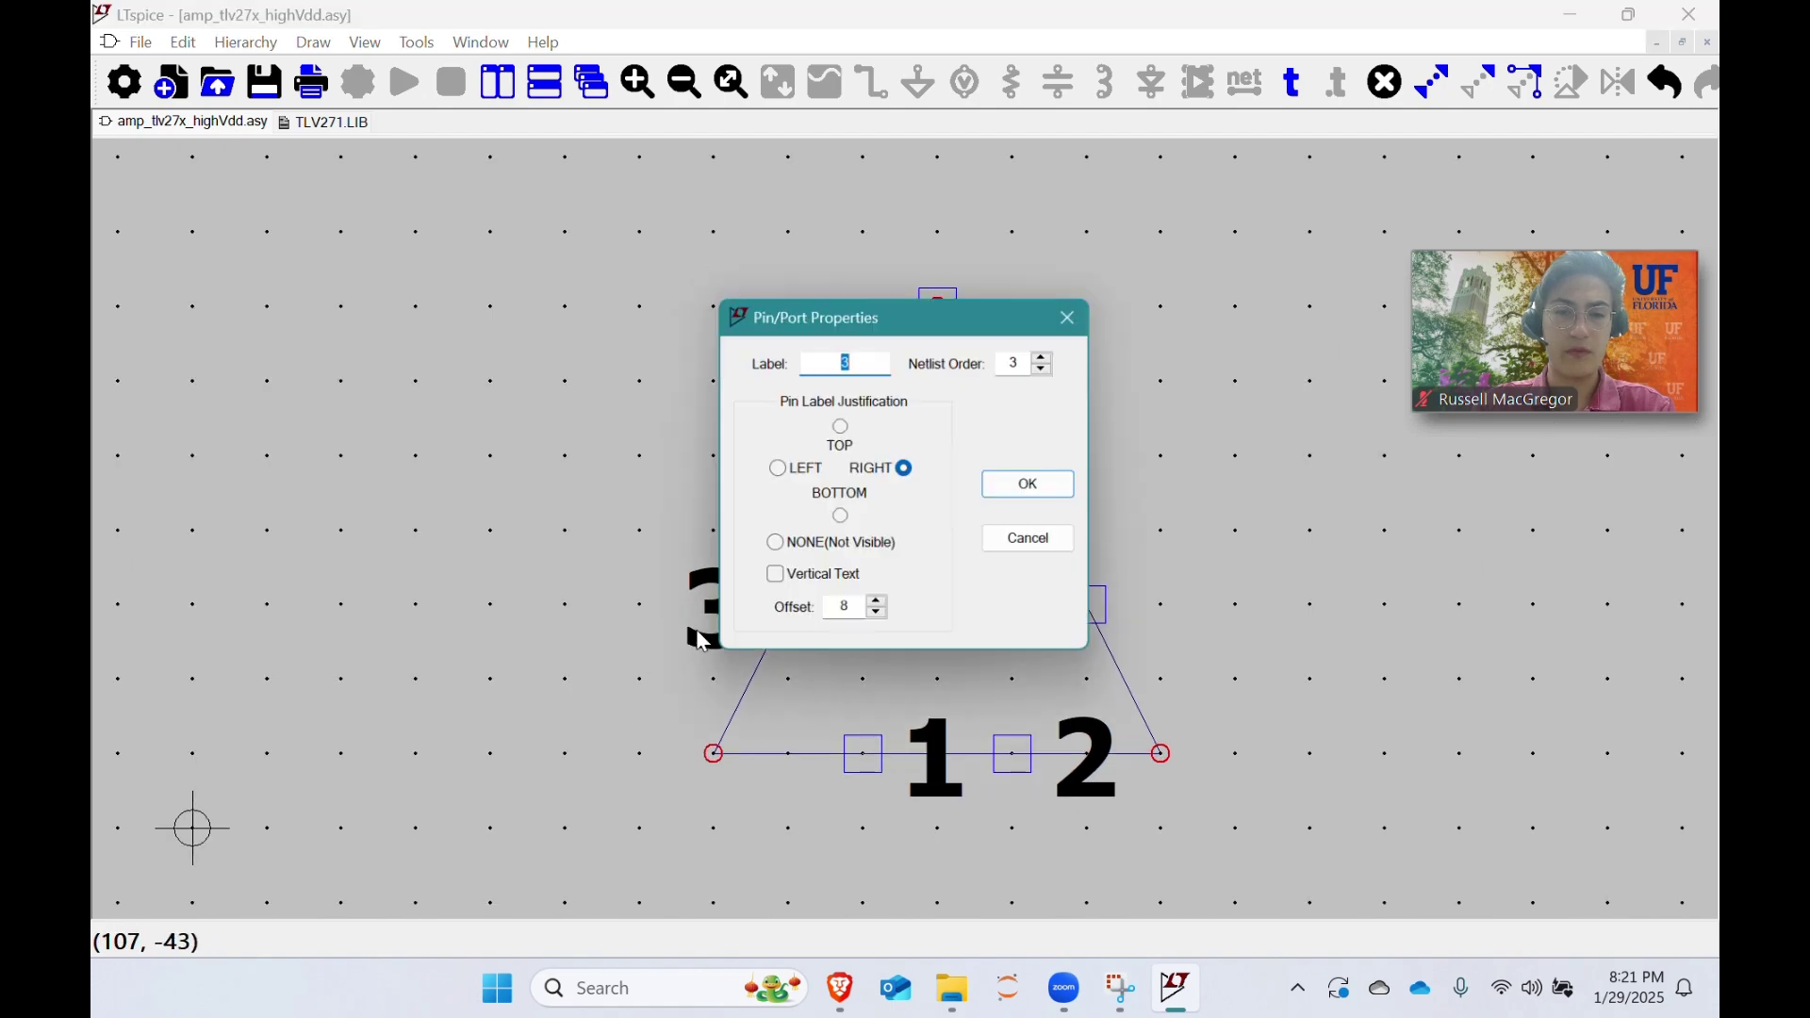
click(776, 546)
click(1031, 485)
double_click(1006, 603)
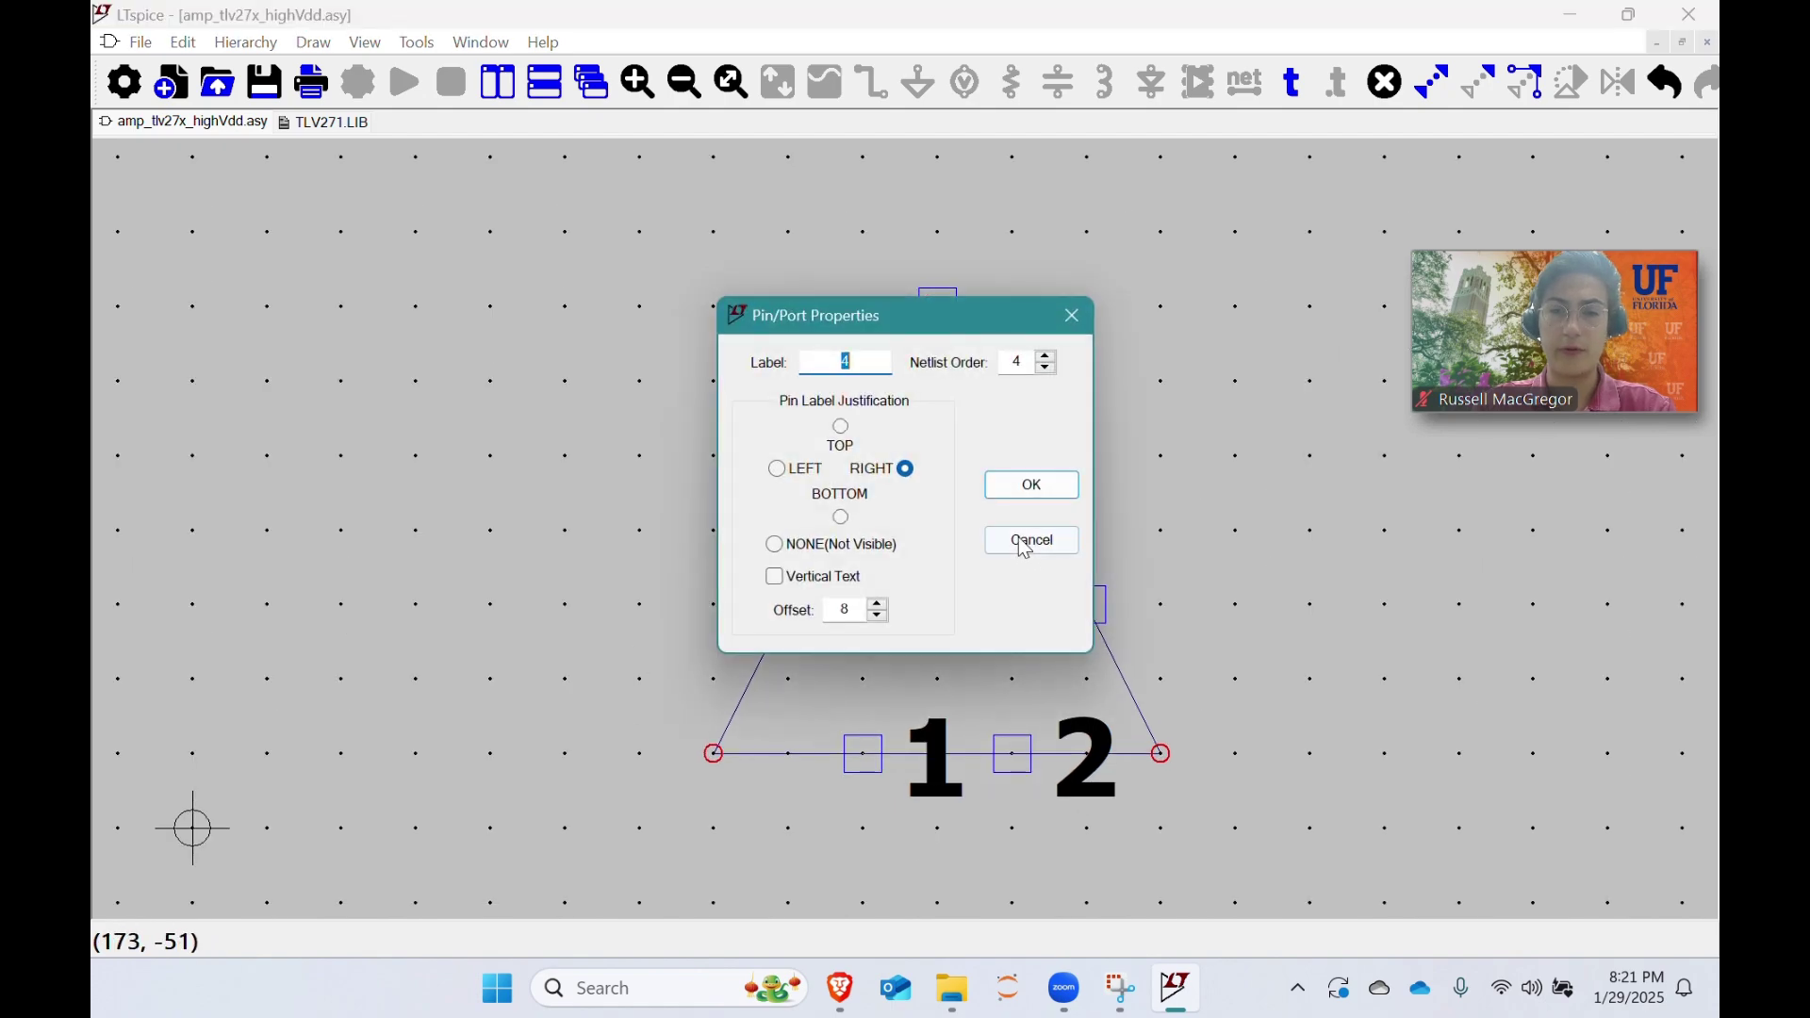
click(891, 547)
click(1001, 487)
Step: Set the label justification of base pins 1 and 2 to NONE(Not Visible)
double_click(930, 784)
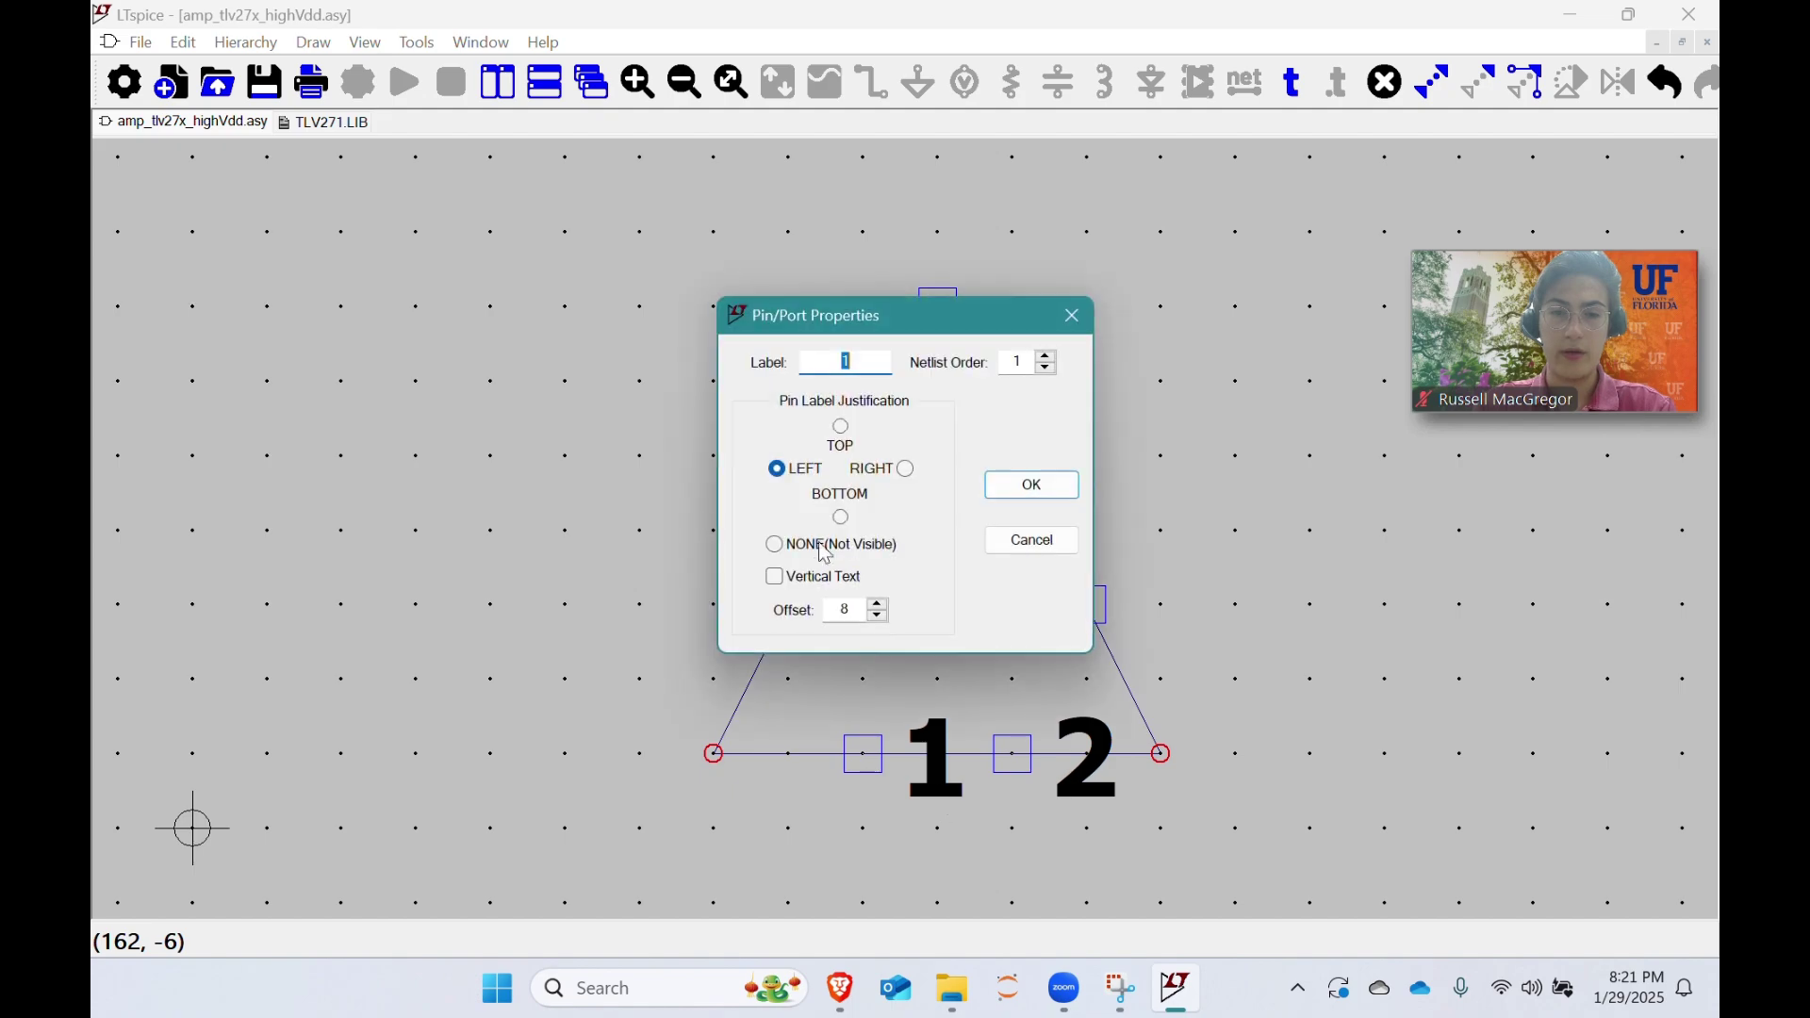
click(776, 546)
click(1033, 485)
double_click(1066, 745)
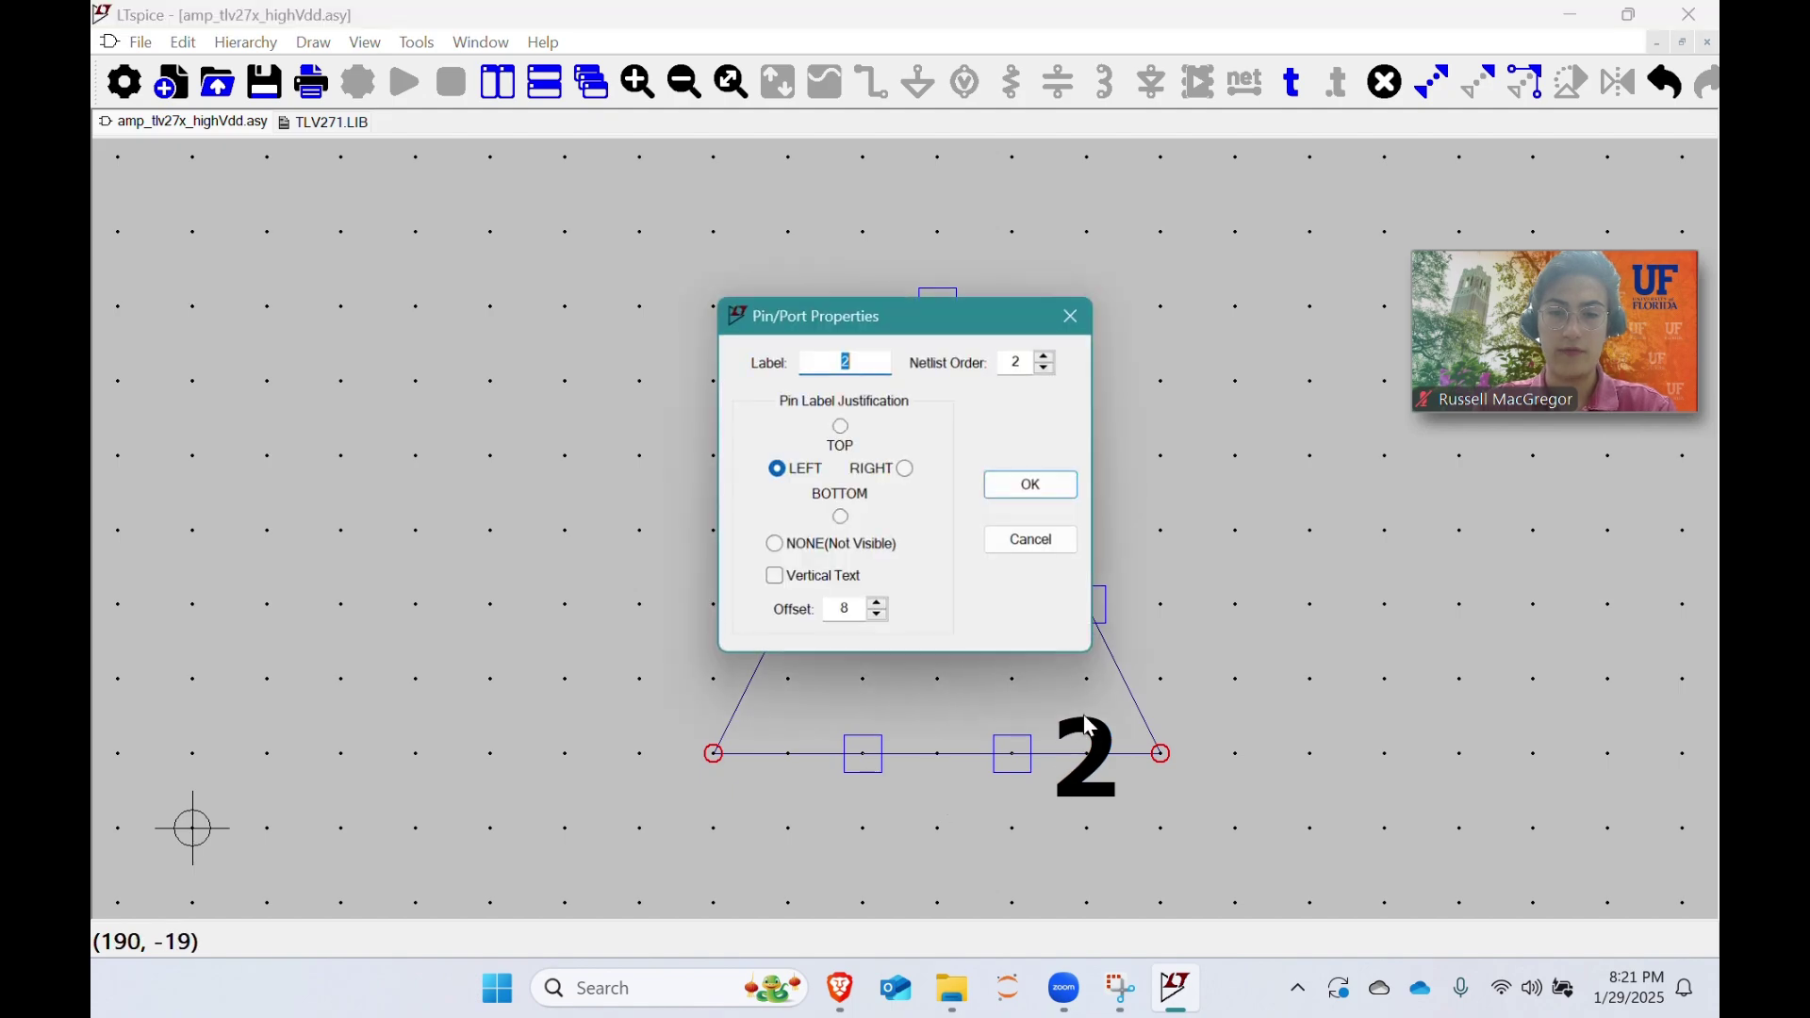
click(875, 556)
click(1037, 489)
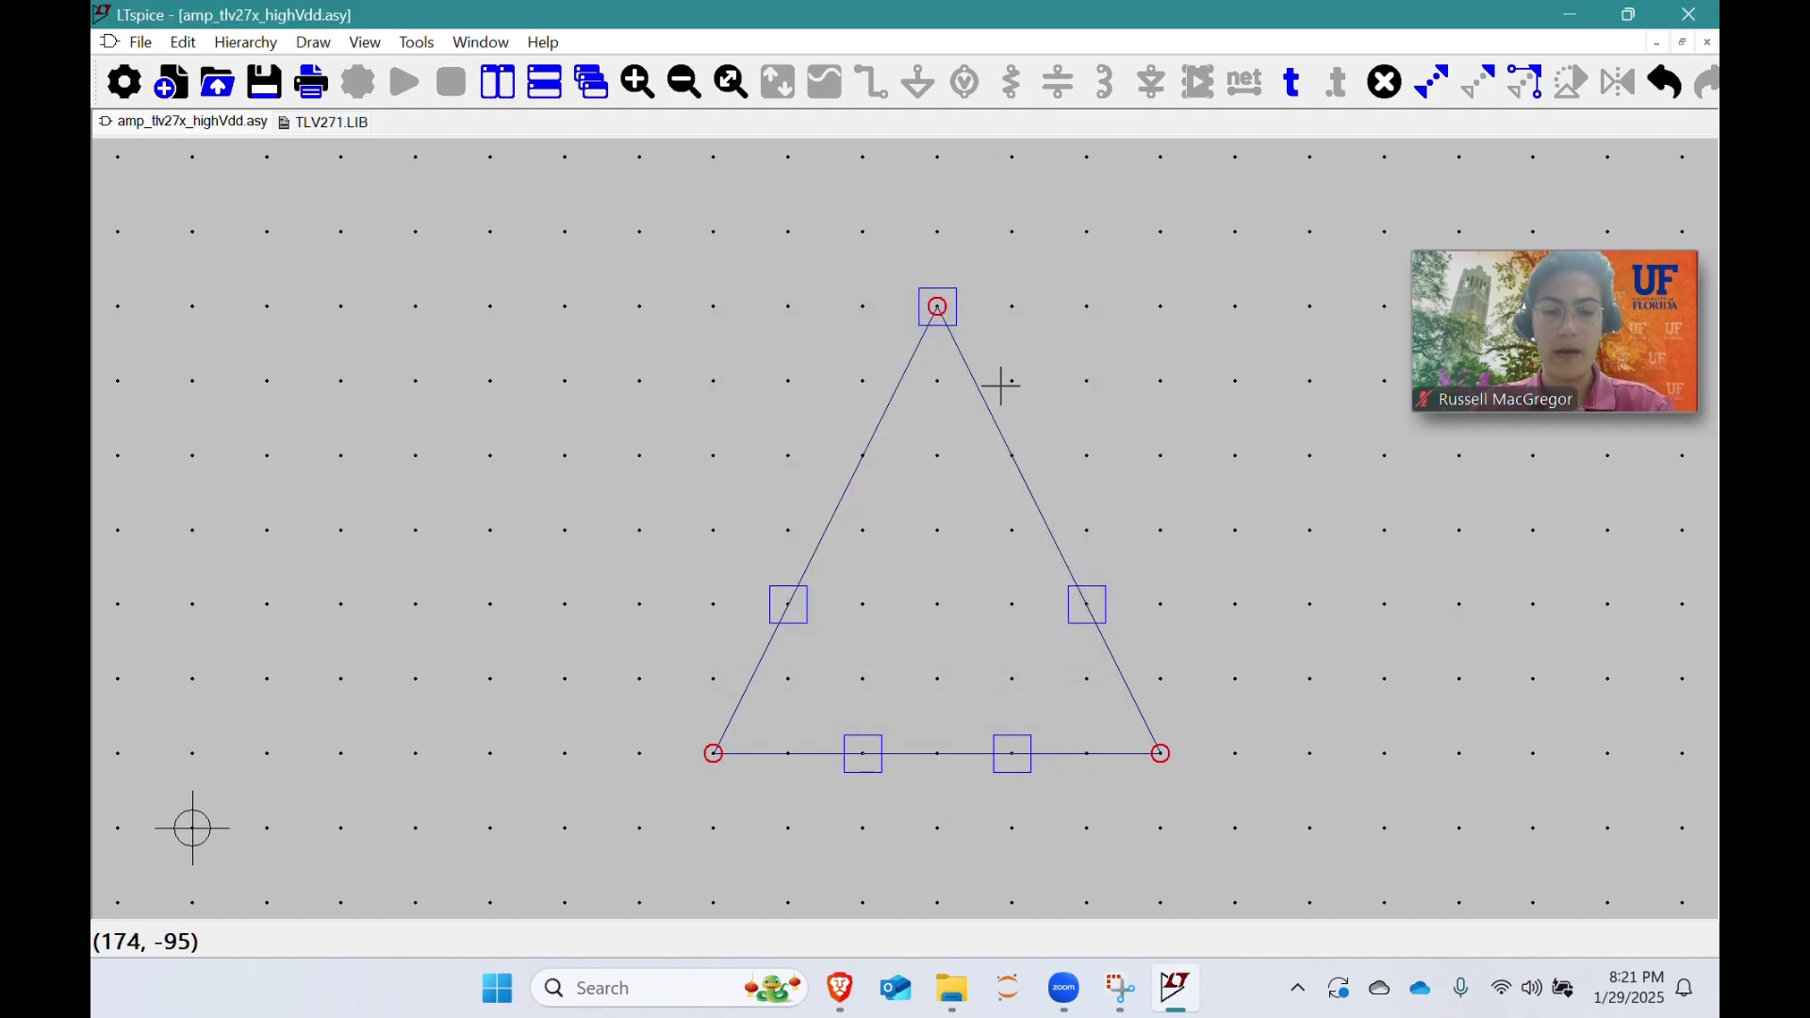
Step: Add a "+" text with Center justification inside the triangle, just above pin 1 on the base
key(t)
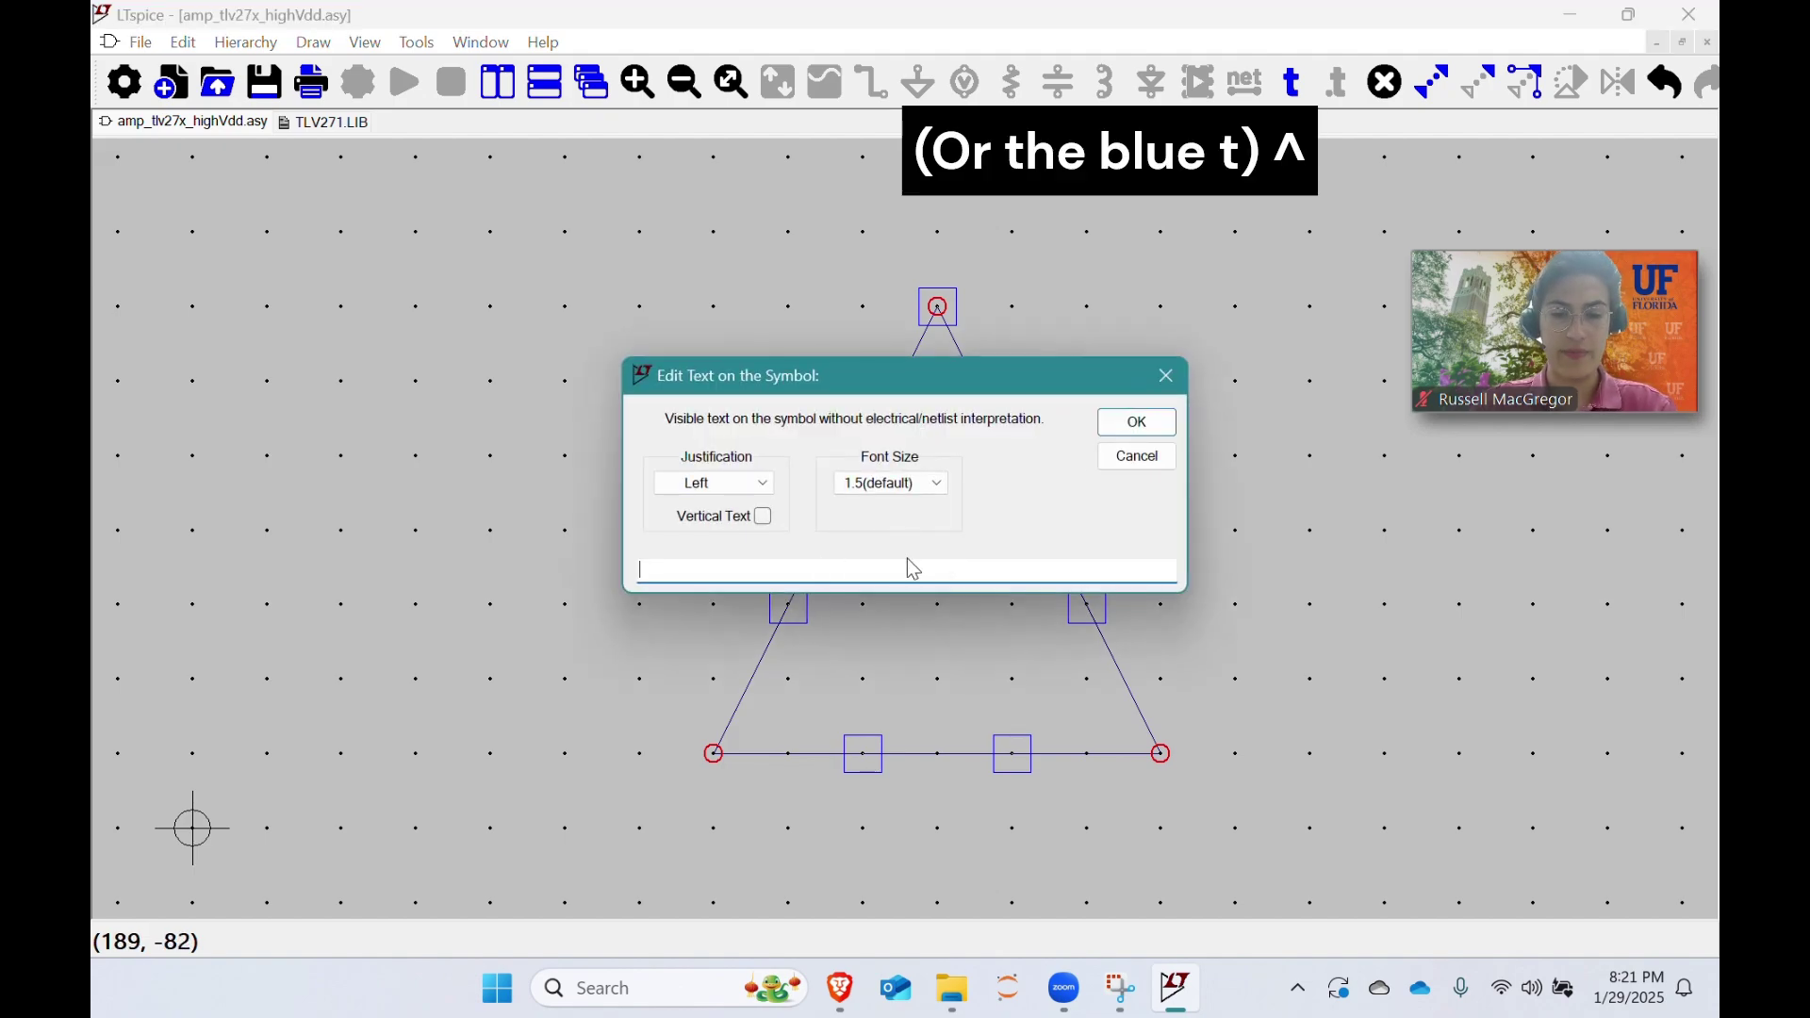
text(+)
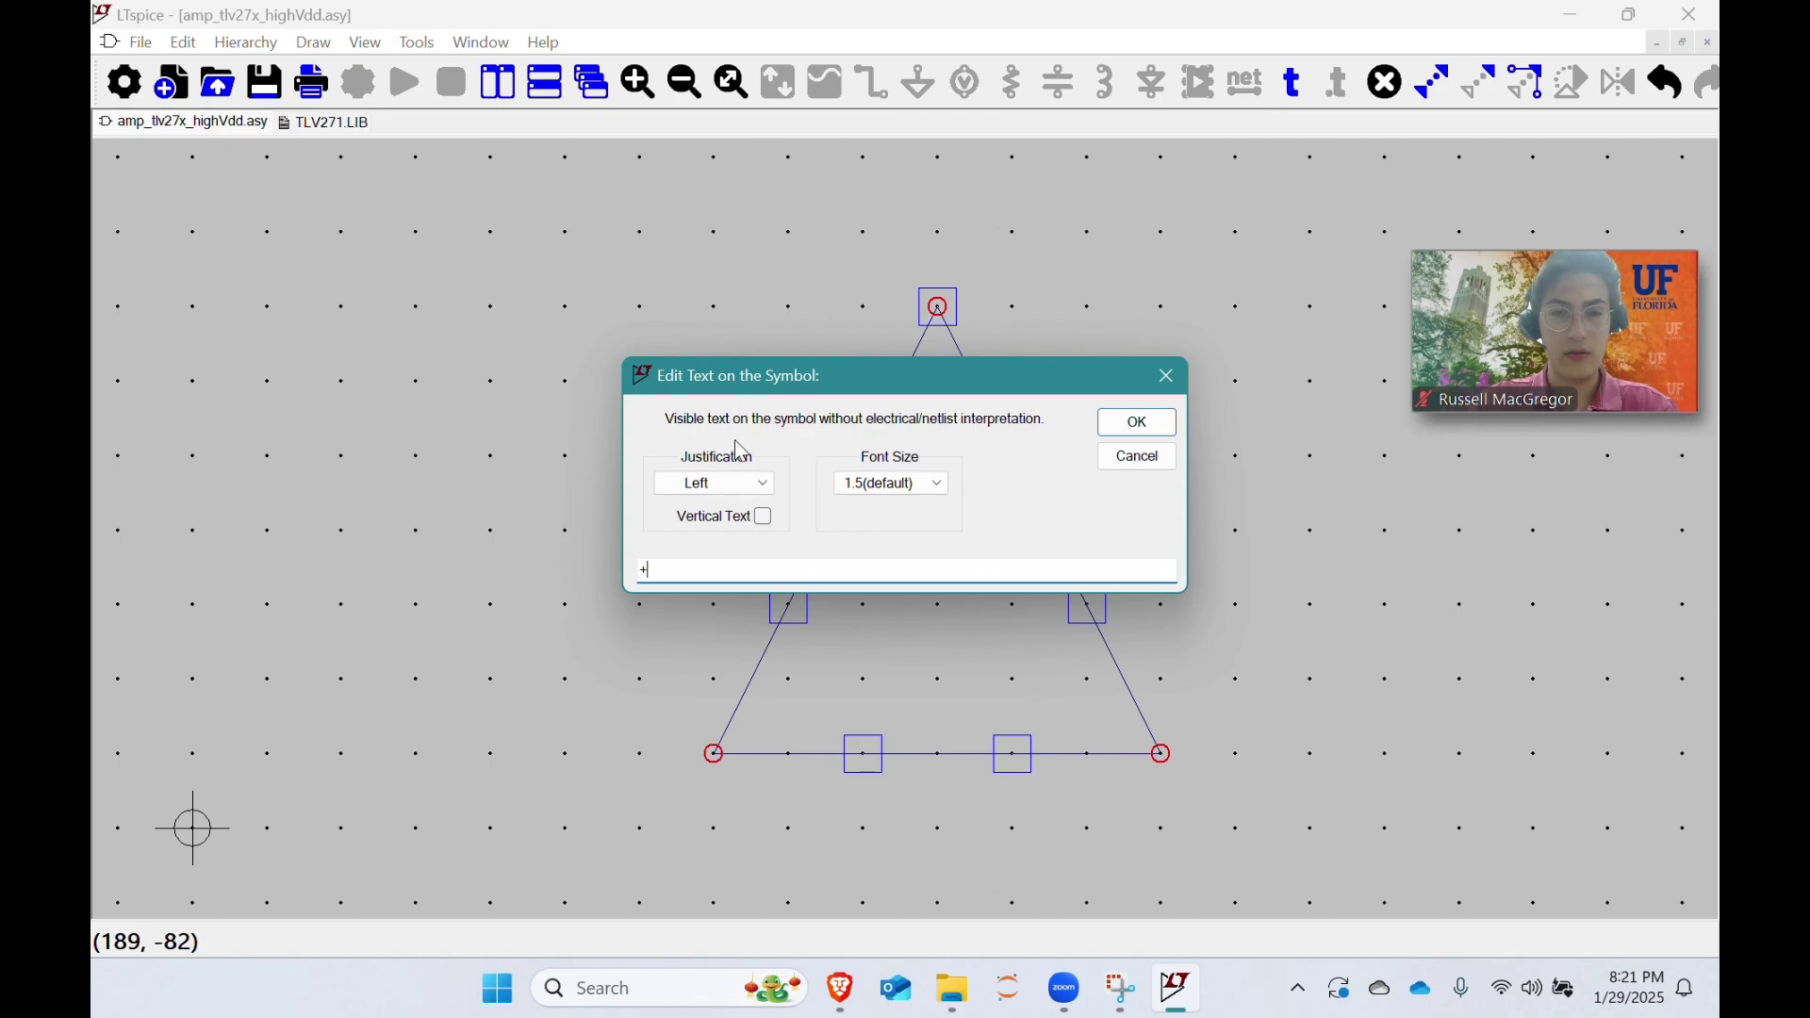
click(726, 484)
click(702, 533)
click(1136, 422)
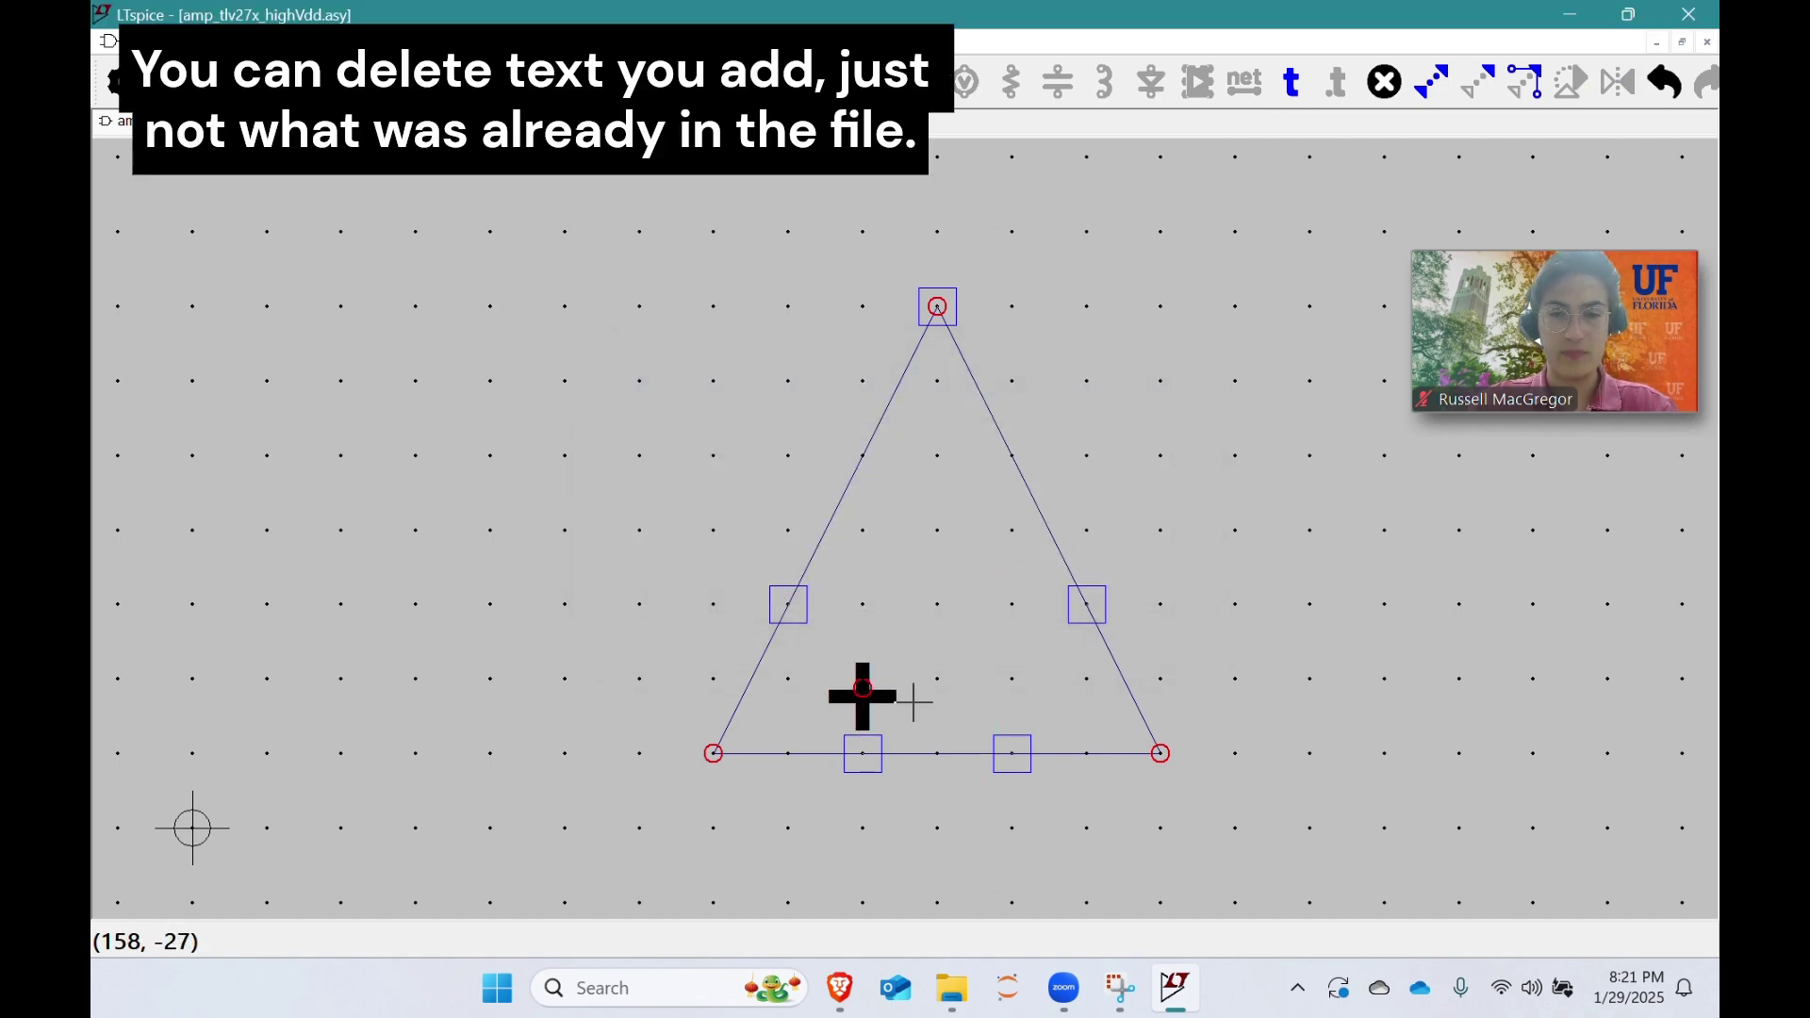
Step: Duplicate the "+" text above pin 2 on the base and change the copy to "-"
click(867, 698)
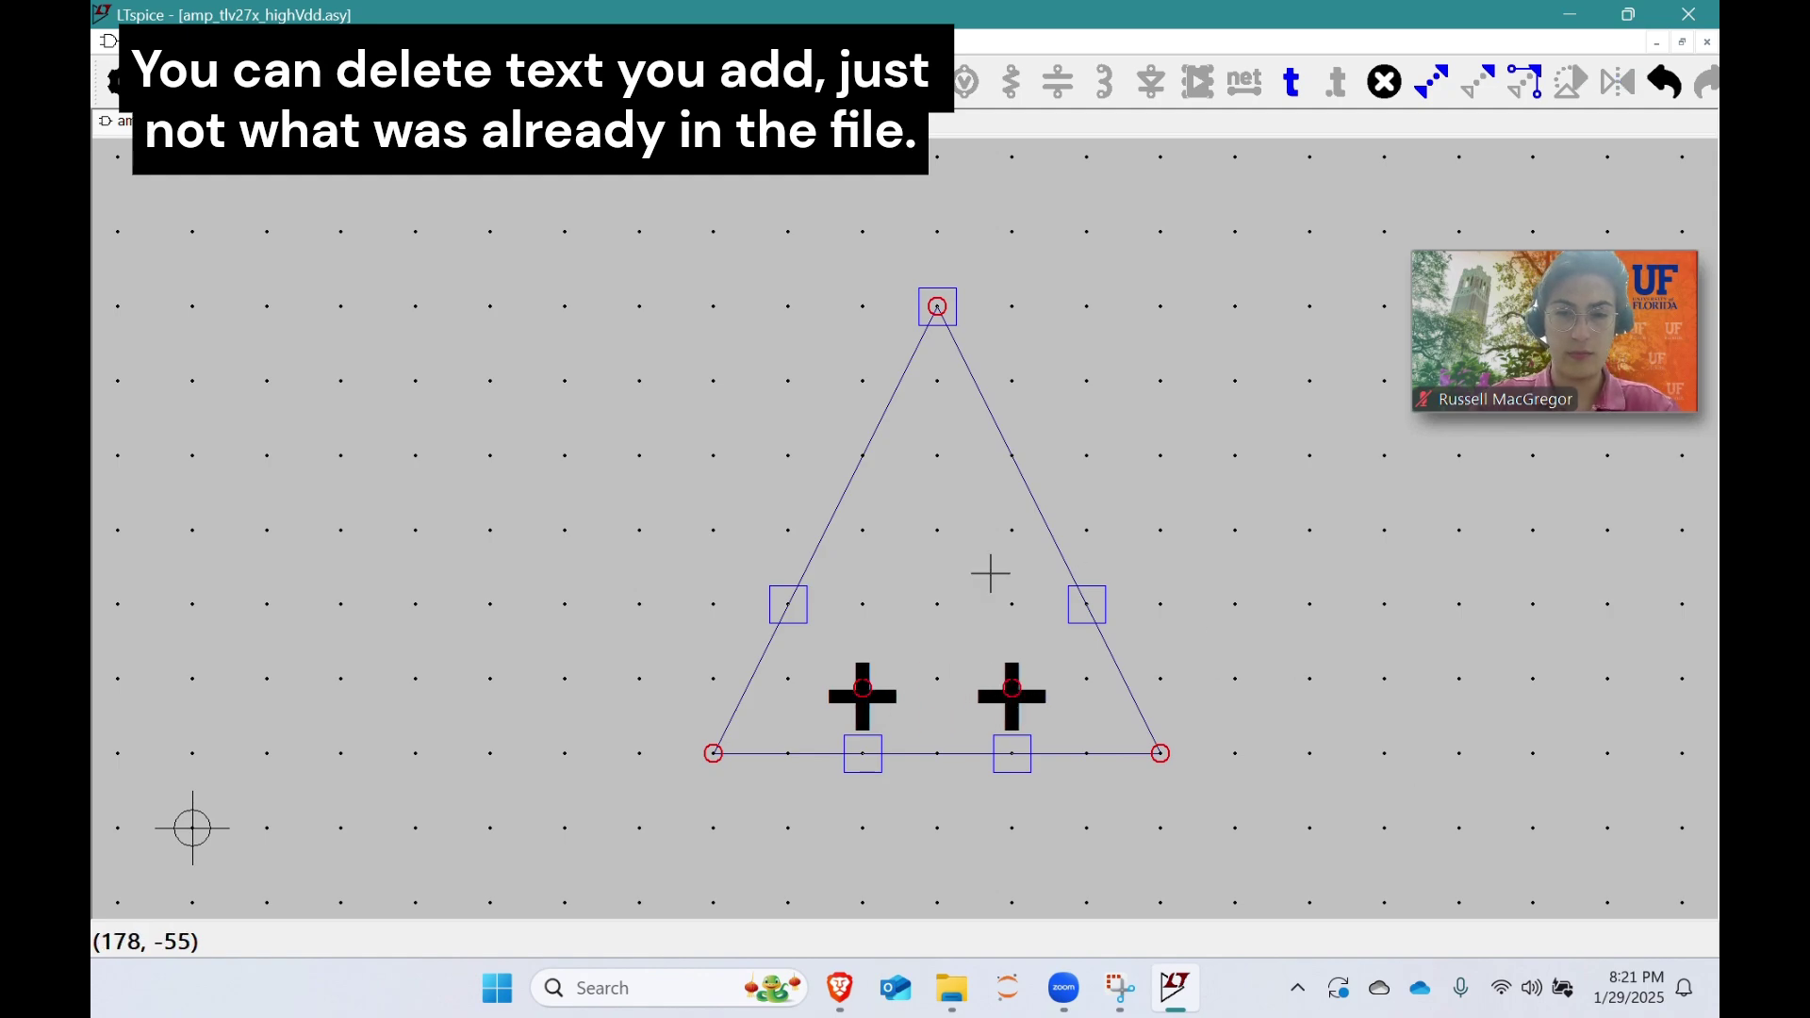
click(1015, 698)
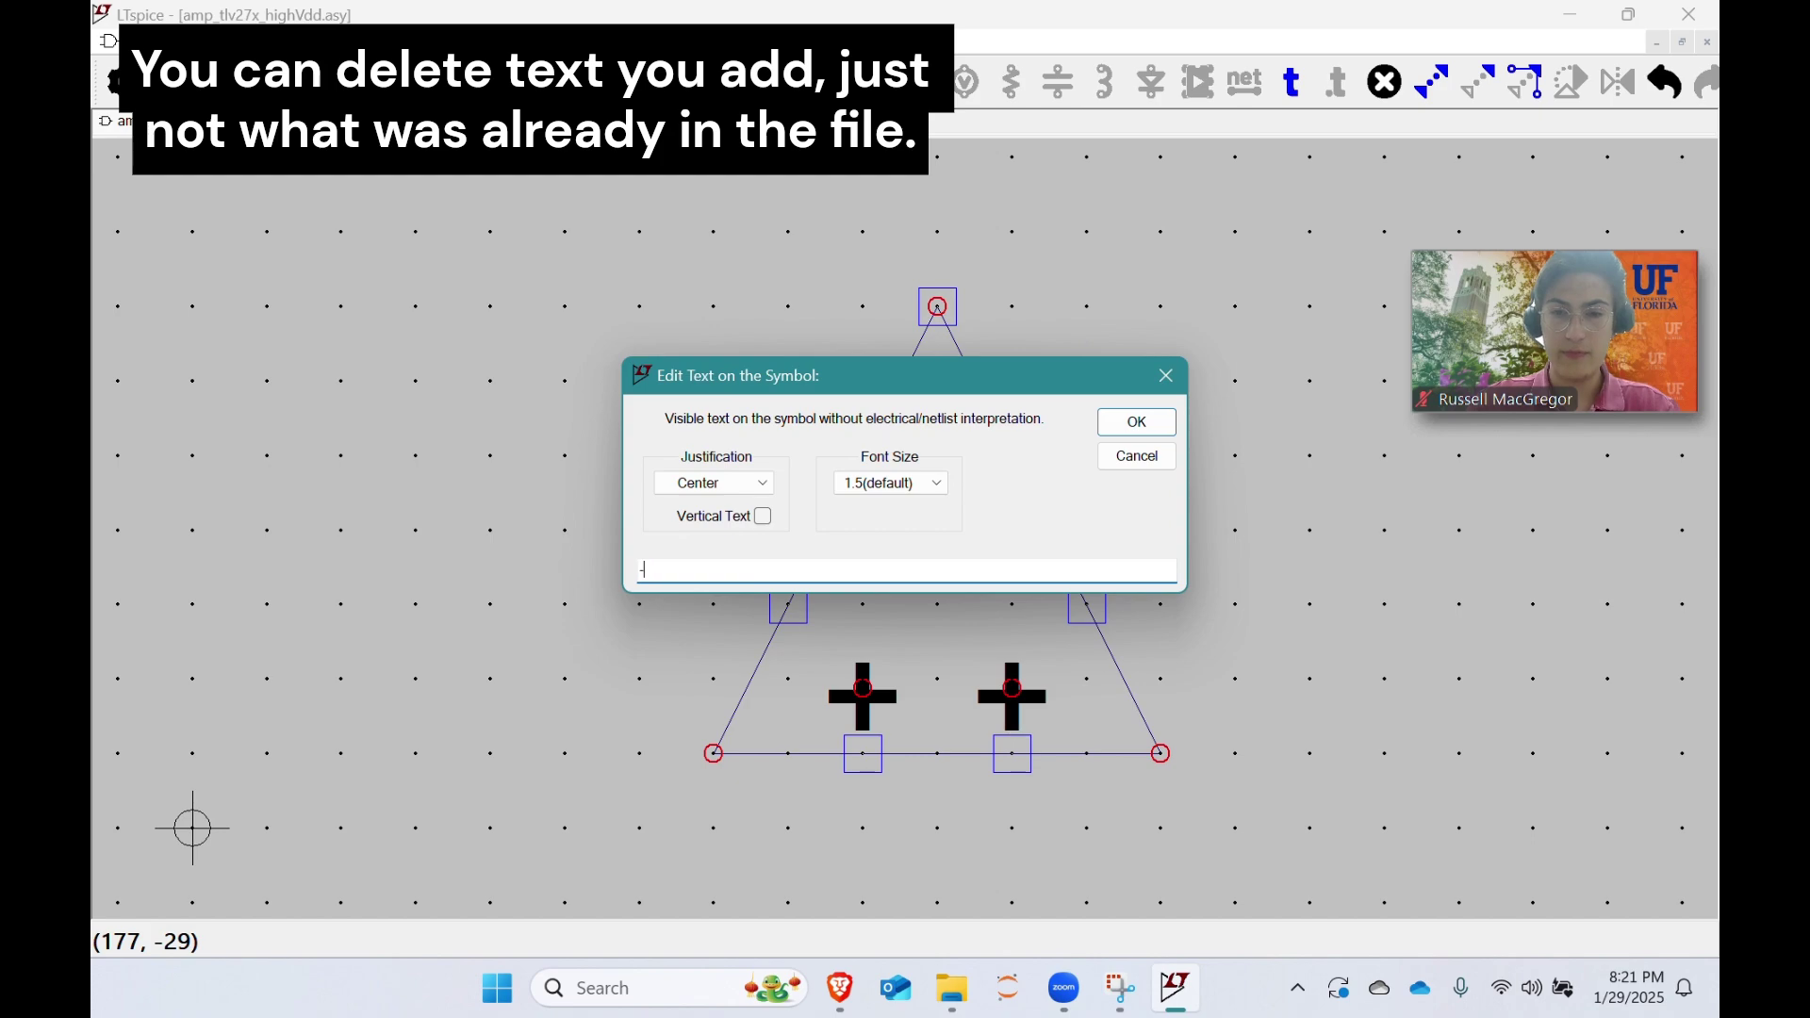
key(Return)
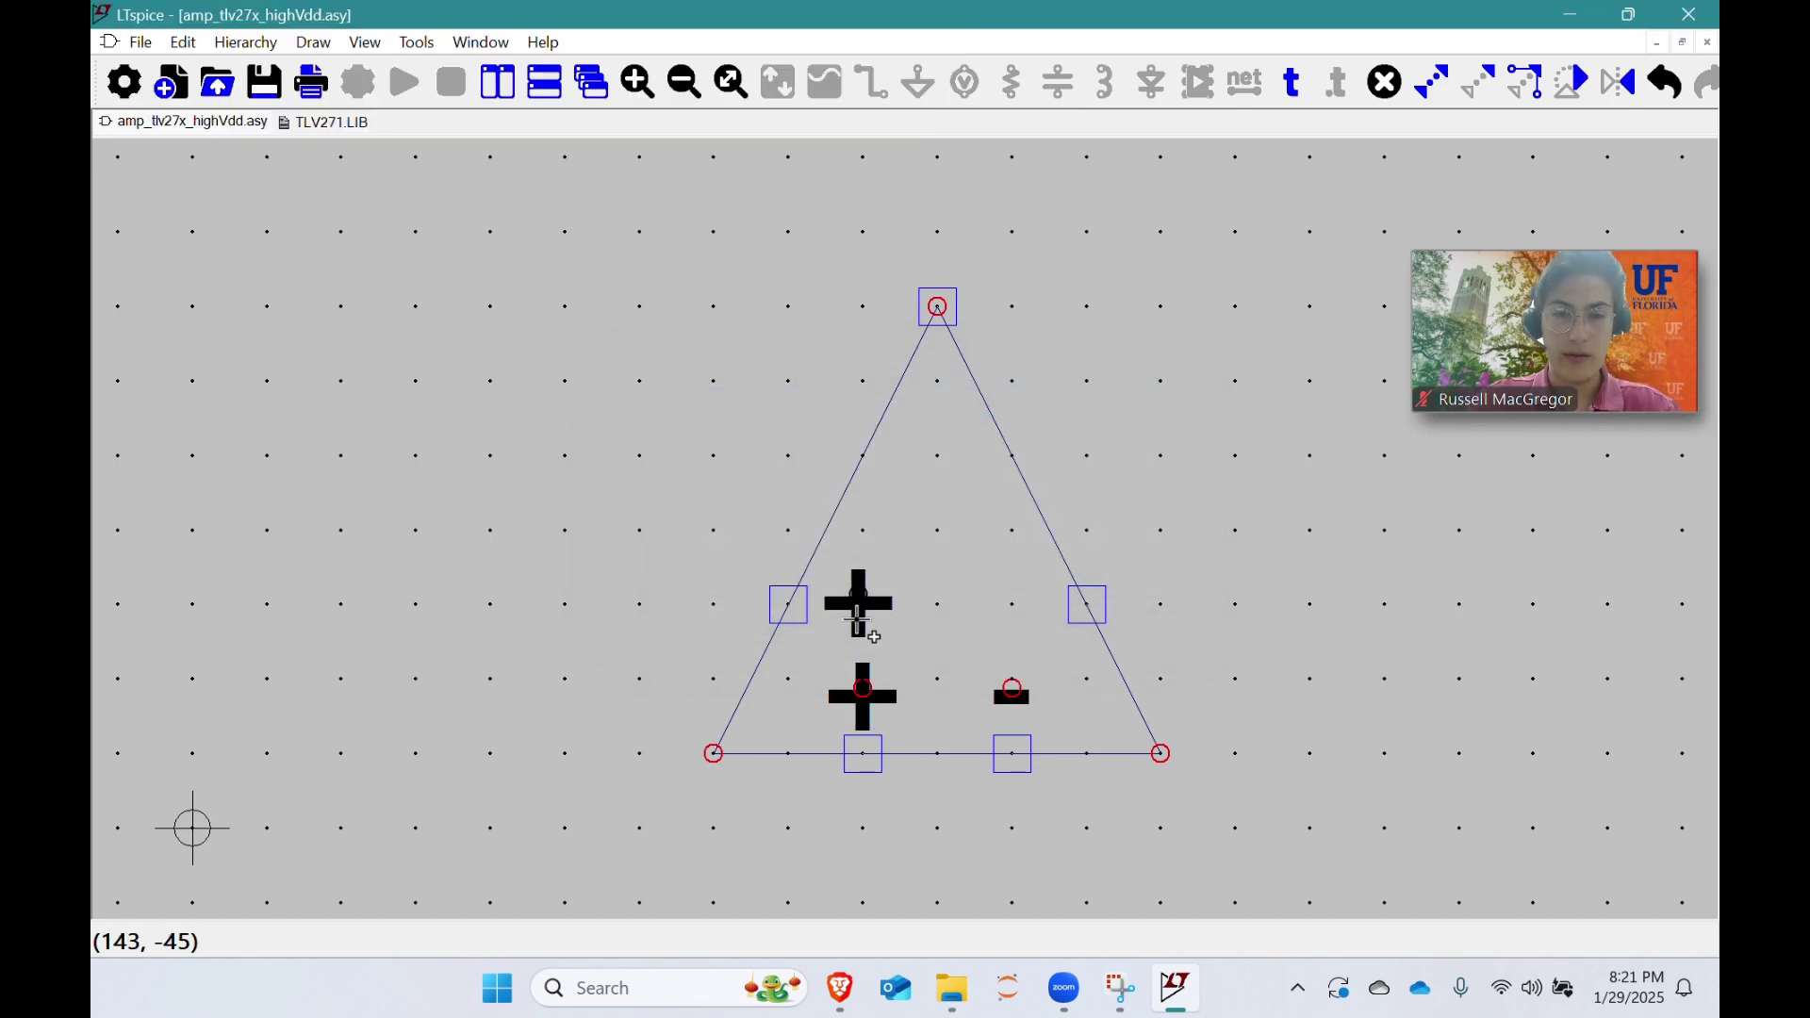
Step: Duplicate the "+" text beside pin 3 and the "-" text beside pin 4, both inside the triangle
click(849, 619)
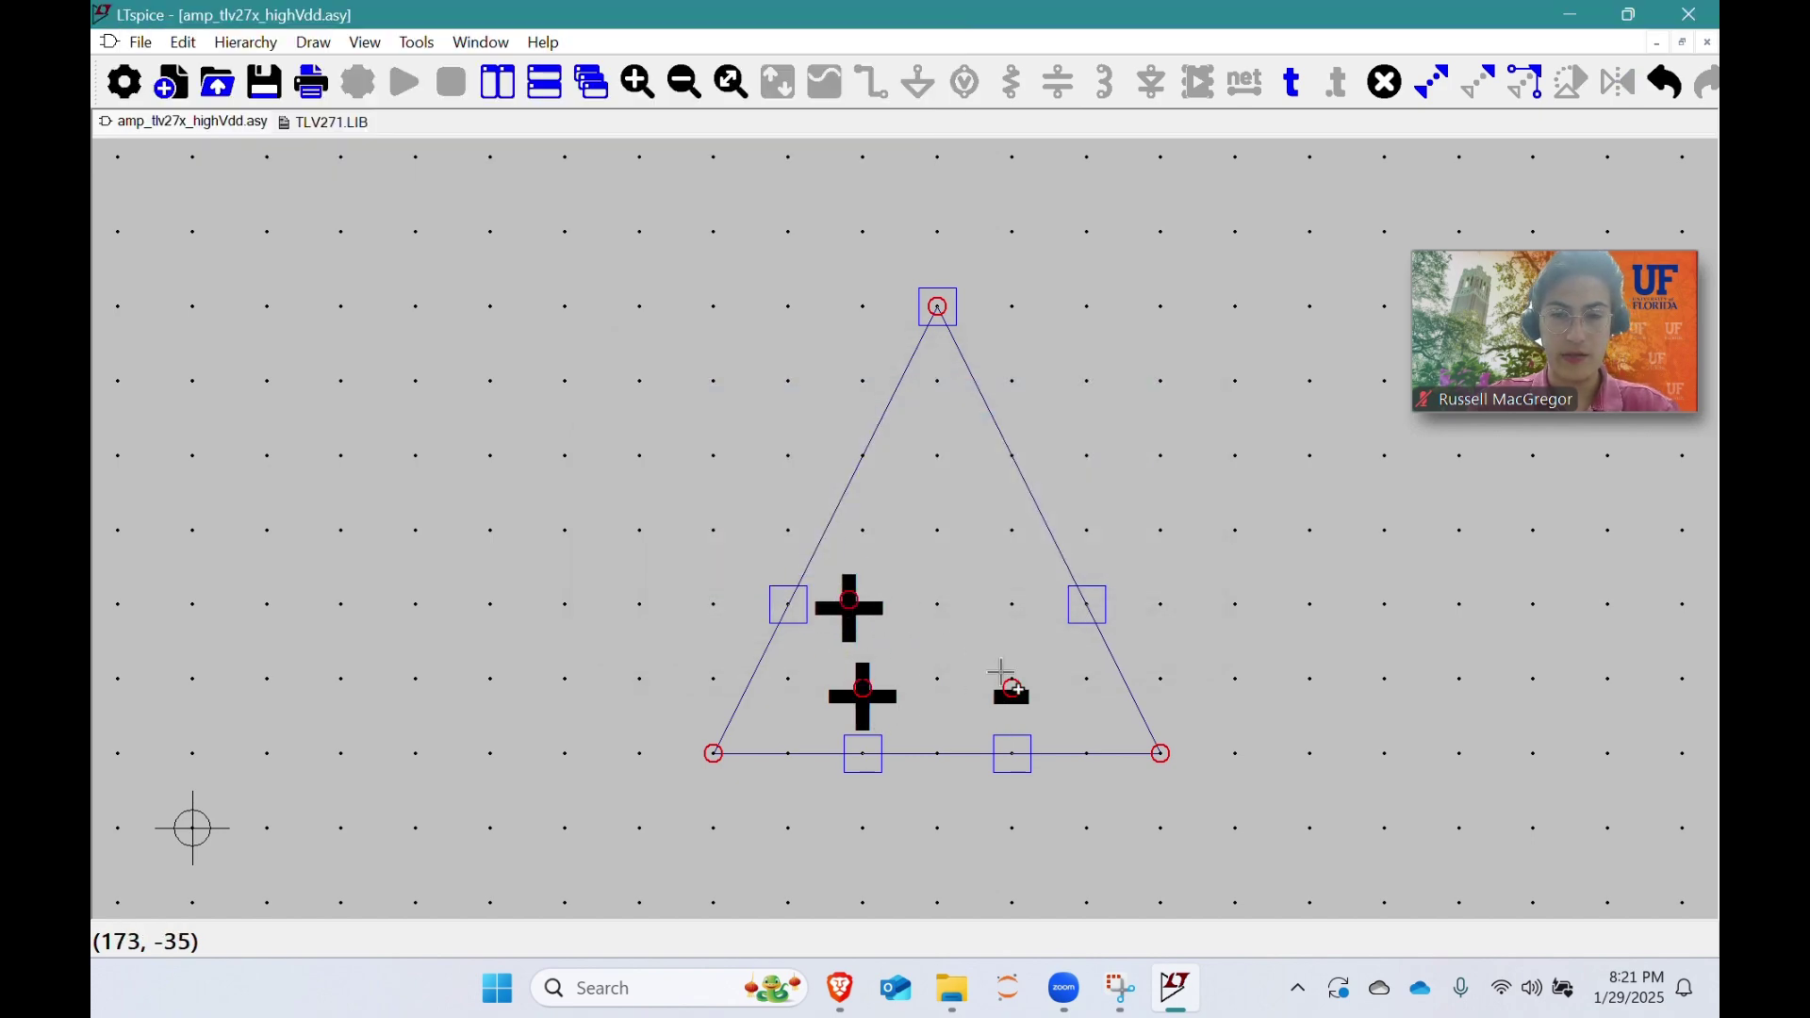
click(1025, 709)
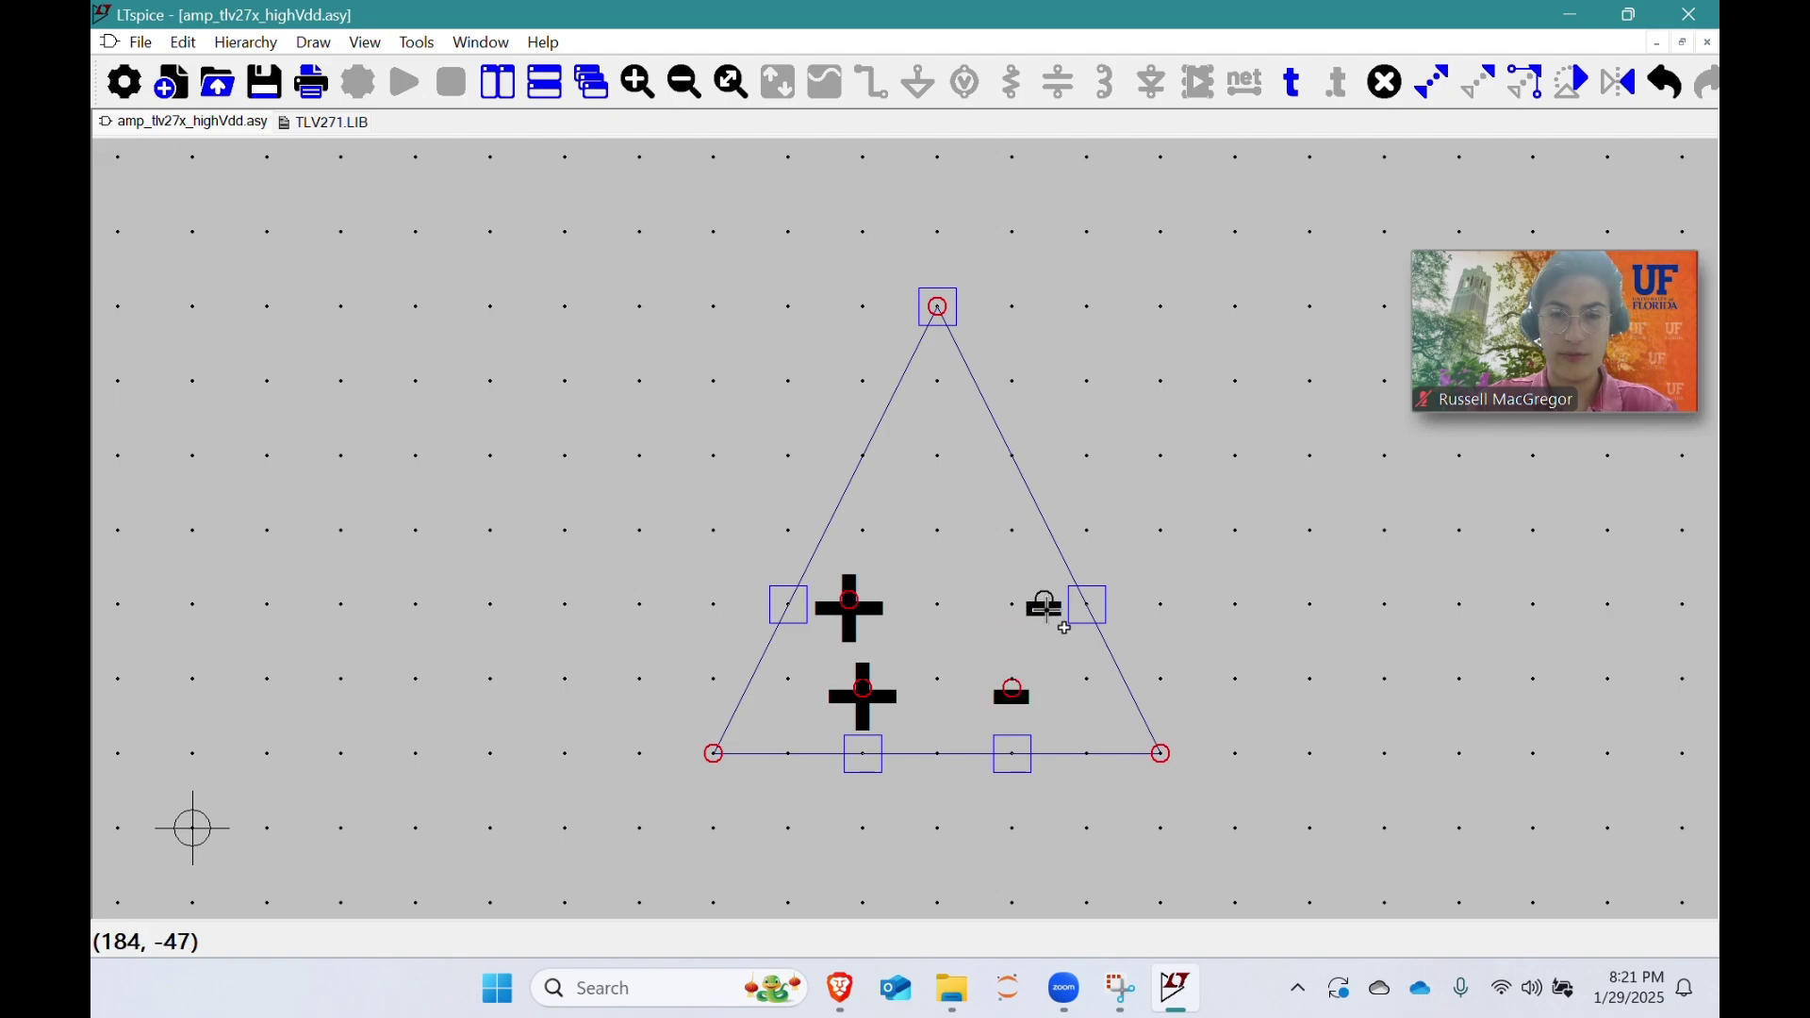
click(1047, 610)
Step: Add the text "TLV272" with Center justification in the empty area to the left of the triangle
scroll(1150, 471, down, 1)
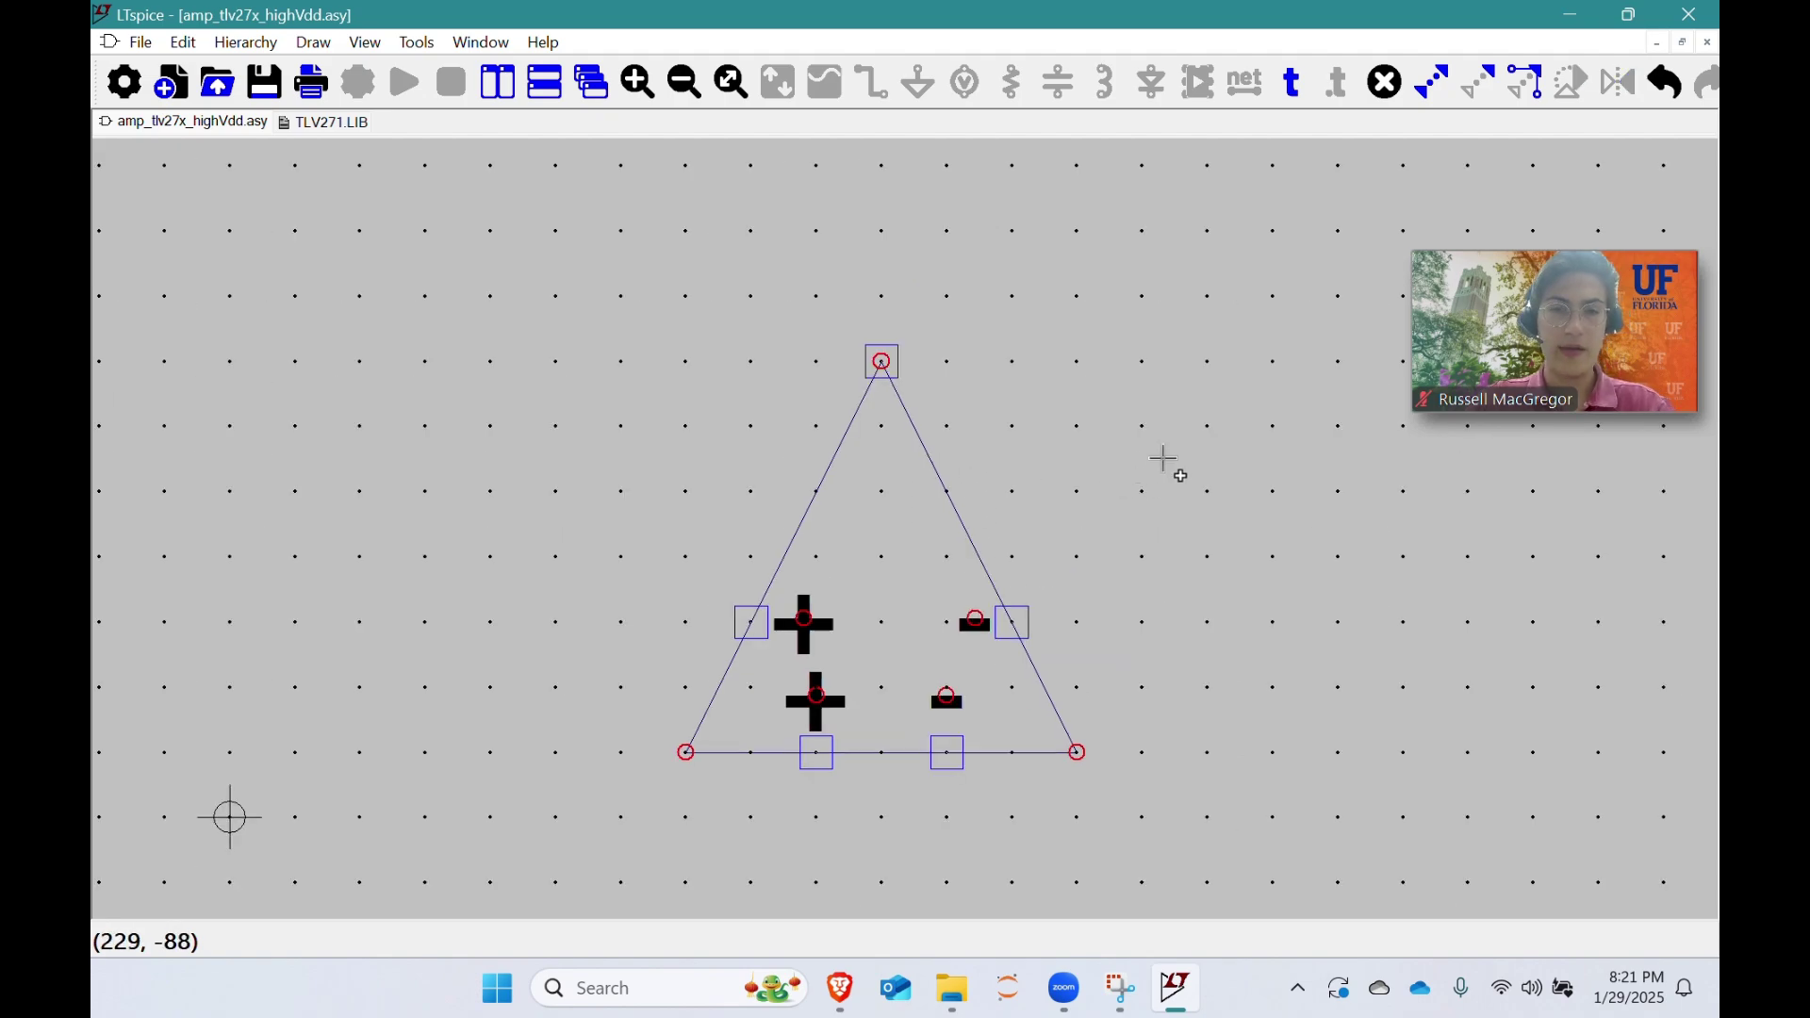
scroll(1162, 491, up, 1)
scroll(1154, 505, down, 1)
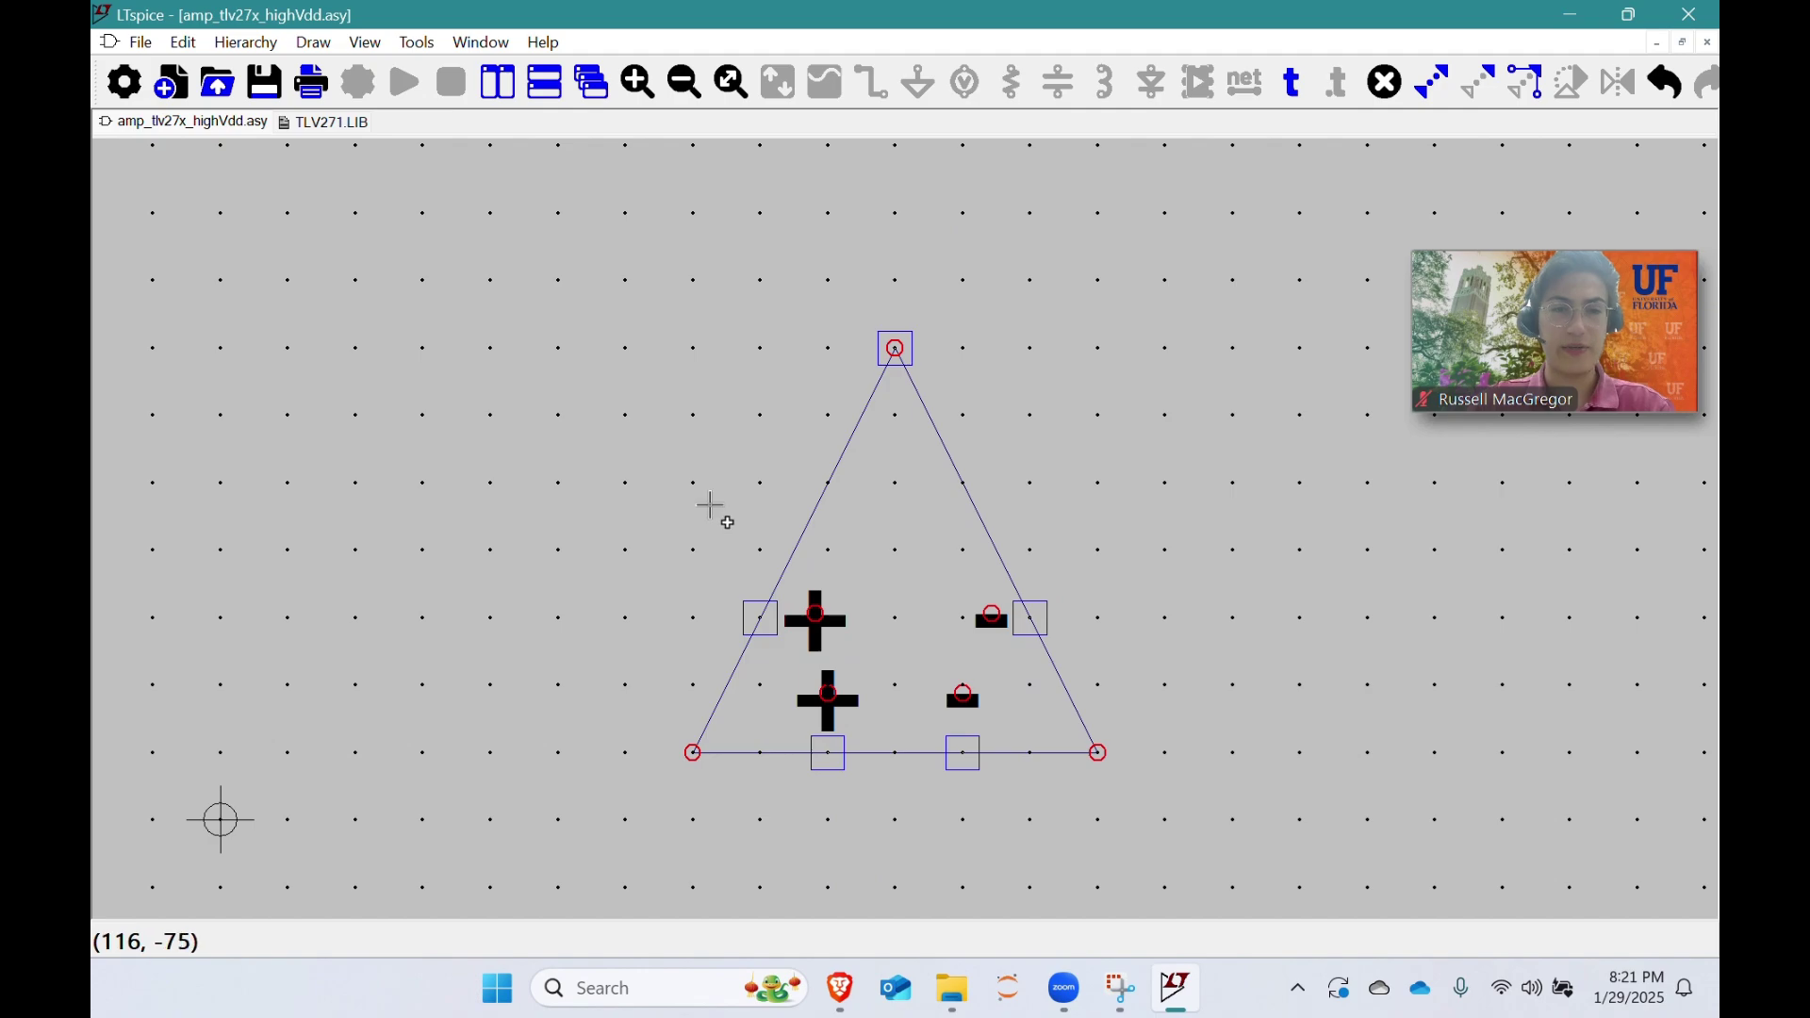
text(tt)
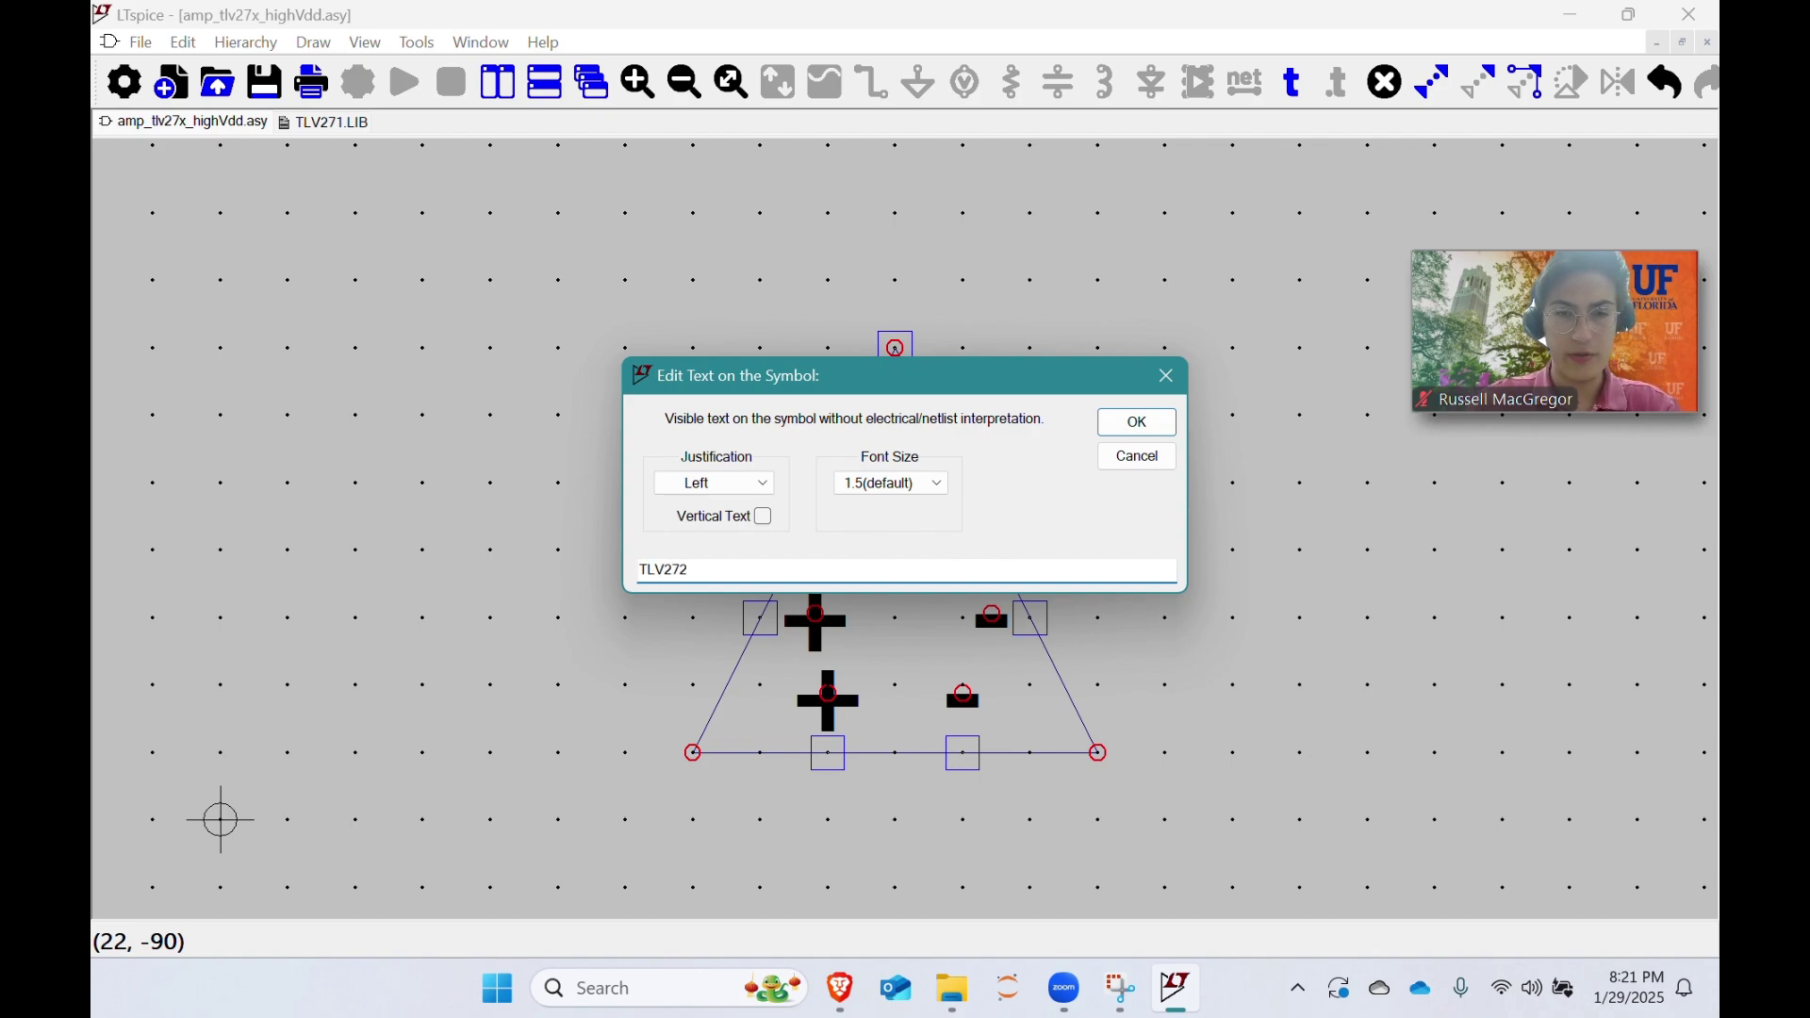
click(717, 482)
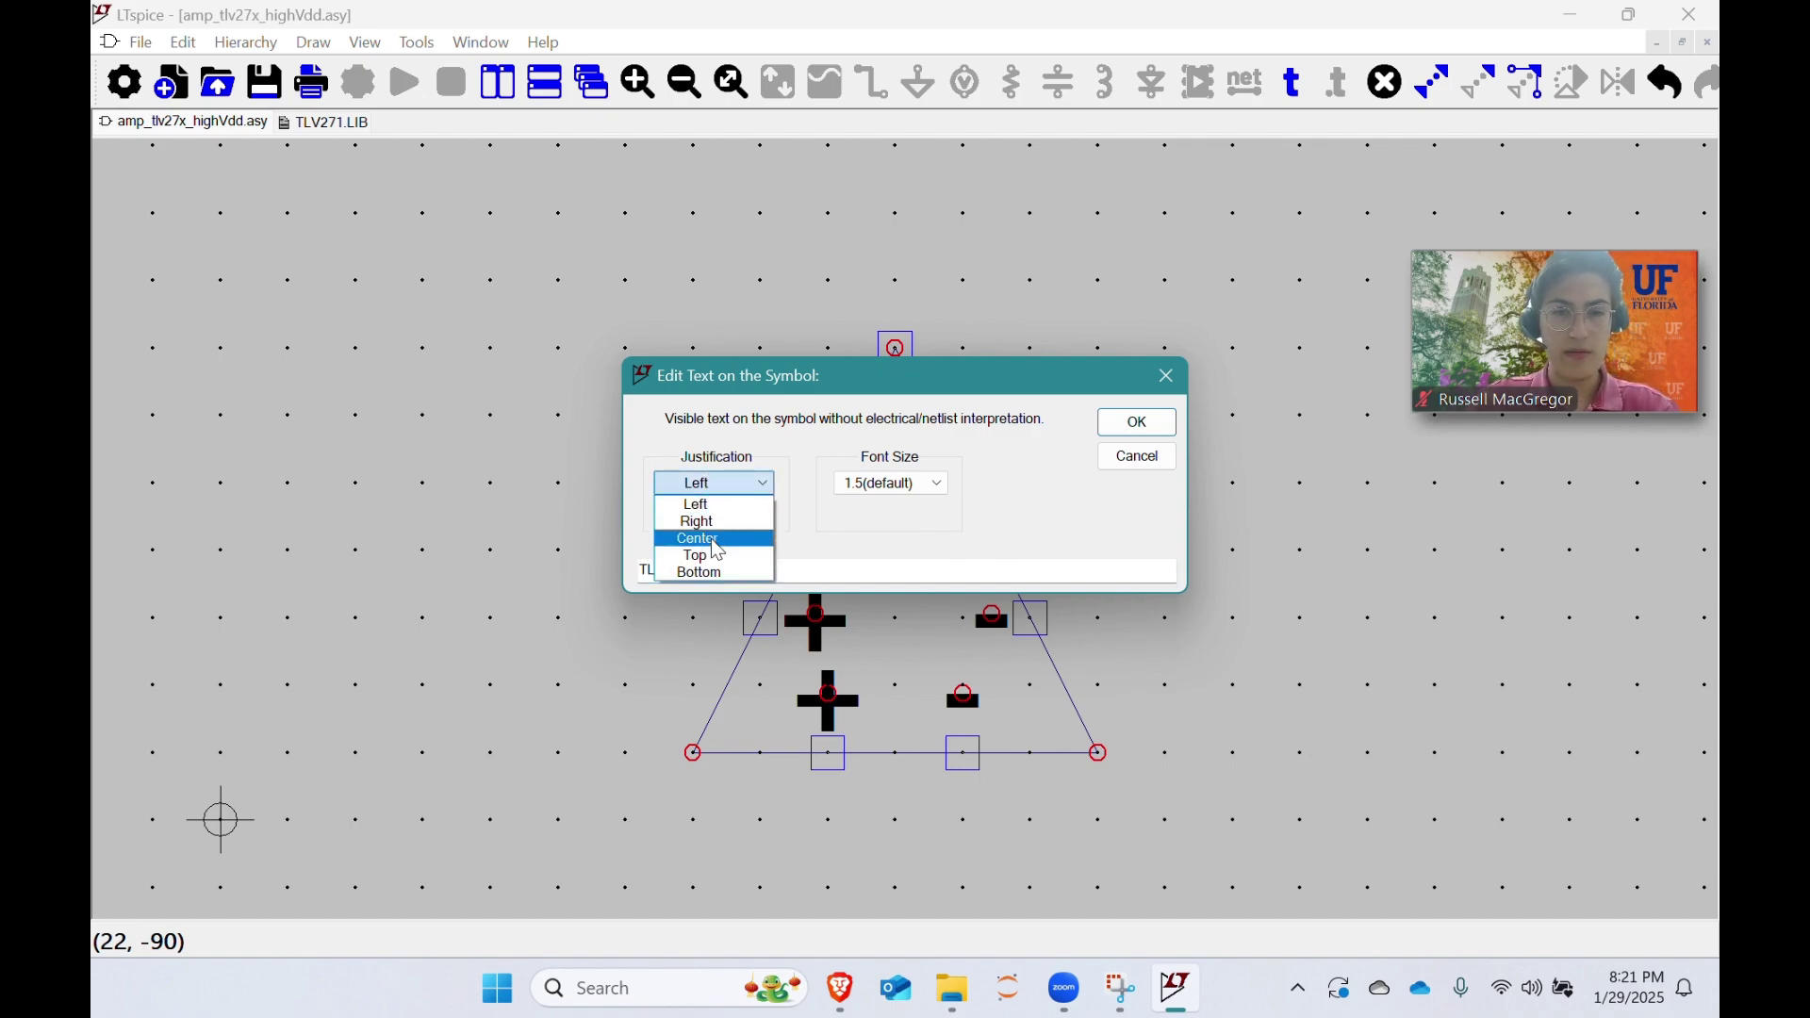
click(707, 537)
click(1138, 421)
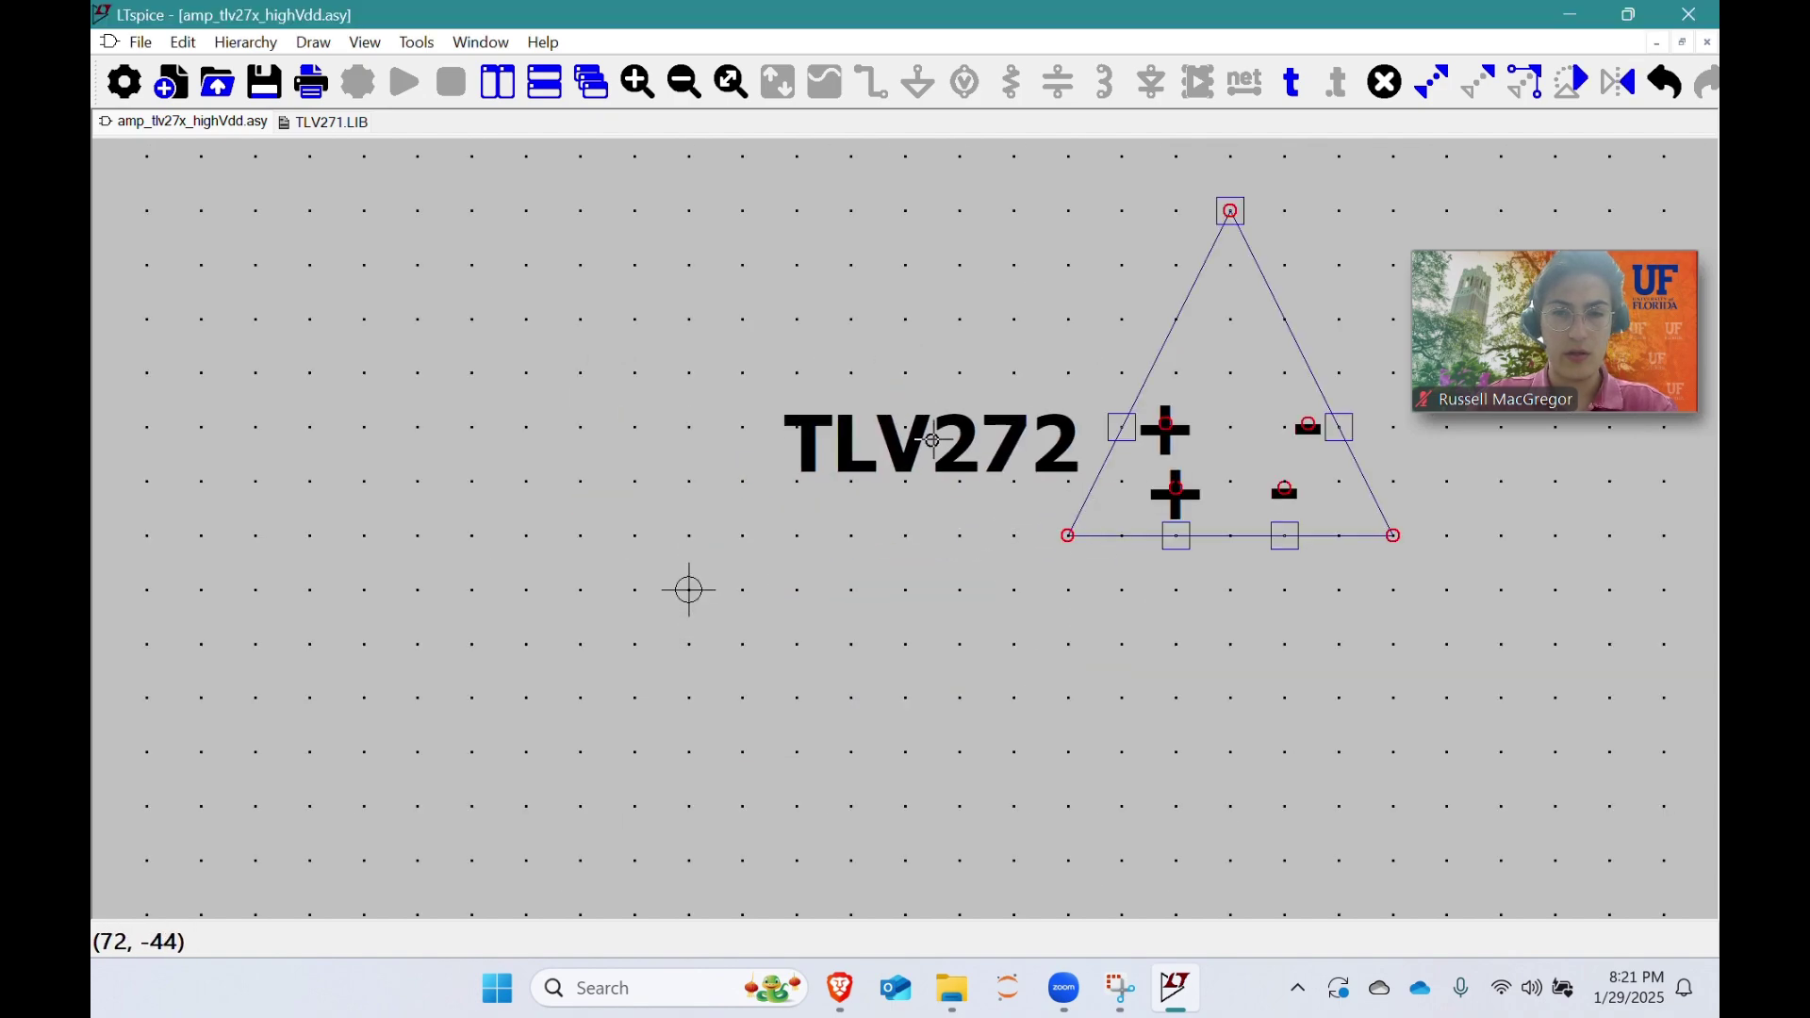
click(903, 405)
Step: Set the font size of the TLV272 text to 1.0
right_click(902, 405)
click(891, 483)
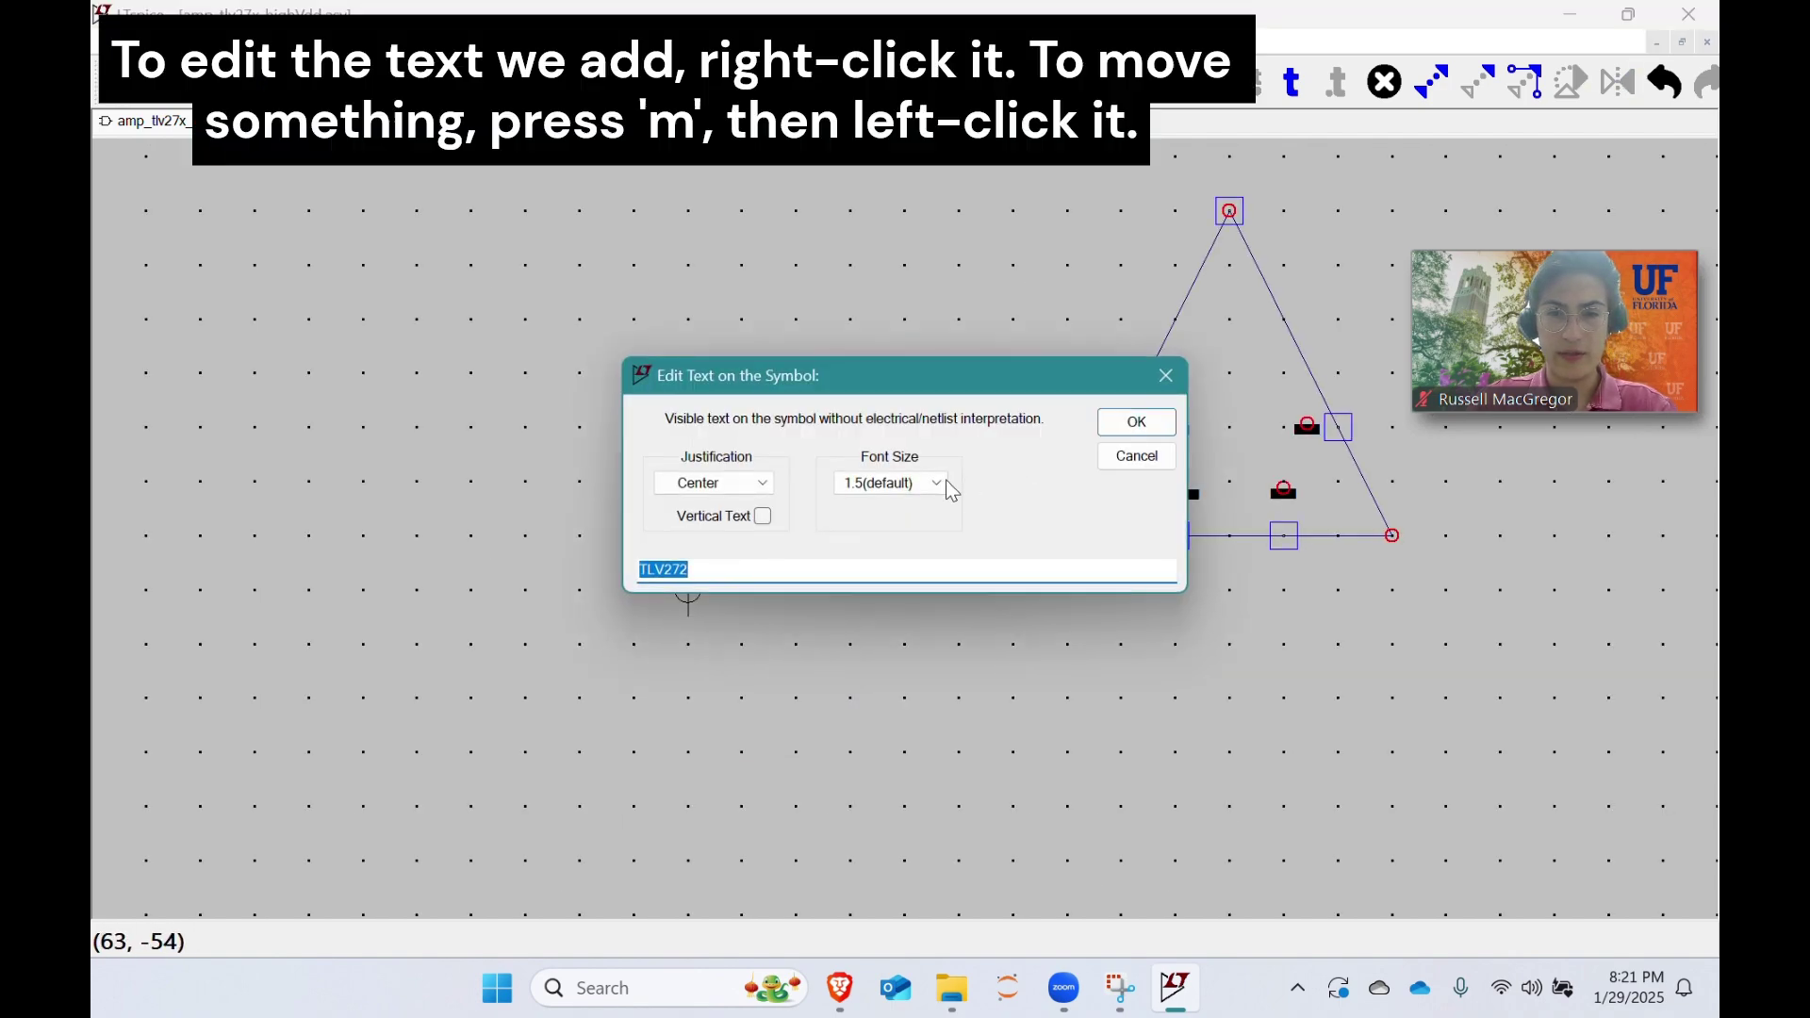
click(891, 482)
click(888, 521)
click(1135, 421)
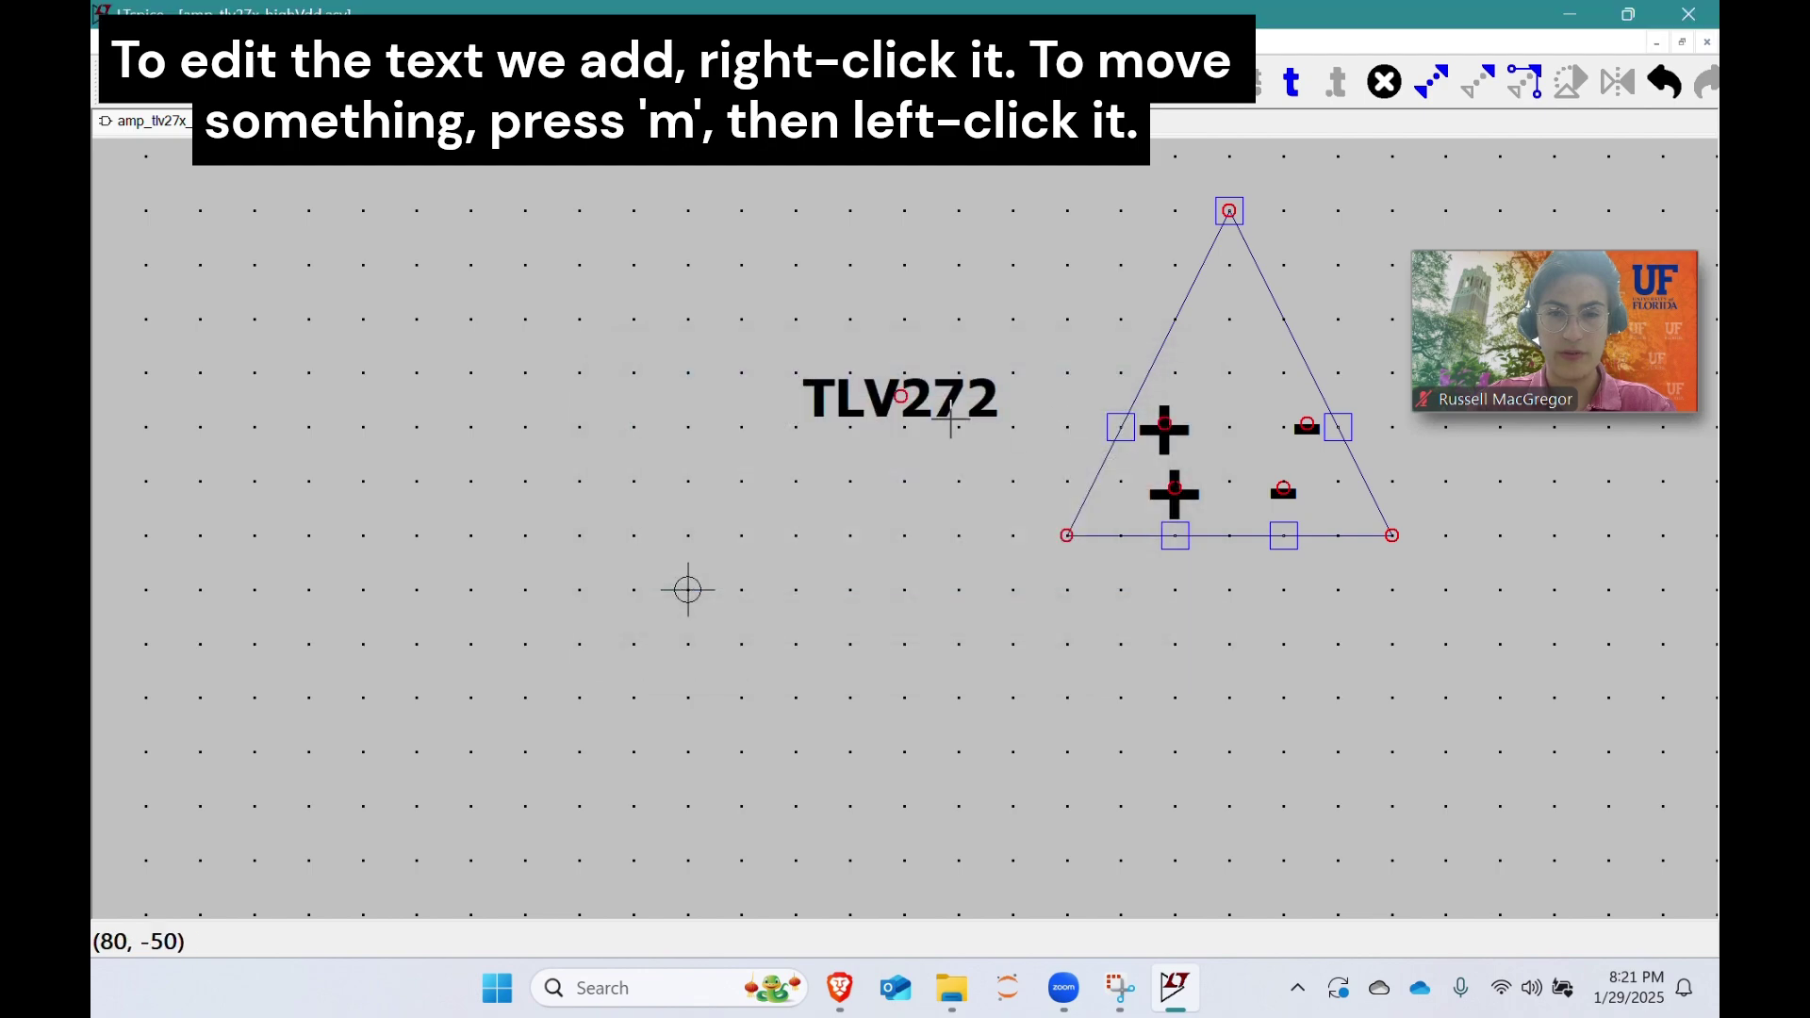
right_click(910, 404)
click(1130, 423)
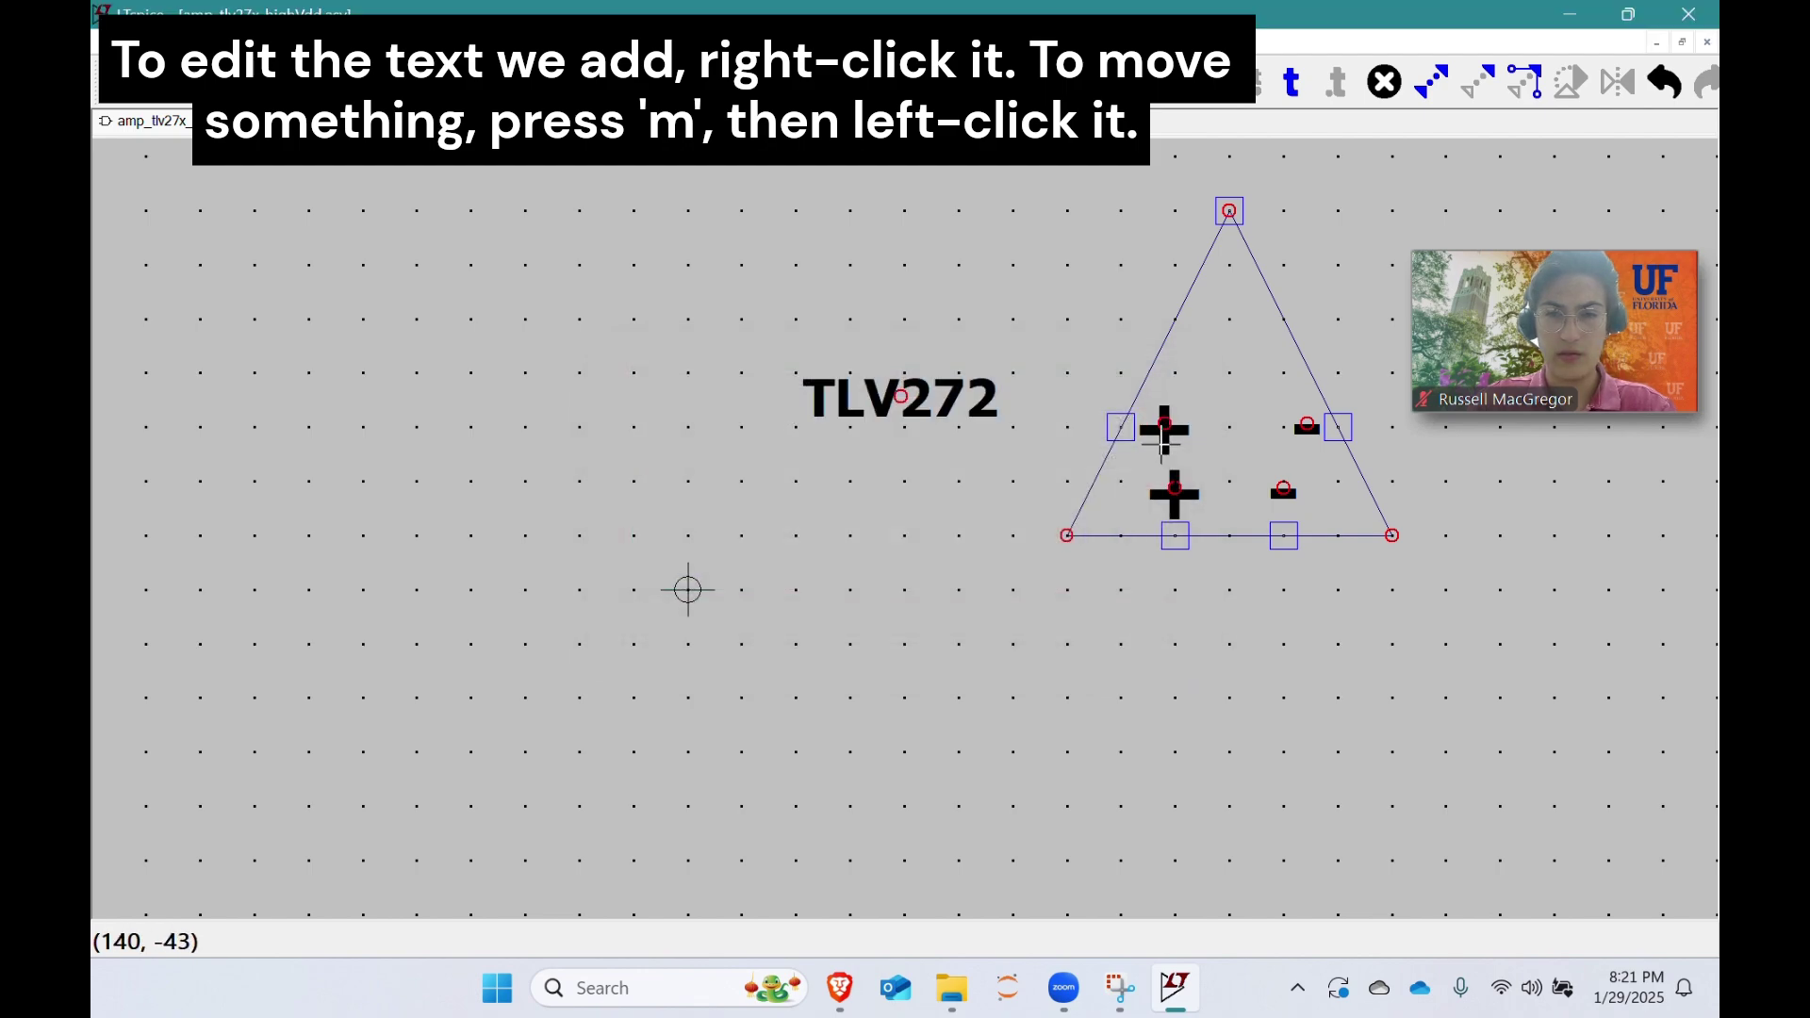
Step: Set the font size of the "+" and "-" texts beside the triangle's side pins to 1.0
right_click(1167, 462)
click(891, 483)
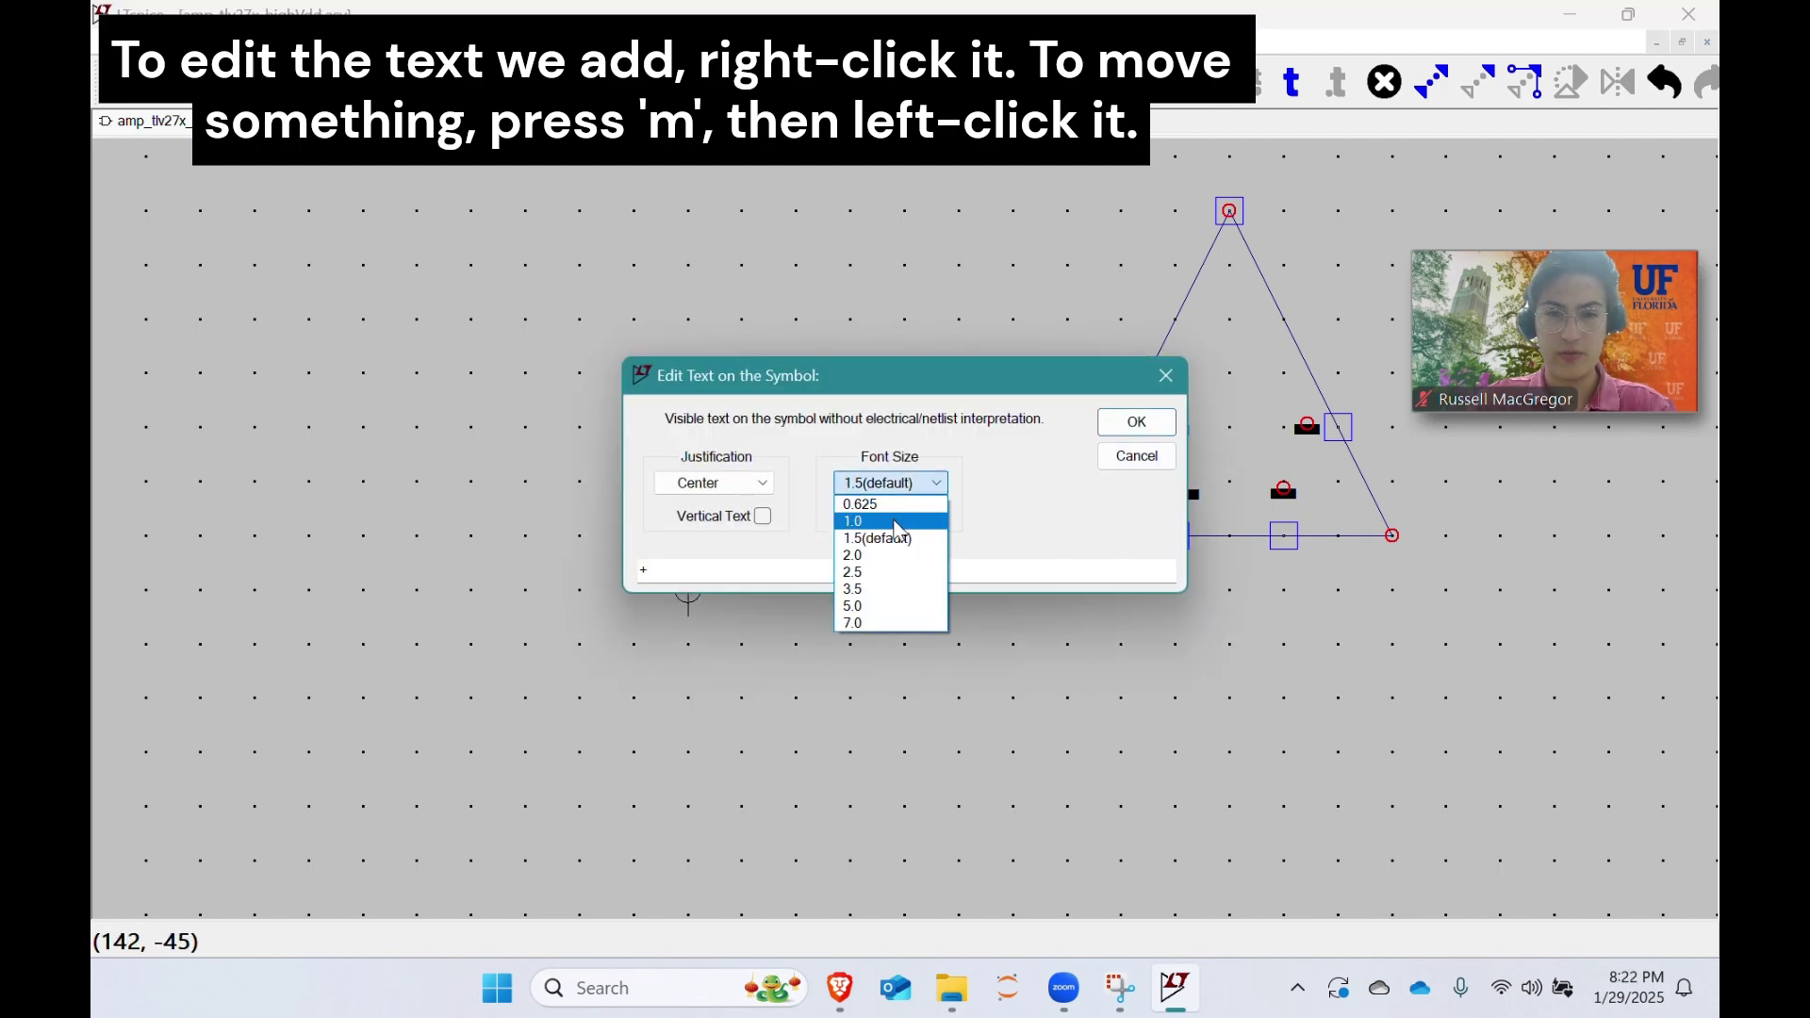
click(888, 521)
click(1131, 426)
right_click(1299, 422)
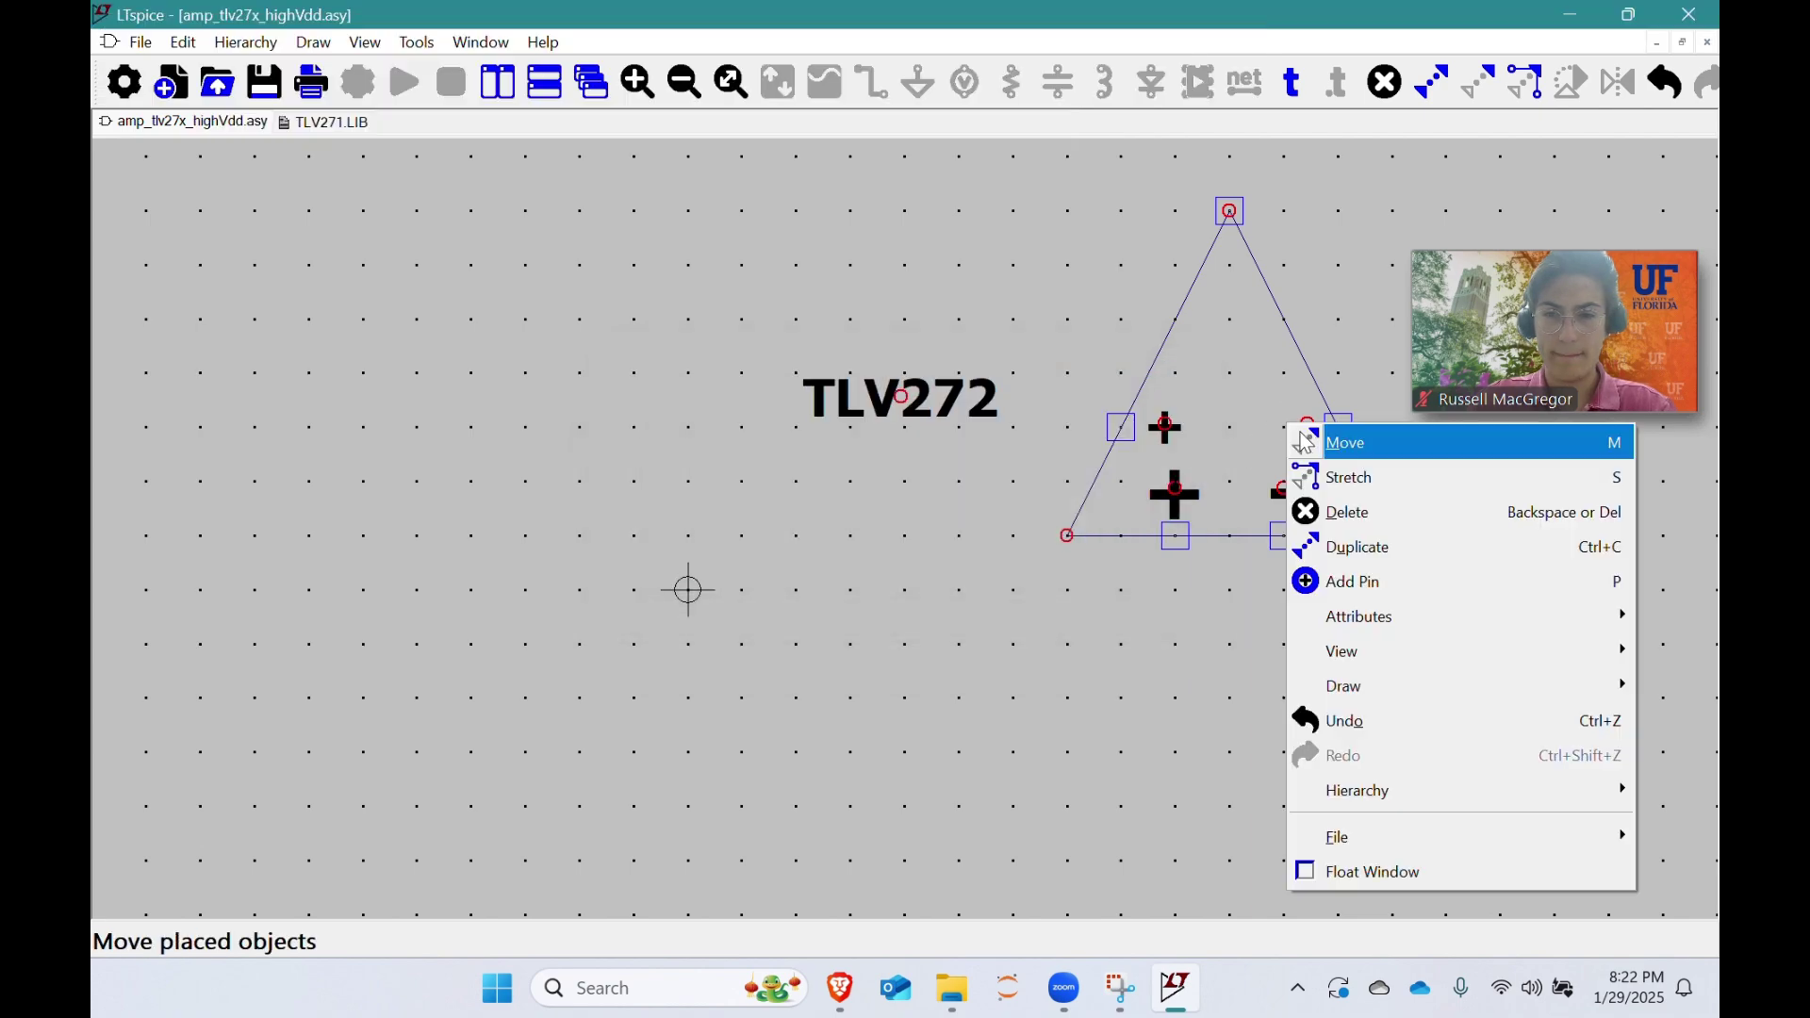
key(Escape)
right_click(1307, 429)
click(937, 484)
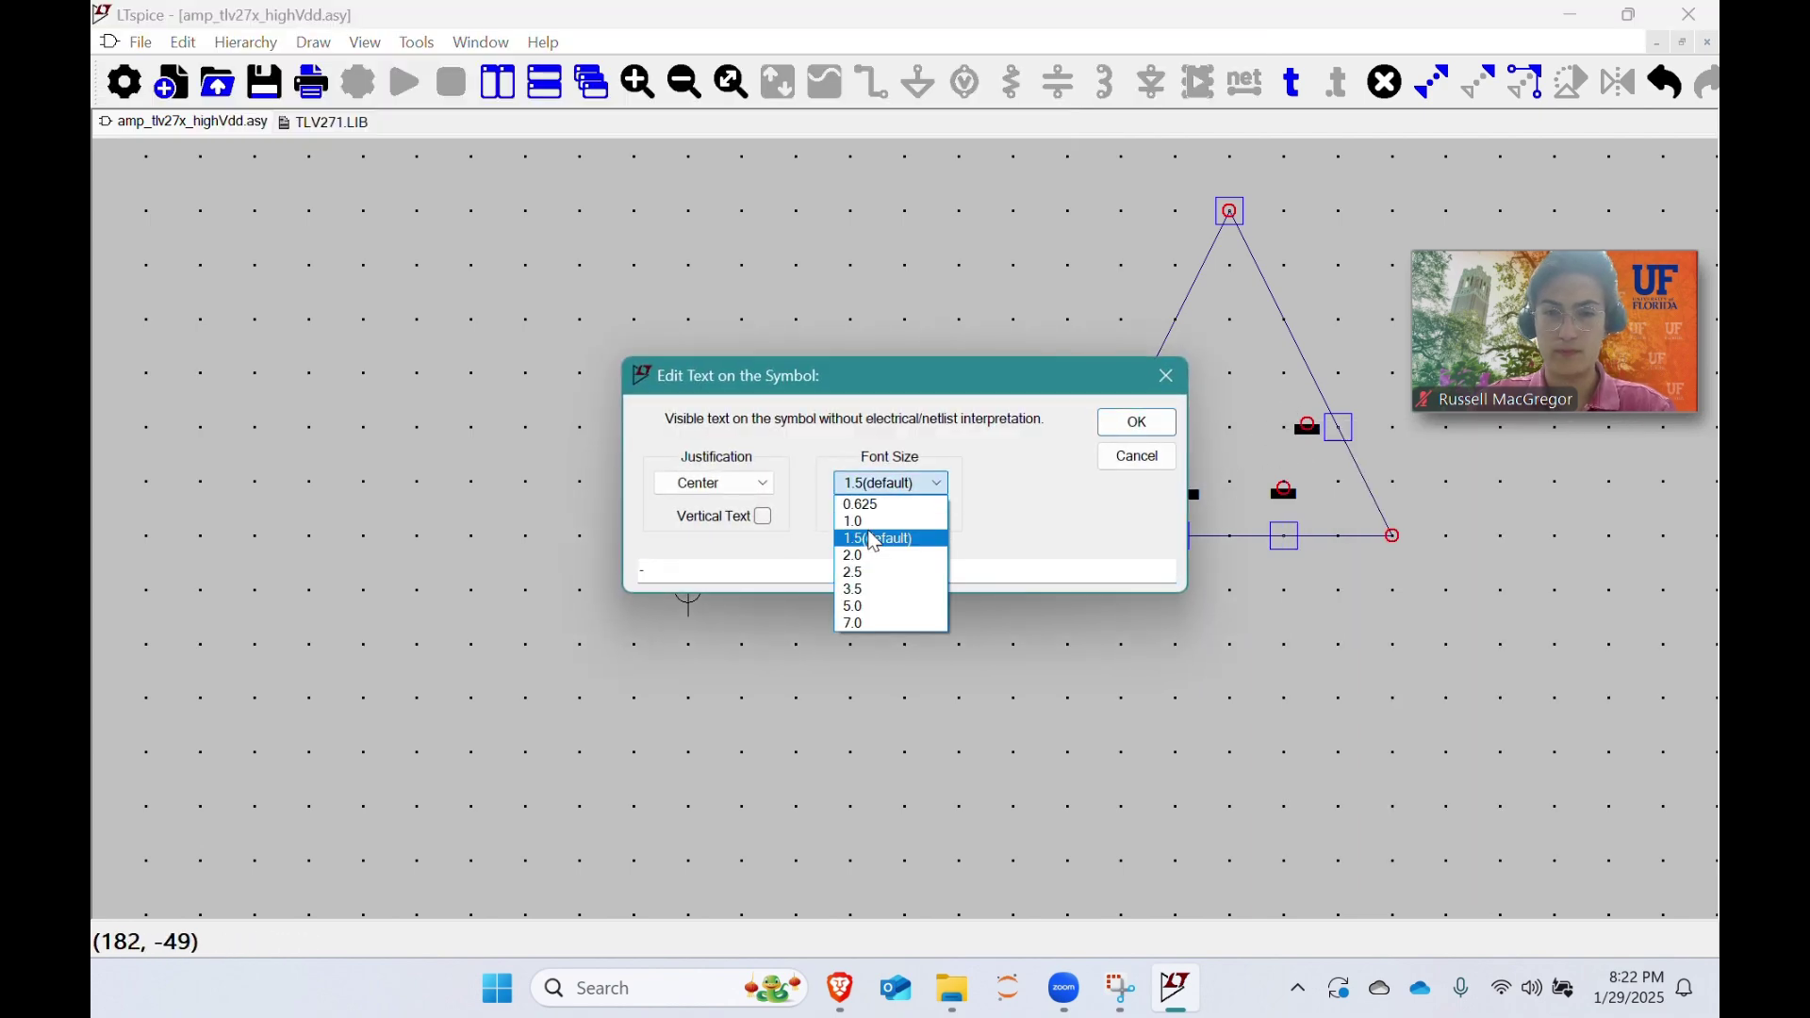
click(888, 526)
click(1137, 423)
Step: Set the font size of the "+" and "-" texts above the triangle's base pins to 1.0
right_click(1172, 492)
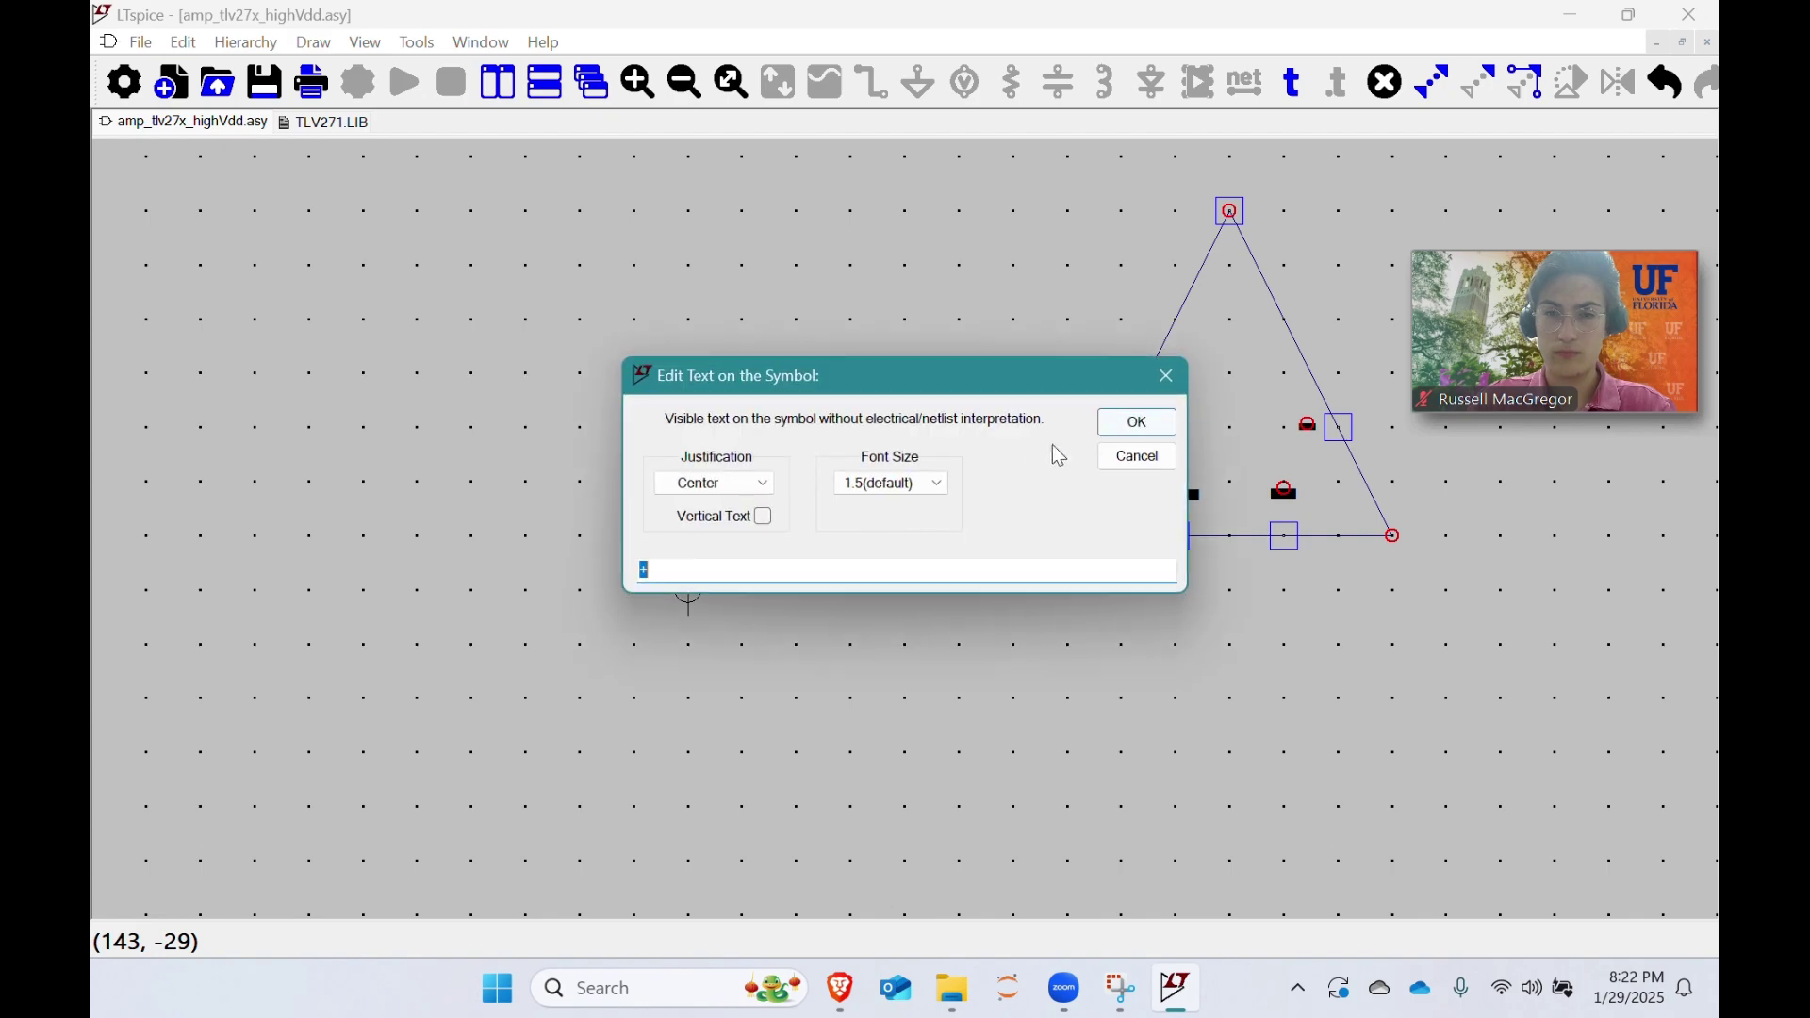
click(927, 490)
click(927, 489)
click(888, 526)
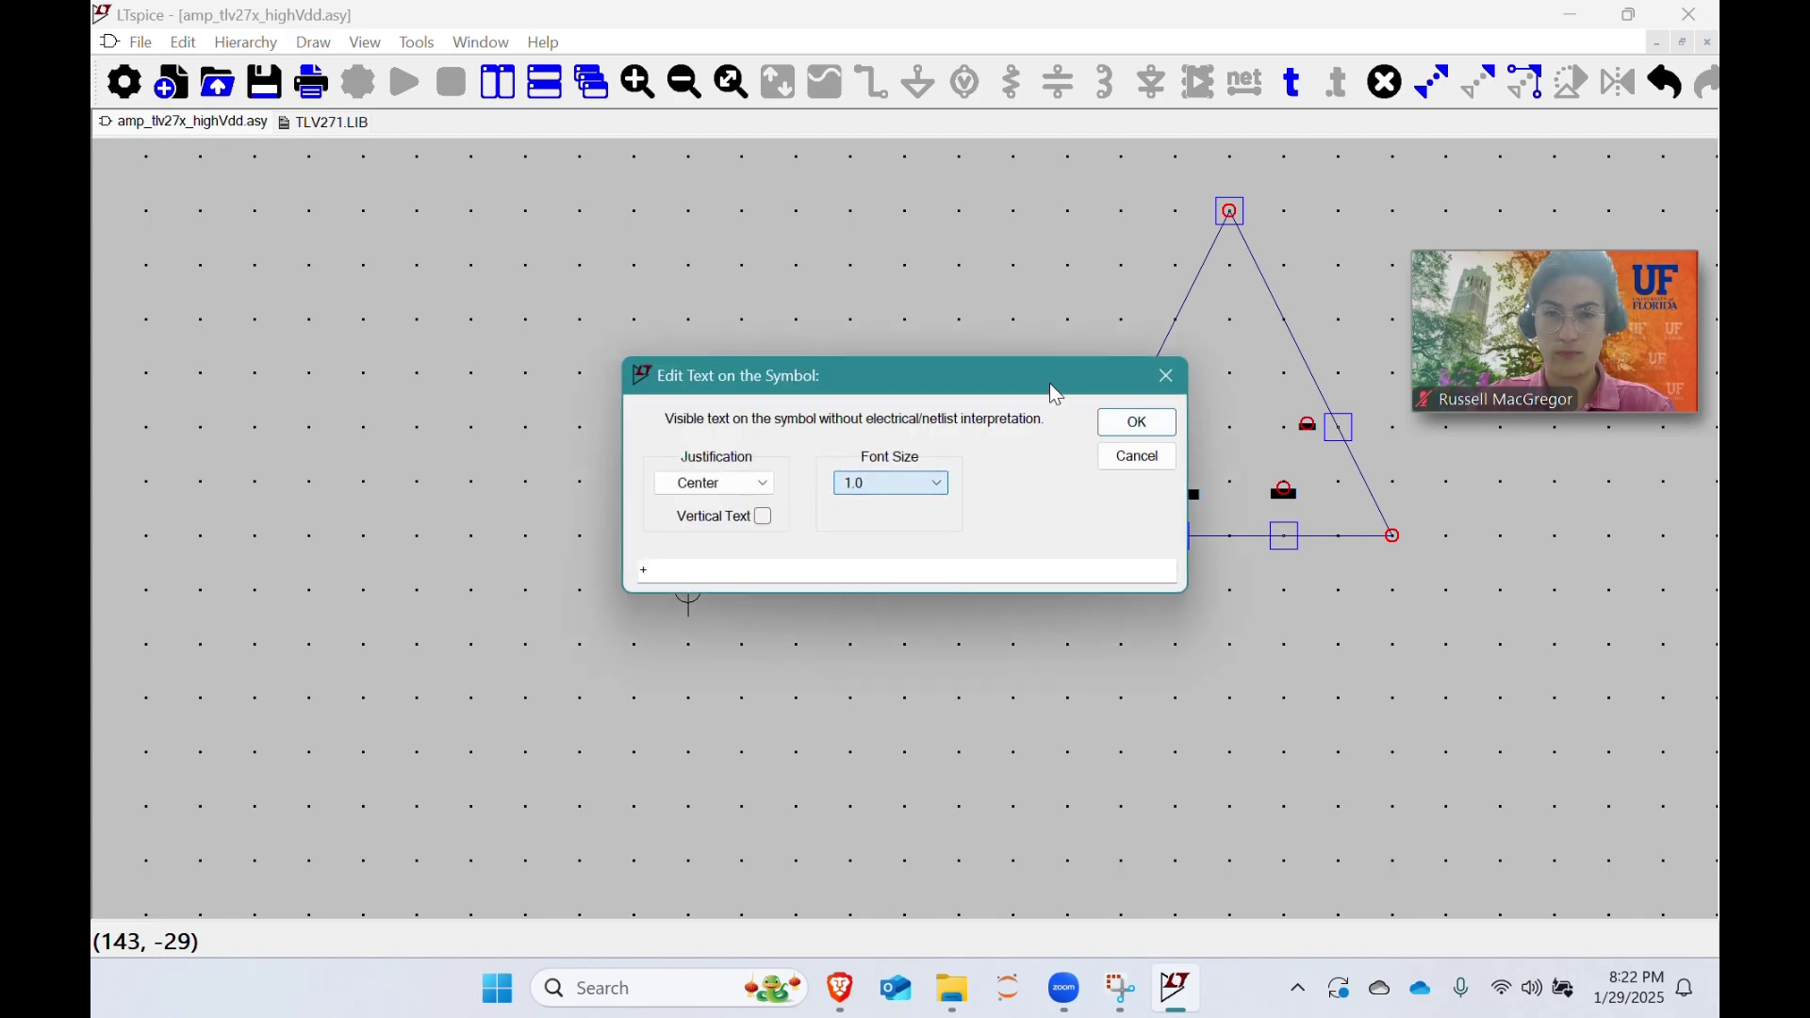
click(1138, 423)
right_click(1280, 489)
click(905, 484)
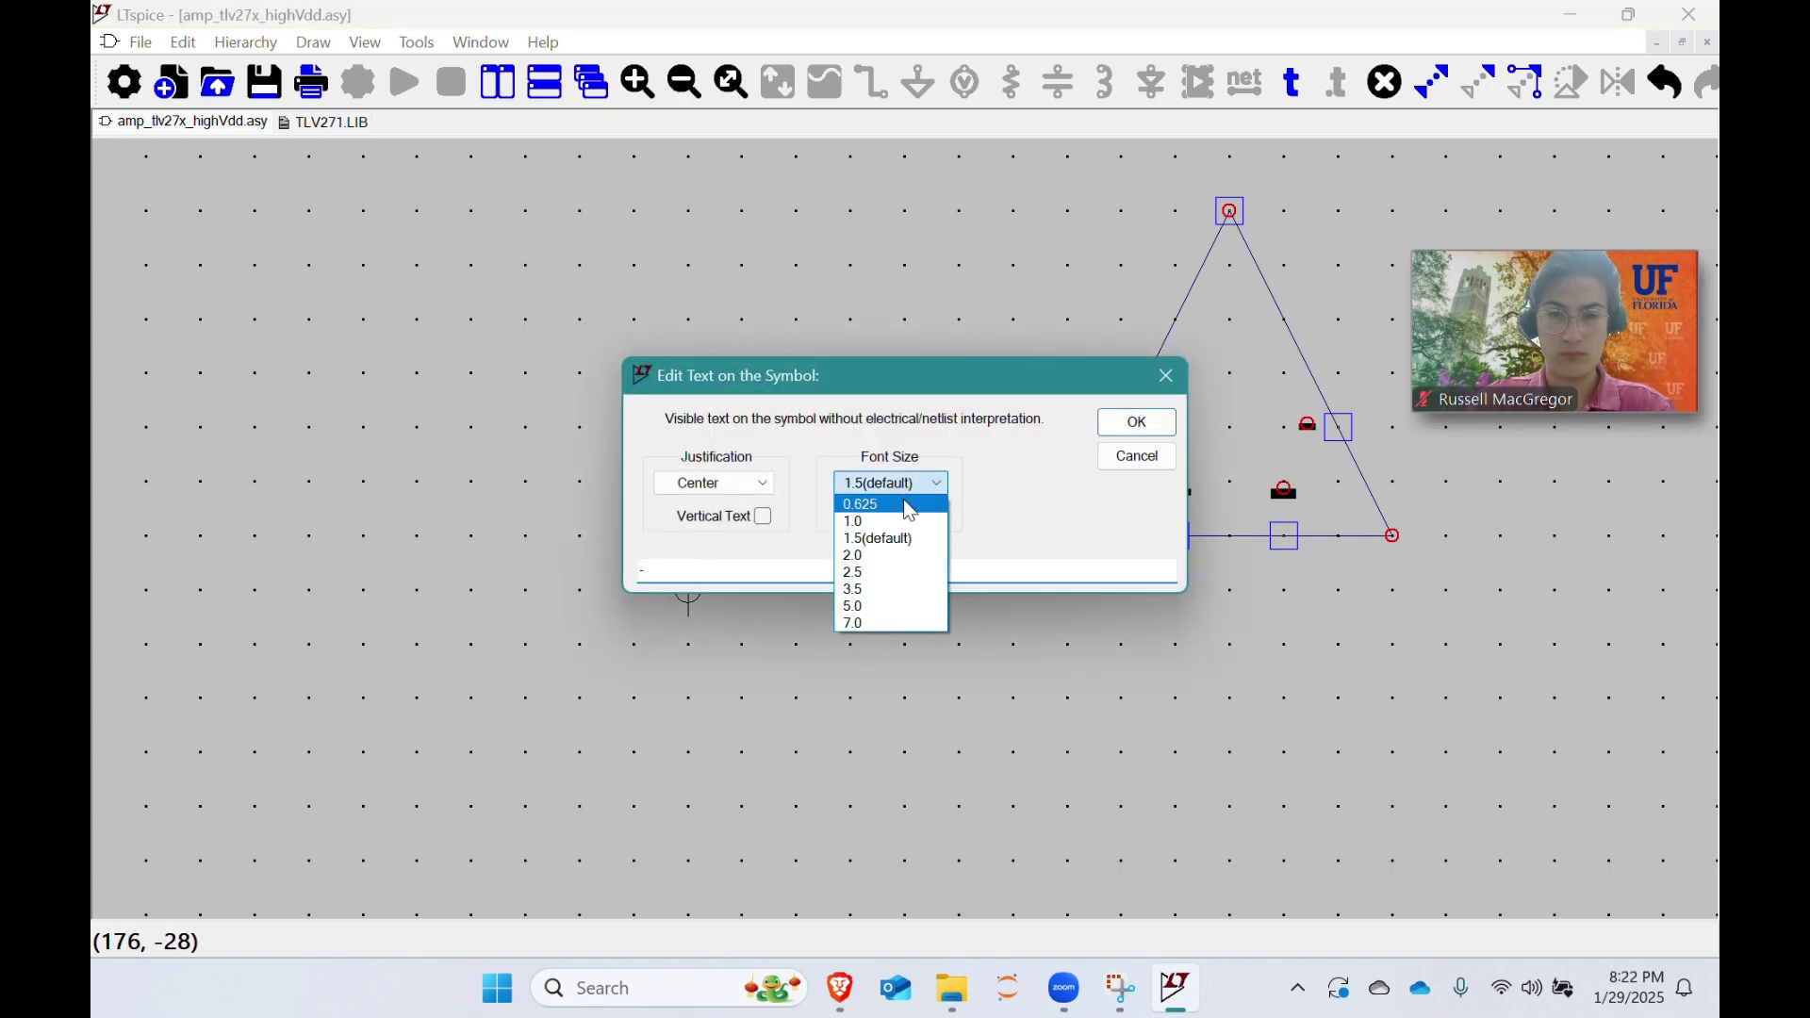
click(903, 517)
click(1138, 423)
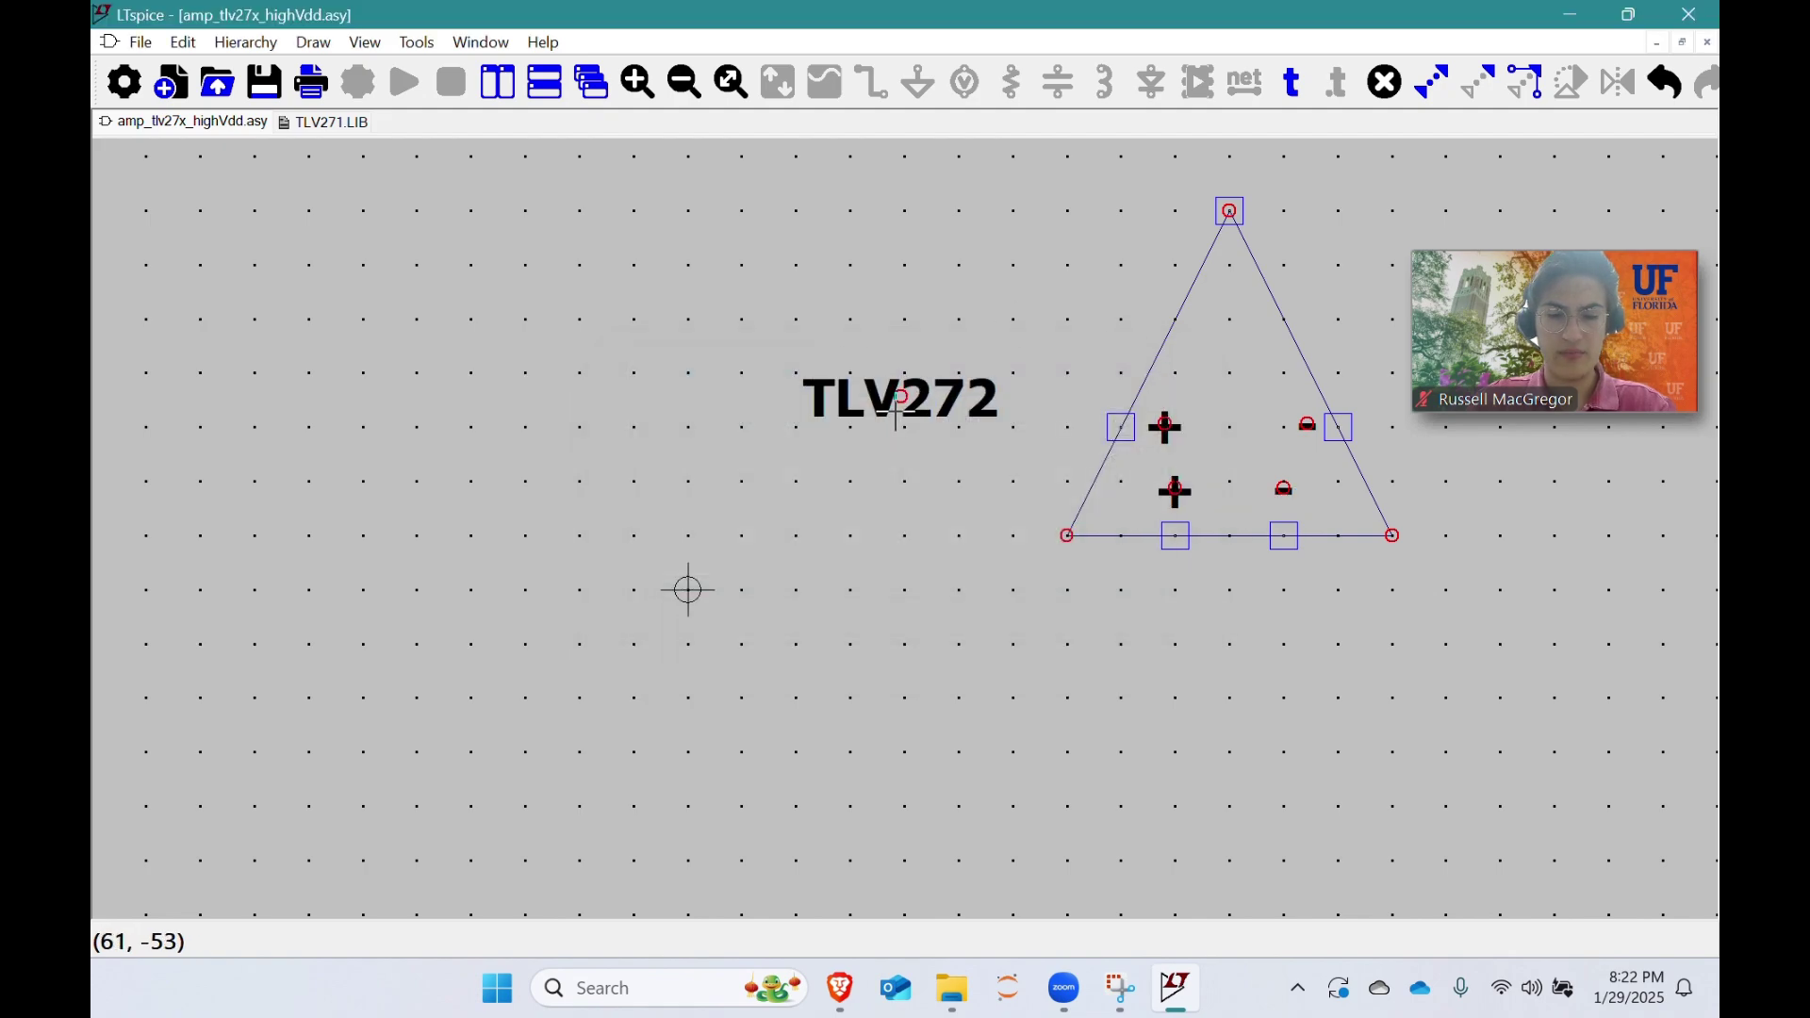
Step: Move the TLV272 text to the middle of the triangle and rotate it to read vertically upward
drag(901, 401, 1243, 421)
key(ctrl+r)
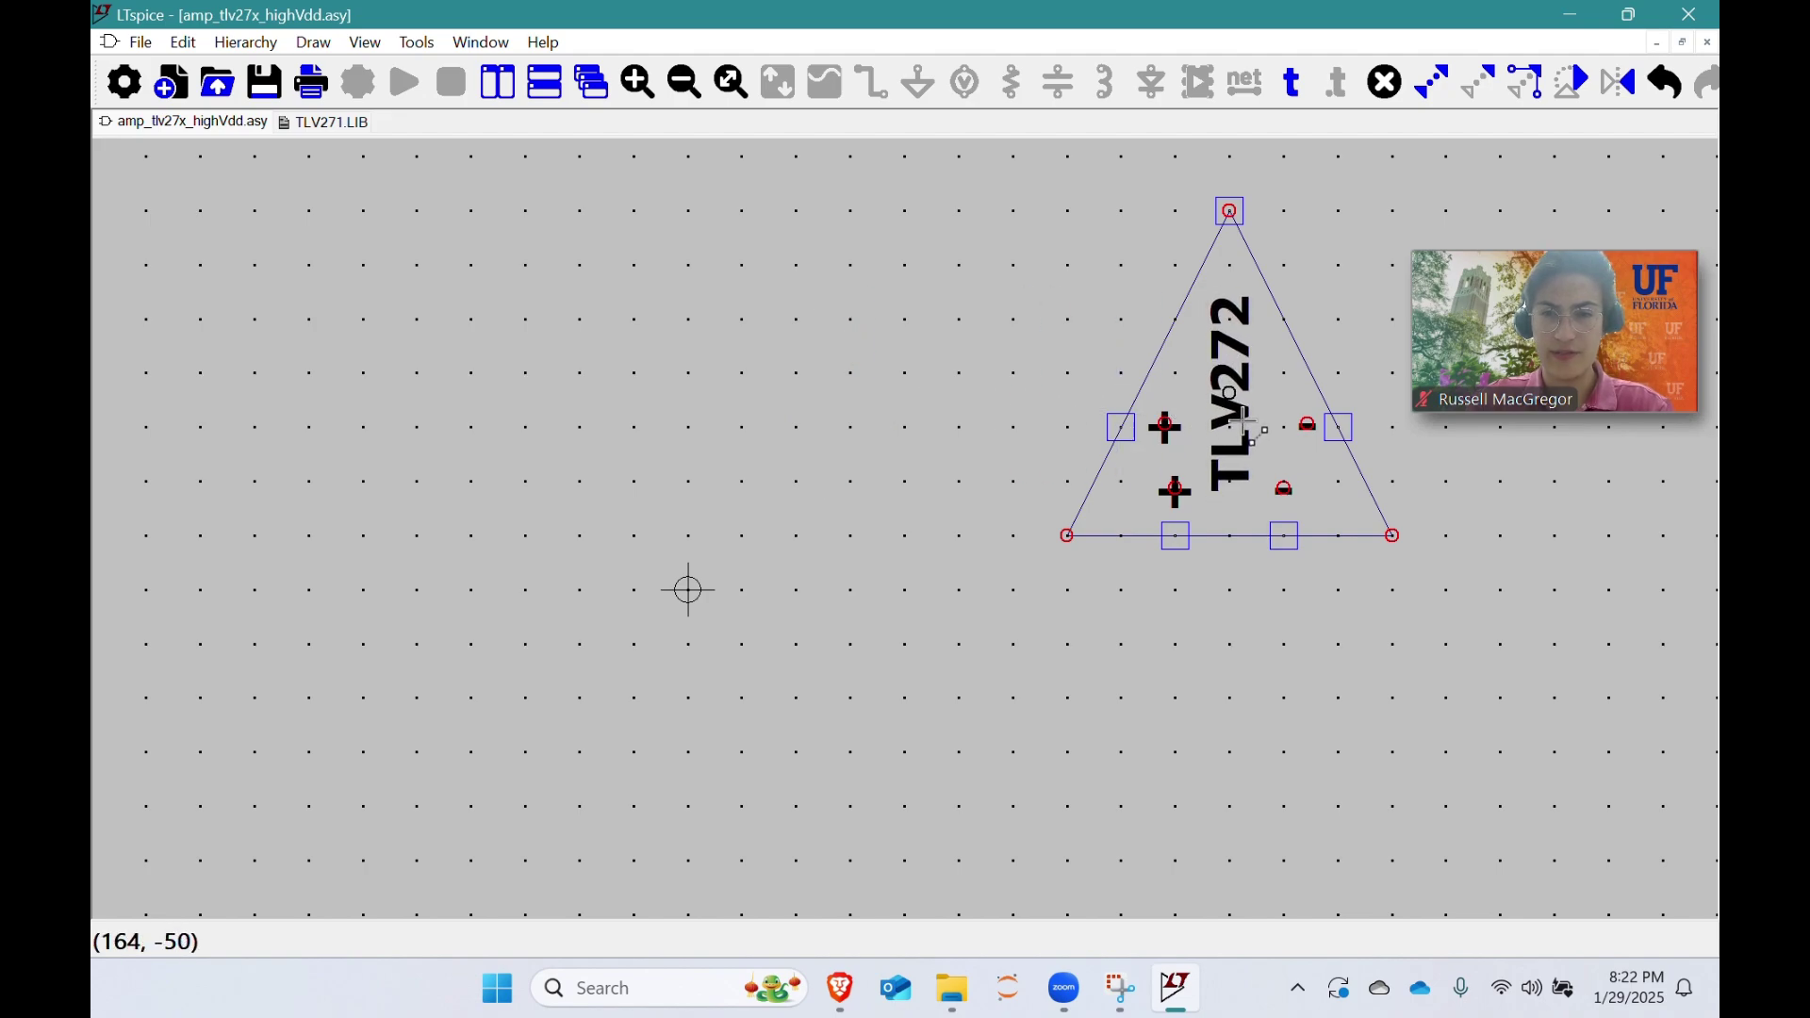
Step: Move the whole symbol, with its pins and texts, so that the triangle's apex sits on the origin marker
drag(1392, 663, 1236, 728)
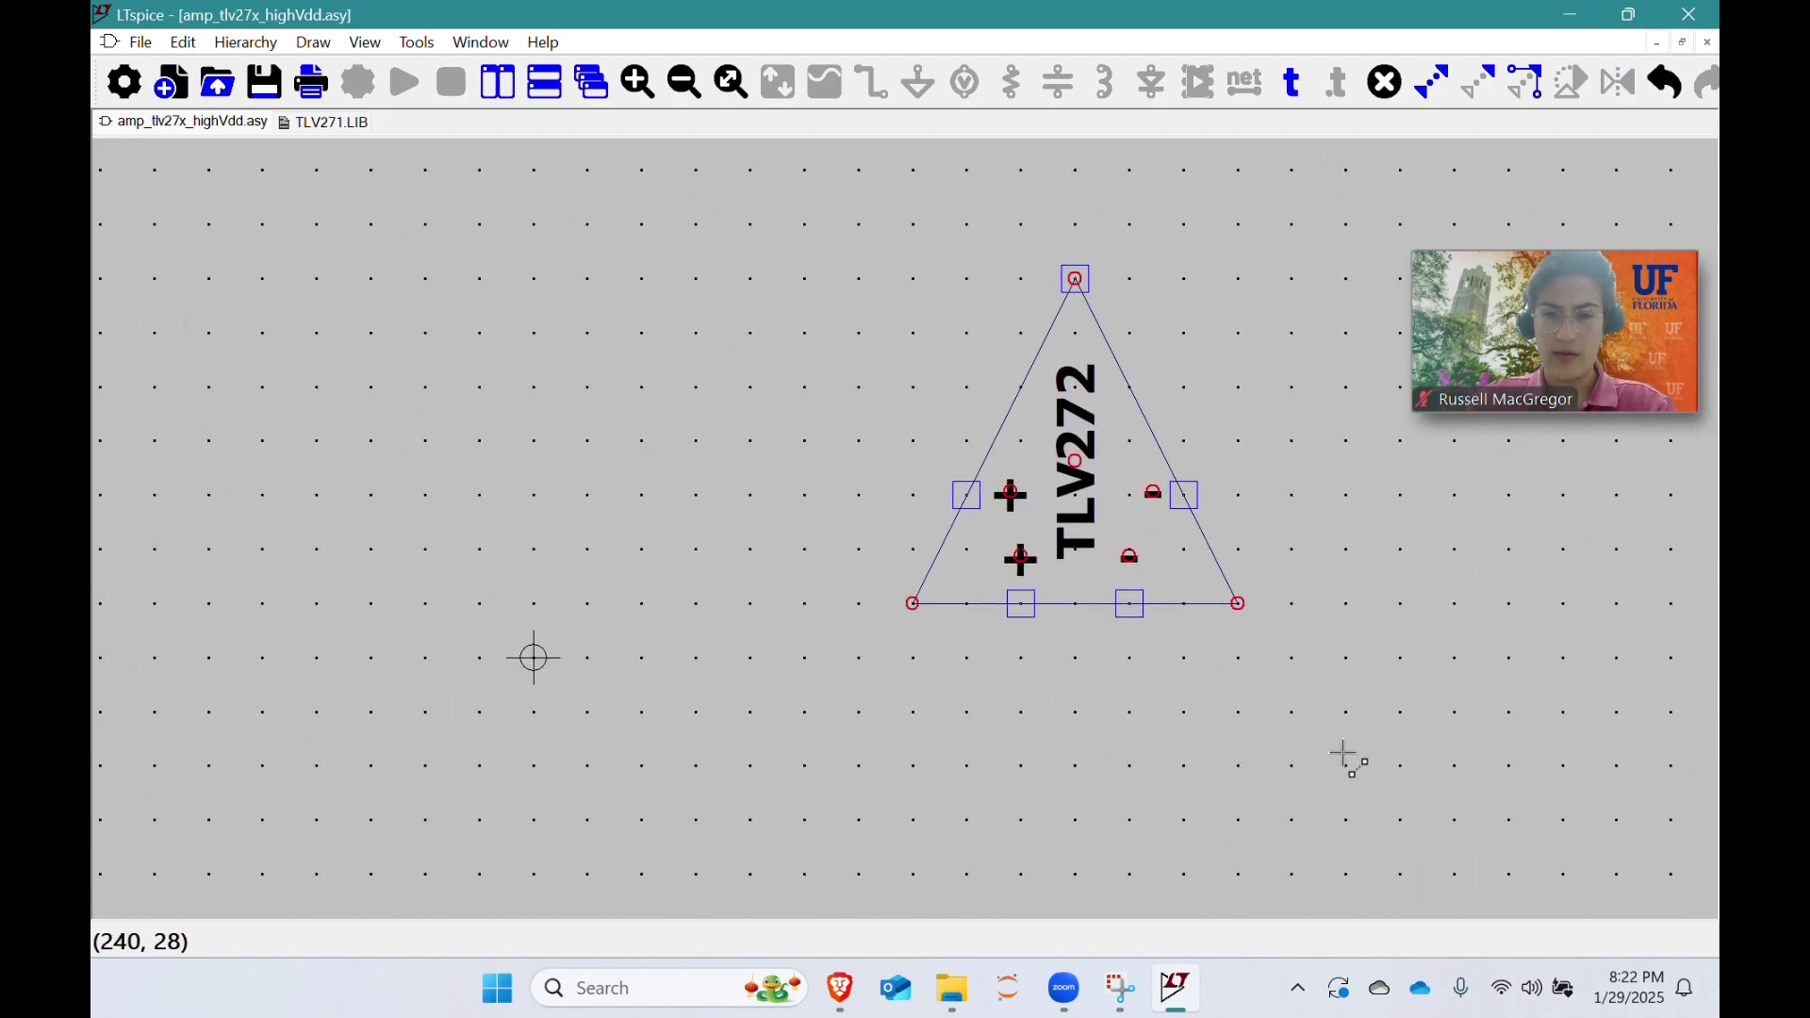
drag(1345, 755, 826, 207)
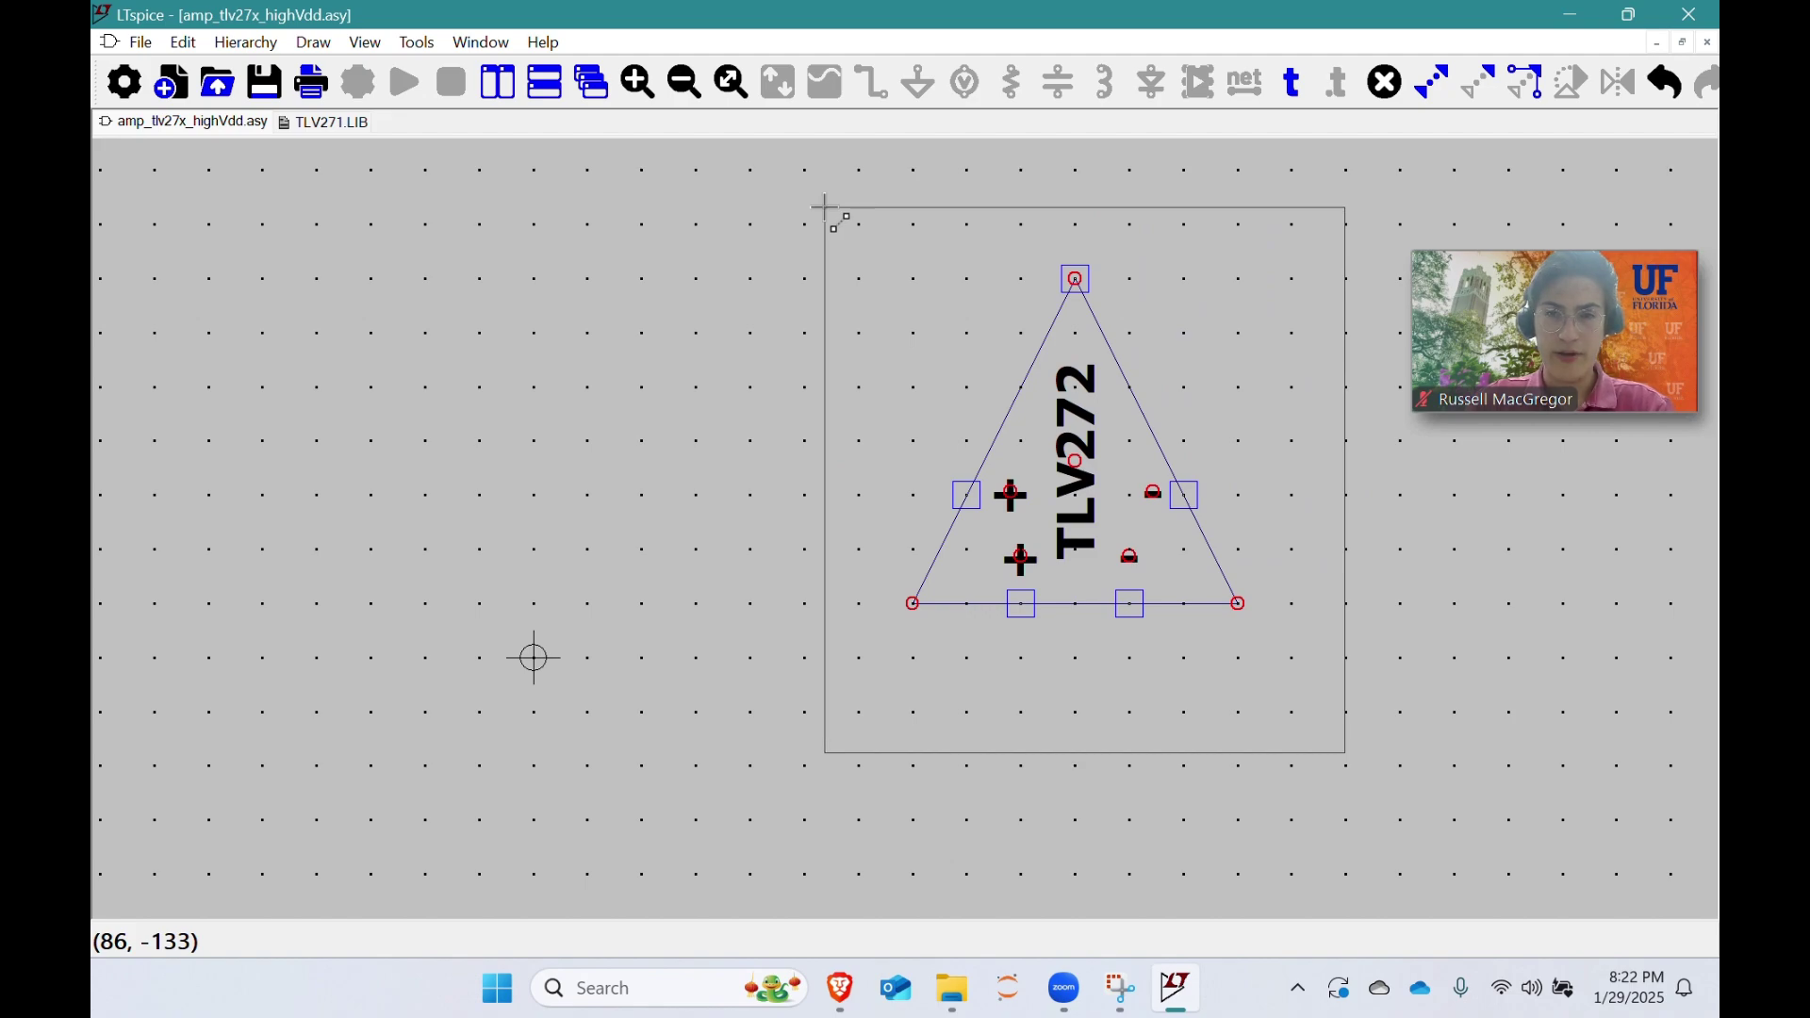
click(283, 610)
scroll(424, 650, up, 1)
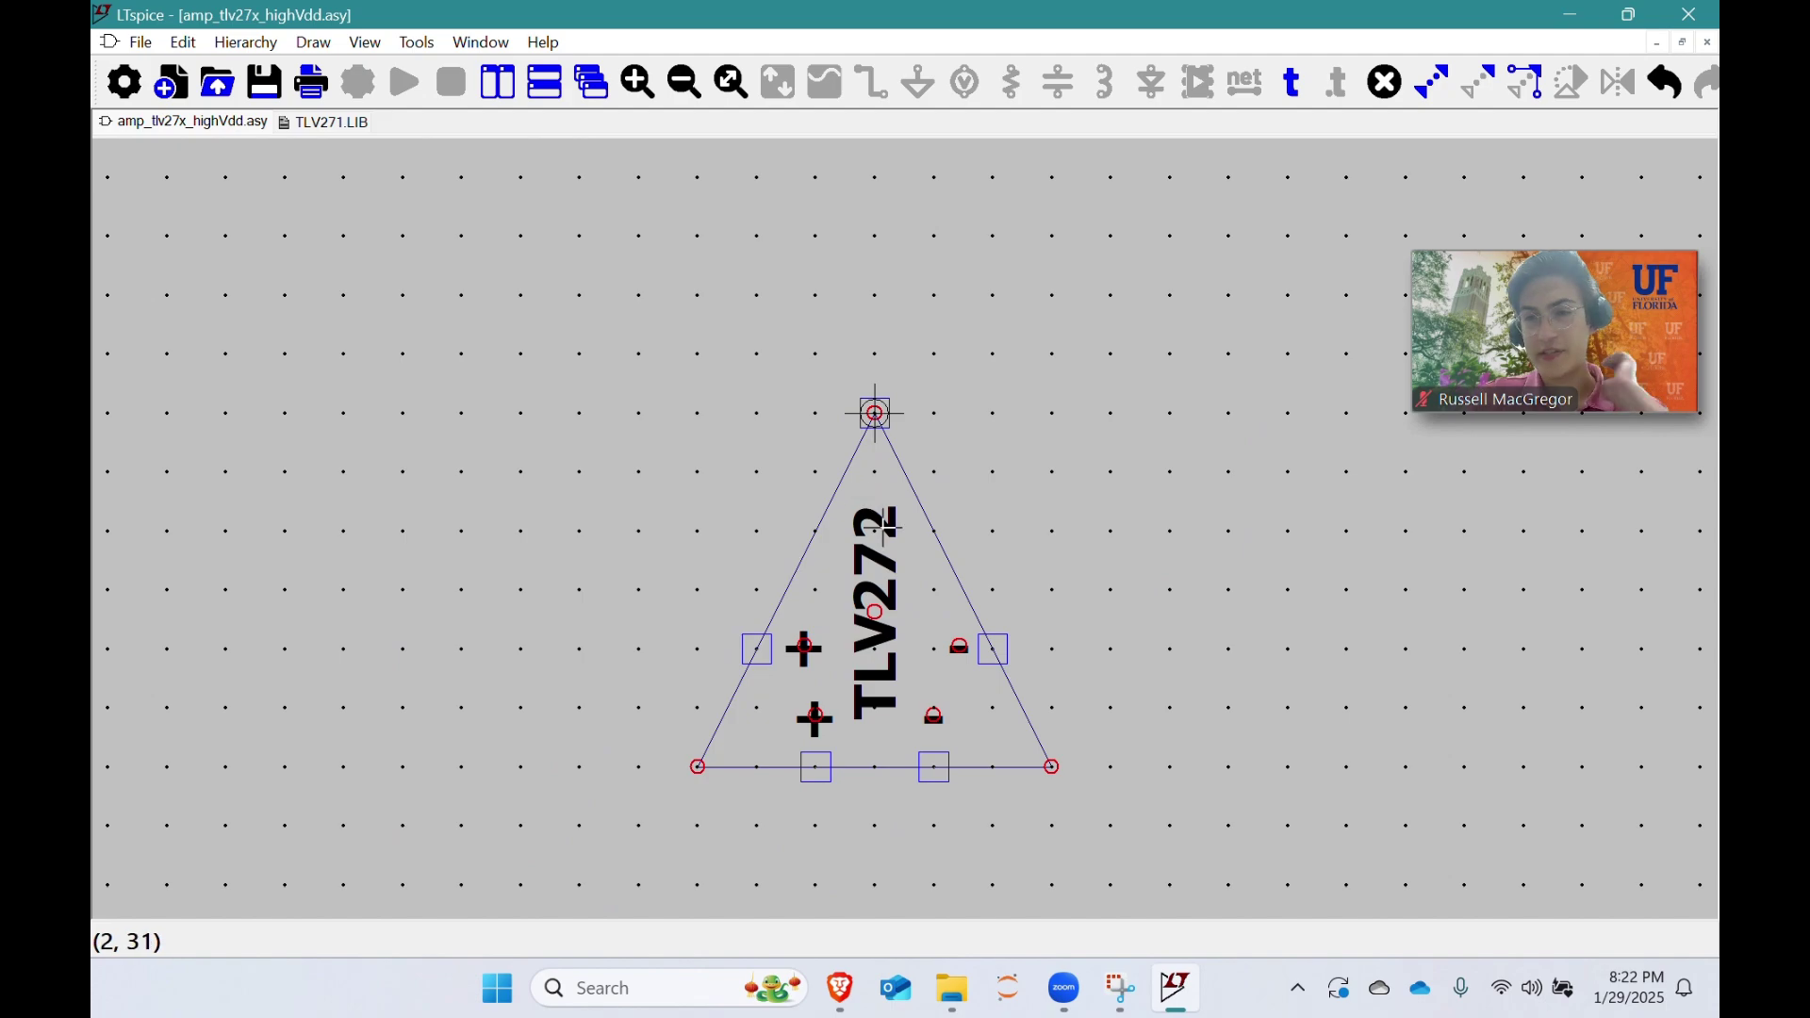
Step: Rotate the whole symbol, with its pins and texts, so that the apex faces right and TLV272 reads horizontally
mouse_move(1093, 801)
mouse_down()
mouse_move(593, 484)
mouse_move(993, 764)
mouse_move(634, 431)
mouse_move(574, 303)
mouse_up()
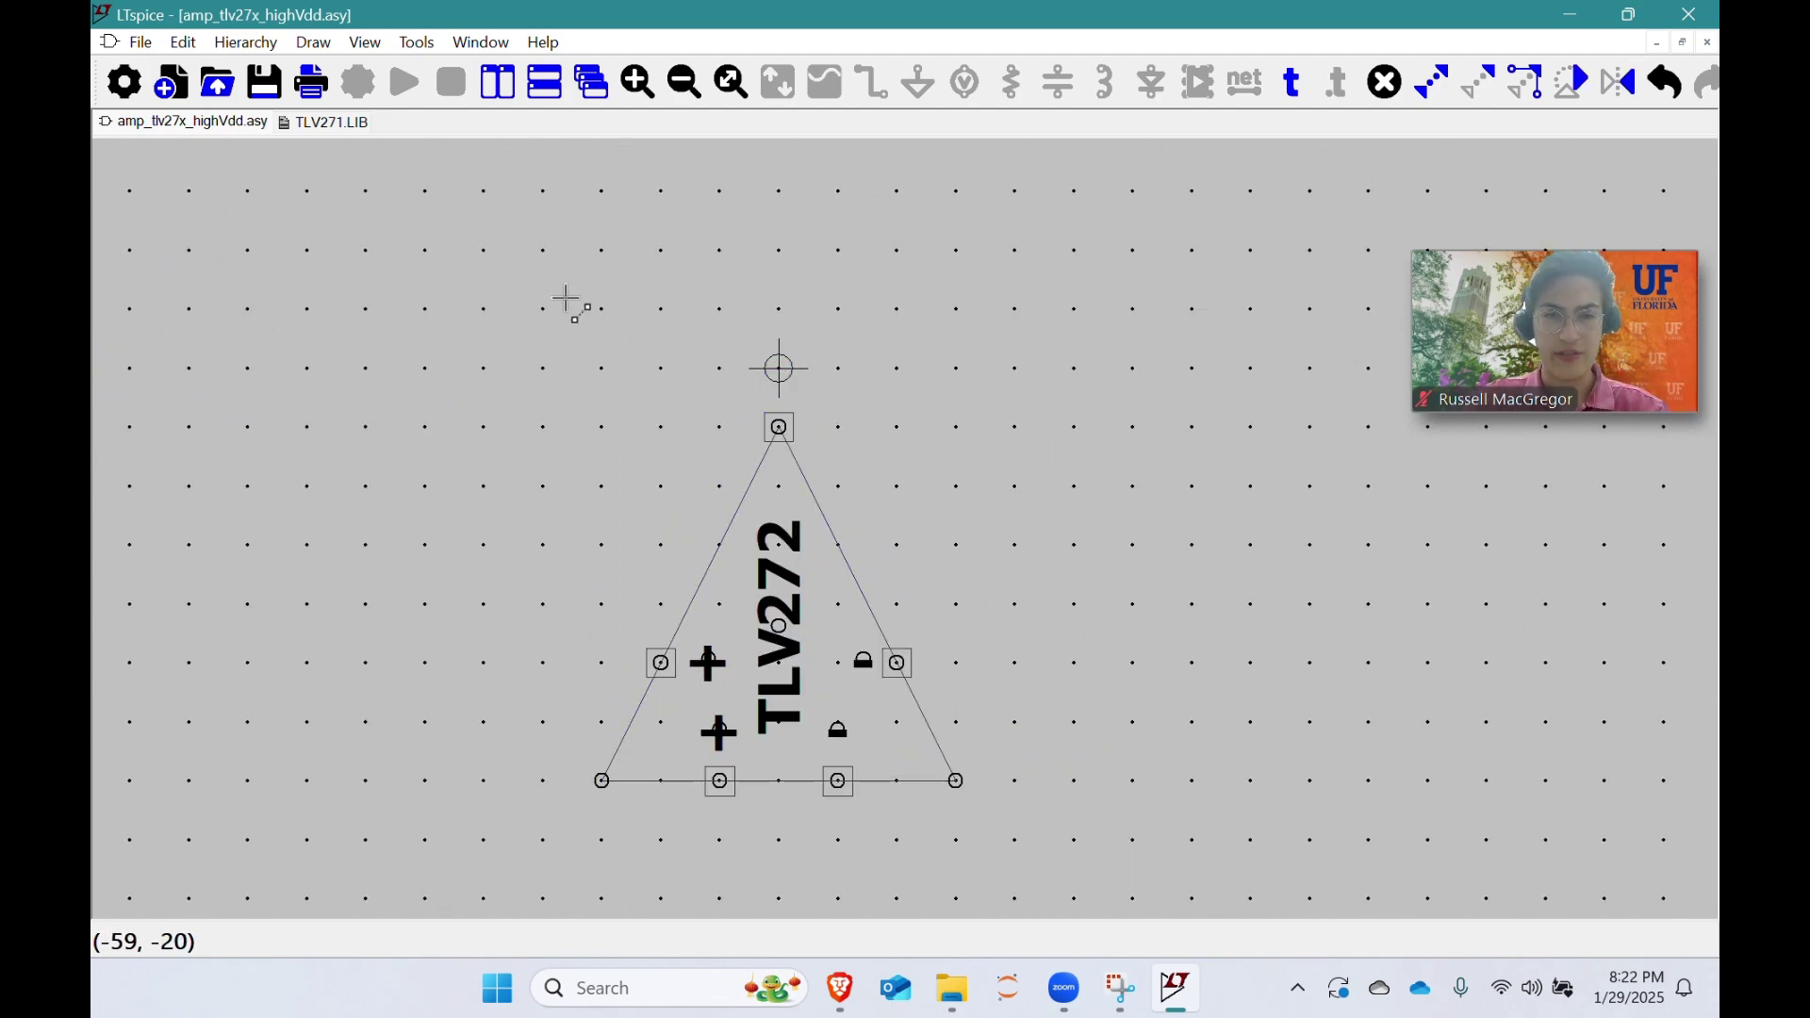
key(ctrl+r)
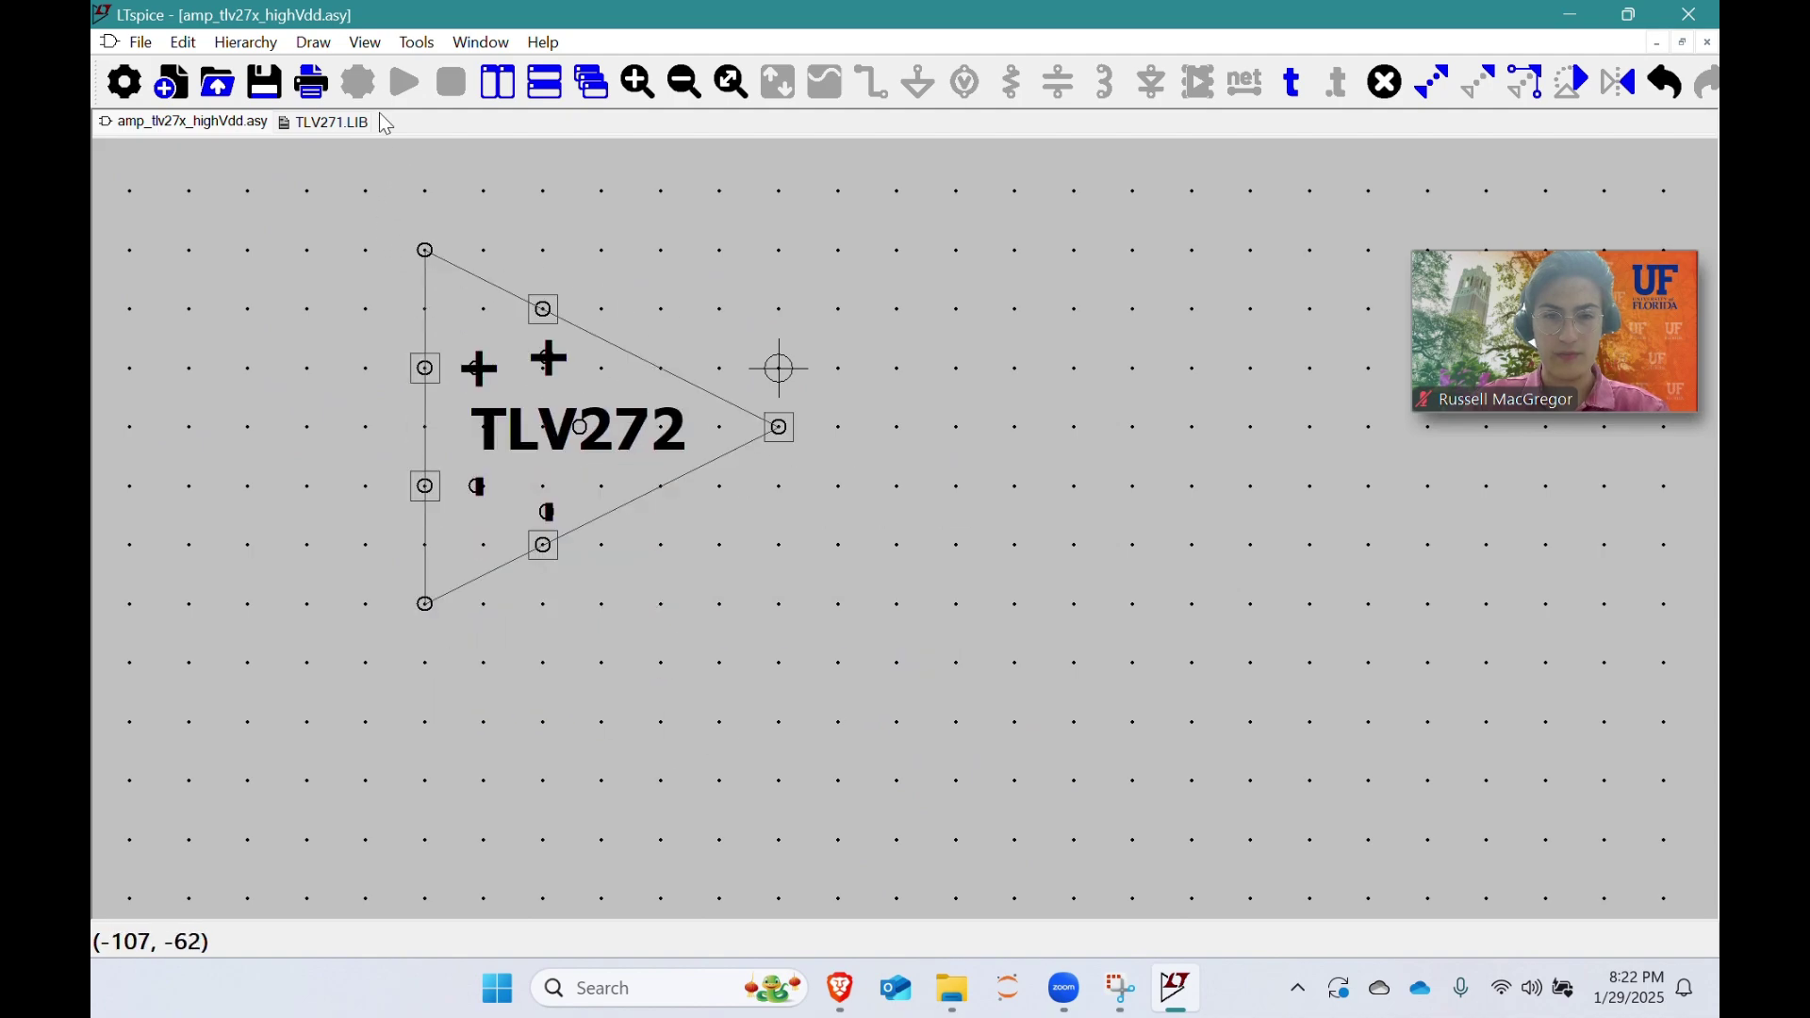
click(371, 182)
scroll(477, 441, up, 1)
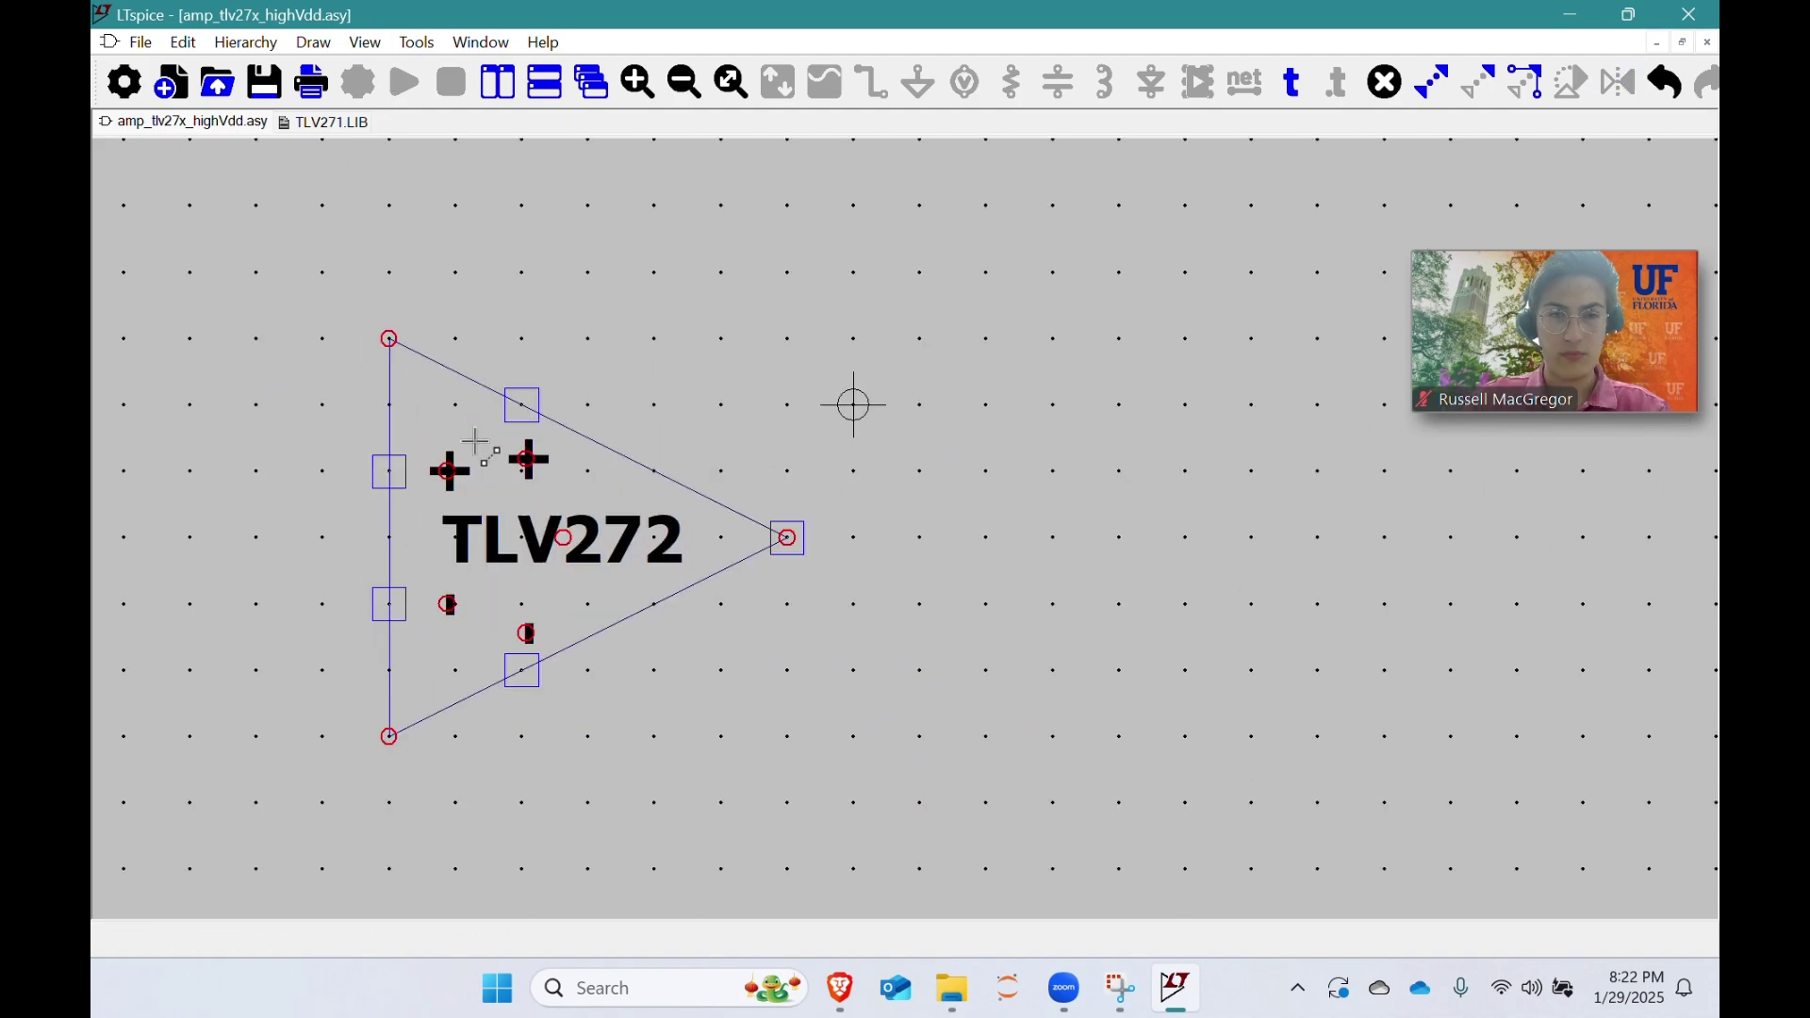
Step: Move the entire rotated symbol so that the output pin at the triangle's apex sits on the origin marker
drag(946, 810, 242, 291)
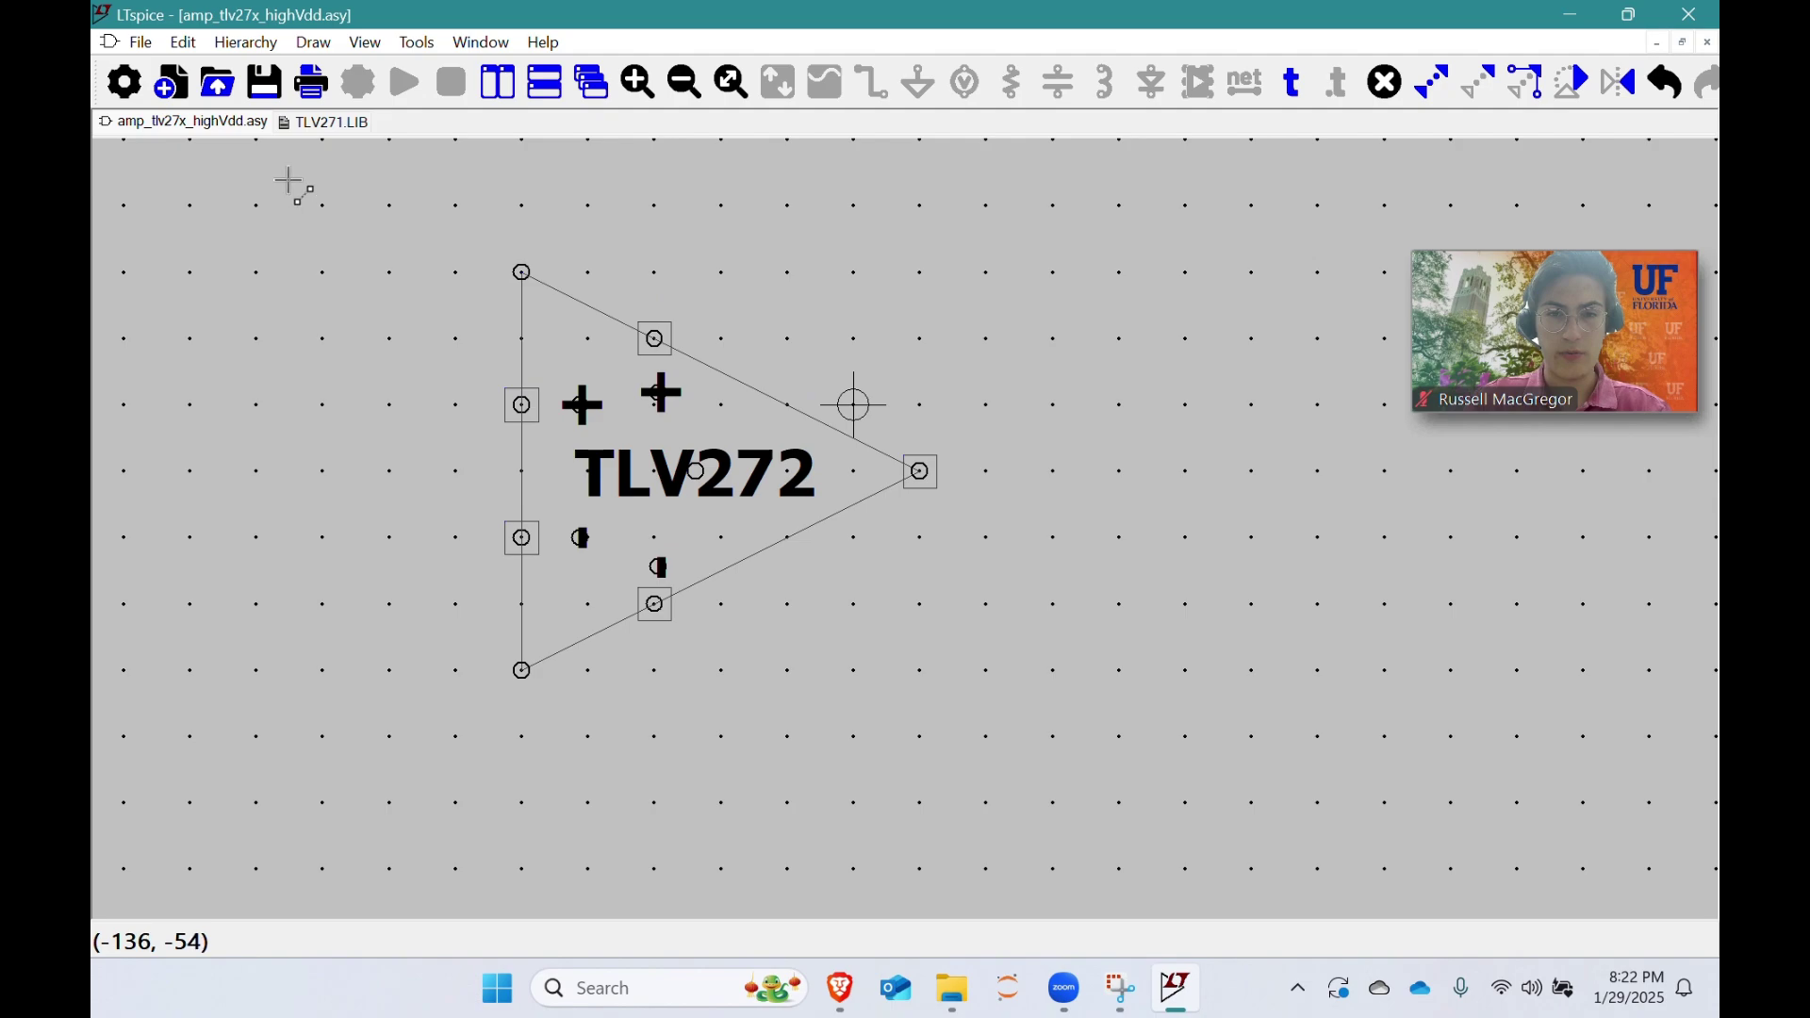
click(237, 194)
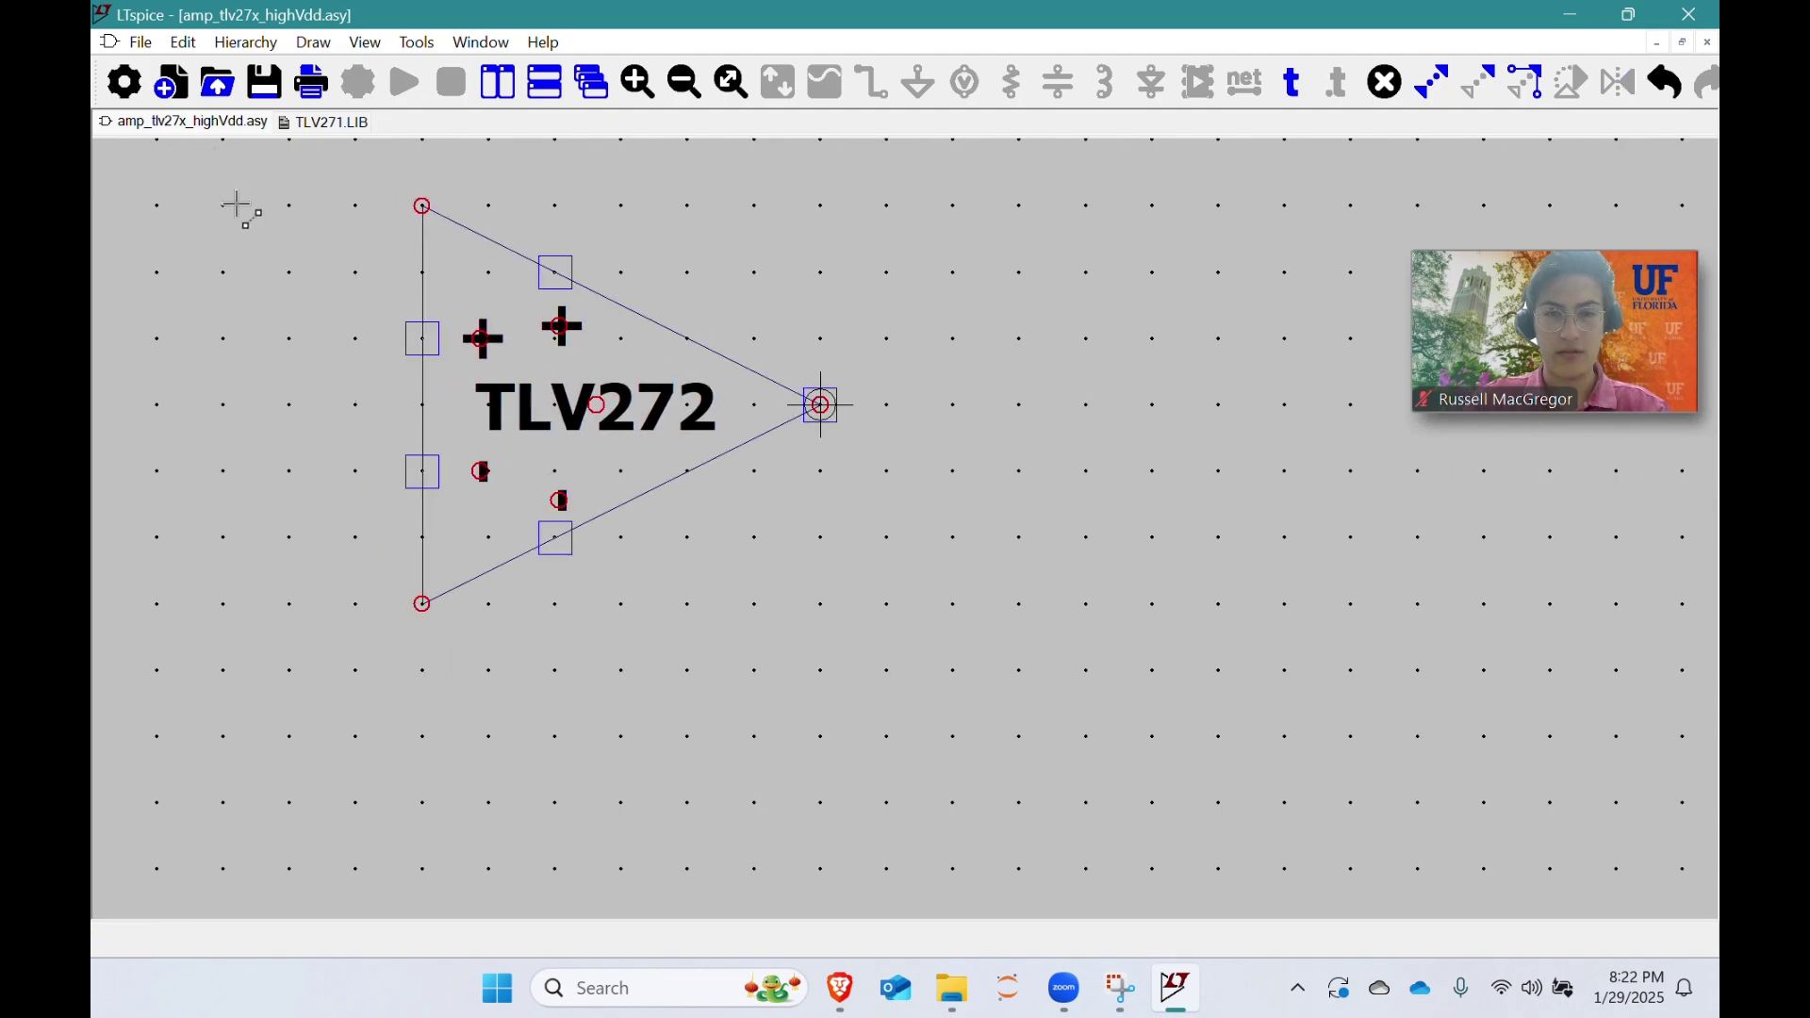
drag(1055, 444, 1317, 610)
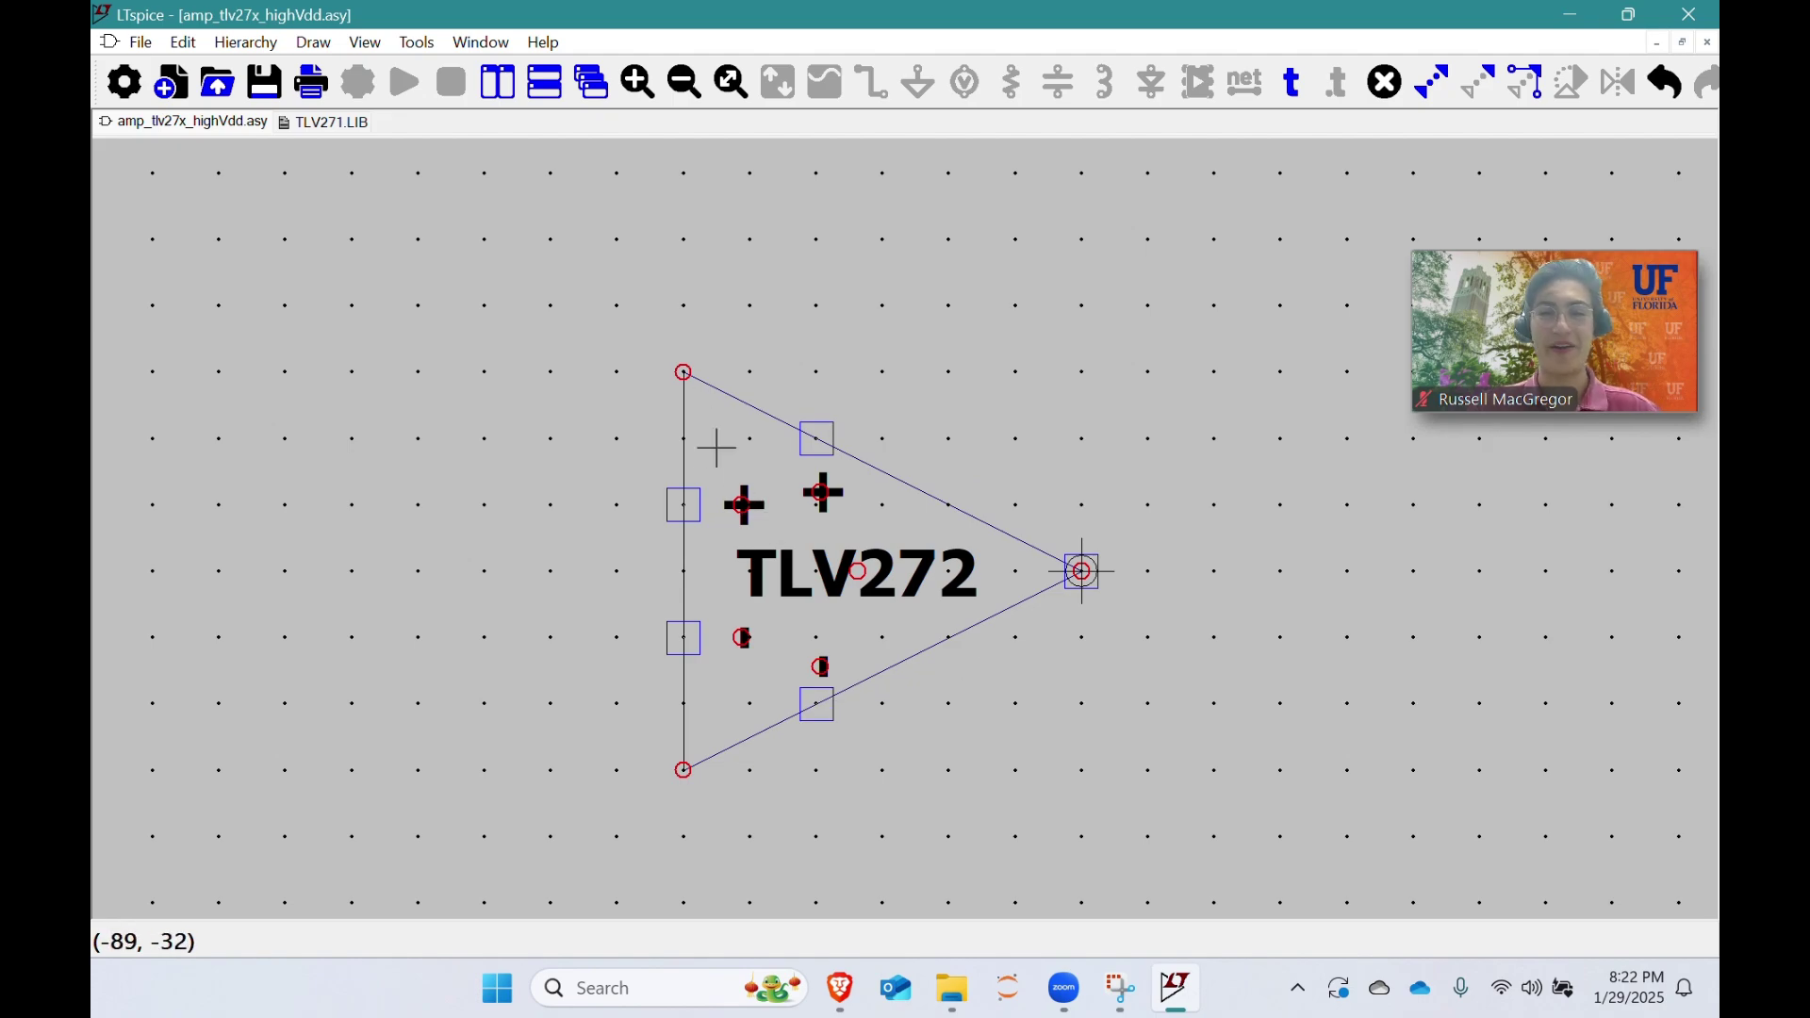
drag(1055, 469, 950, 414)
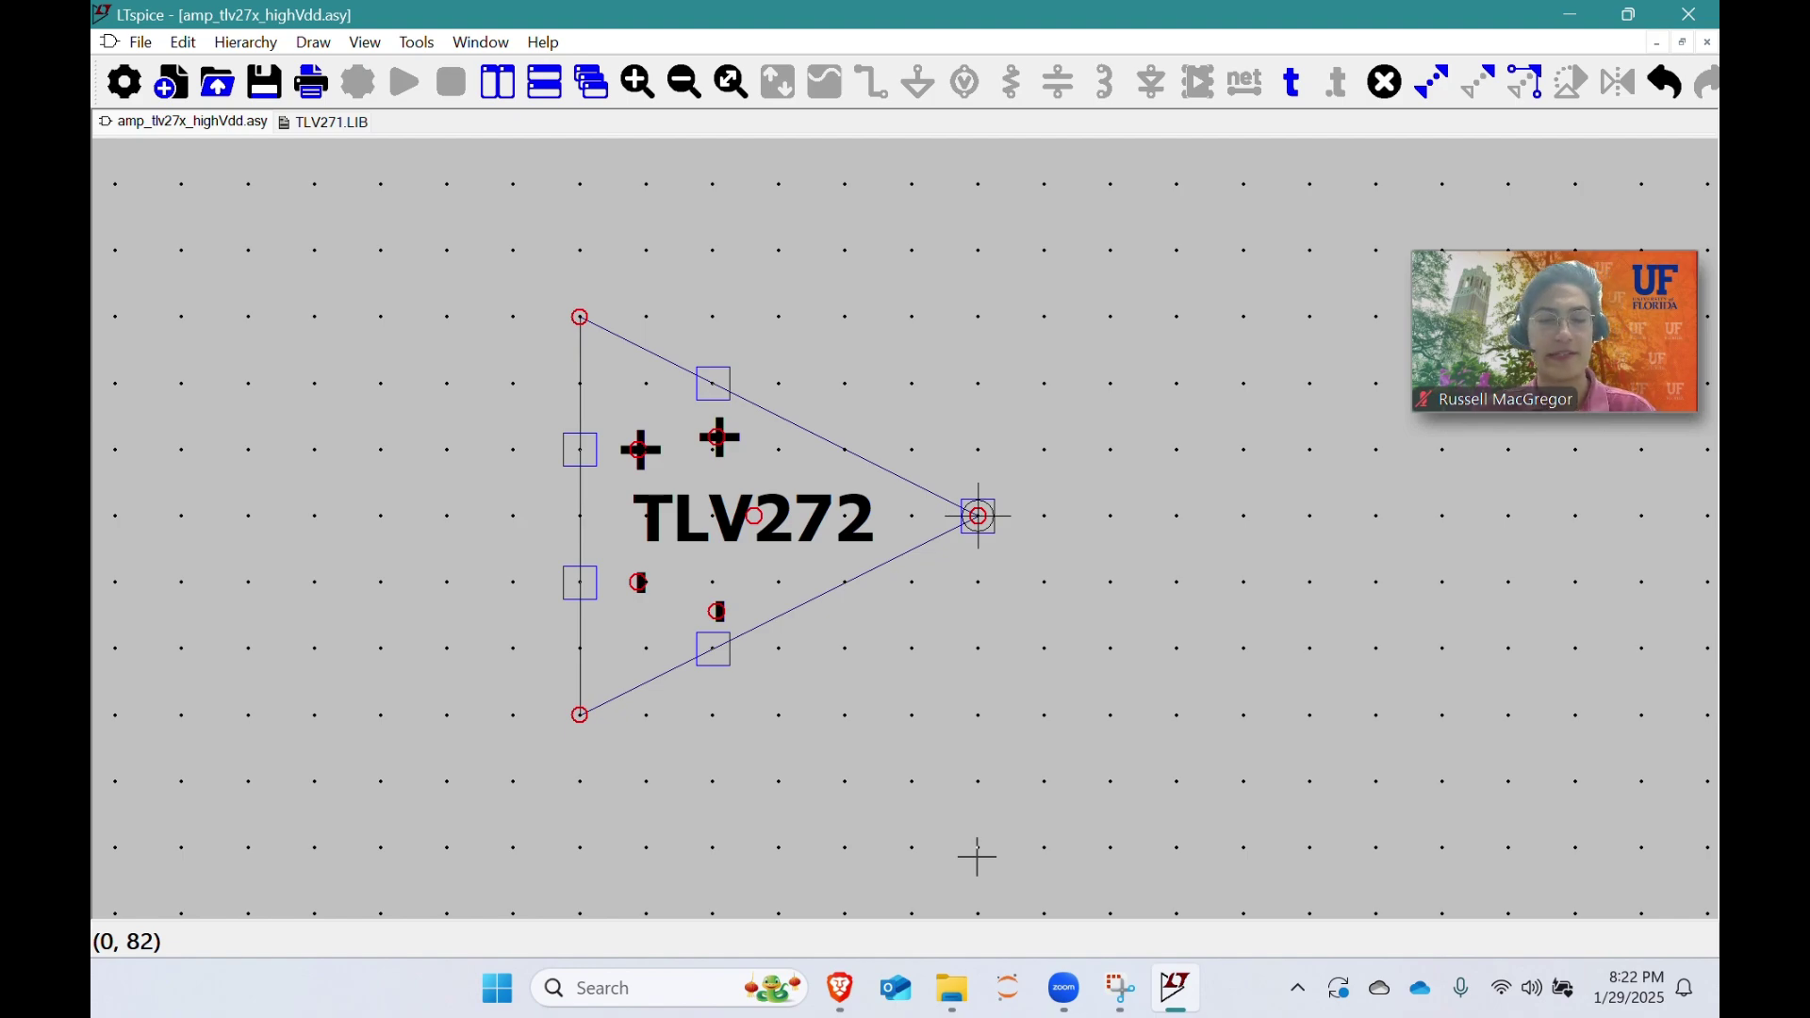
Step: Switch to File Explorer, open the Downloads folder and select the symbol file amp_tlv27x_highVdd.asy
click(953, 988)
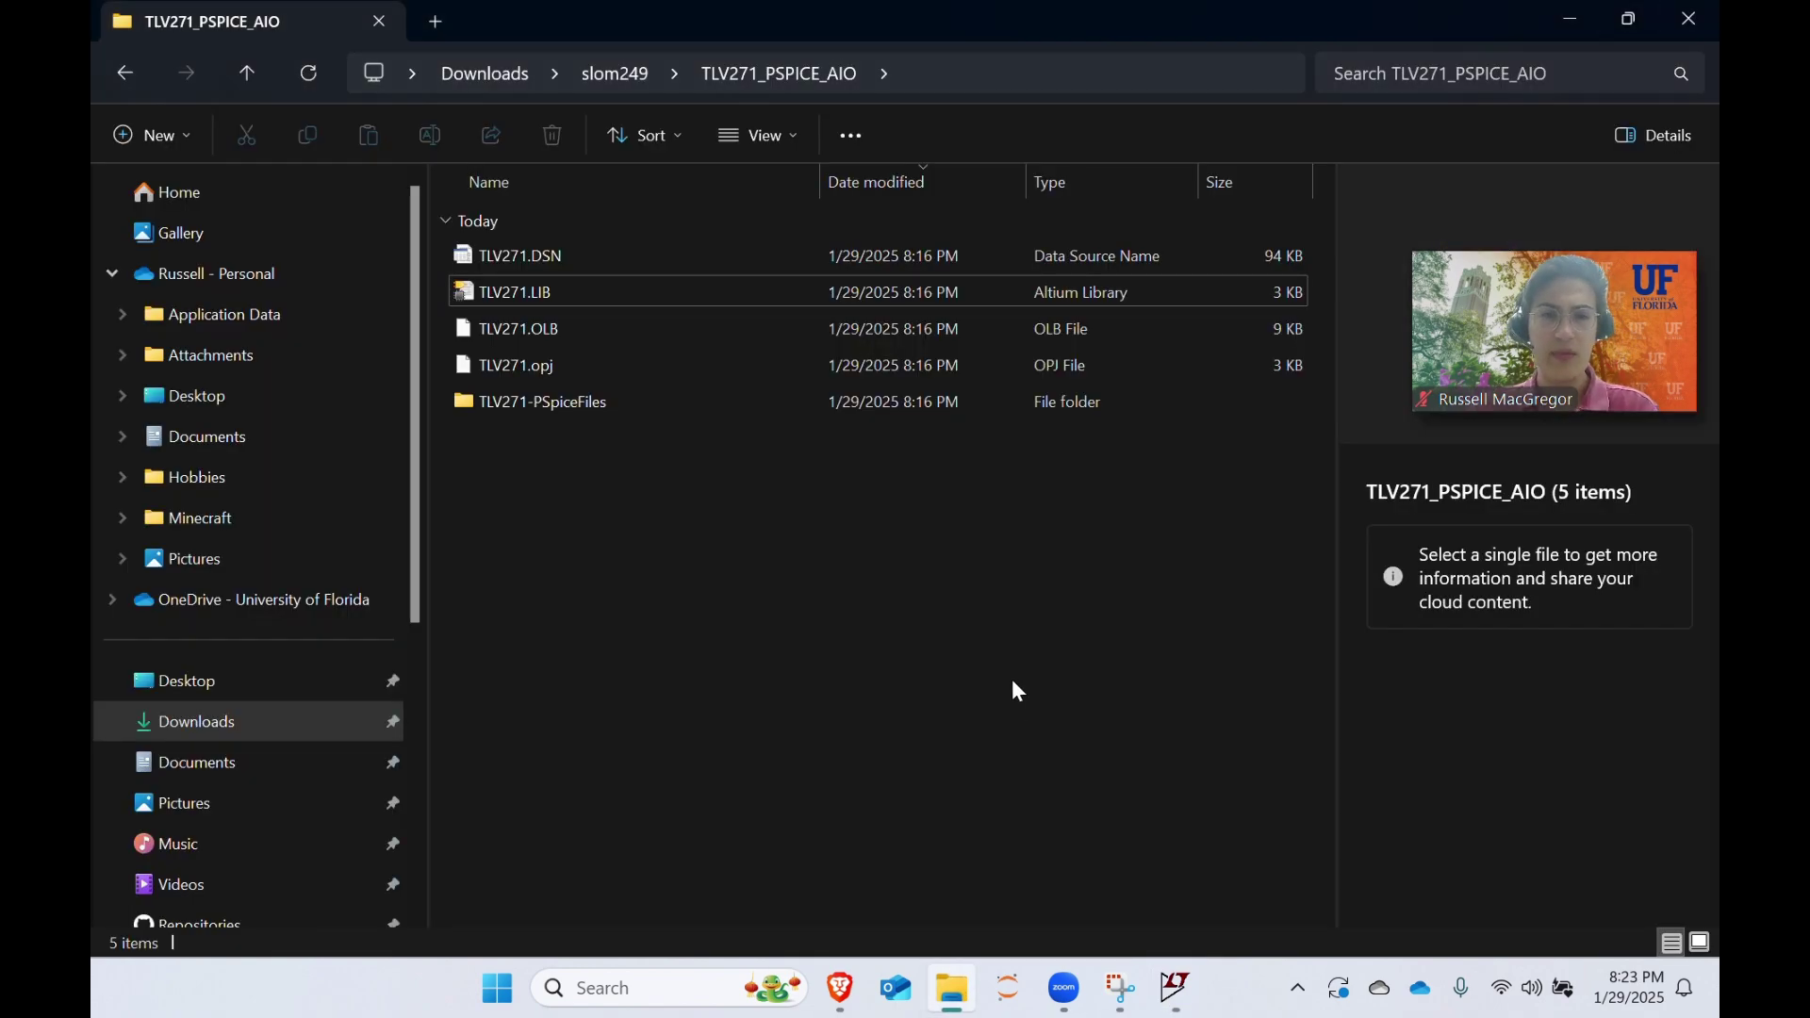
click(487, 83)
click(560, 264)
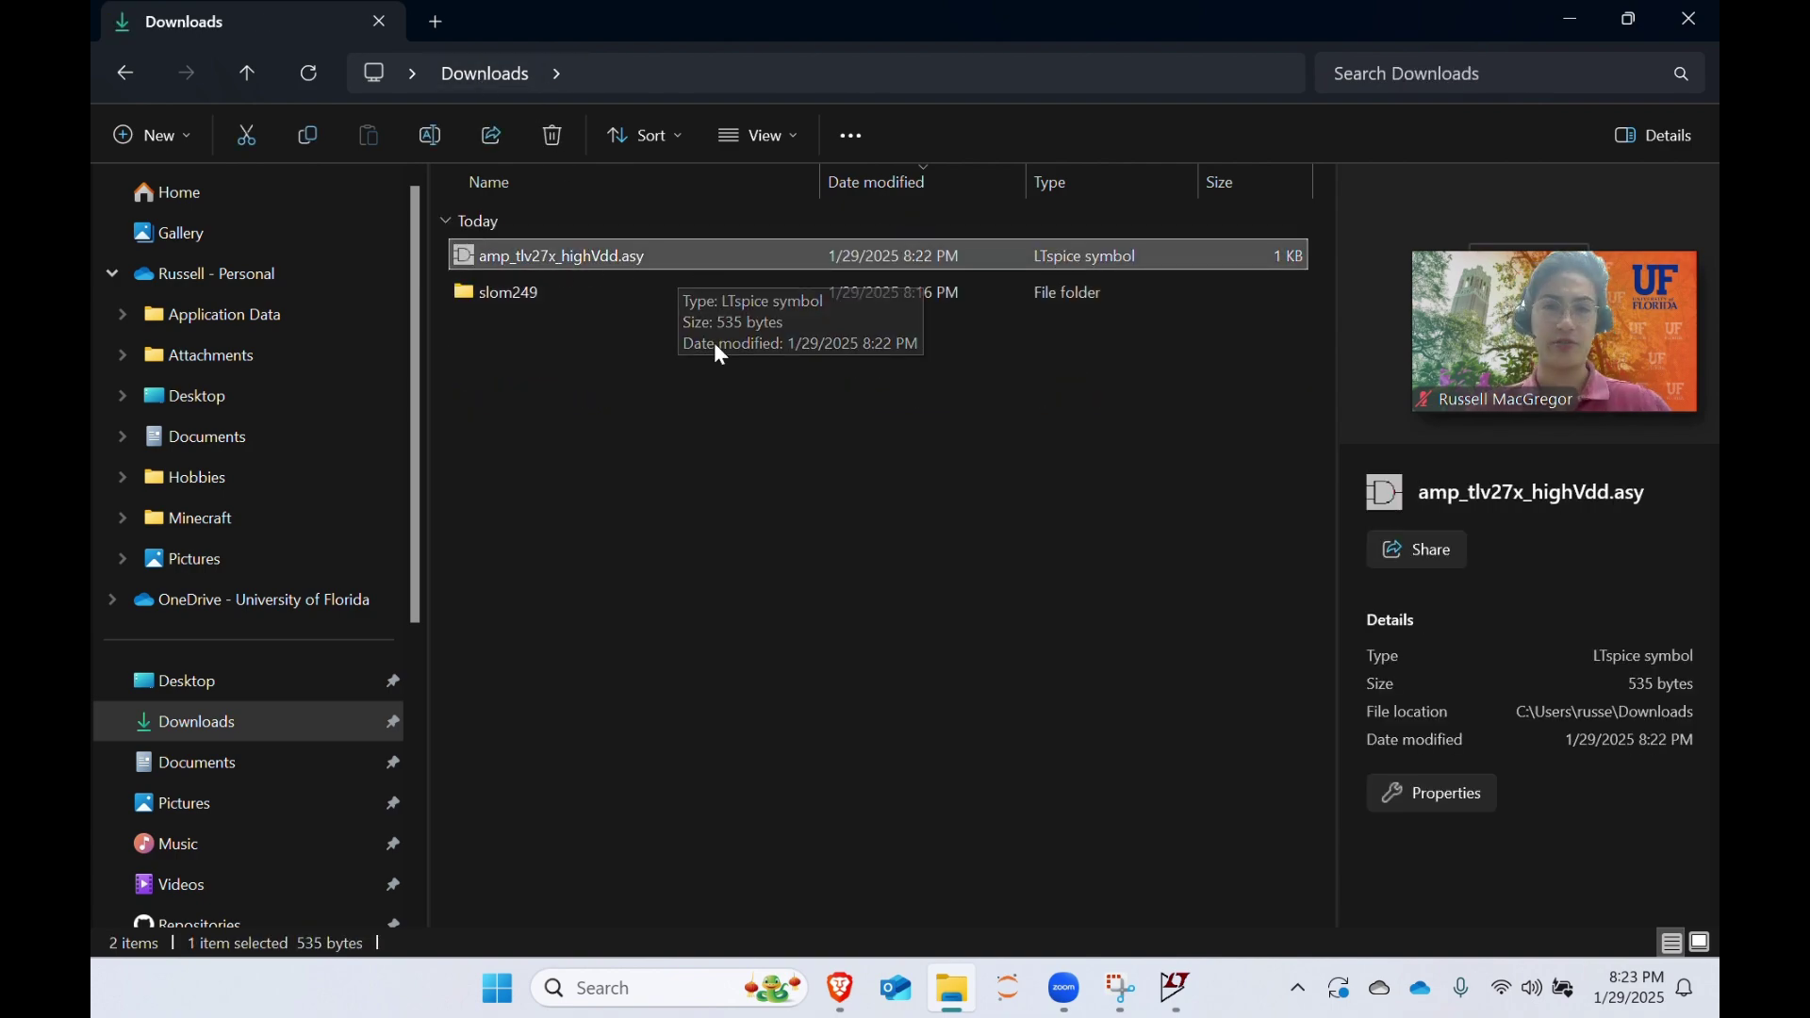
click(706, 396)
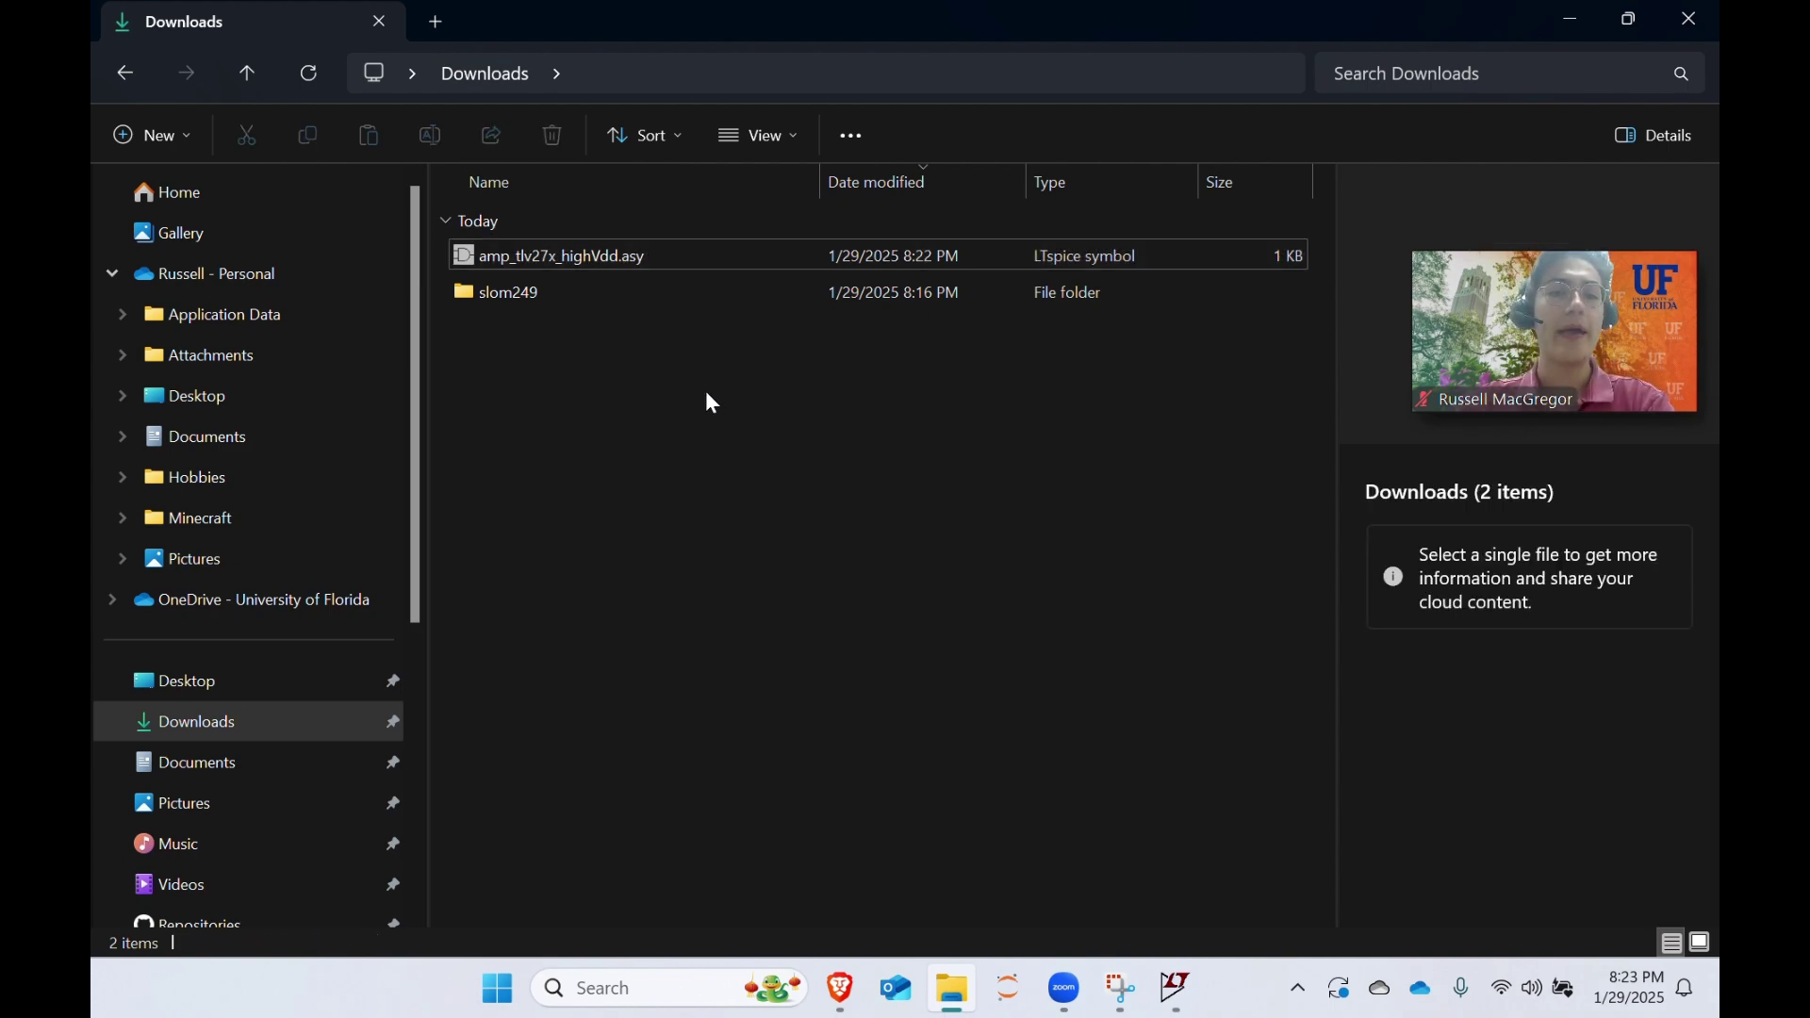
click(627, 254)
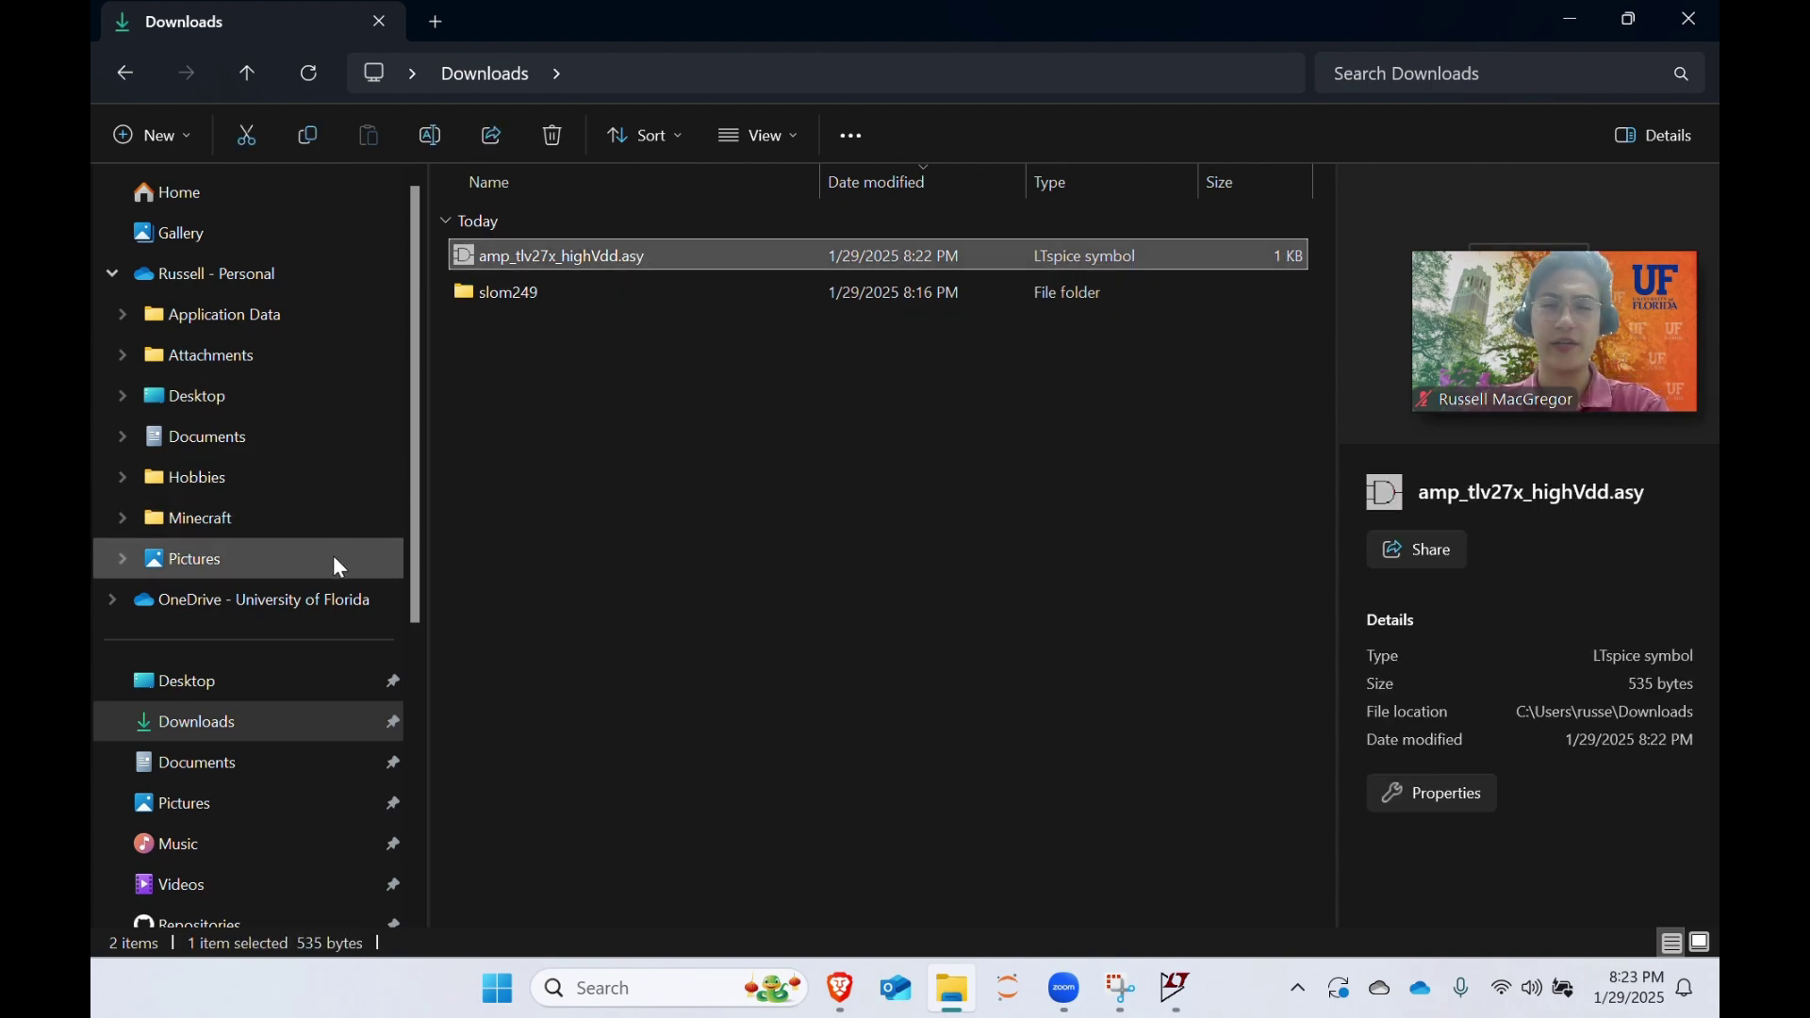
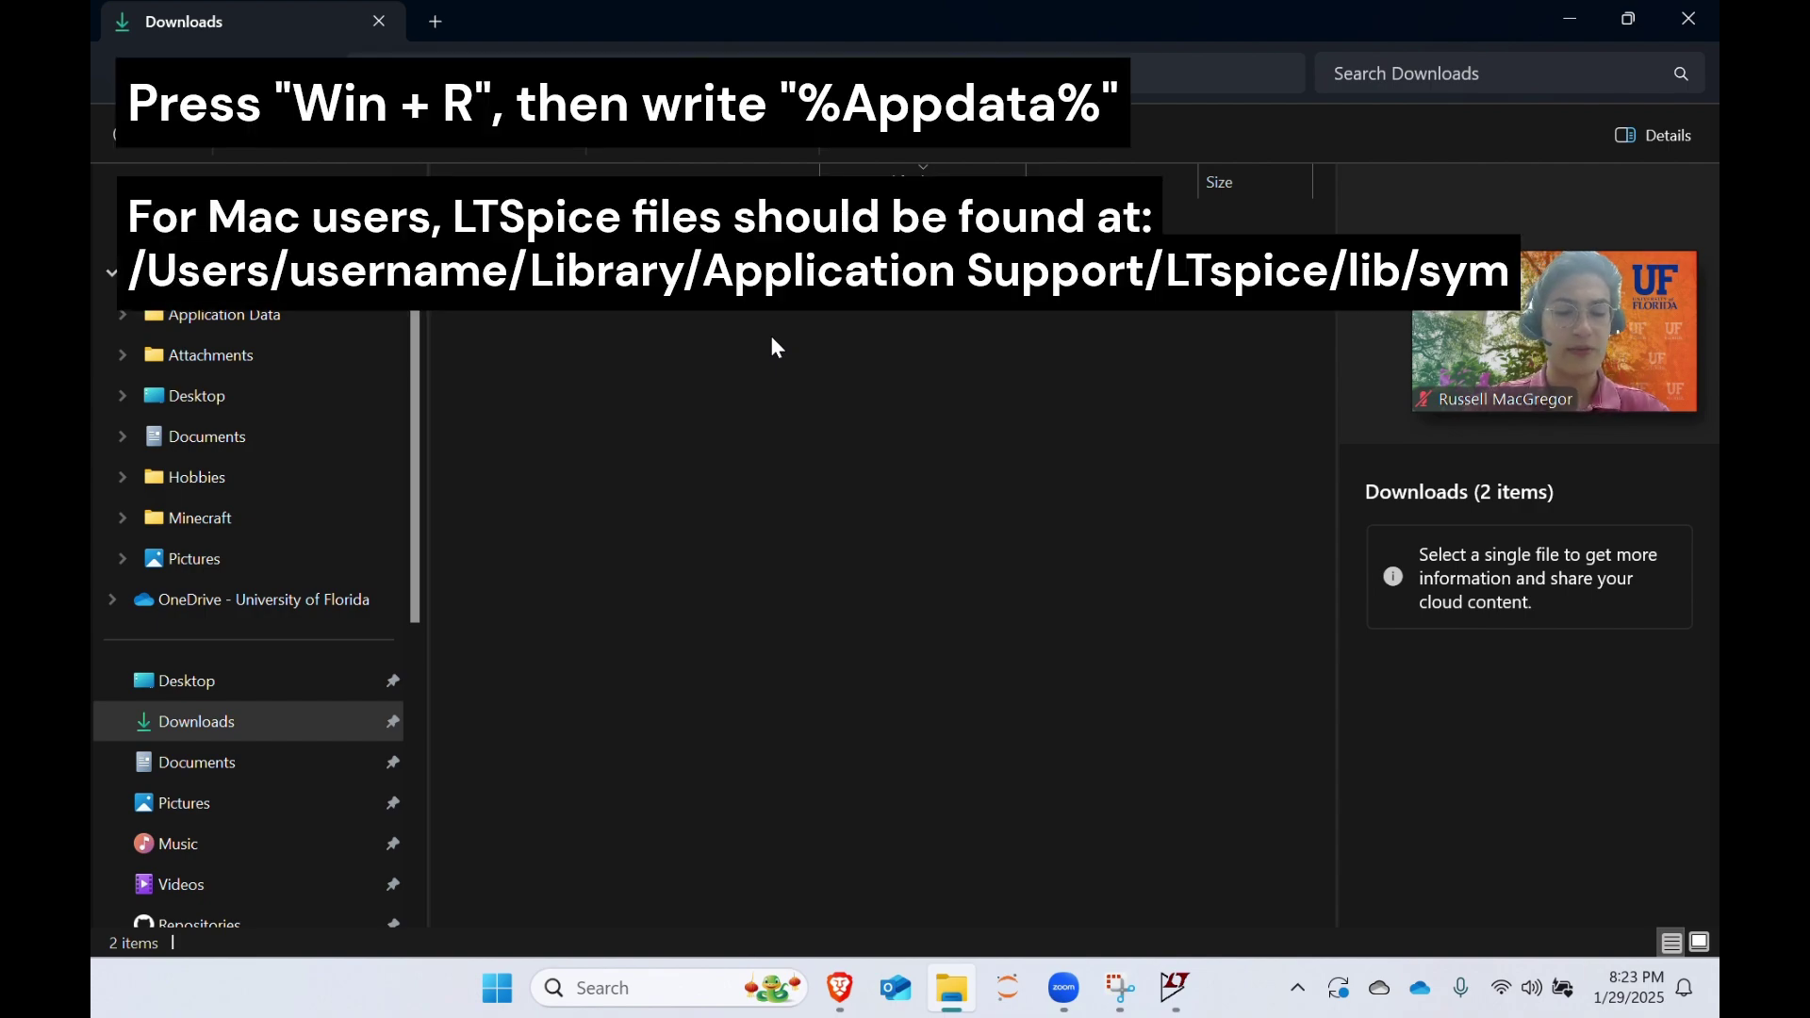
Step: Open the AppData location with the Run command %appdata%, go up to AppData and open its Local folder
key(super+r)
text(%)
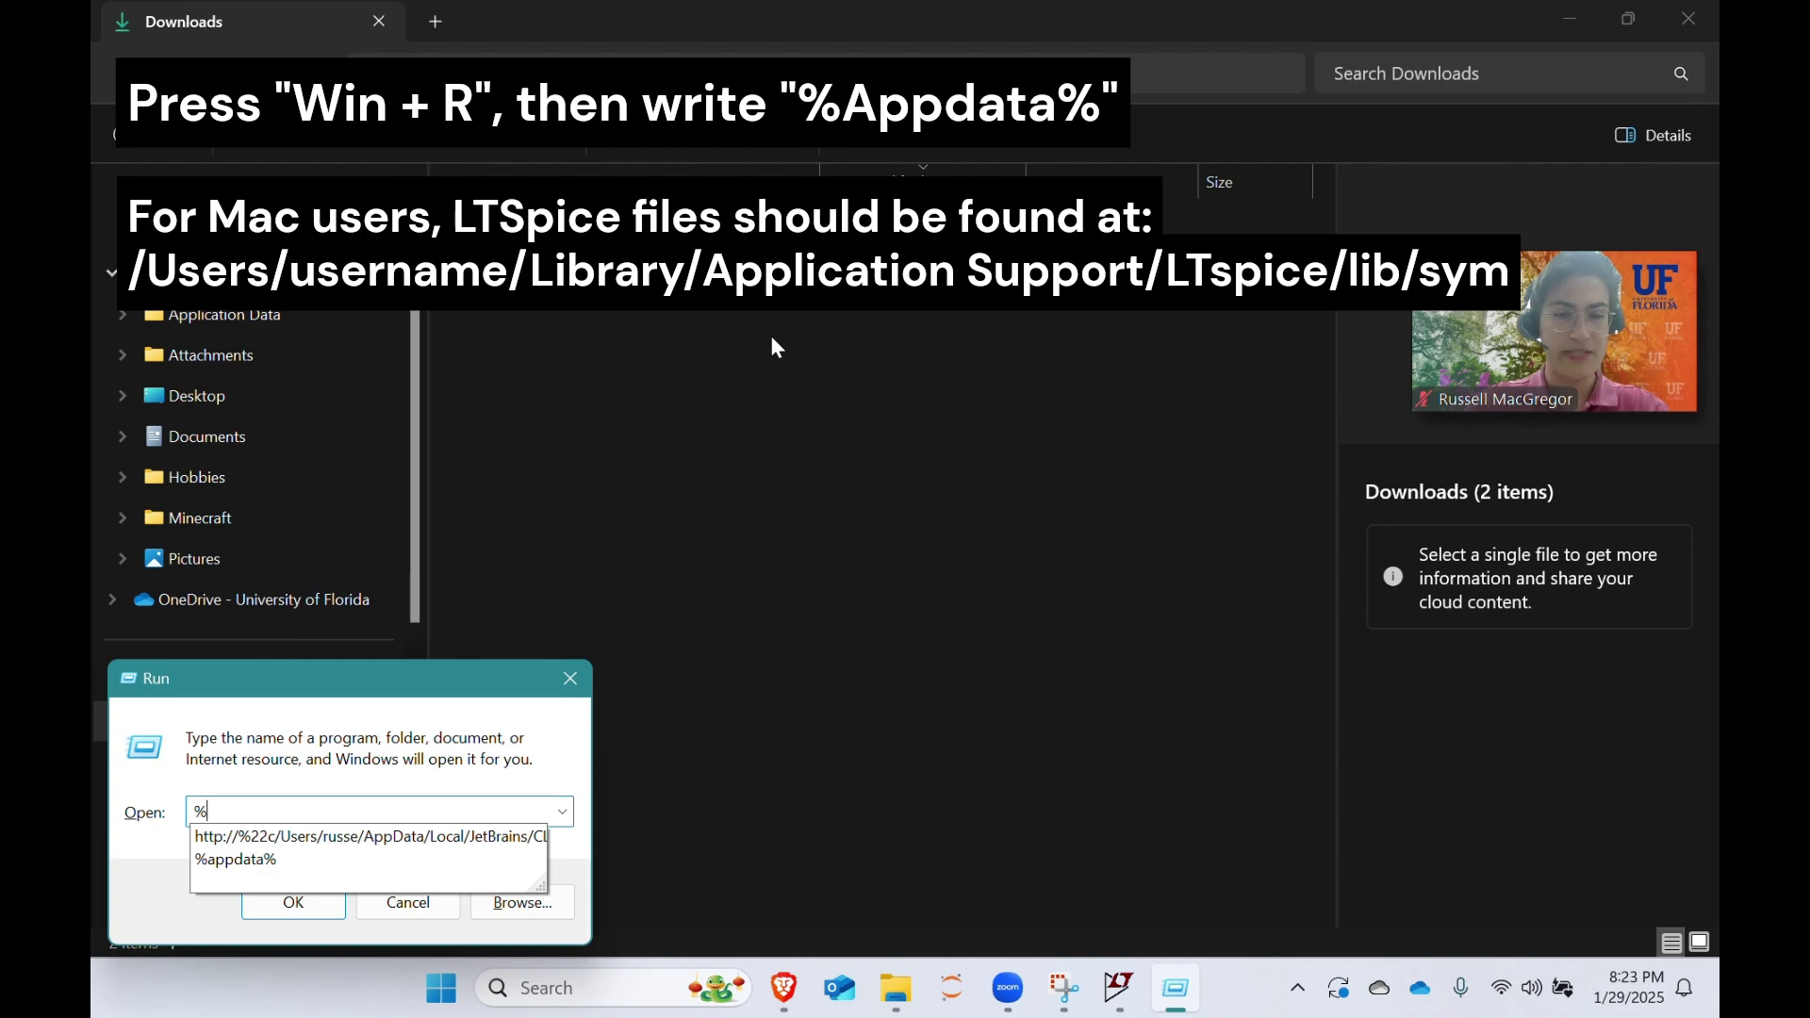
text(appdata%)
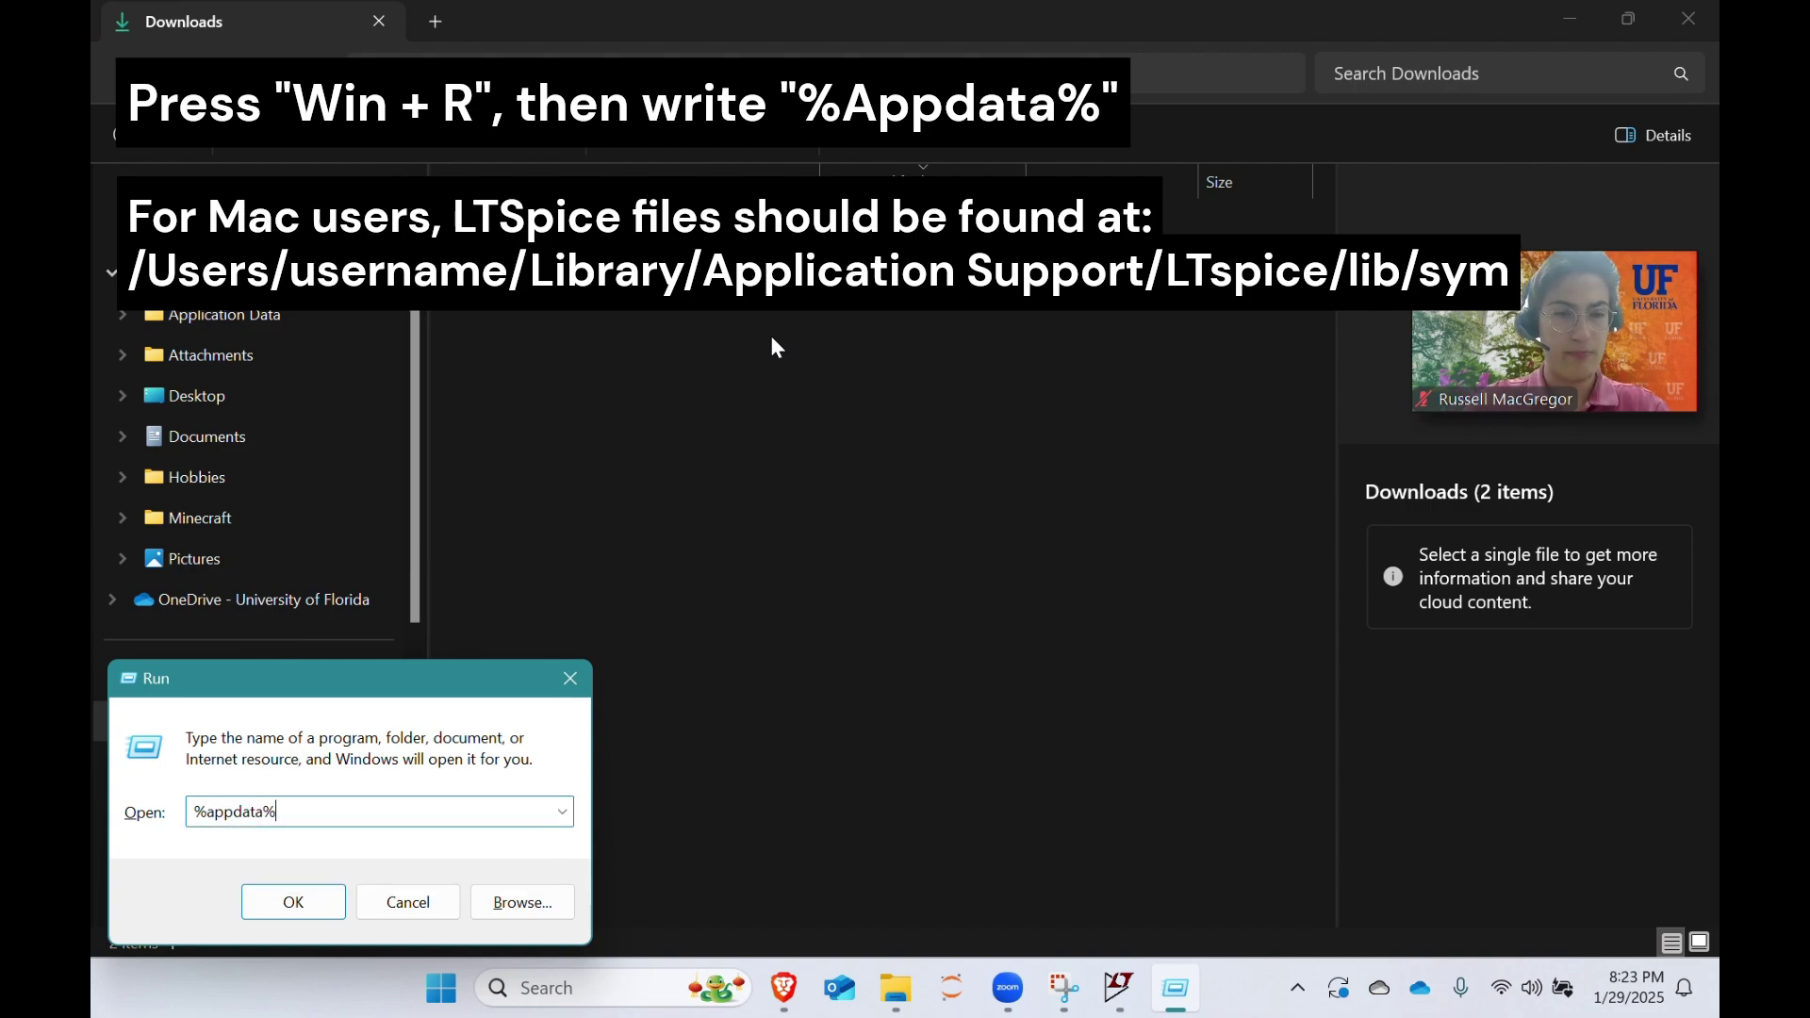
key(Return)
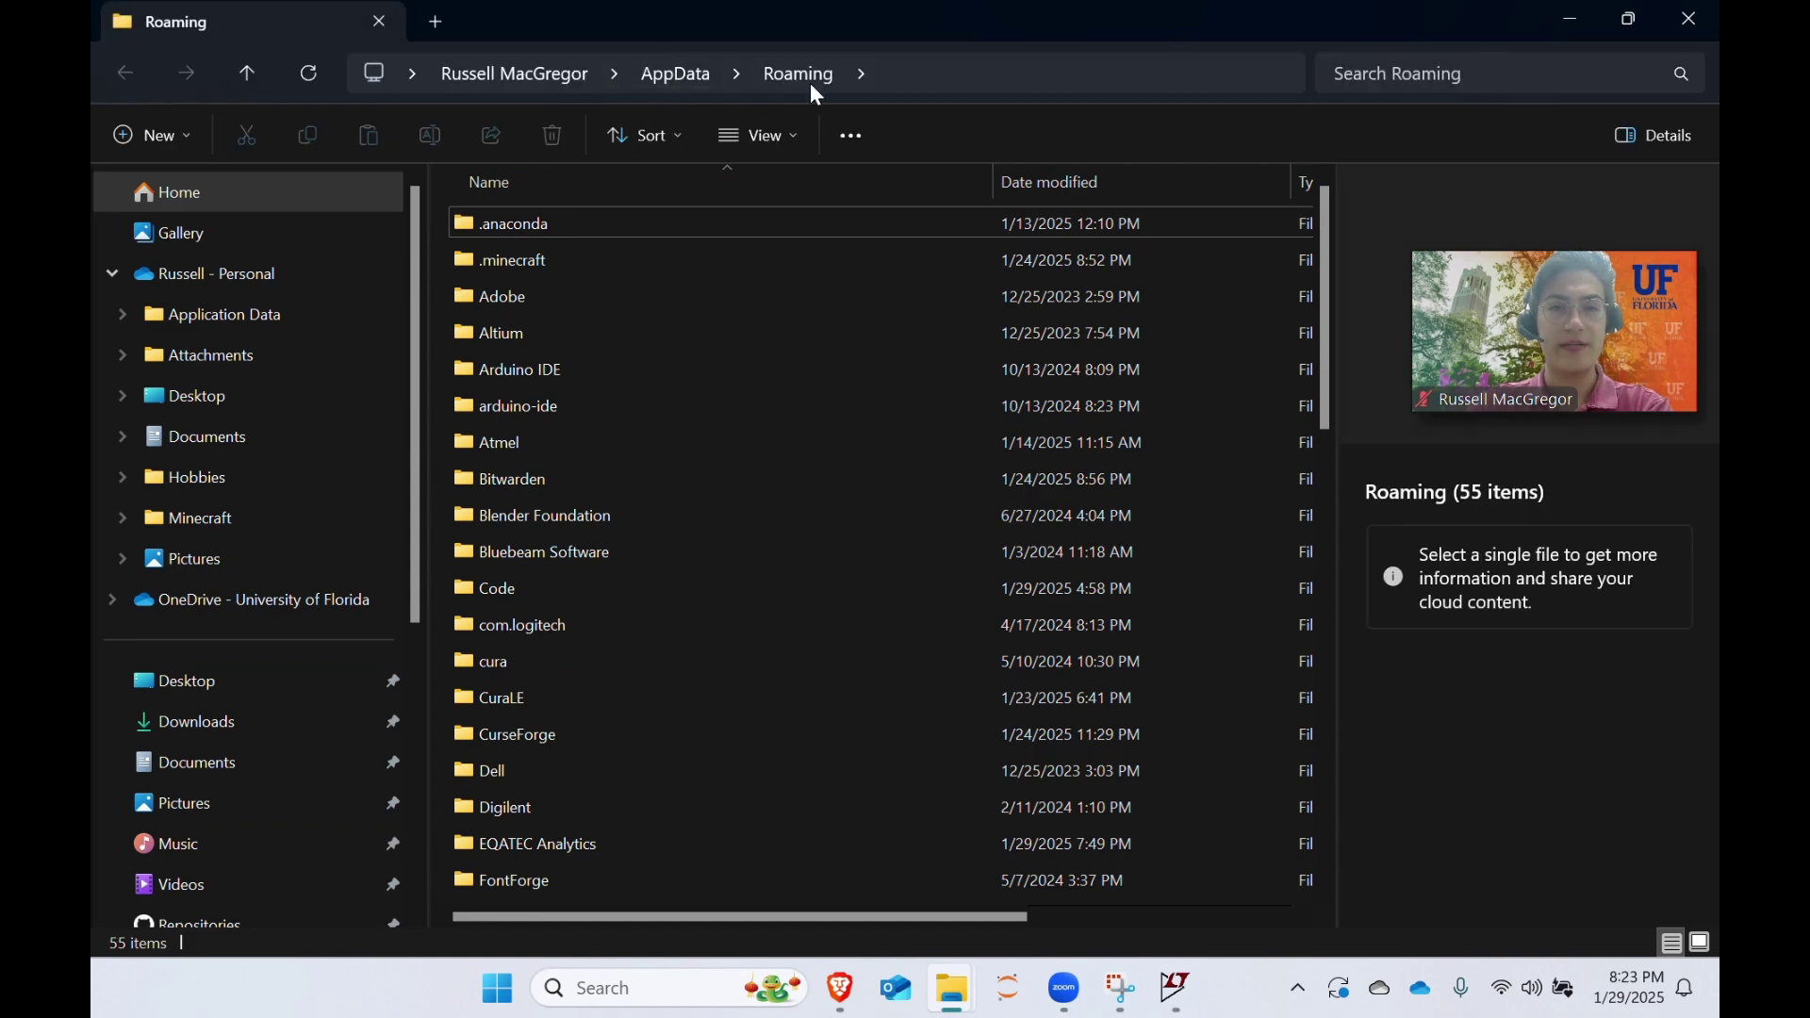
click(685, 81)
double_click(539, 234)
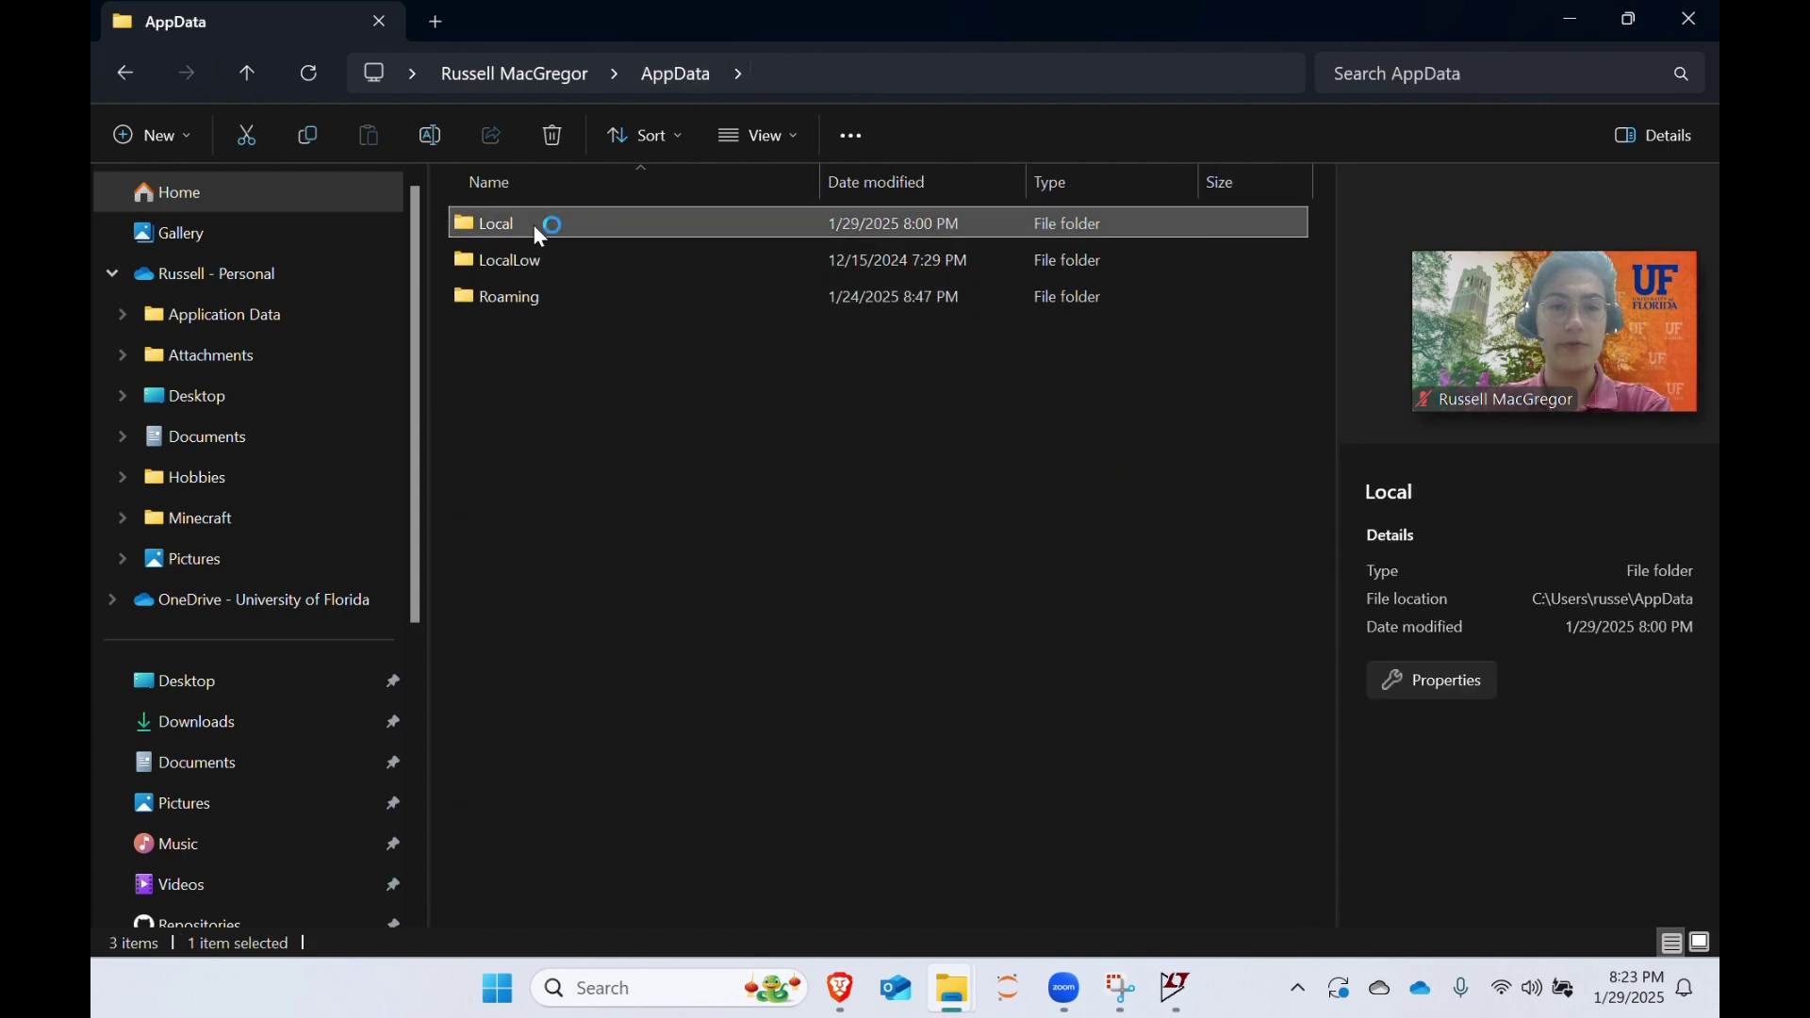
Step: Open the LTspice symbol library folder, LTspice > lib > sym, and look through its contents
scroll(657, 618, down, 5)
scroll(591, 762, down, 5)
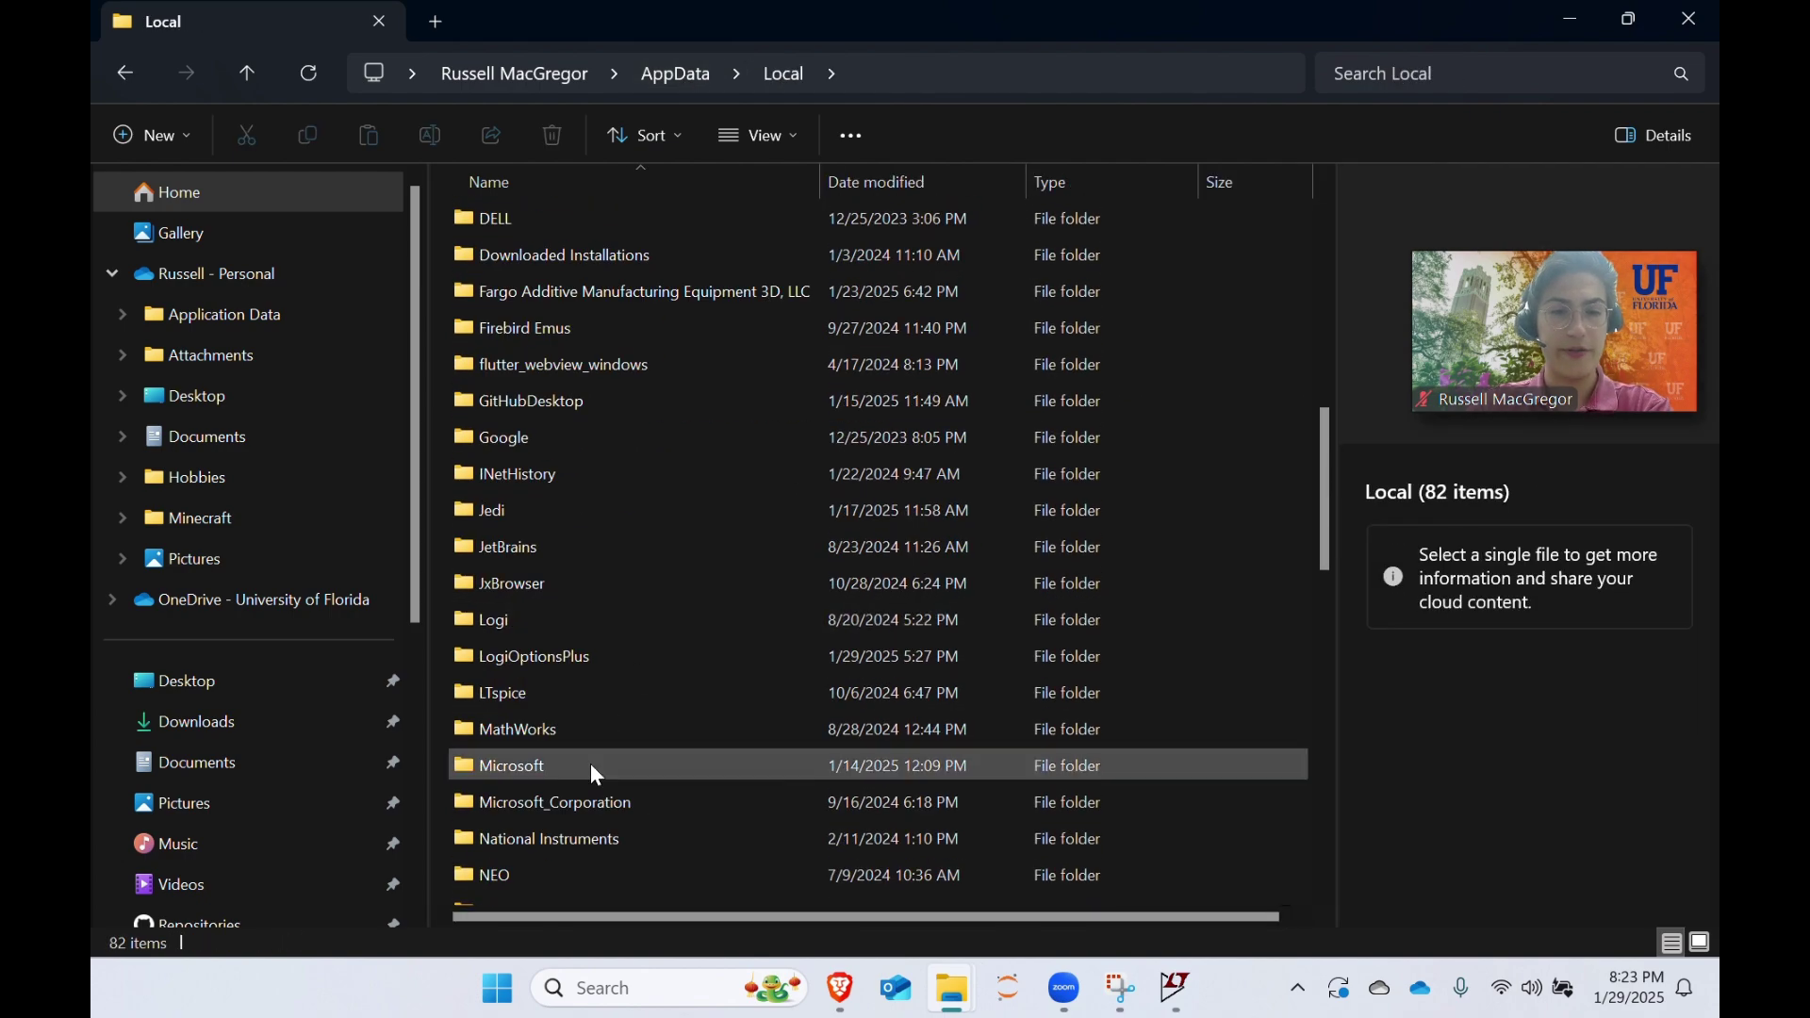
double_click(494, 585)
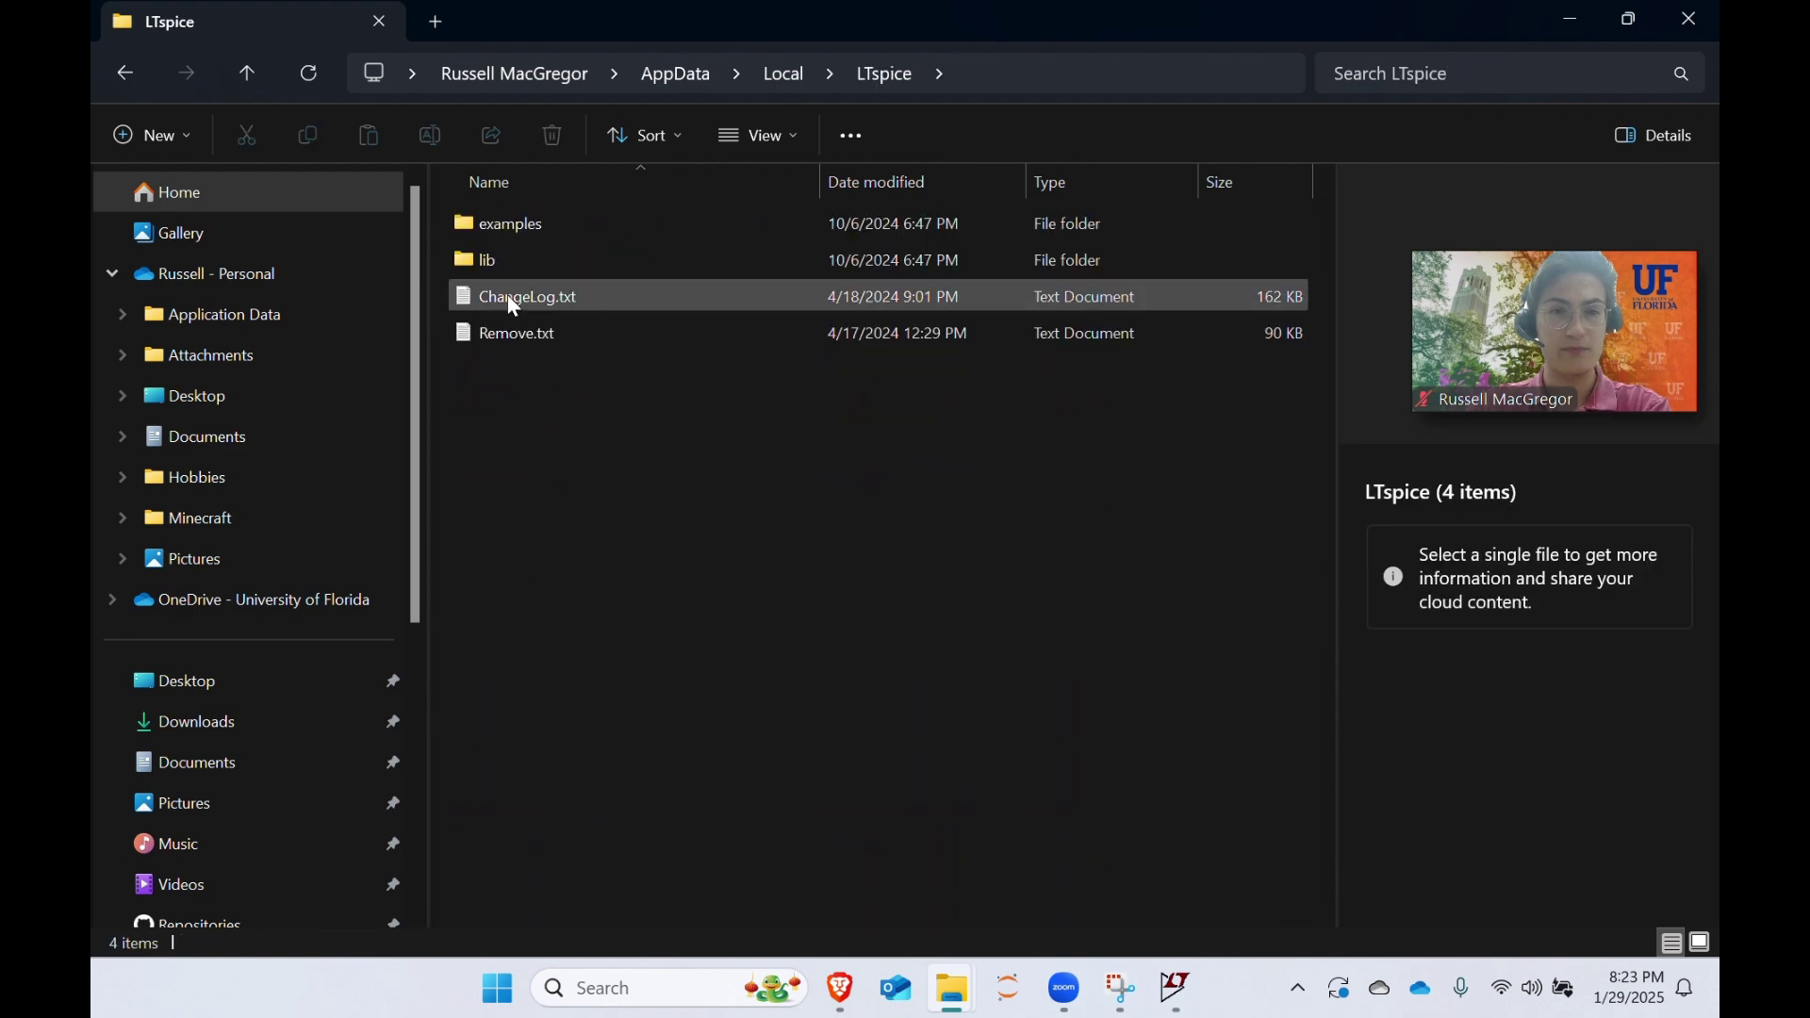
double_click(494, 251)
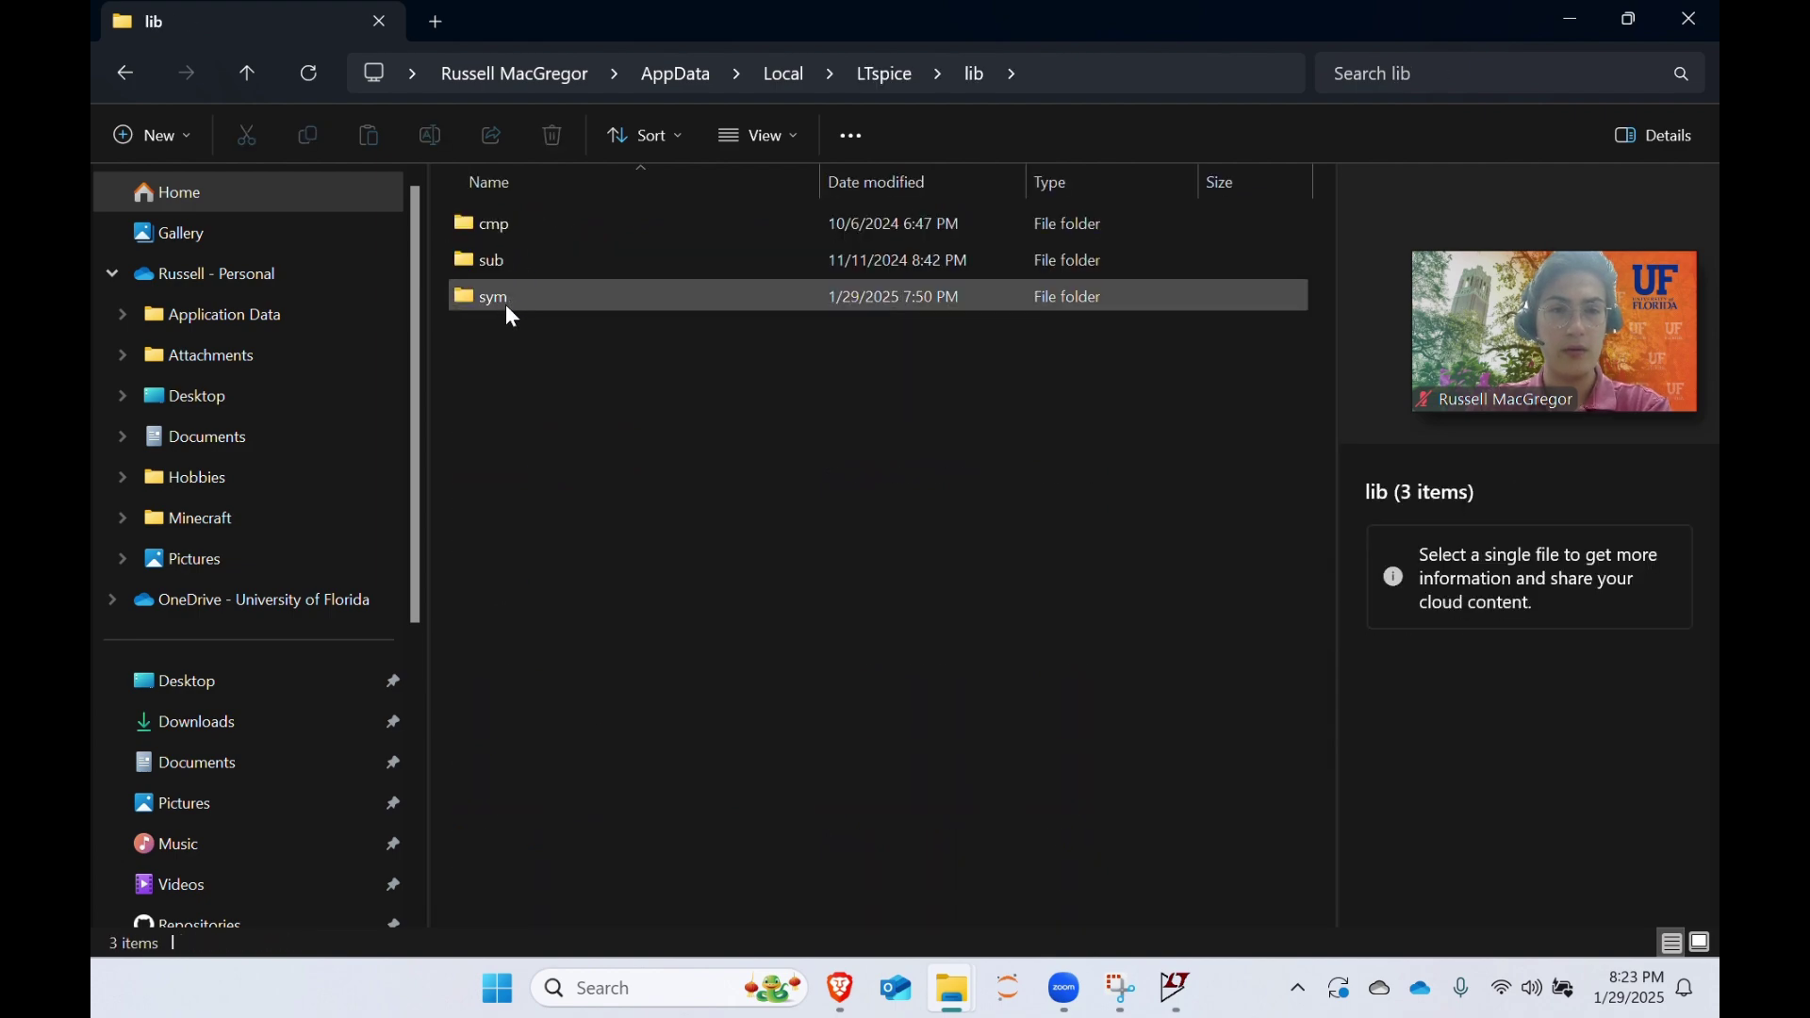
double_click(502, 296)
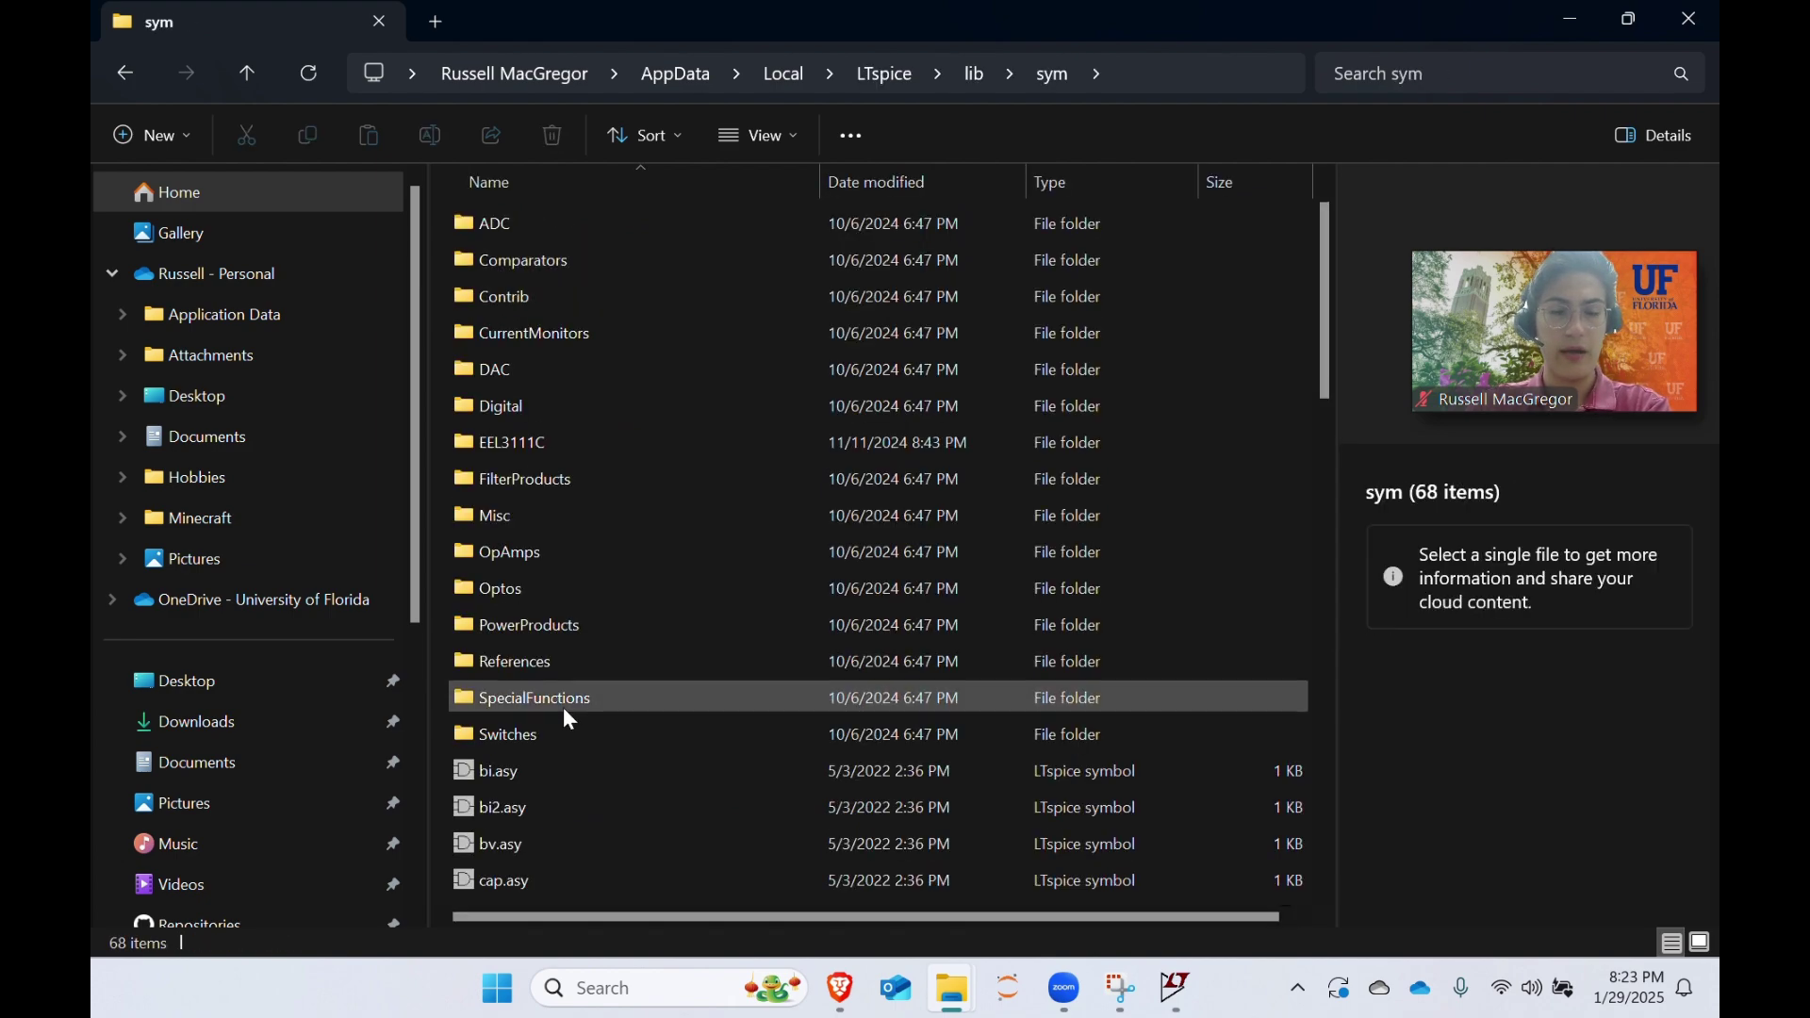
scroll(566, 712, down, 12)
scroll(565, 712, up, 12)
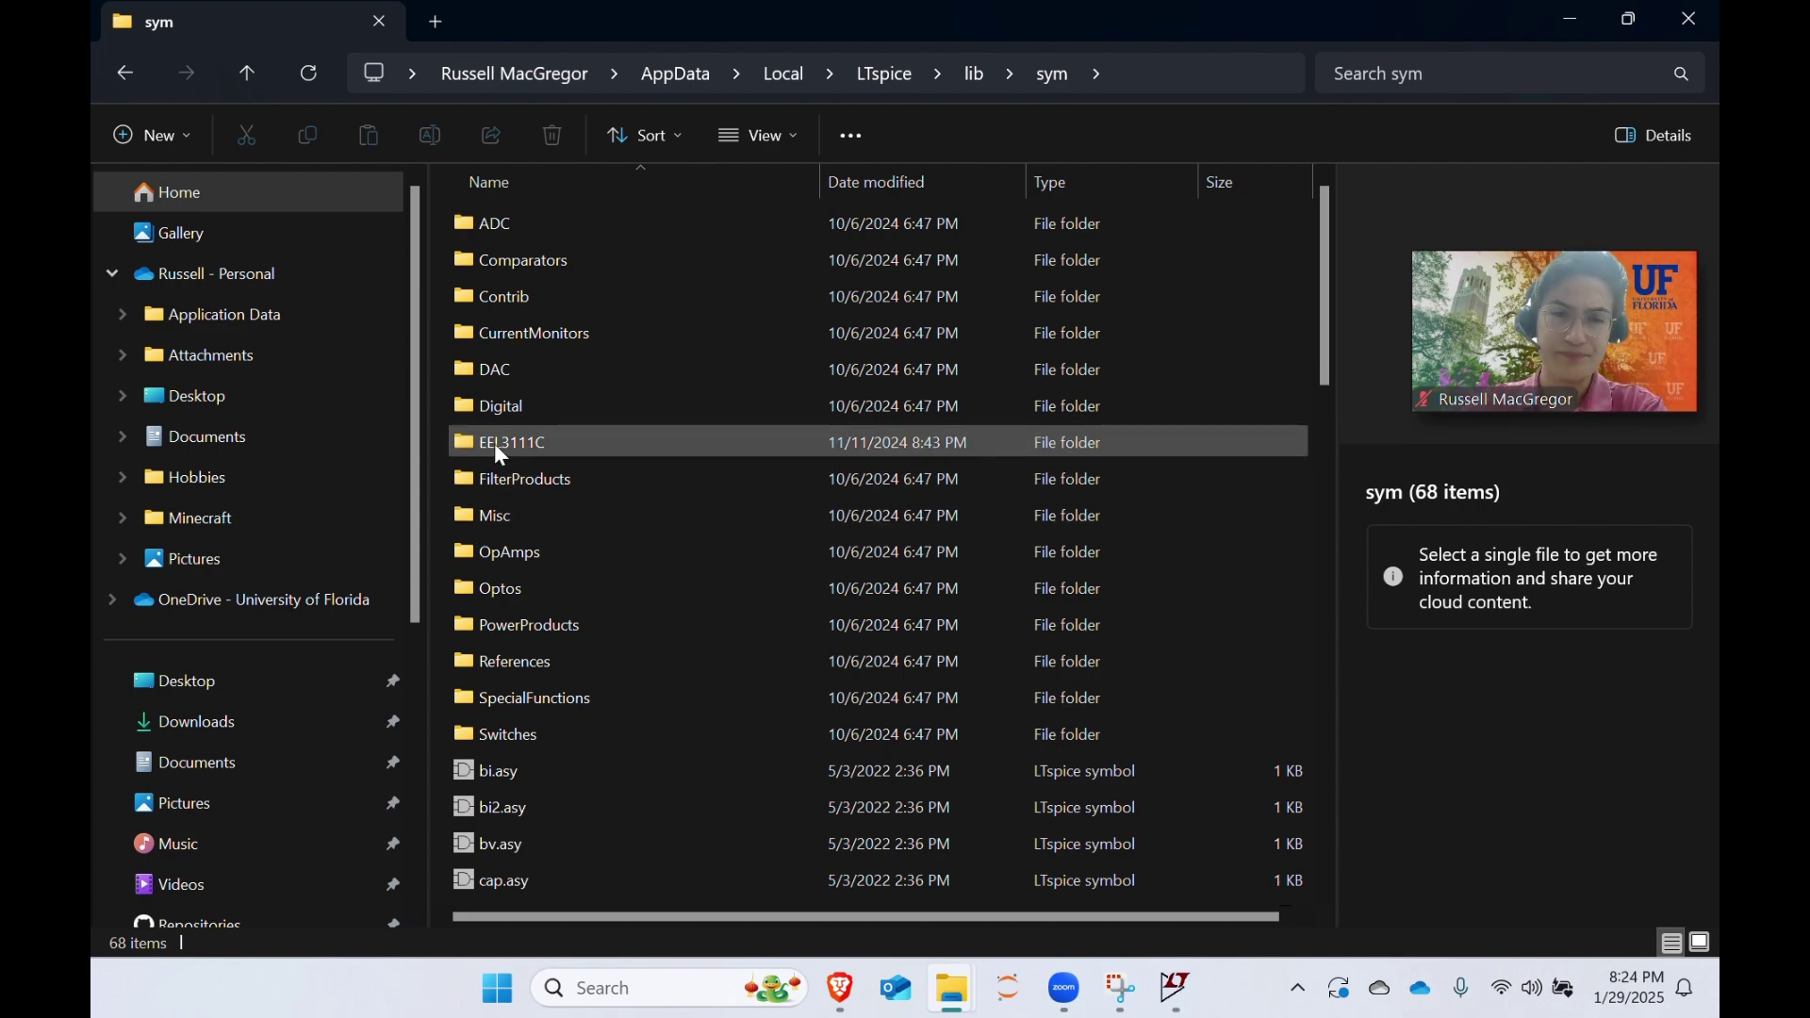
mouse_move(516, 453)
right_click(443, 435)
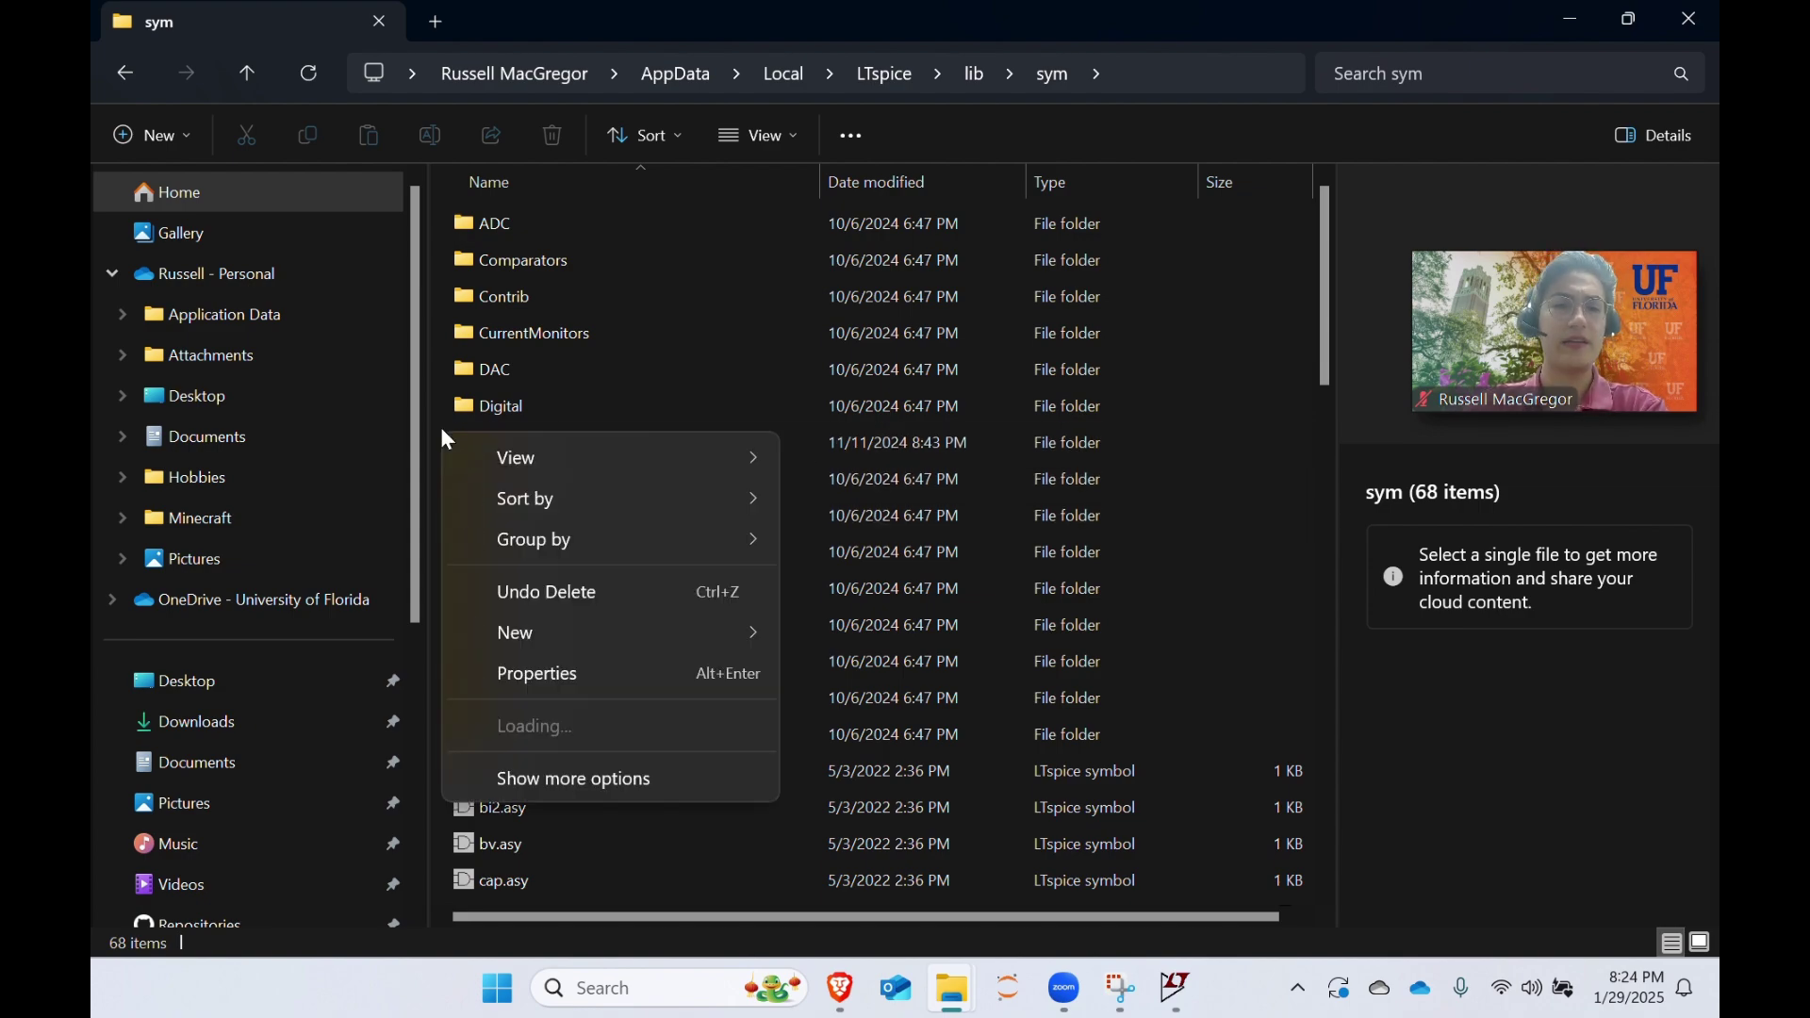
mouse_move(558, 645)
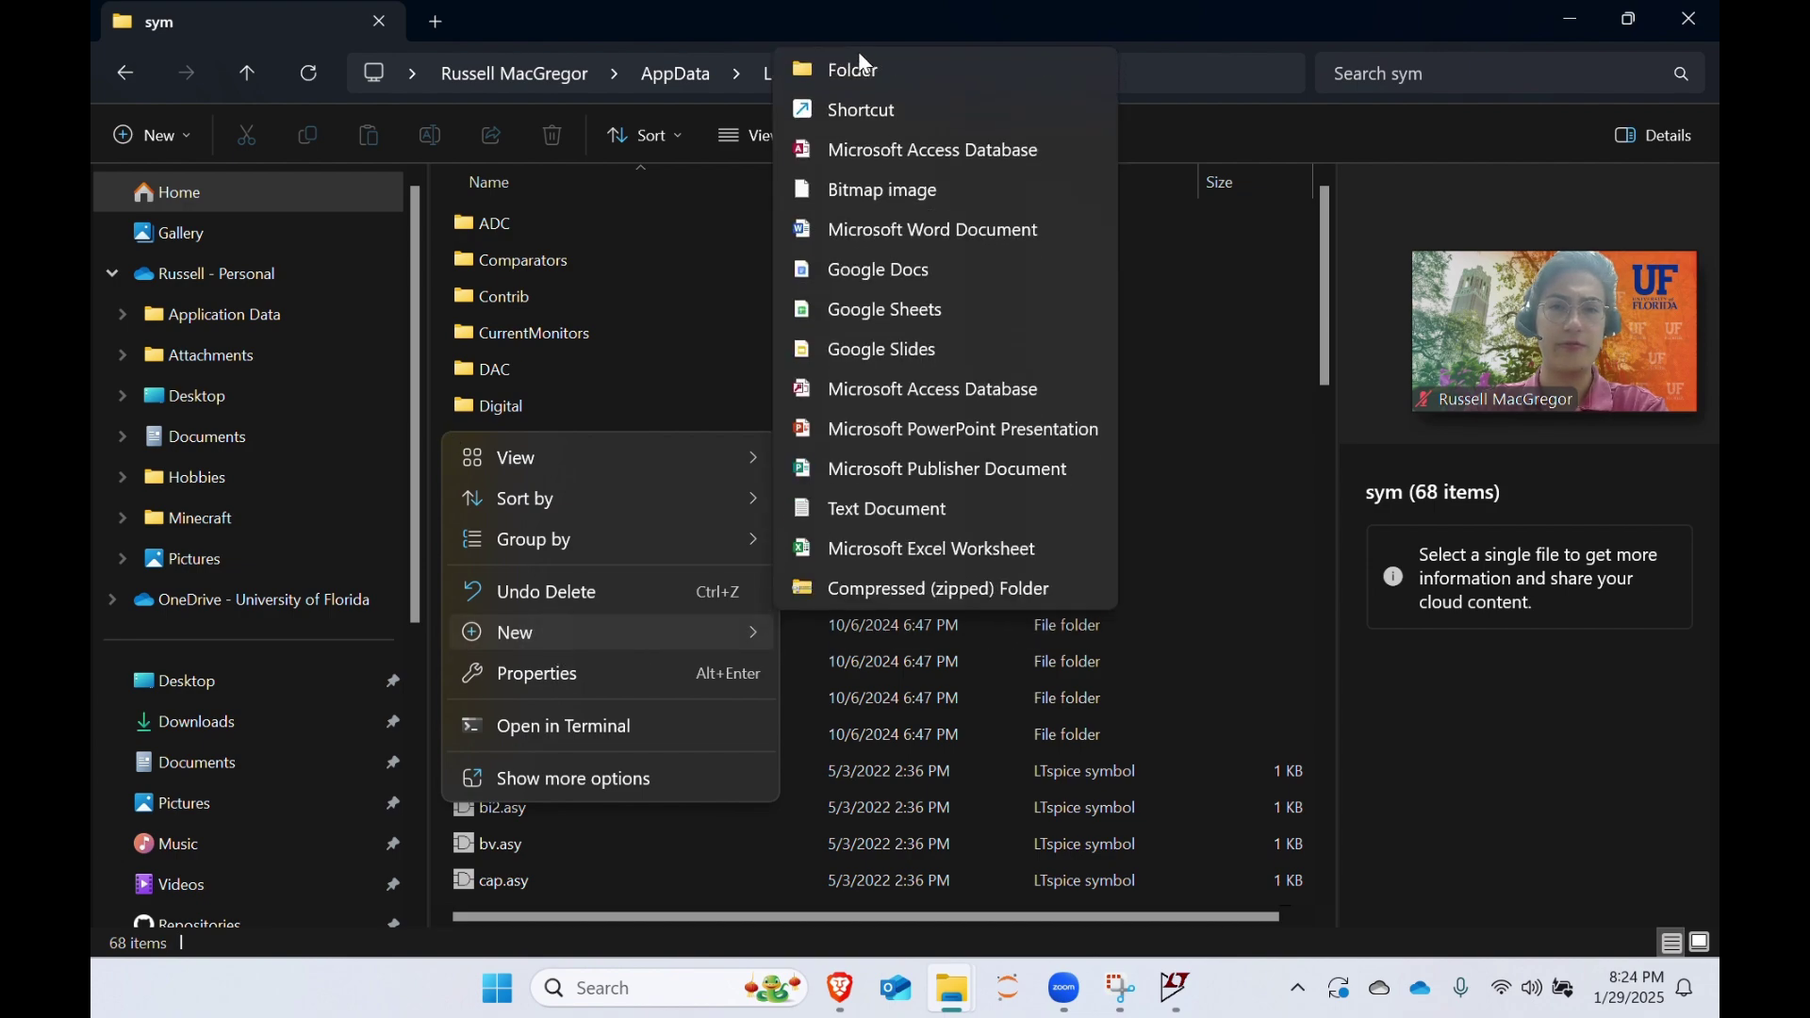
click(779, 185)
Step: Open the EEL3111C folder inside the sym library folder
click(514, 451)
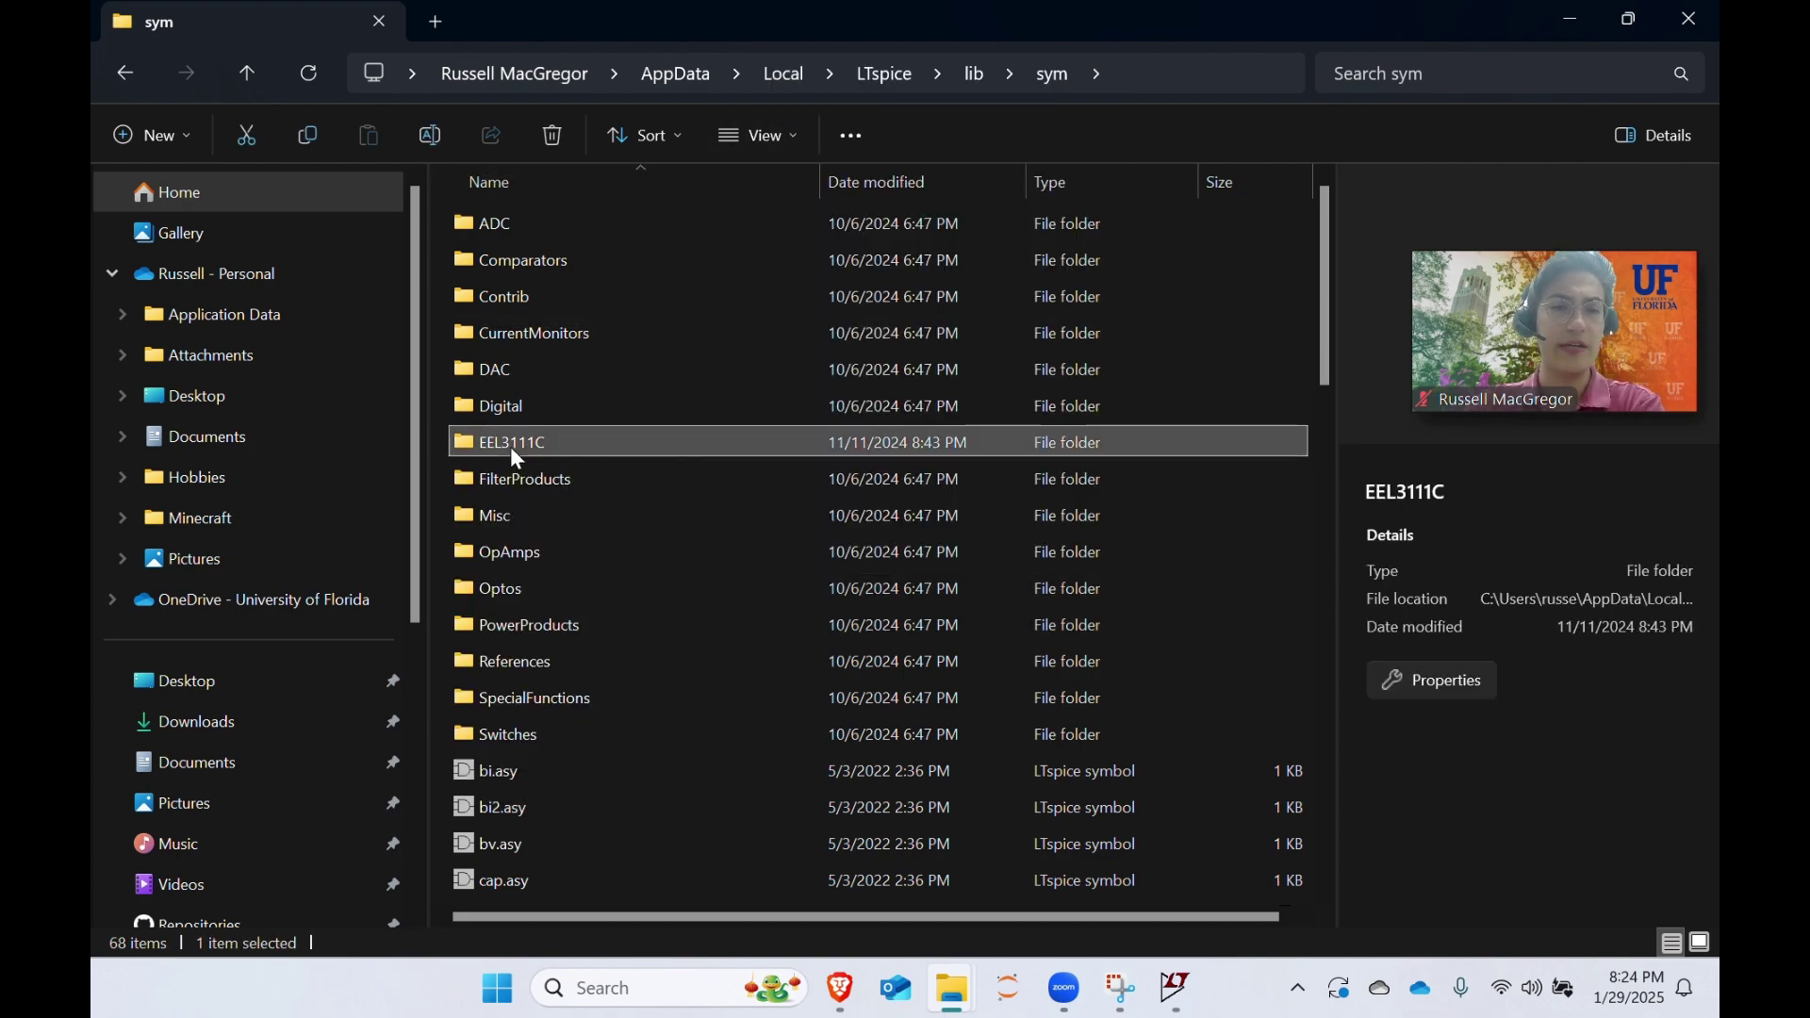
double_click(566, 449)
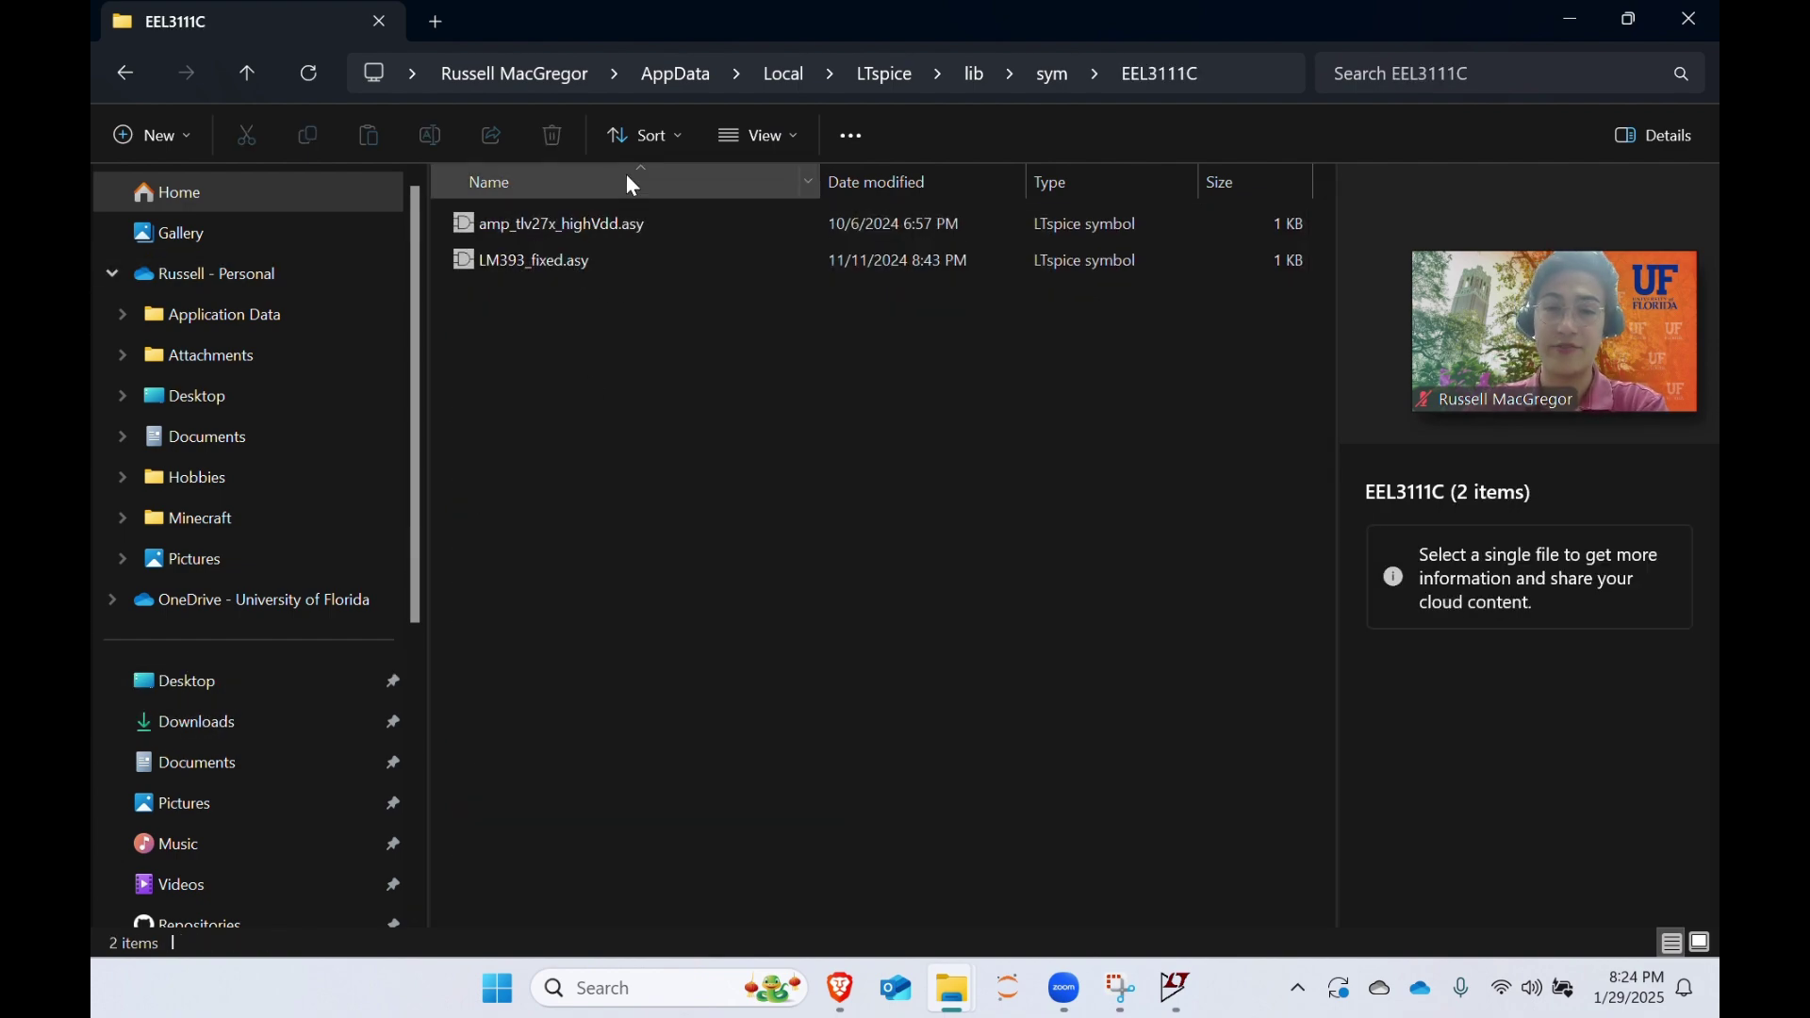
click(480, 225)
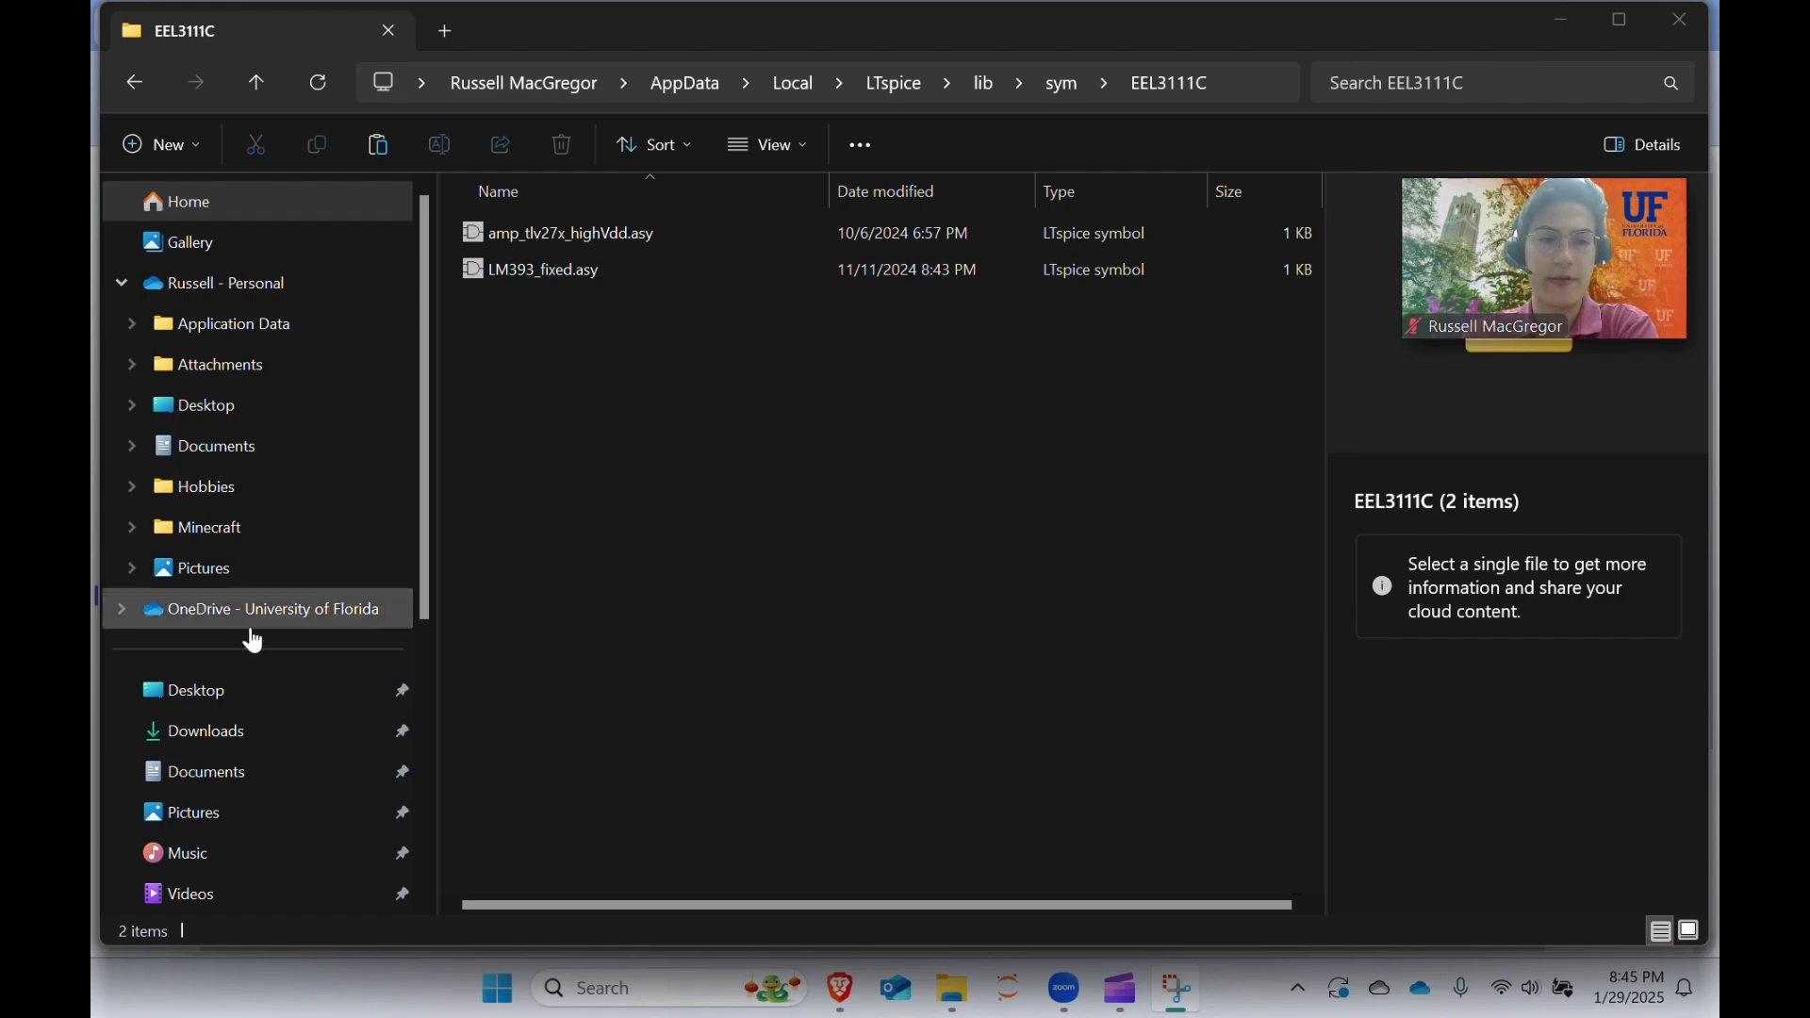
click(1054, 87)
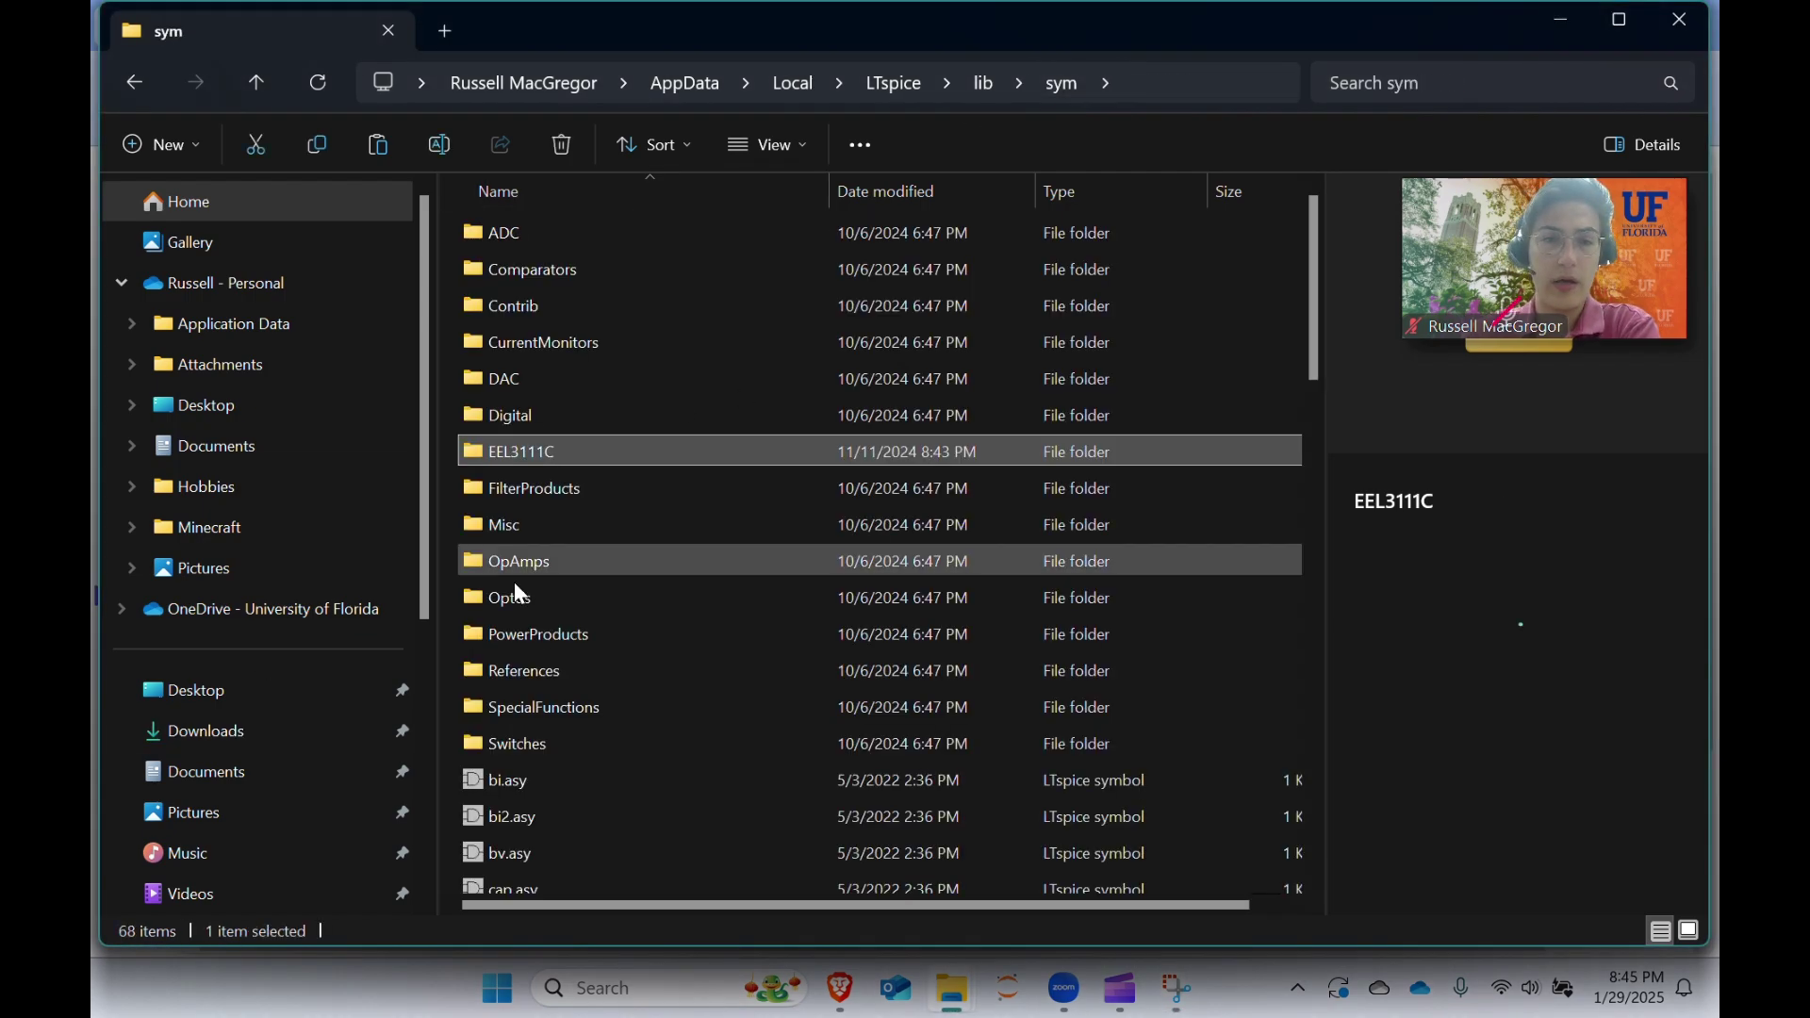
double_click(500, 460)
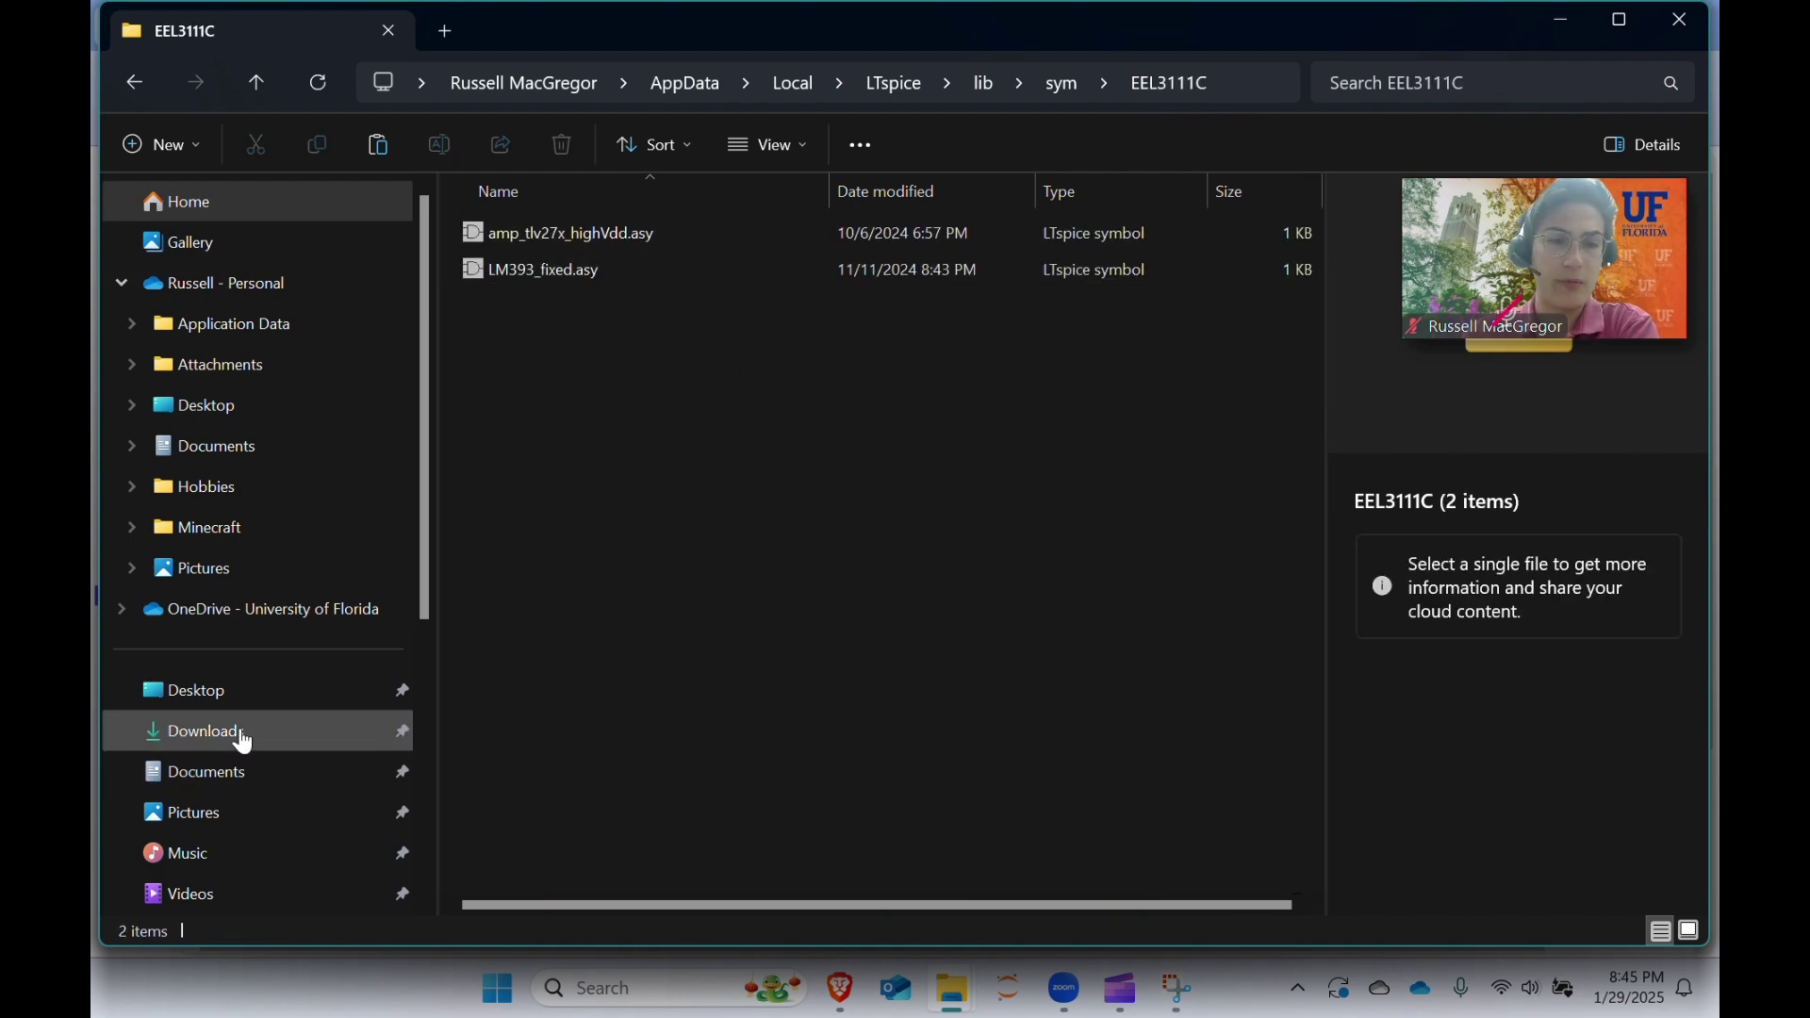
Step: Open Downloads in a separate window, place it below the EEL3111C file list and select amp_tlv27x_highVdd.asy in it
right_click(203, 702)
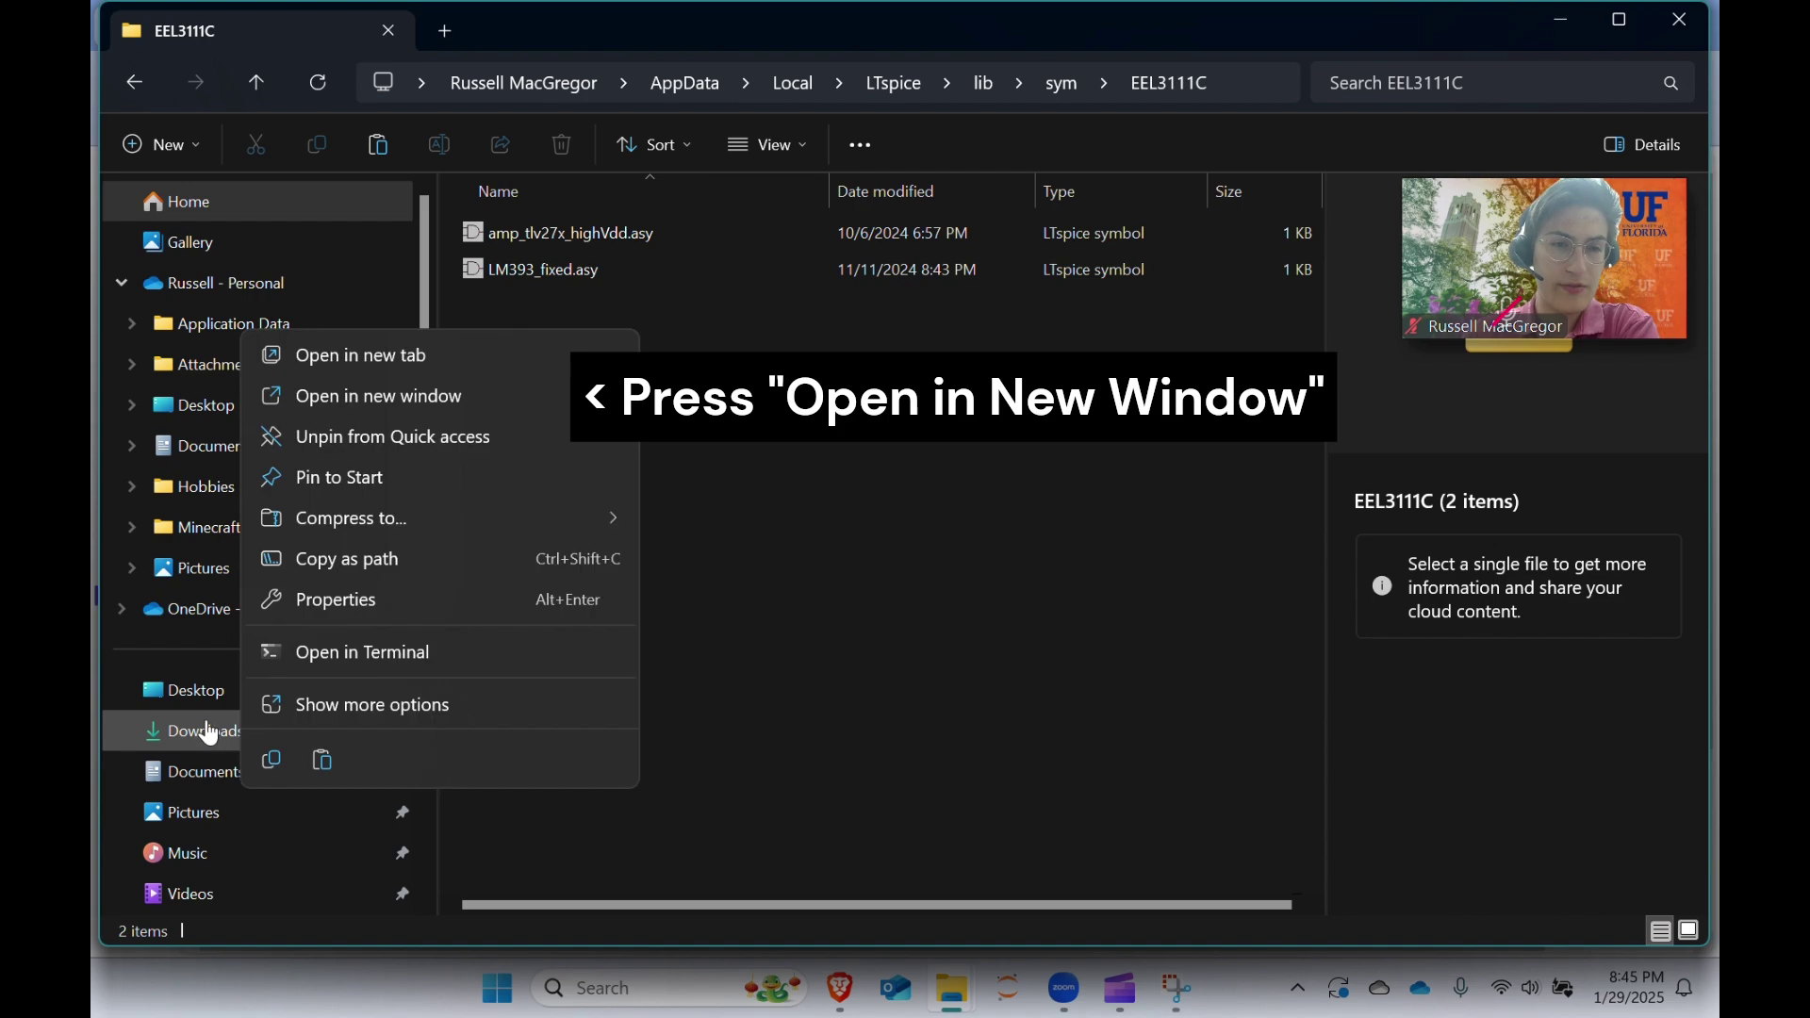
click(410, 401)
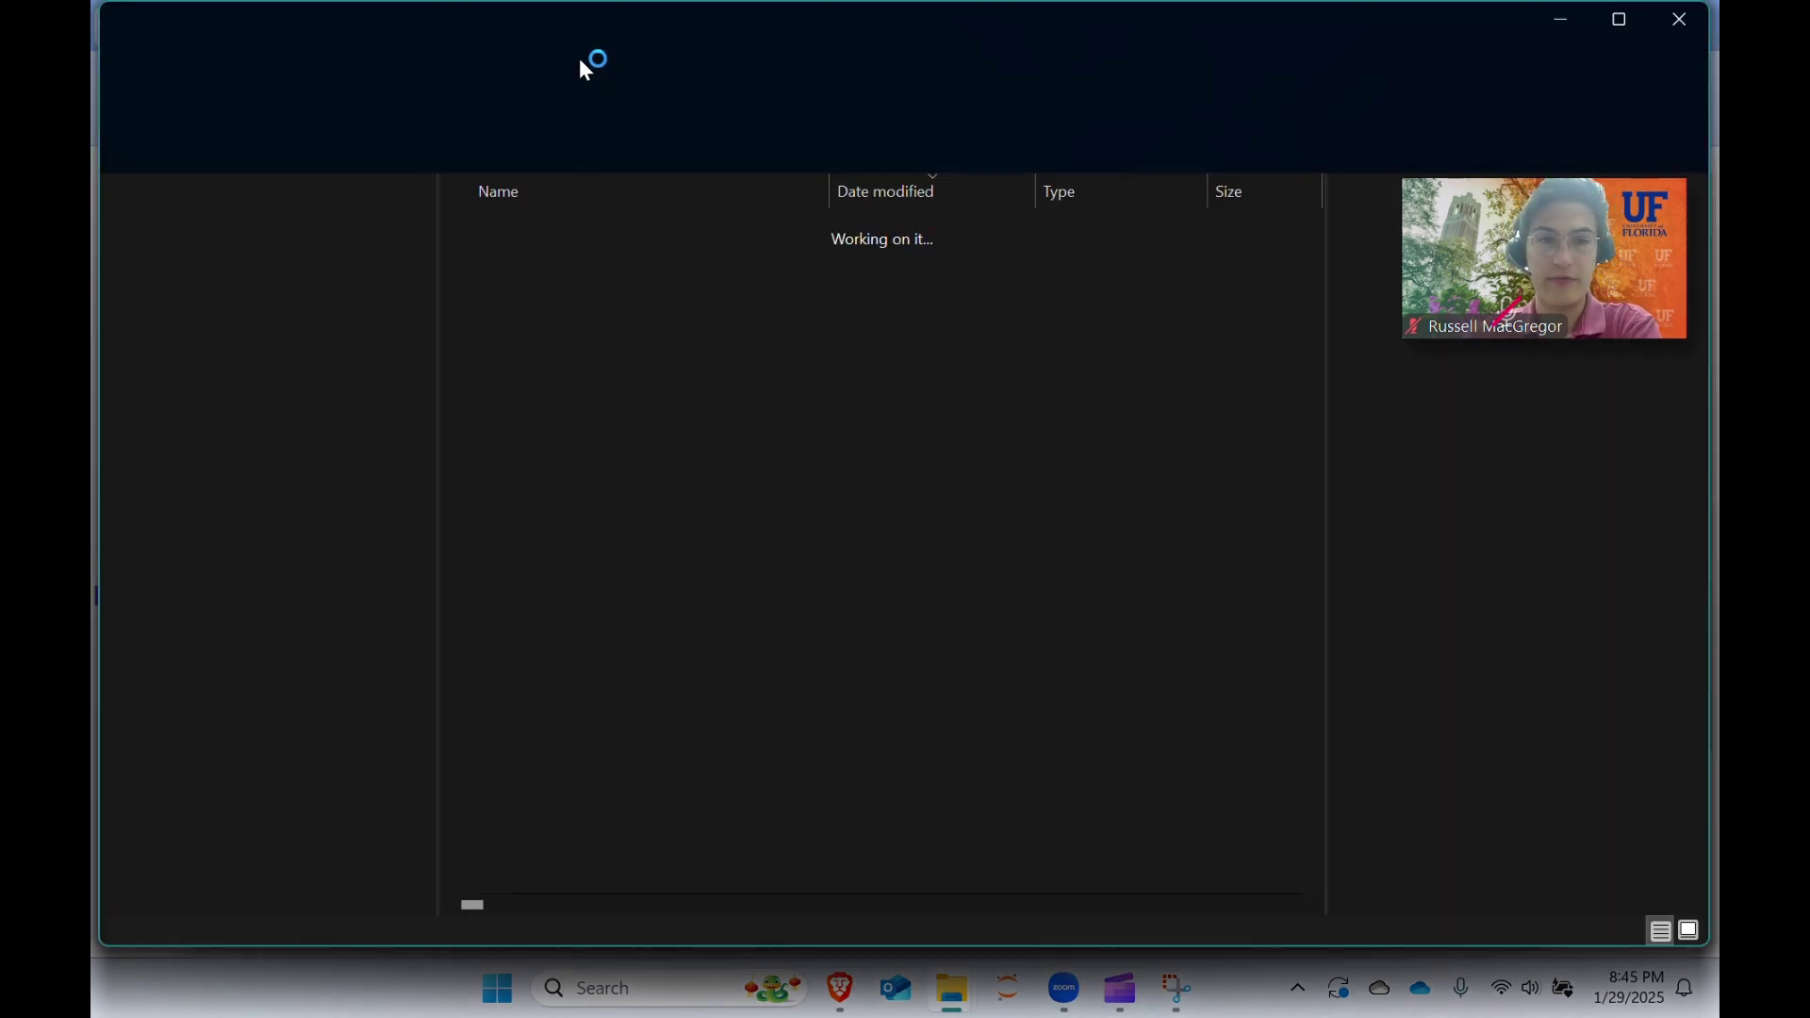
drag(588, 25, 870, 452)
click(850, 705)
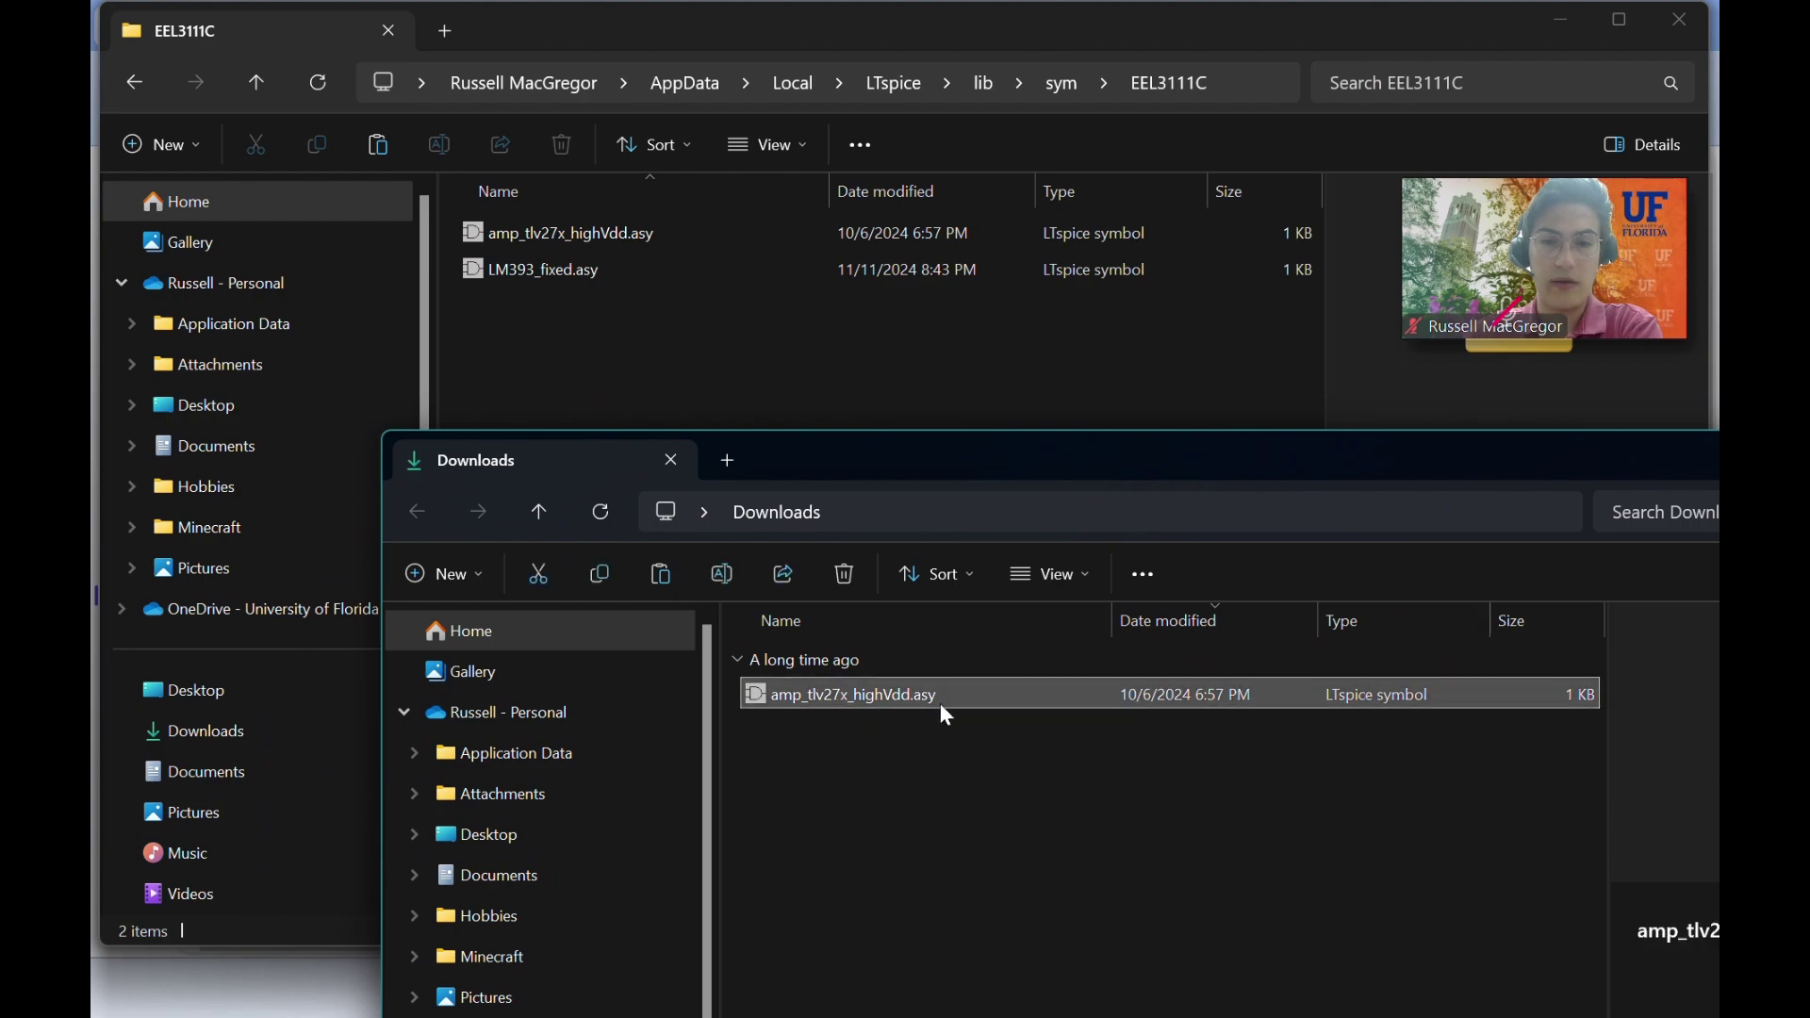
mouse_move(941, 703)
mouse_down()
mouse_move(822, 760)
mouse_move(759, 394)
mouse_move(709, 325)
mouse_move(925, 688)
mouse_up()
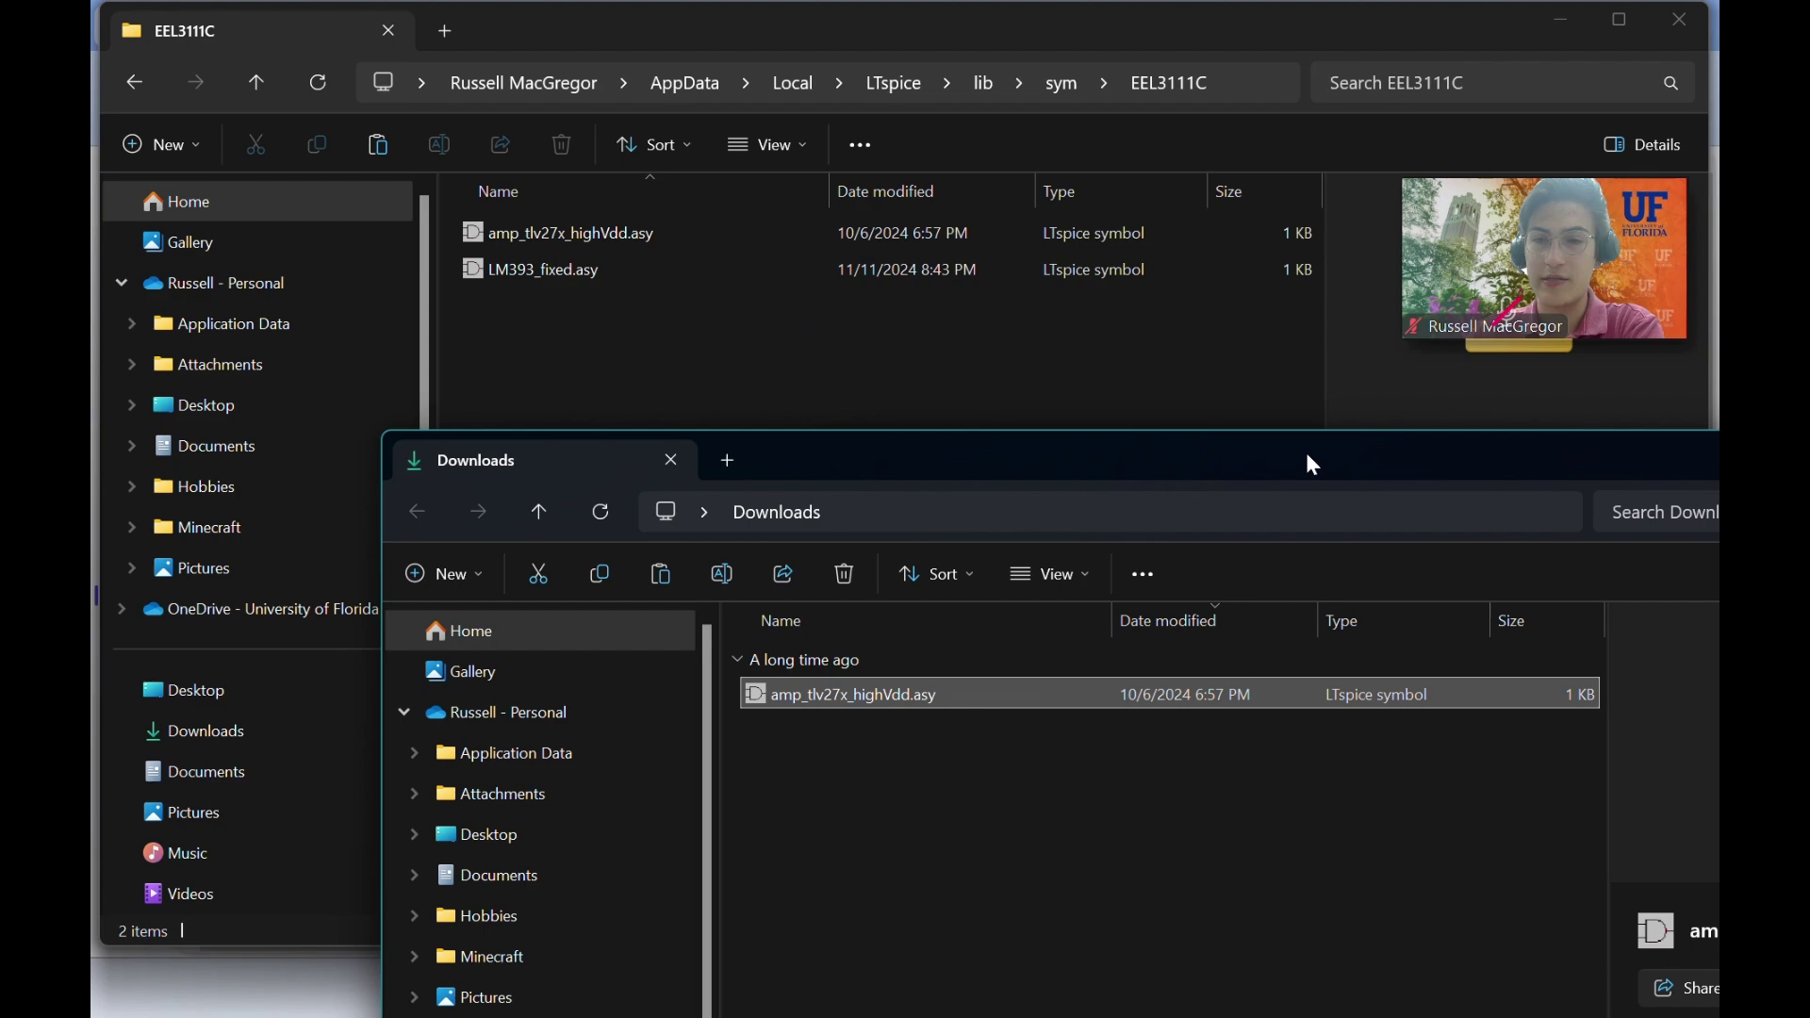
Step: Close the Downloads window and the EEL3111C folder window, returning to the symbol in LTspice
drag(1310, 456, 1018, 457)
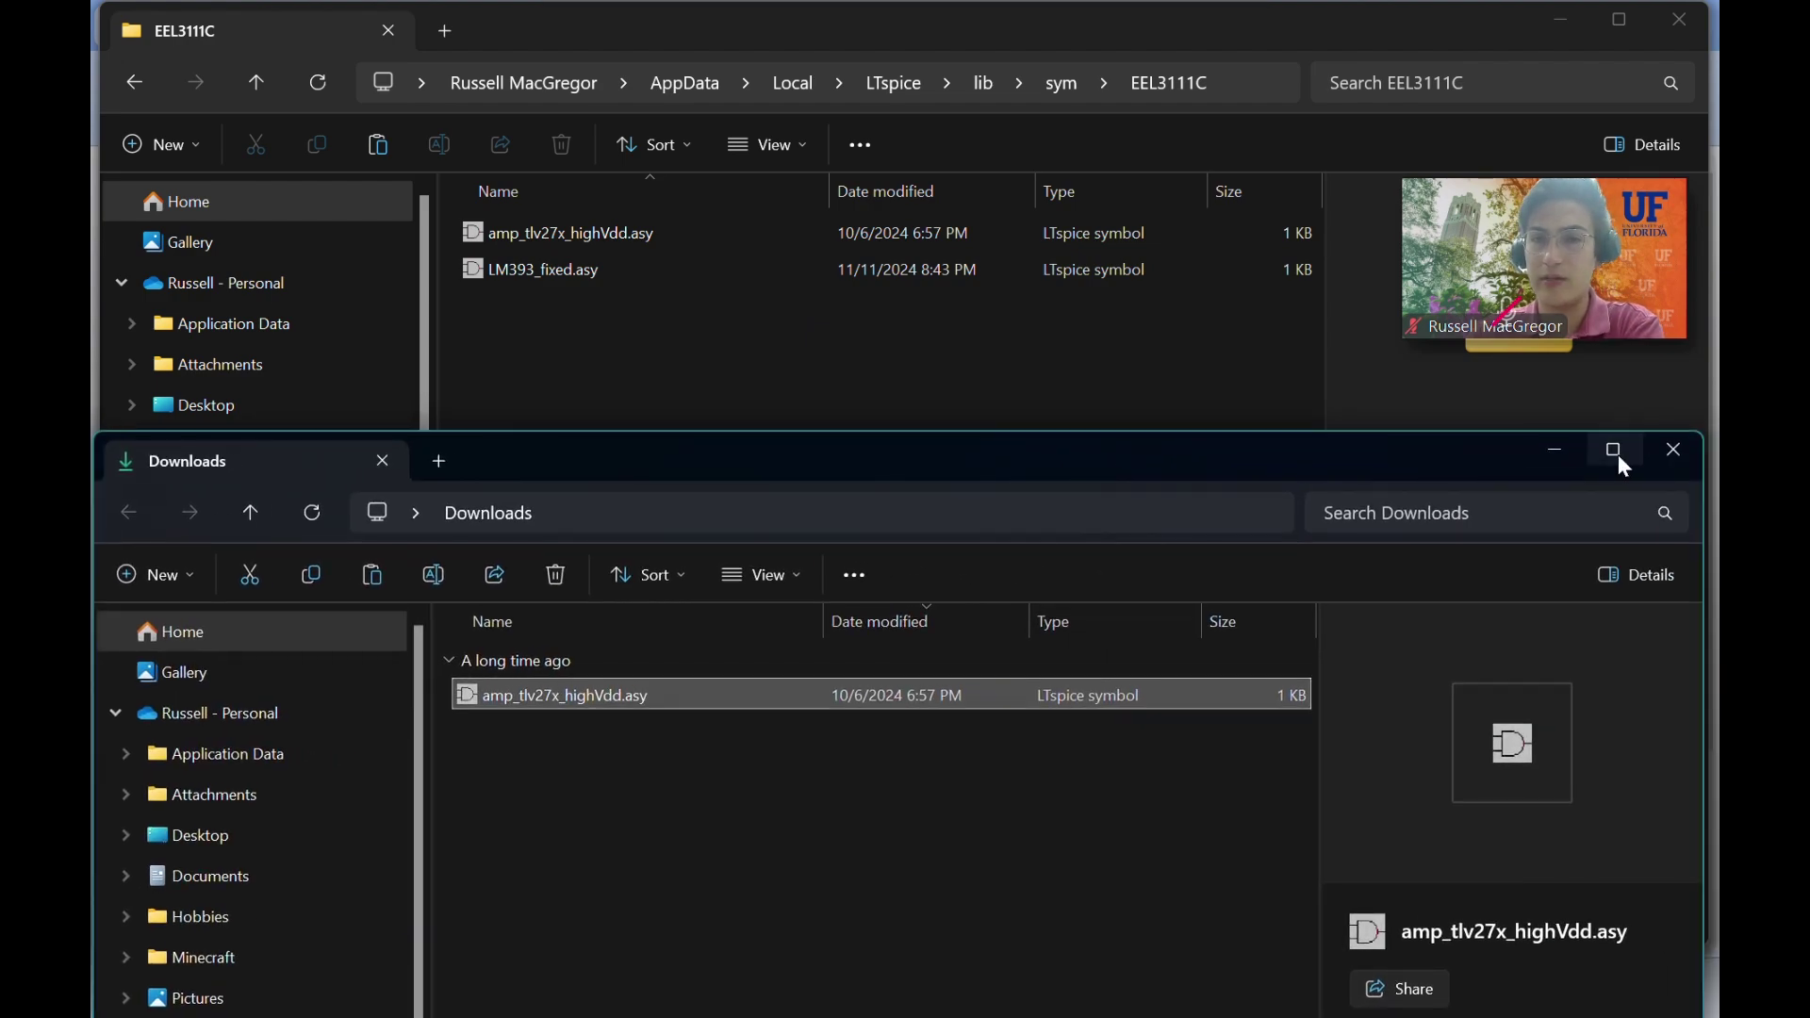
click(1675, 451)
double_click(805, 32)
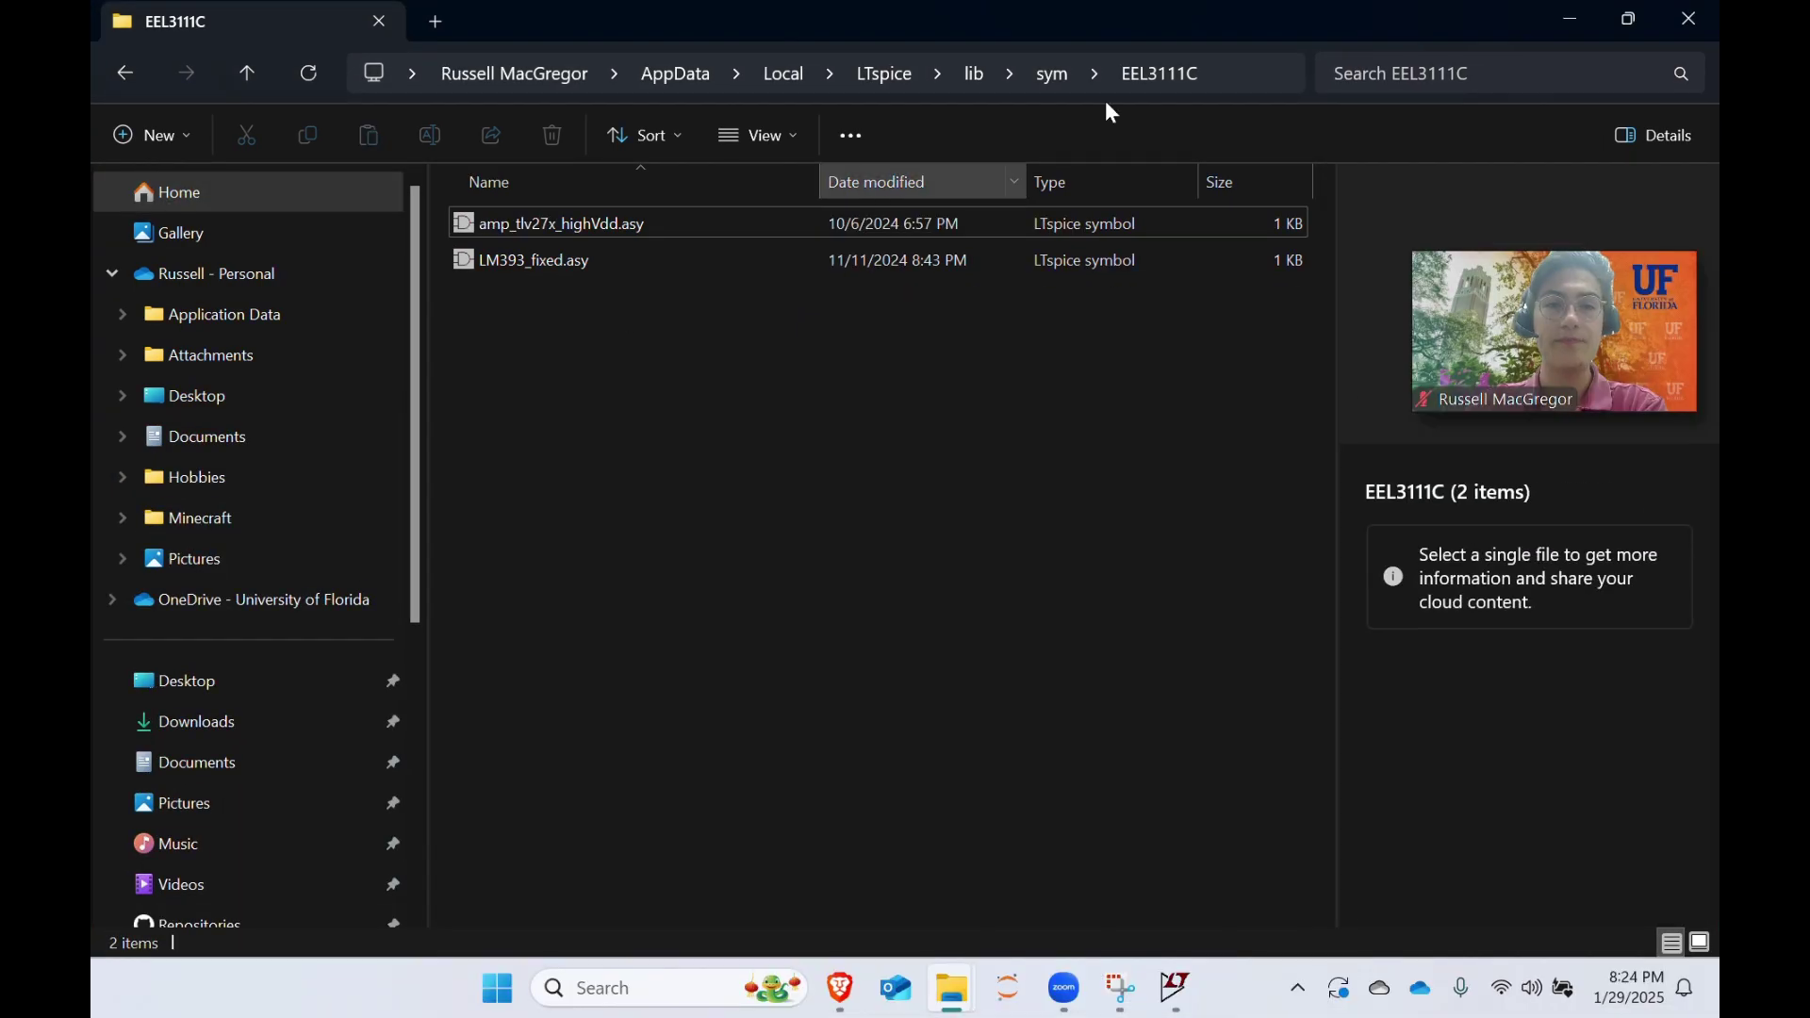
click(1689, 21)
click(1690, 19)
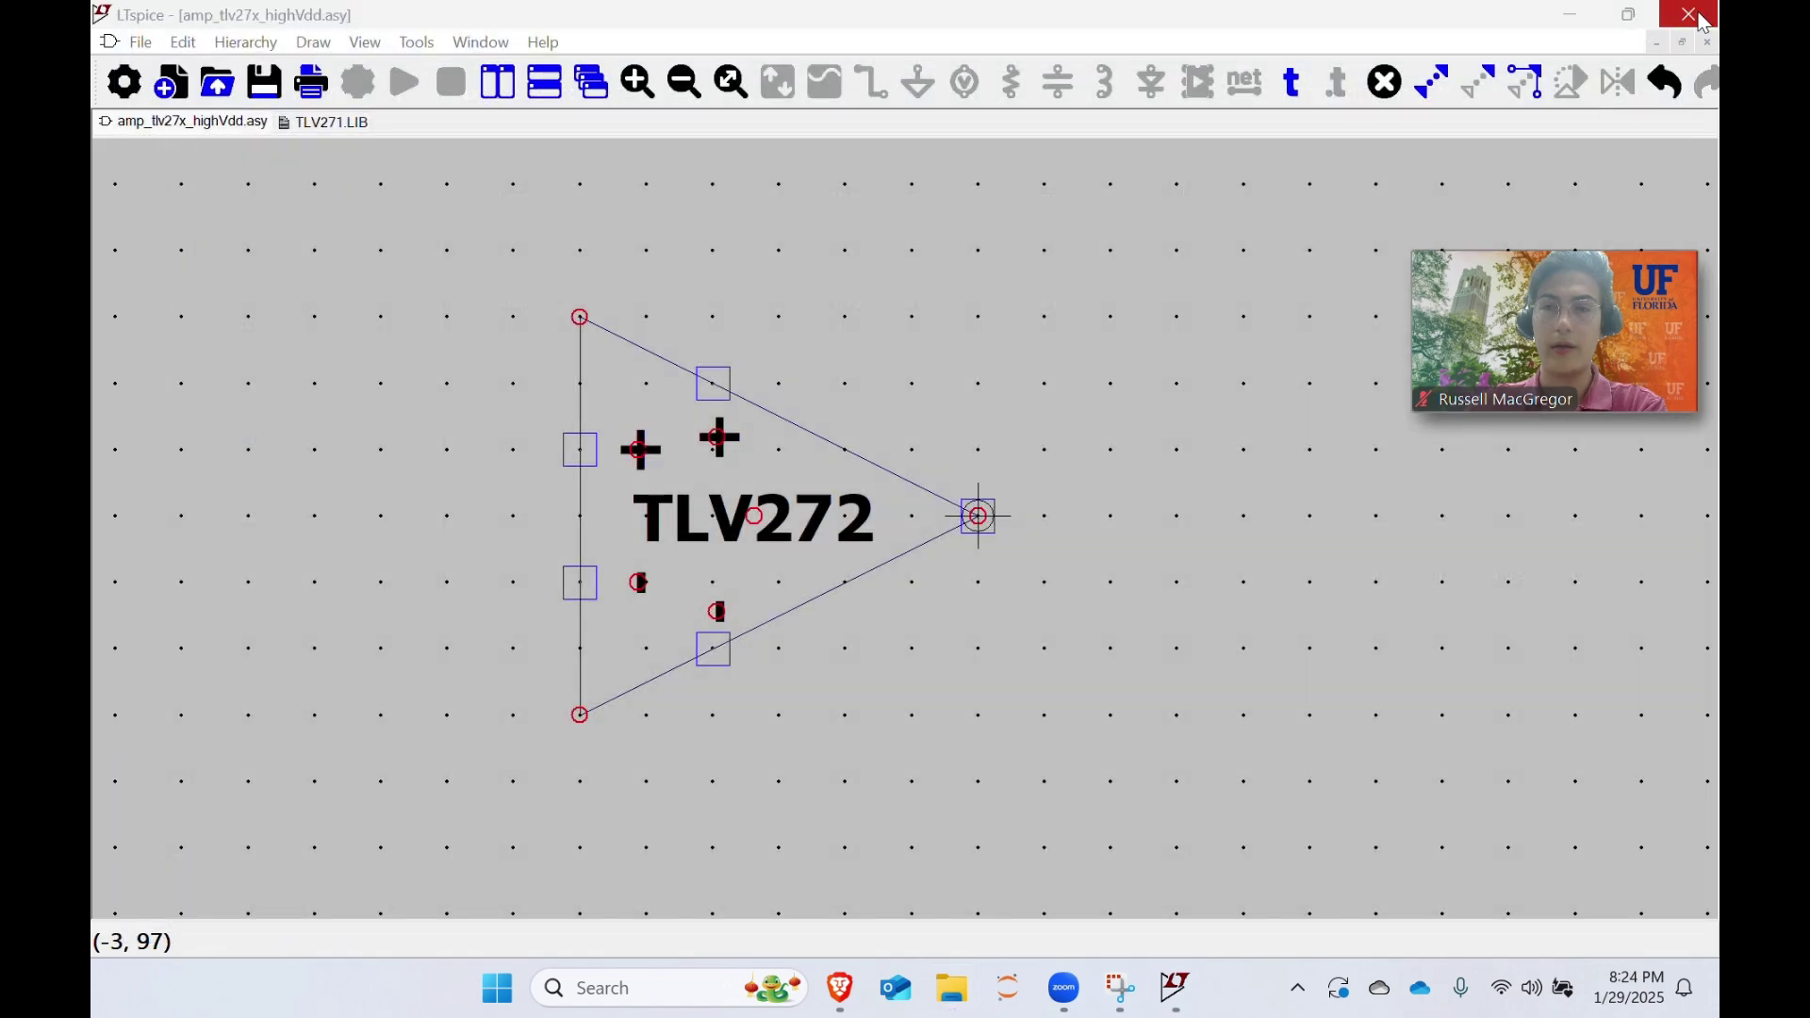
Step: Close LTspice and dismiss the slom249.zip preview on the course's Lab 5 files page
click(942, 405)
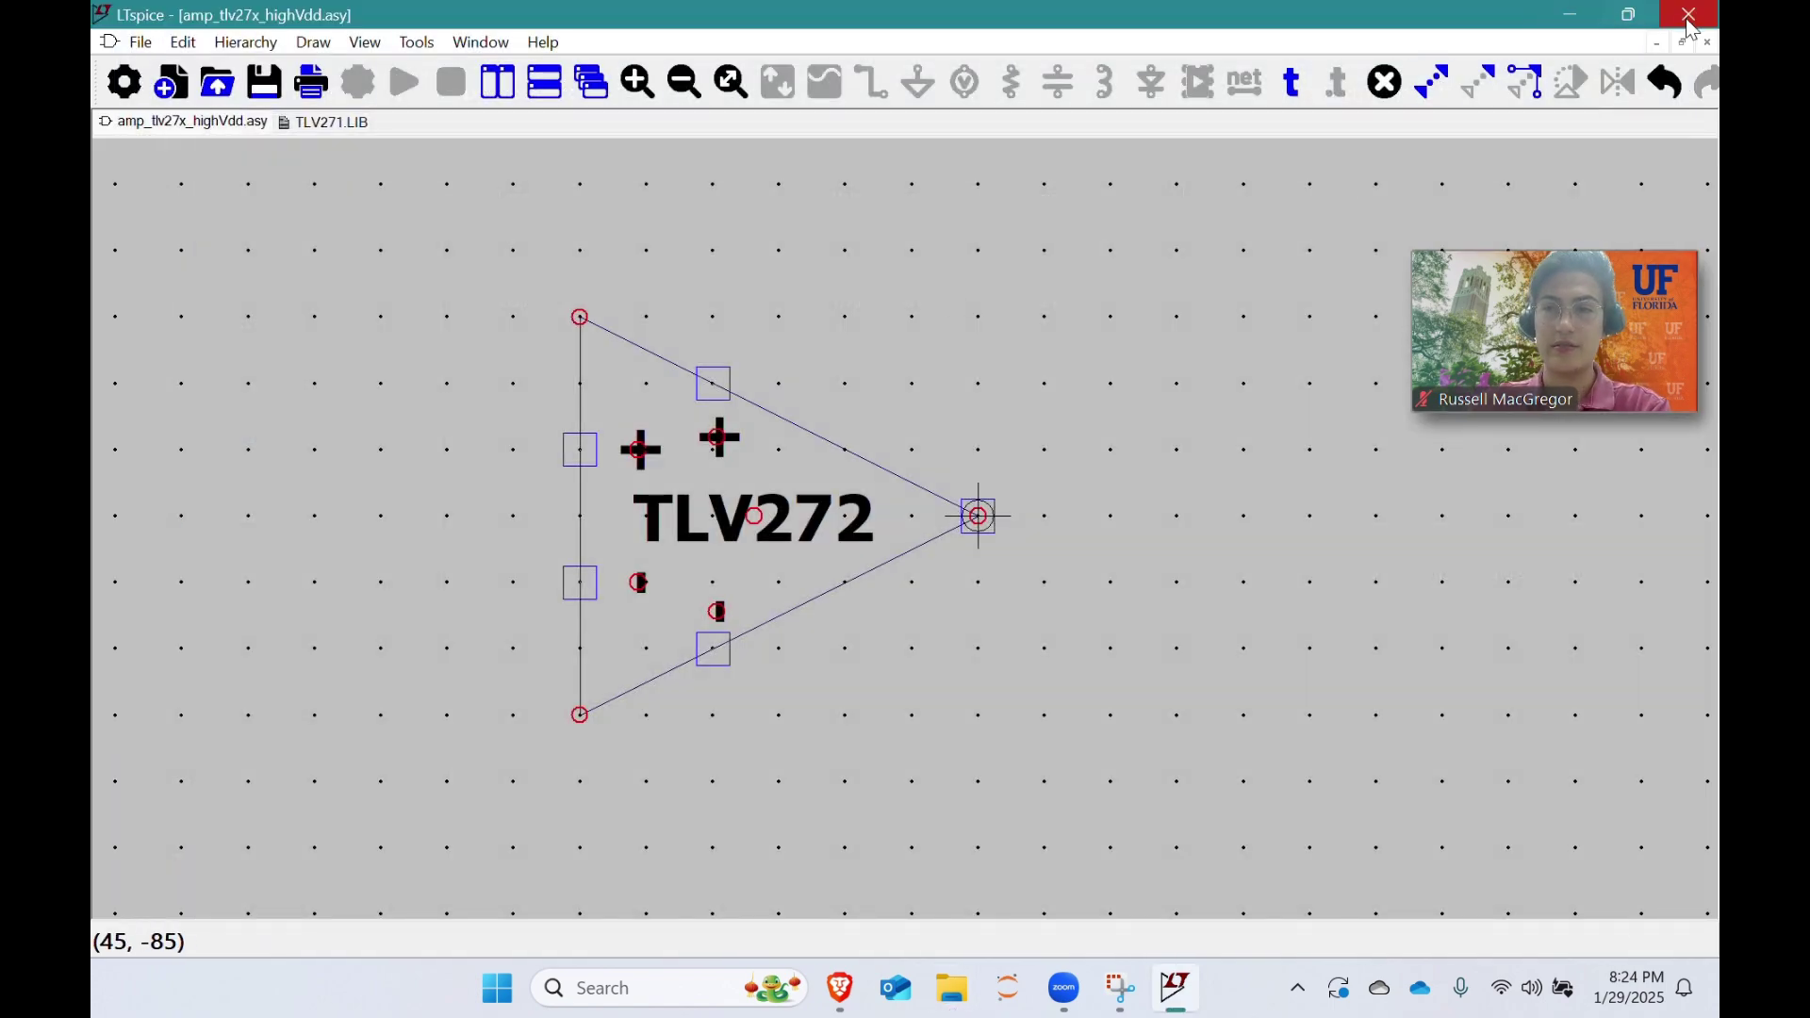
click(1691, 21)
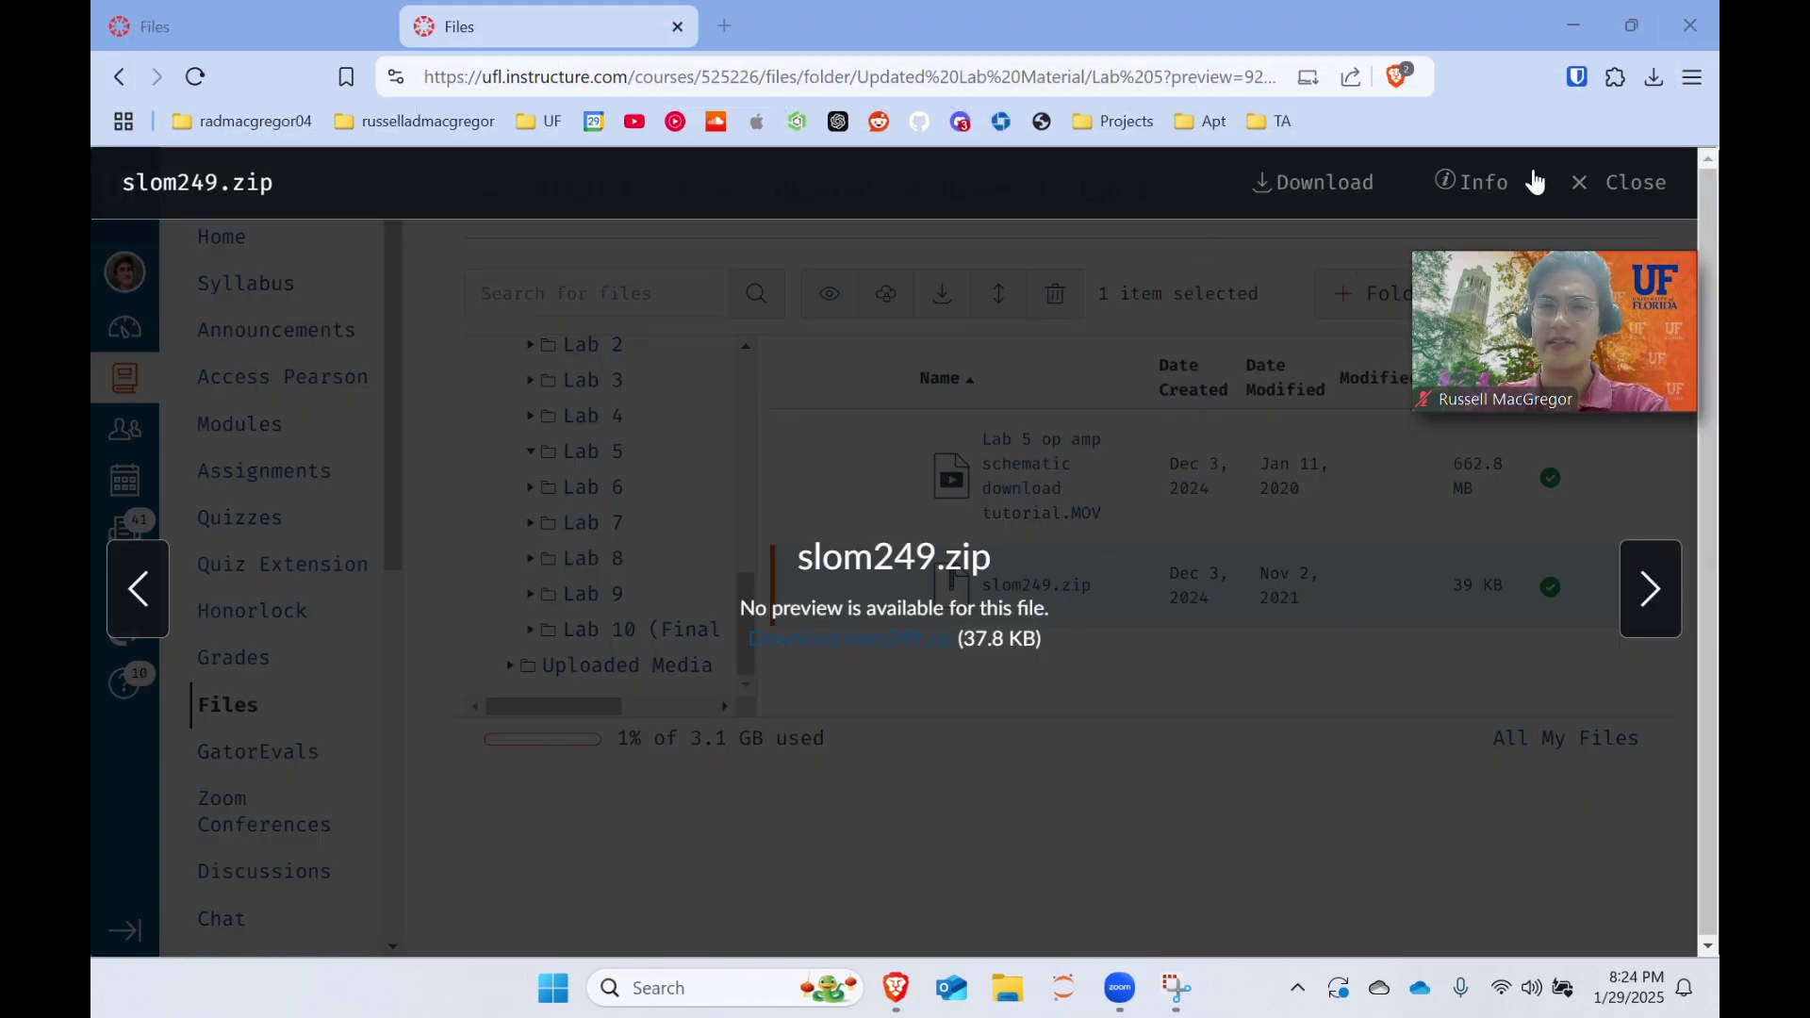
click(1639, 181)
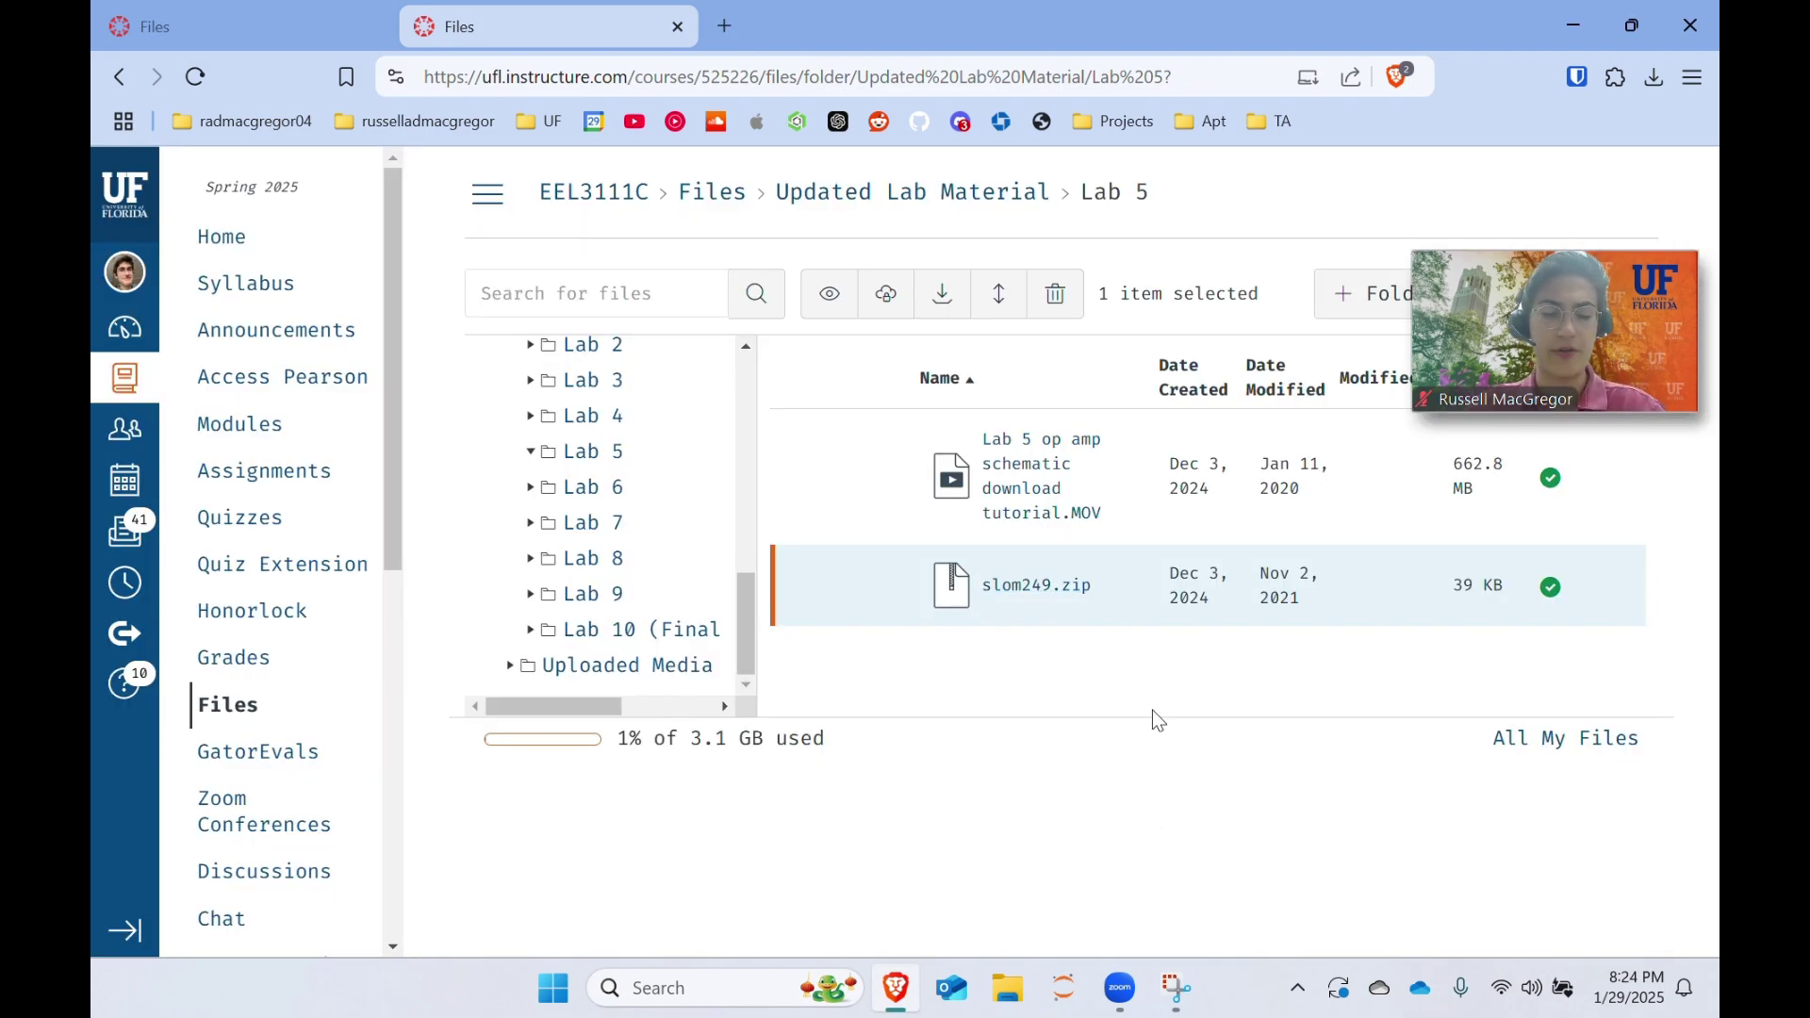
Step: Relaunch LTspice and create a new blank schematic
key(super)
text(lts)
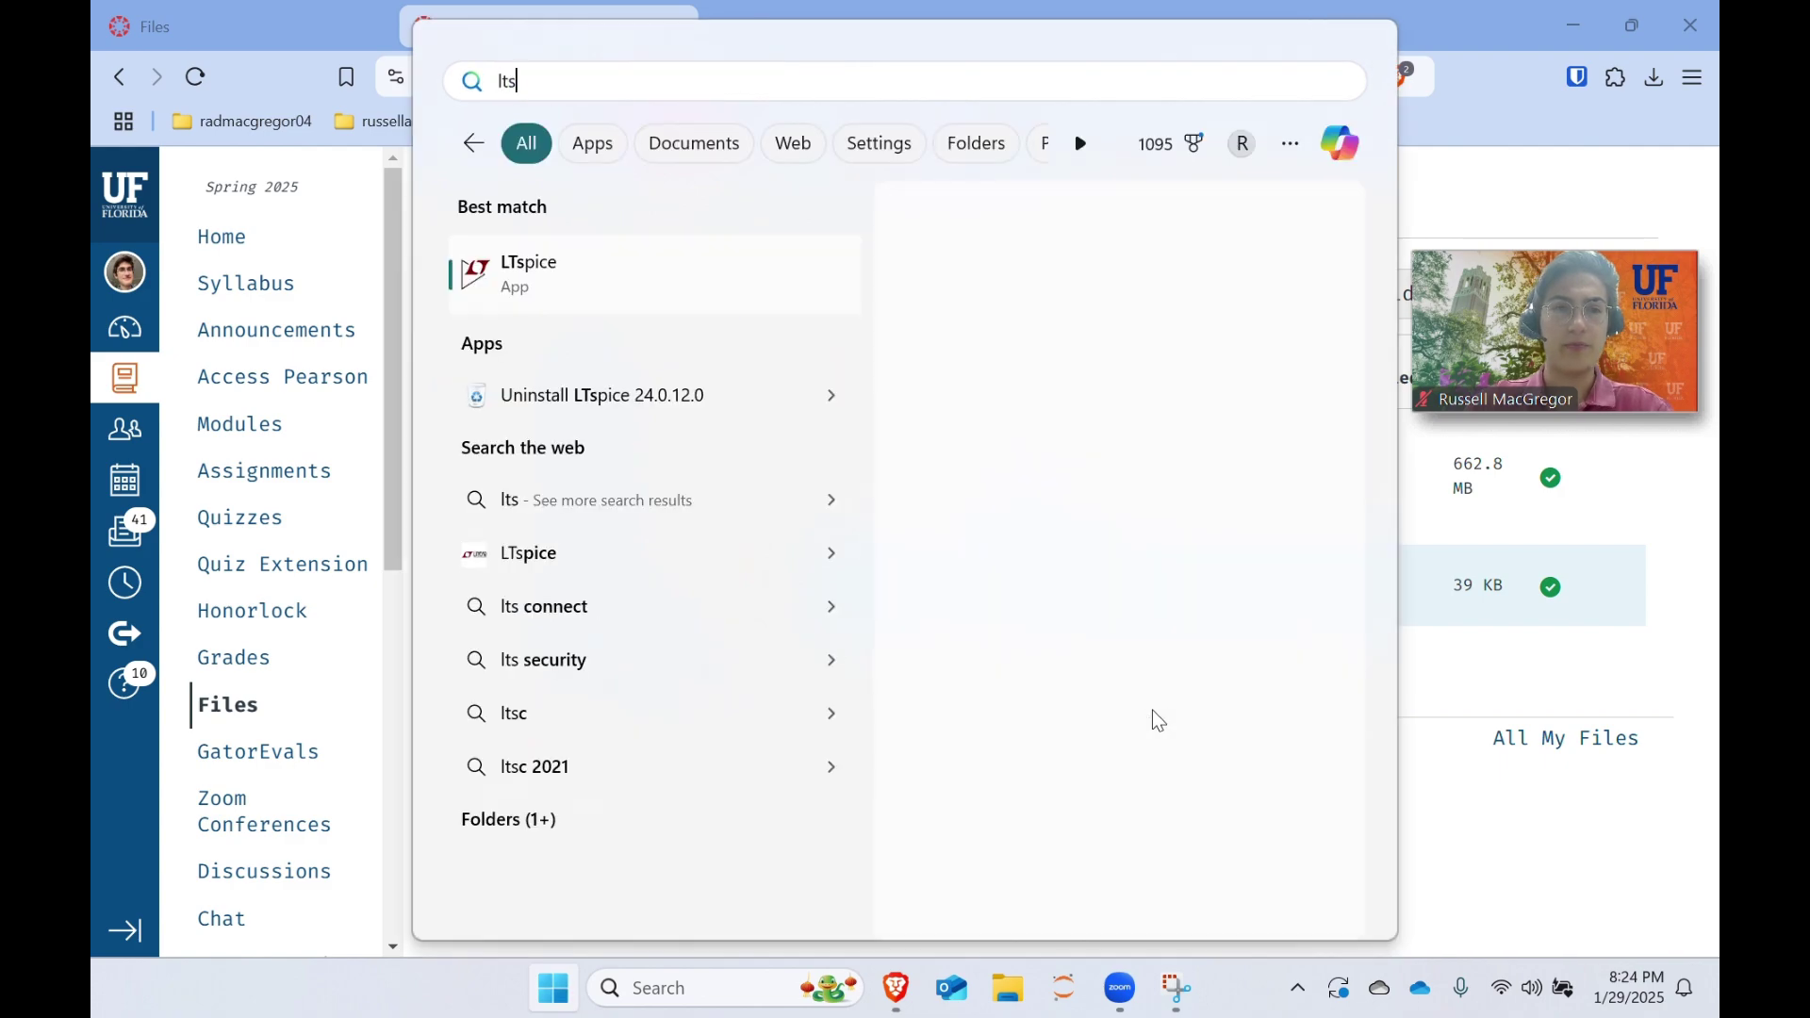
text(pice)
key(Return)
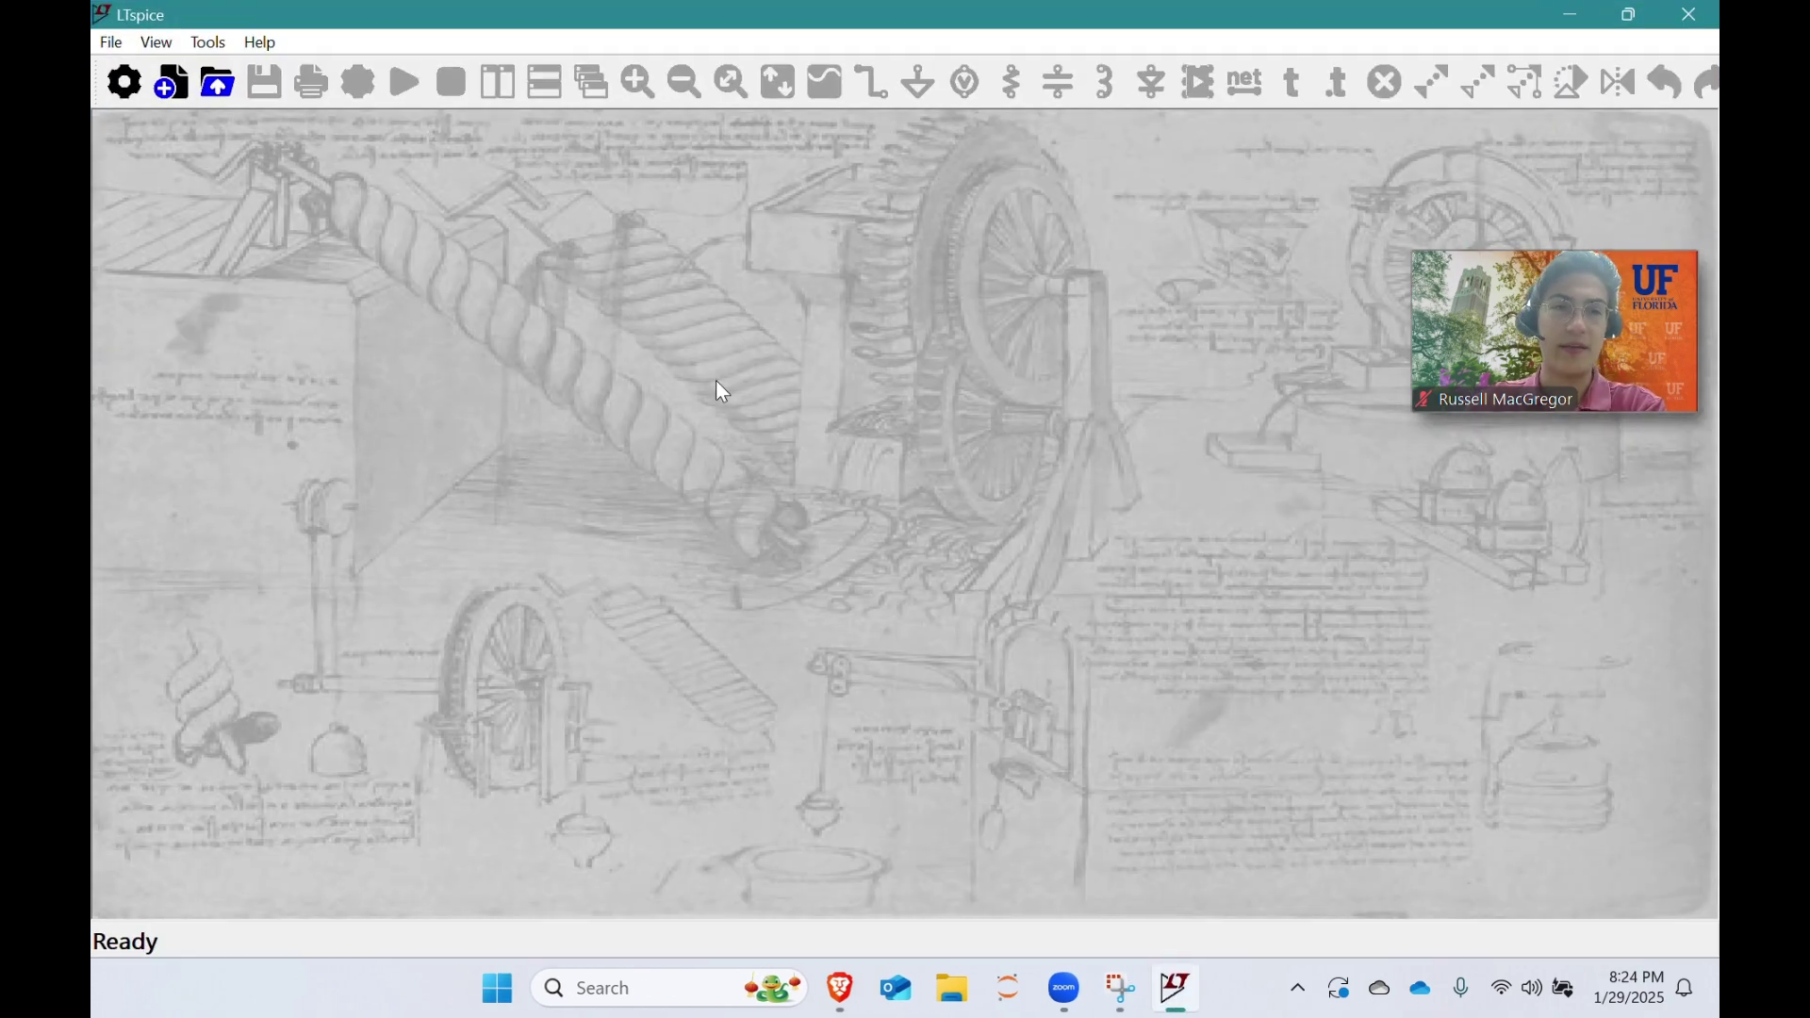
click(171, 83)
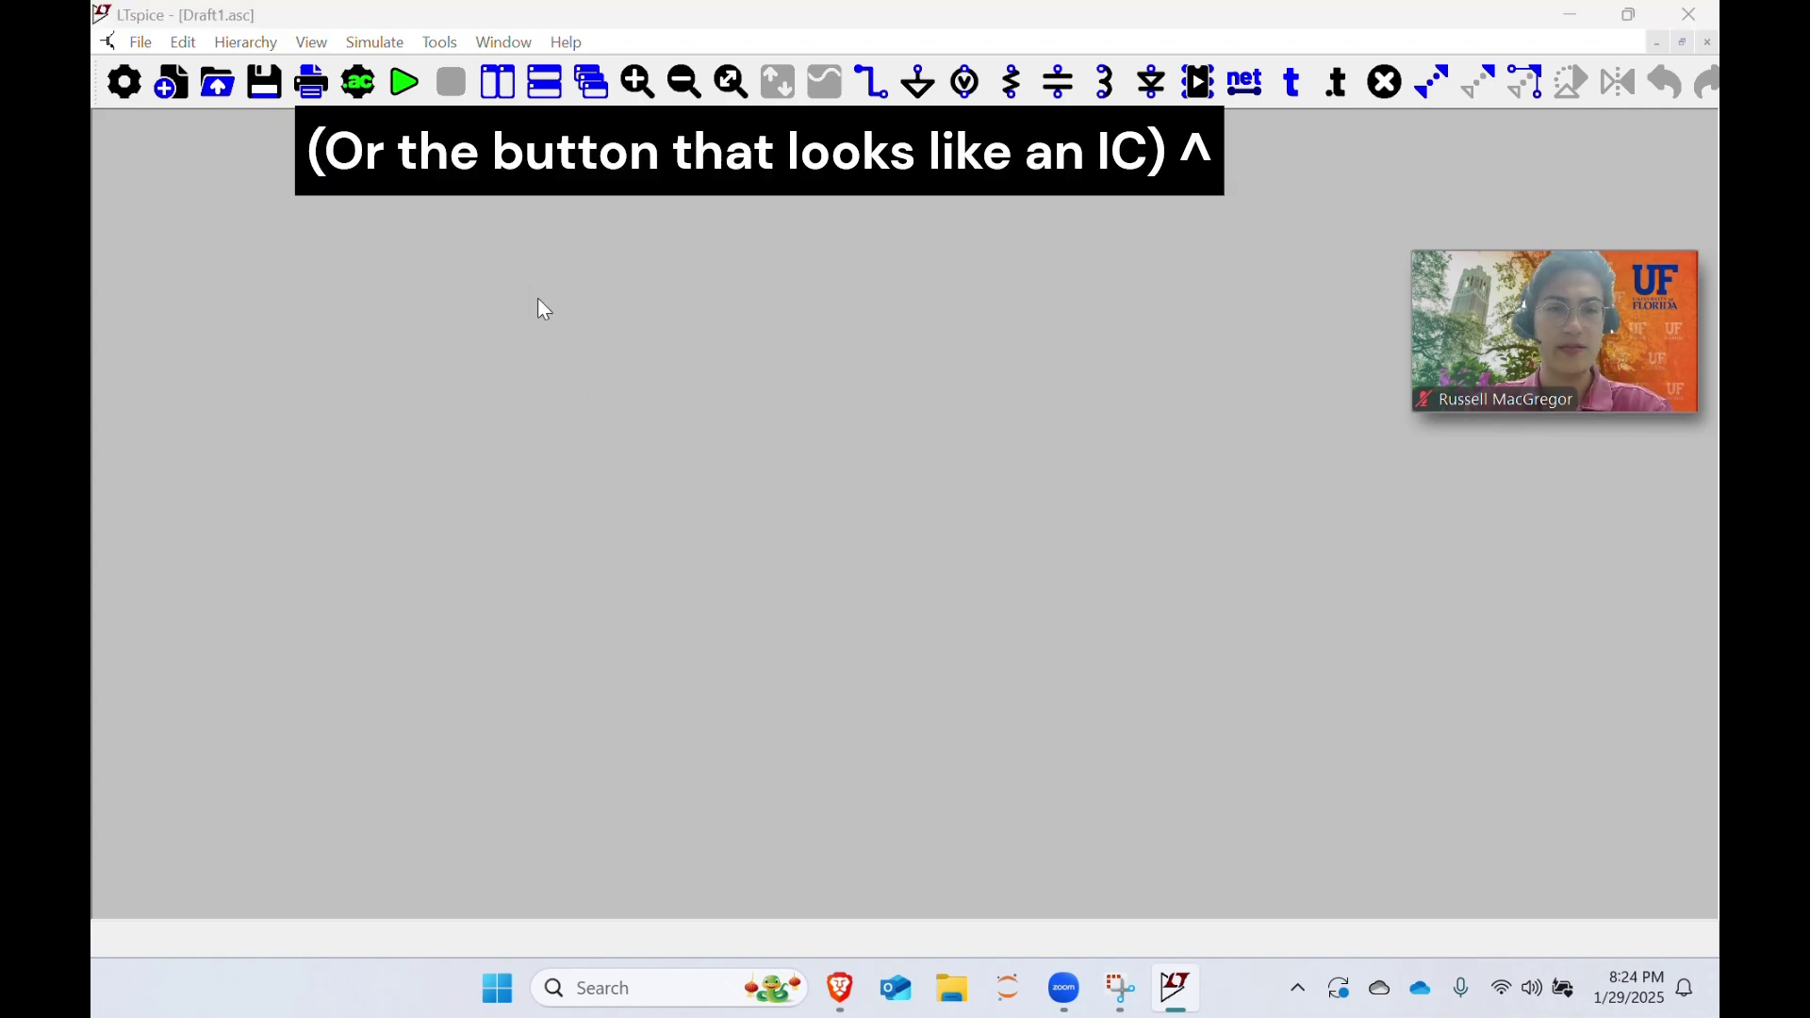
Step: Pick the amp_tlv27x_highVdd component from the EEL3111C symbol folder for placement in the schematic
key(p)
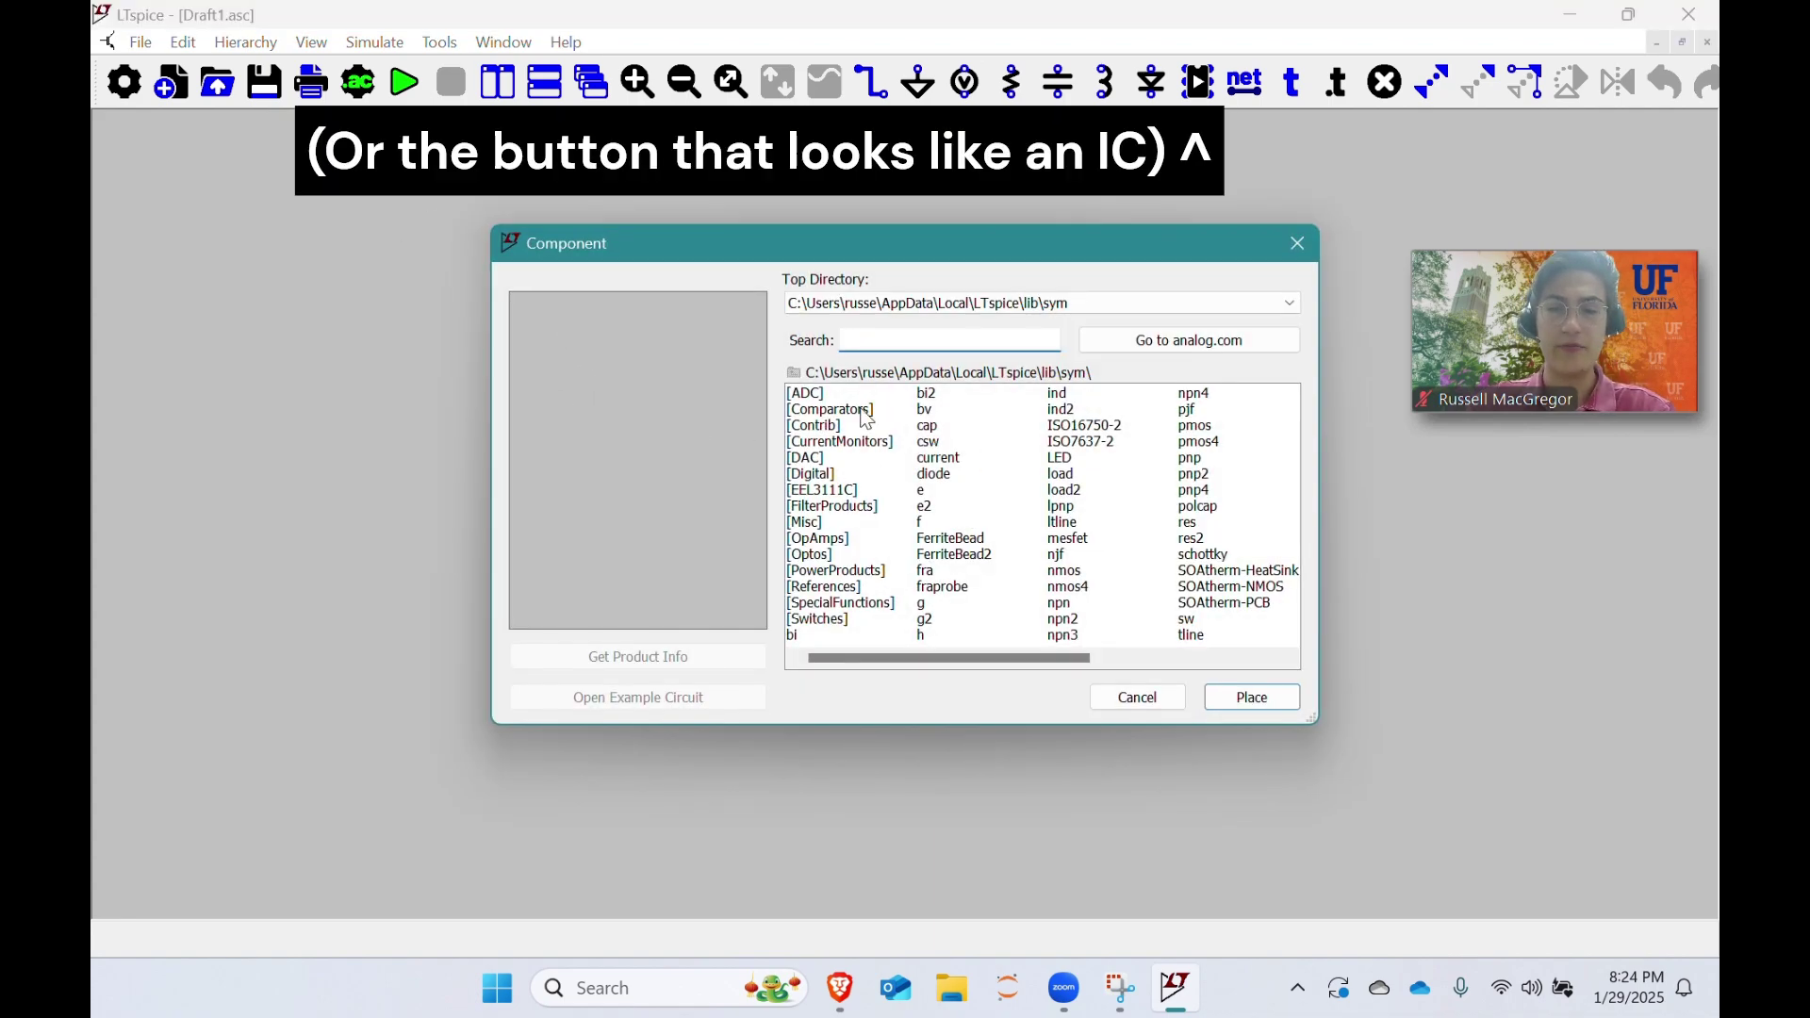
double_click(857, 500)
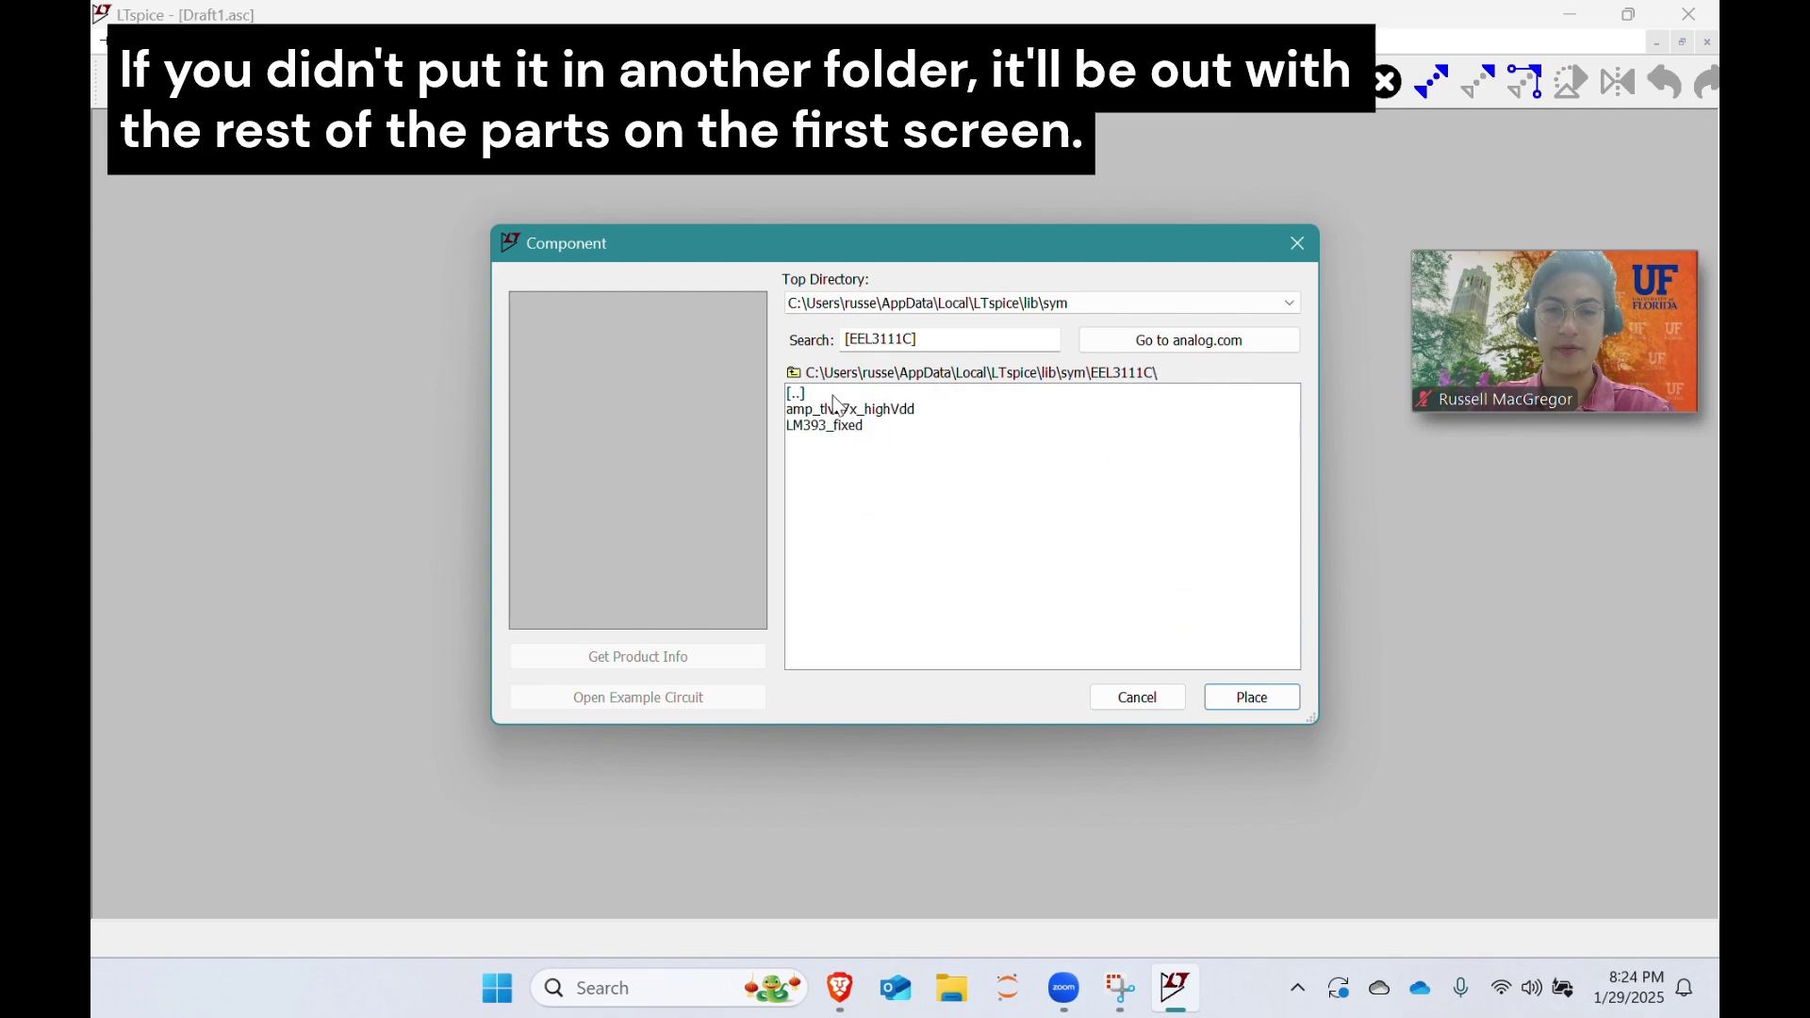
click(839, 412)
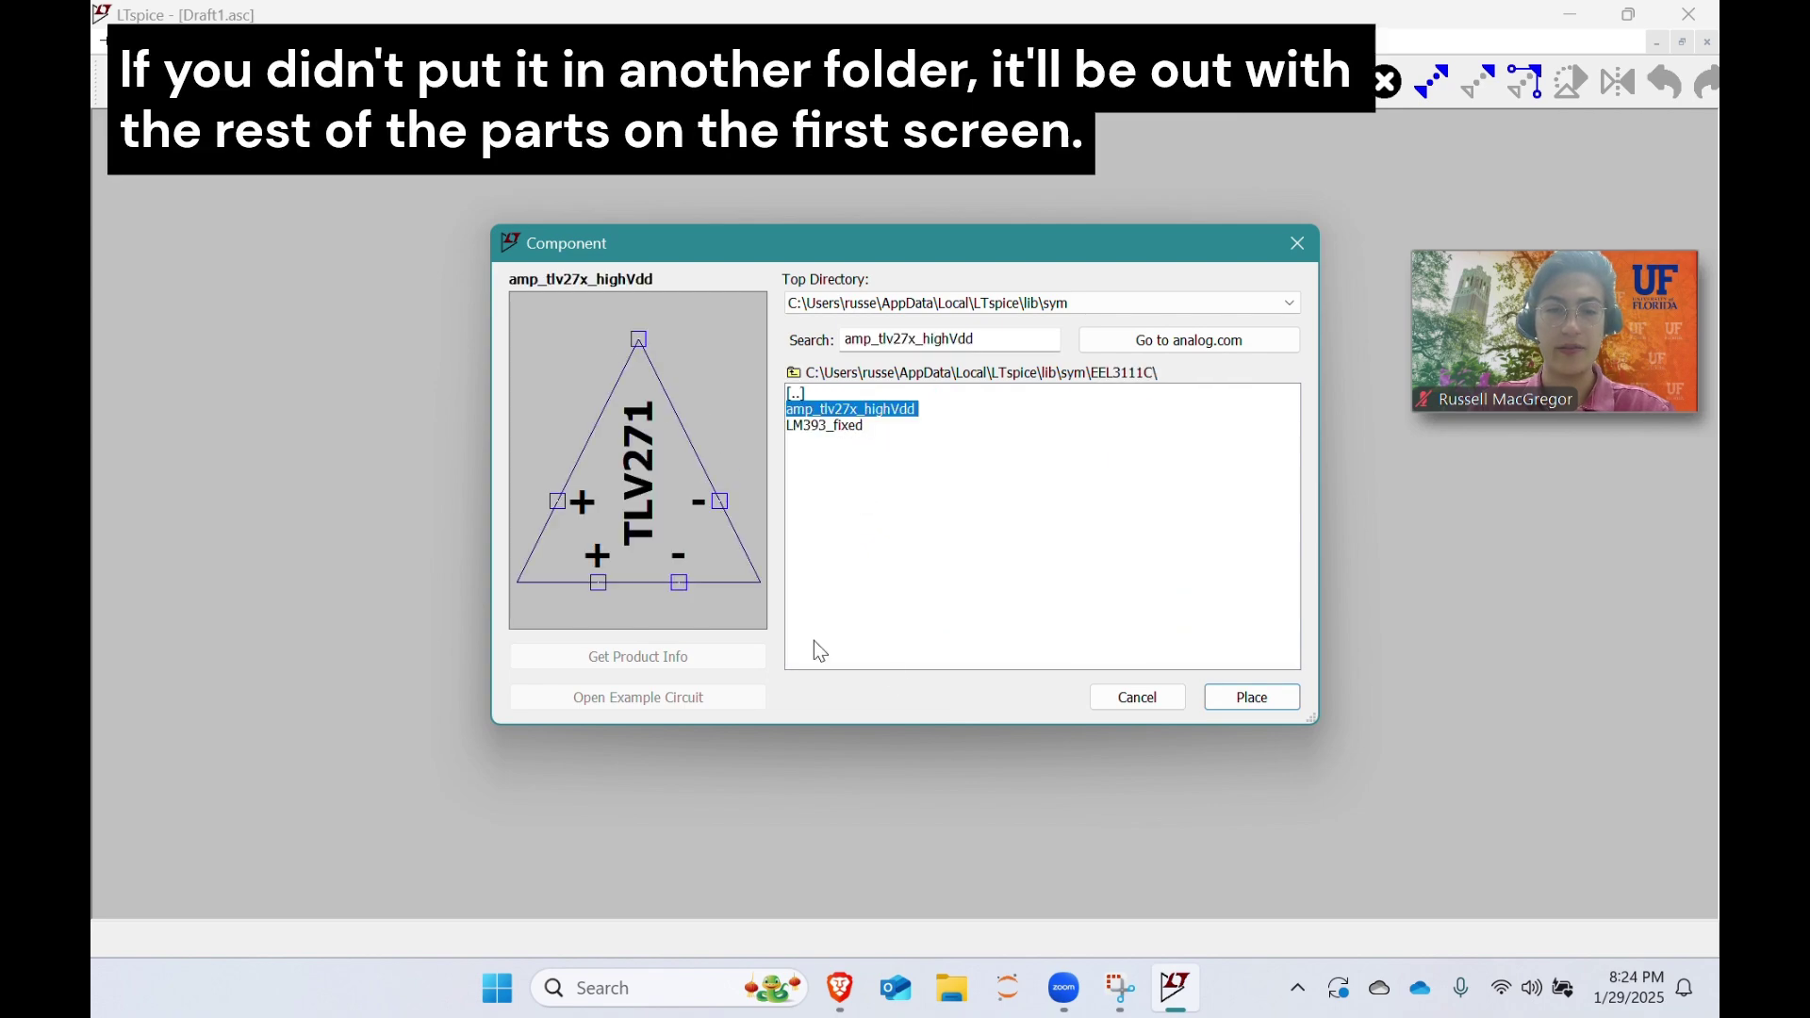
click(1252, 697)
Step: Orient the TLV271 with its output facing right and plus input above the minus input, and place it mid-sheet
key(ctrl+r)
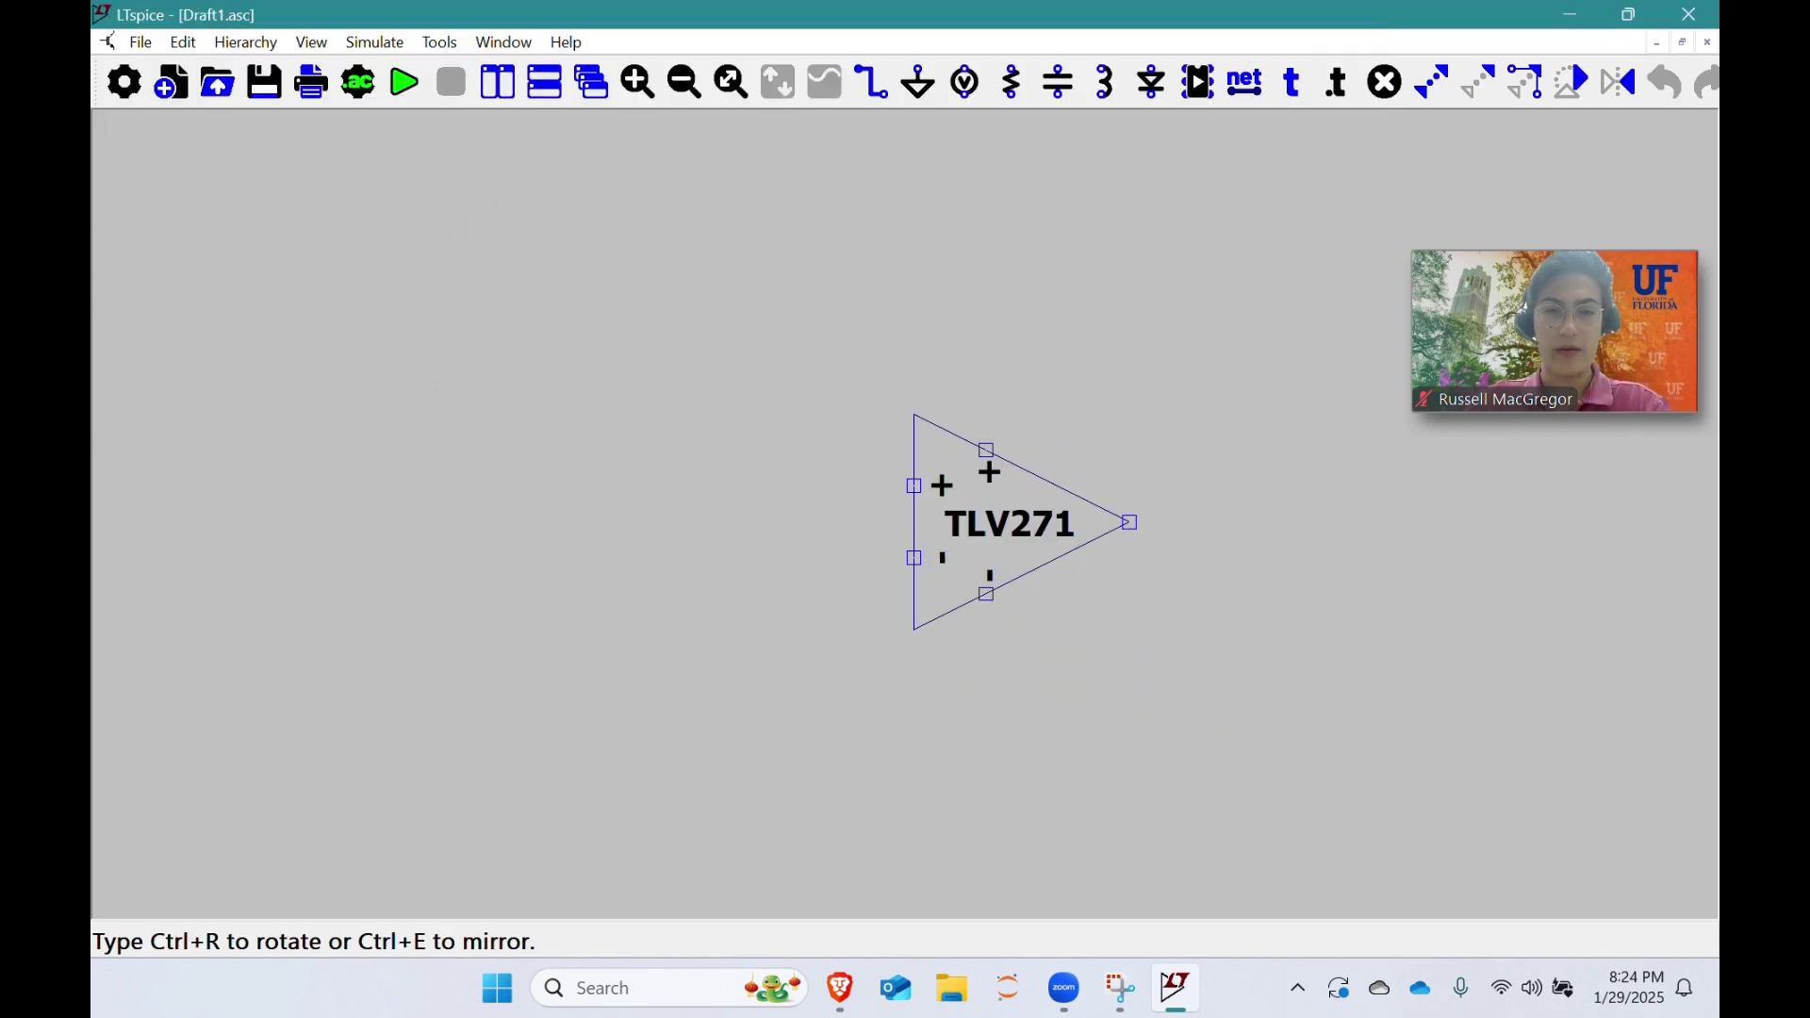
key(ctrl+r)
key(ctrl+r)
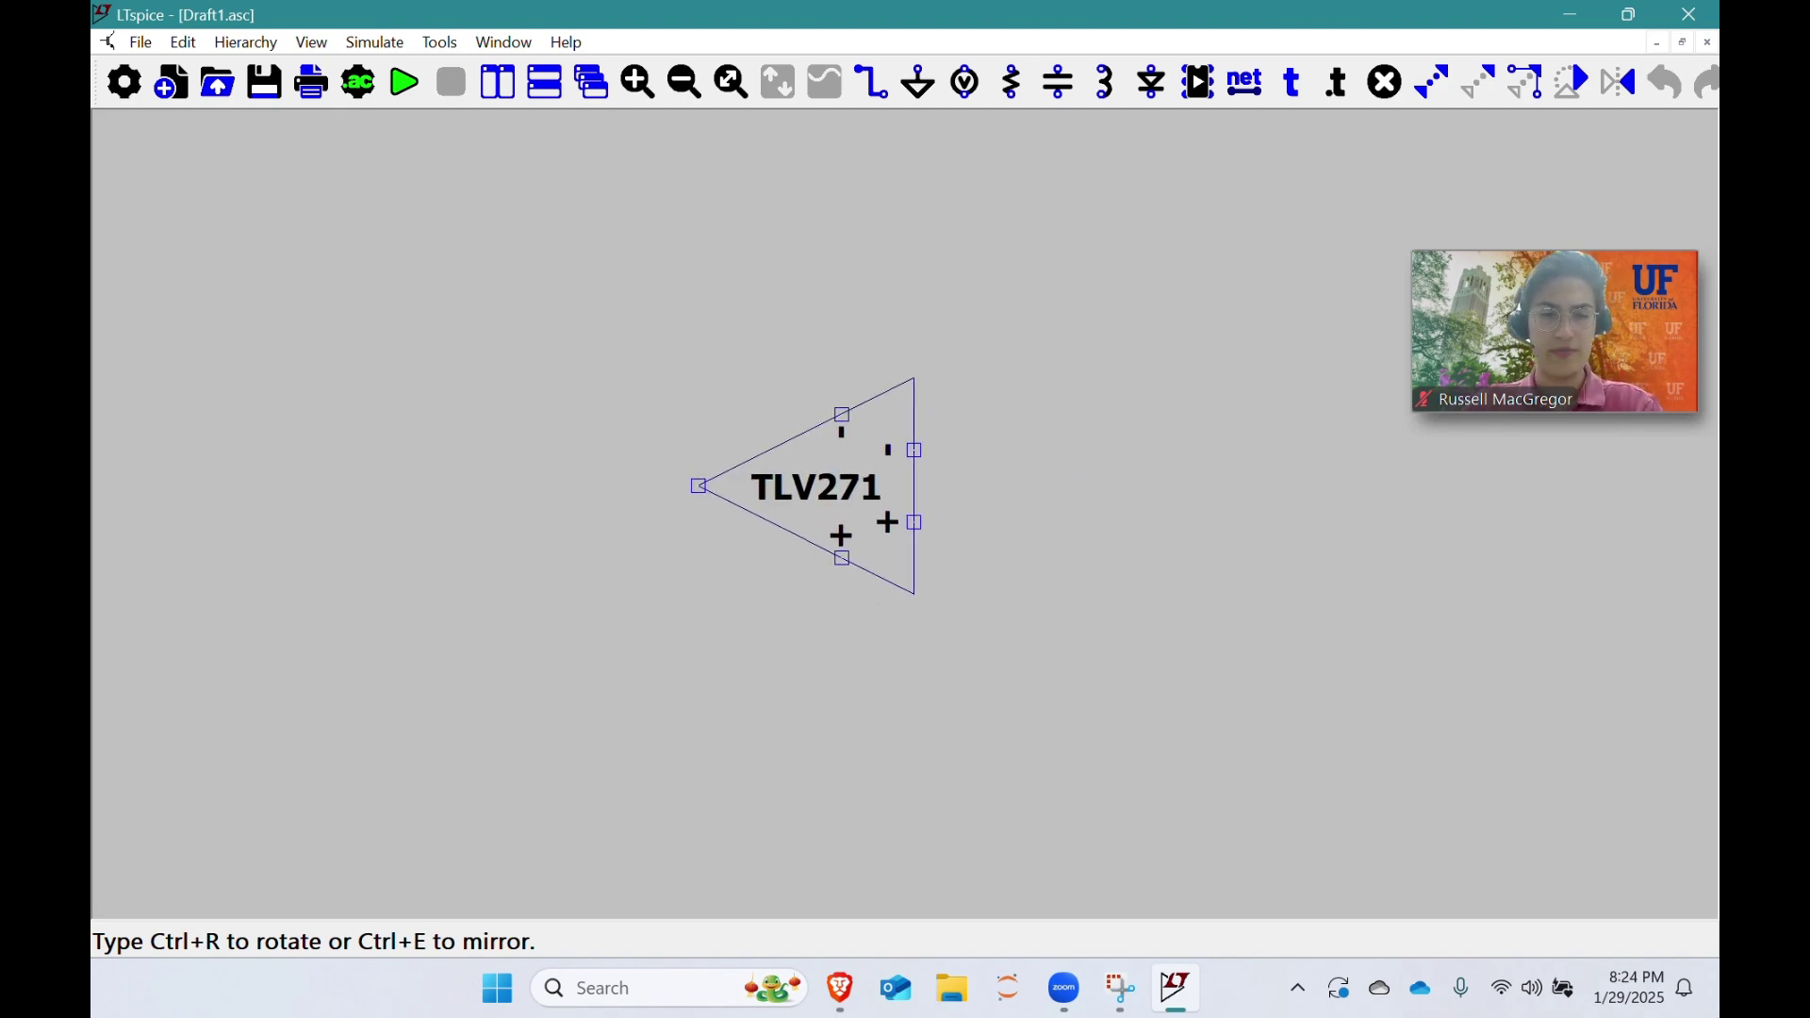
key(ctrl+e)
key(ctrl+r)
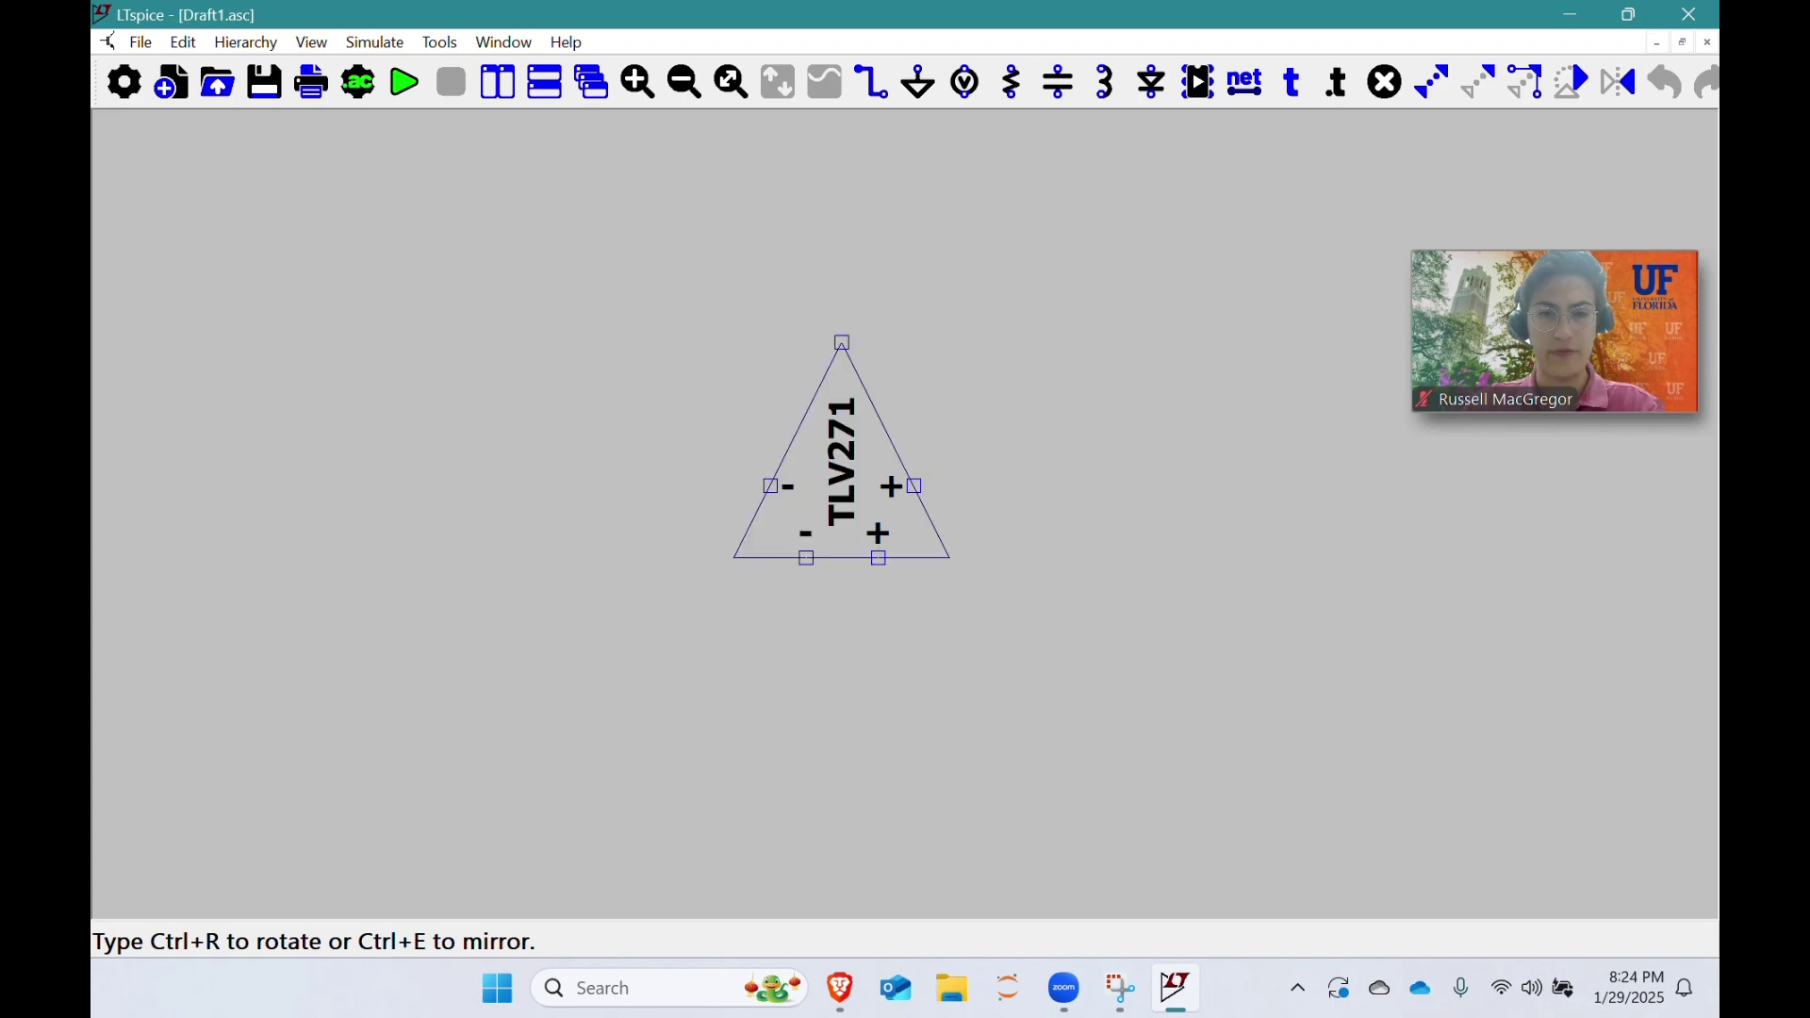
key(ctrl+r)
key(ctrl+e)
click(849, 486)
key(Escape)
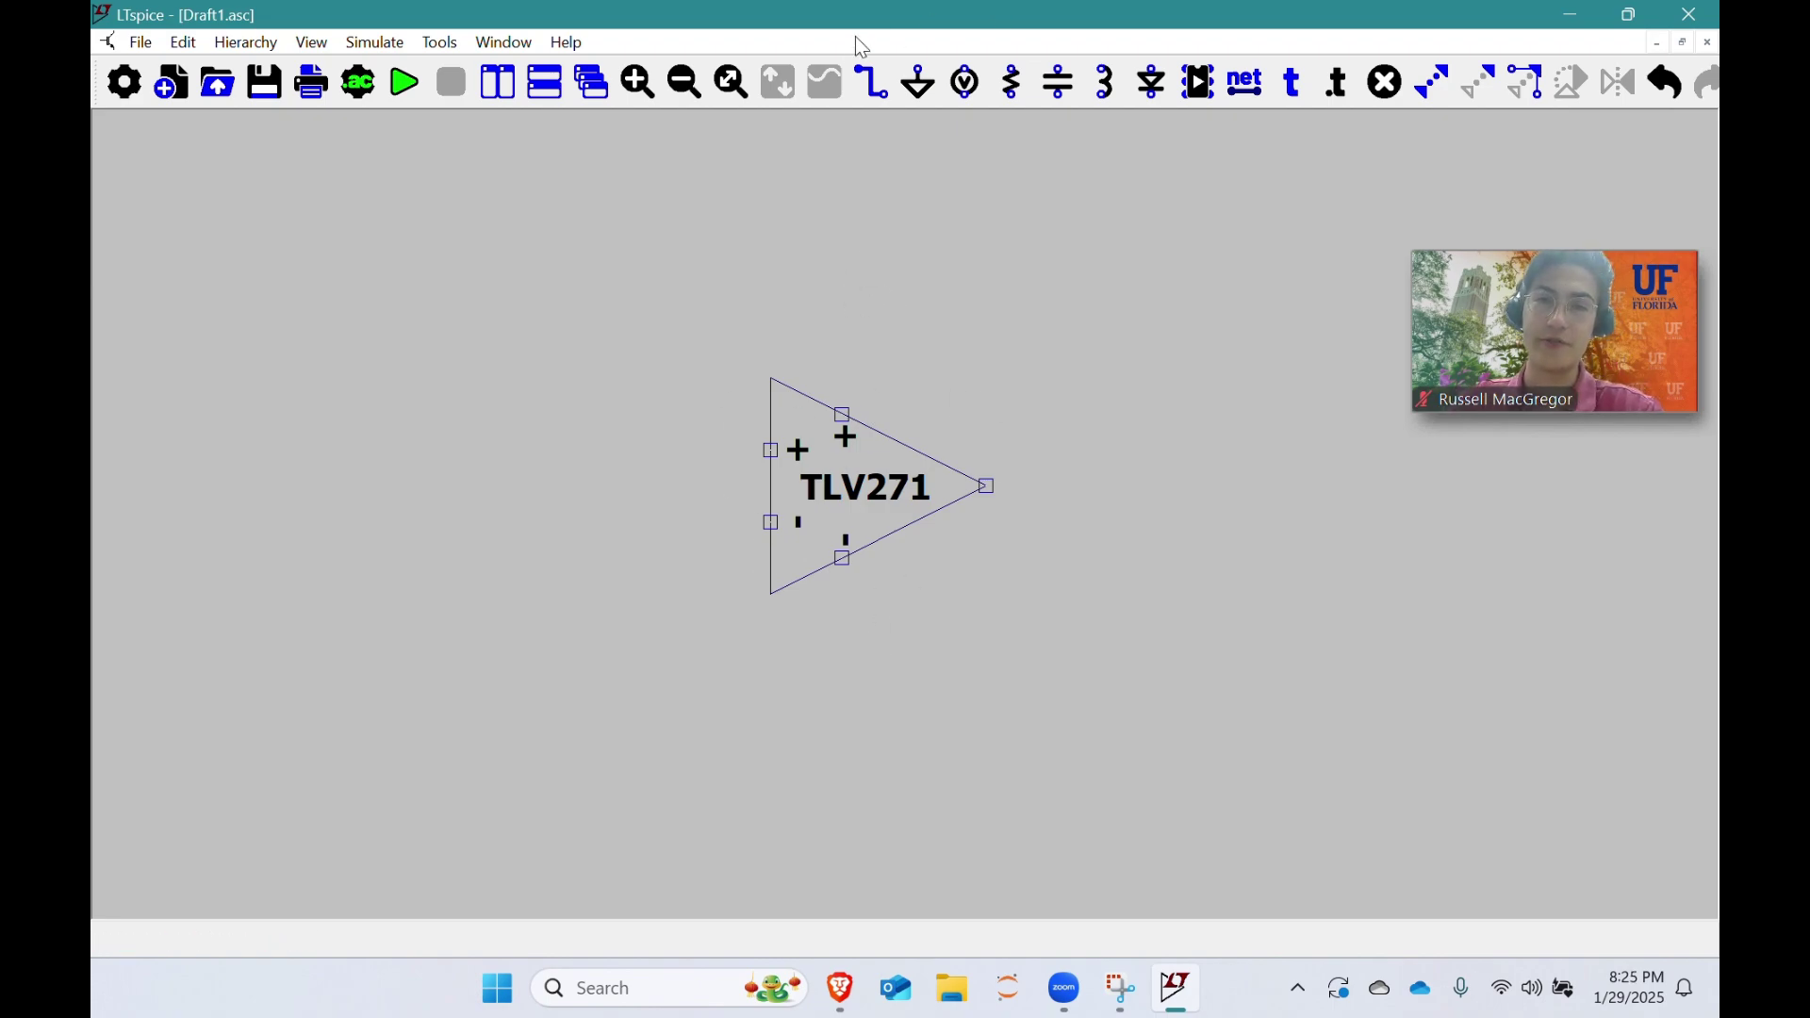
Step: Switch to Downloads in File Explorer and open the extracted LM393sljc016 folder
key(alt+Tab)
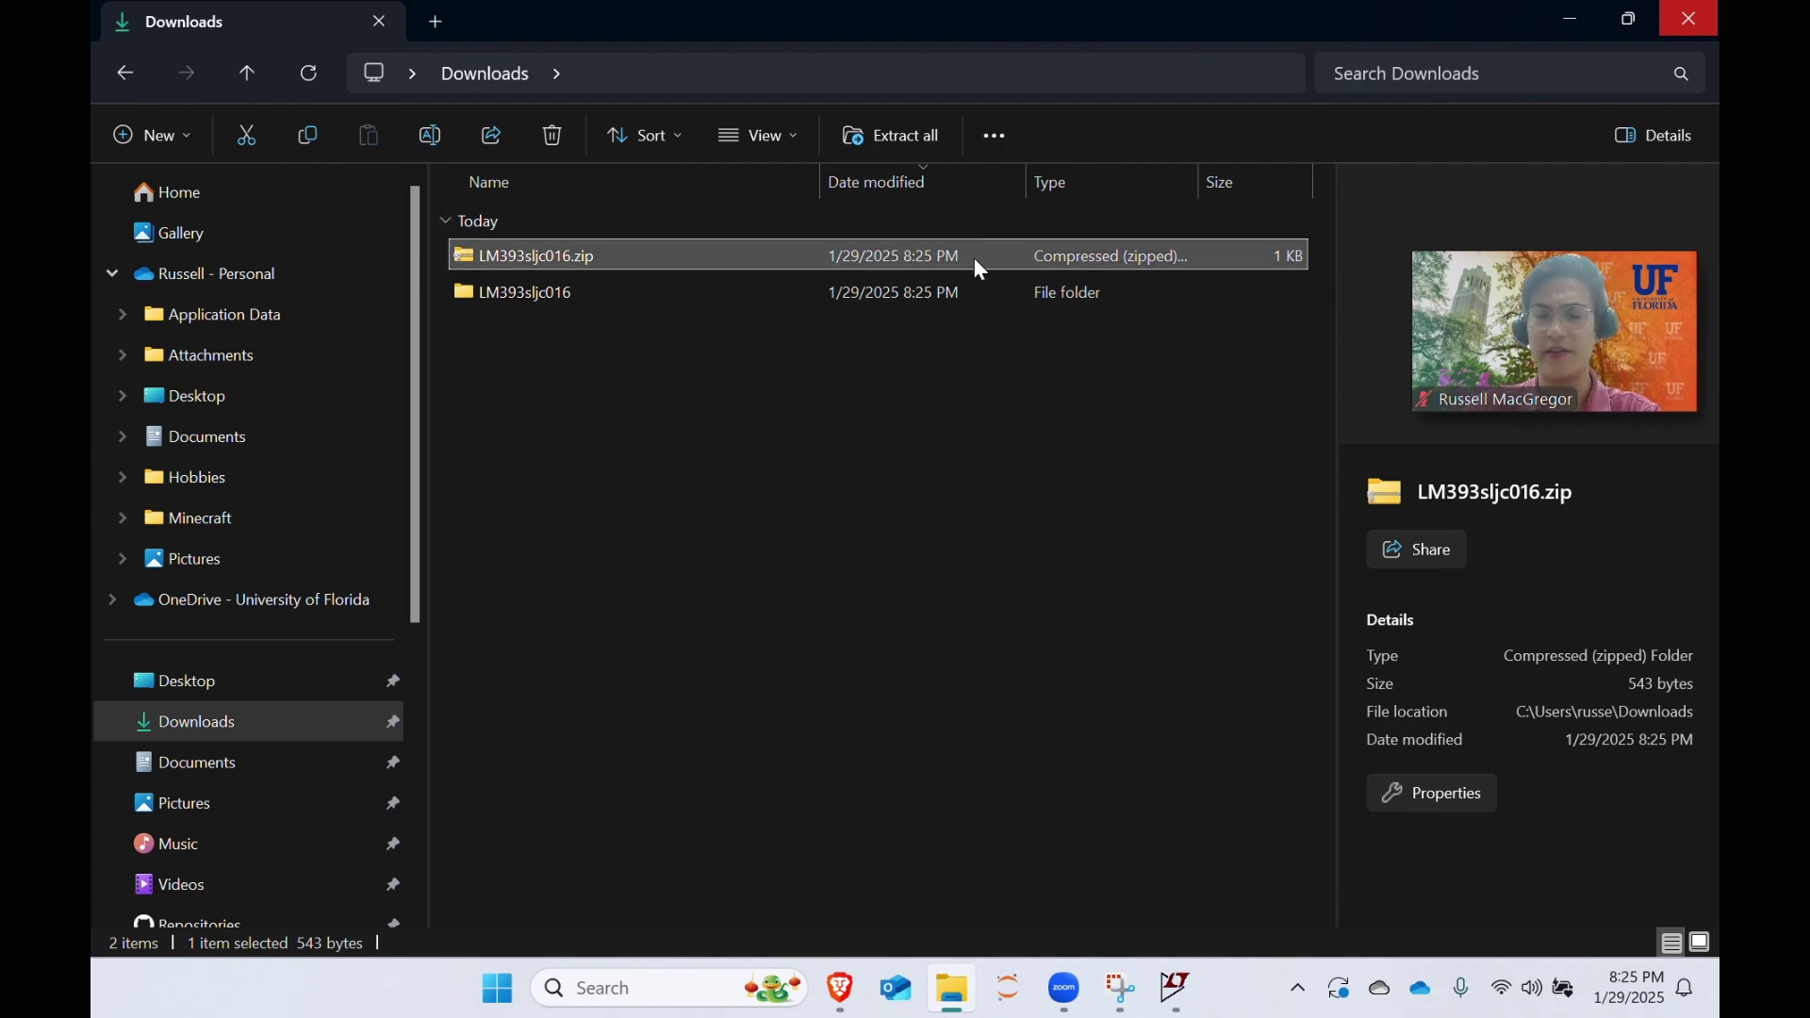
click(532, 296)
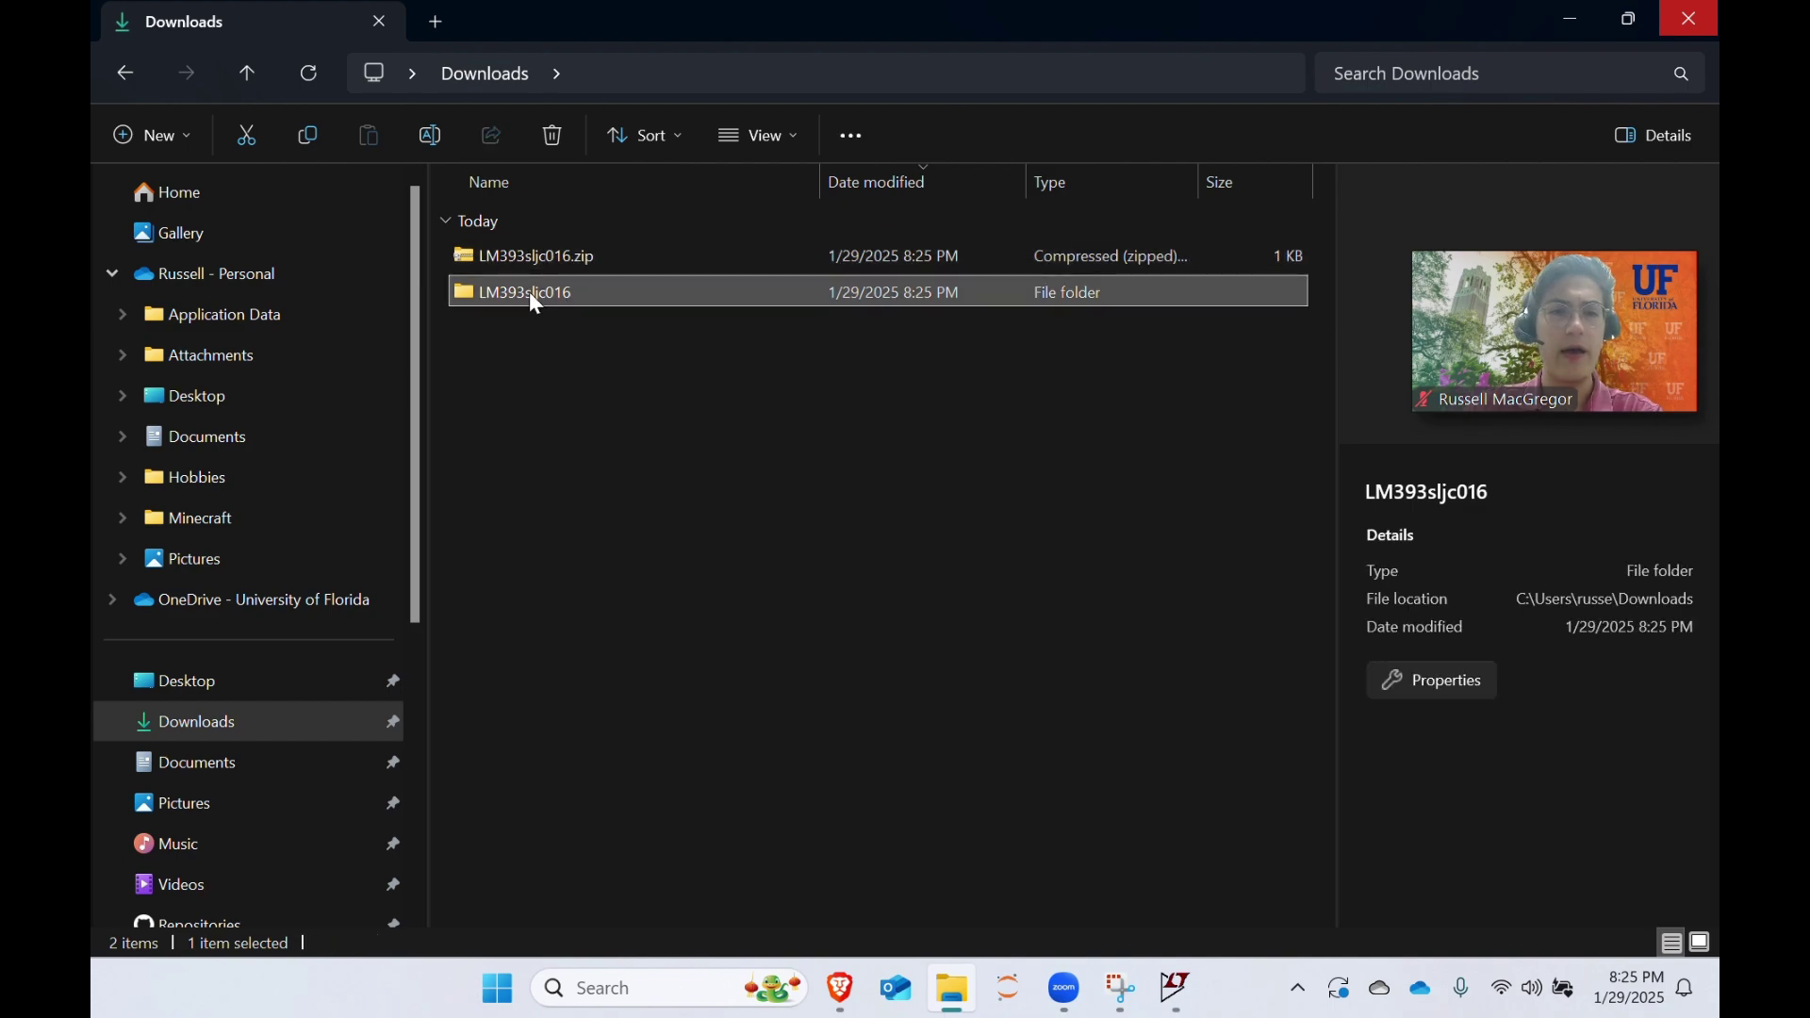
double_click(529, 291)
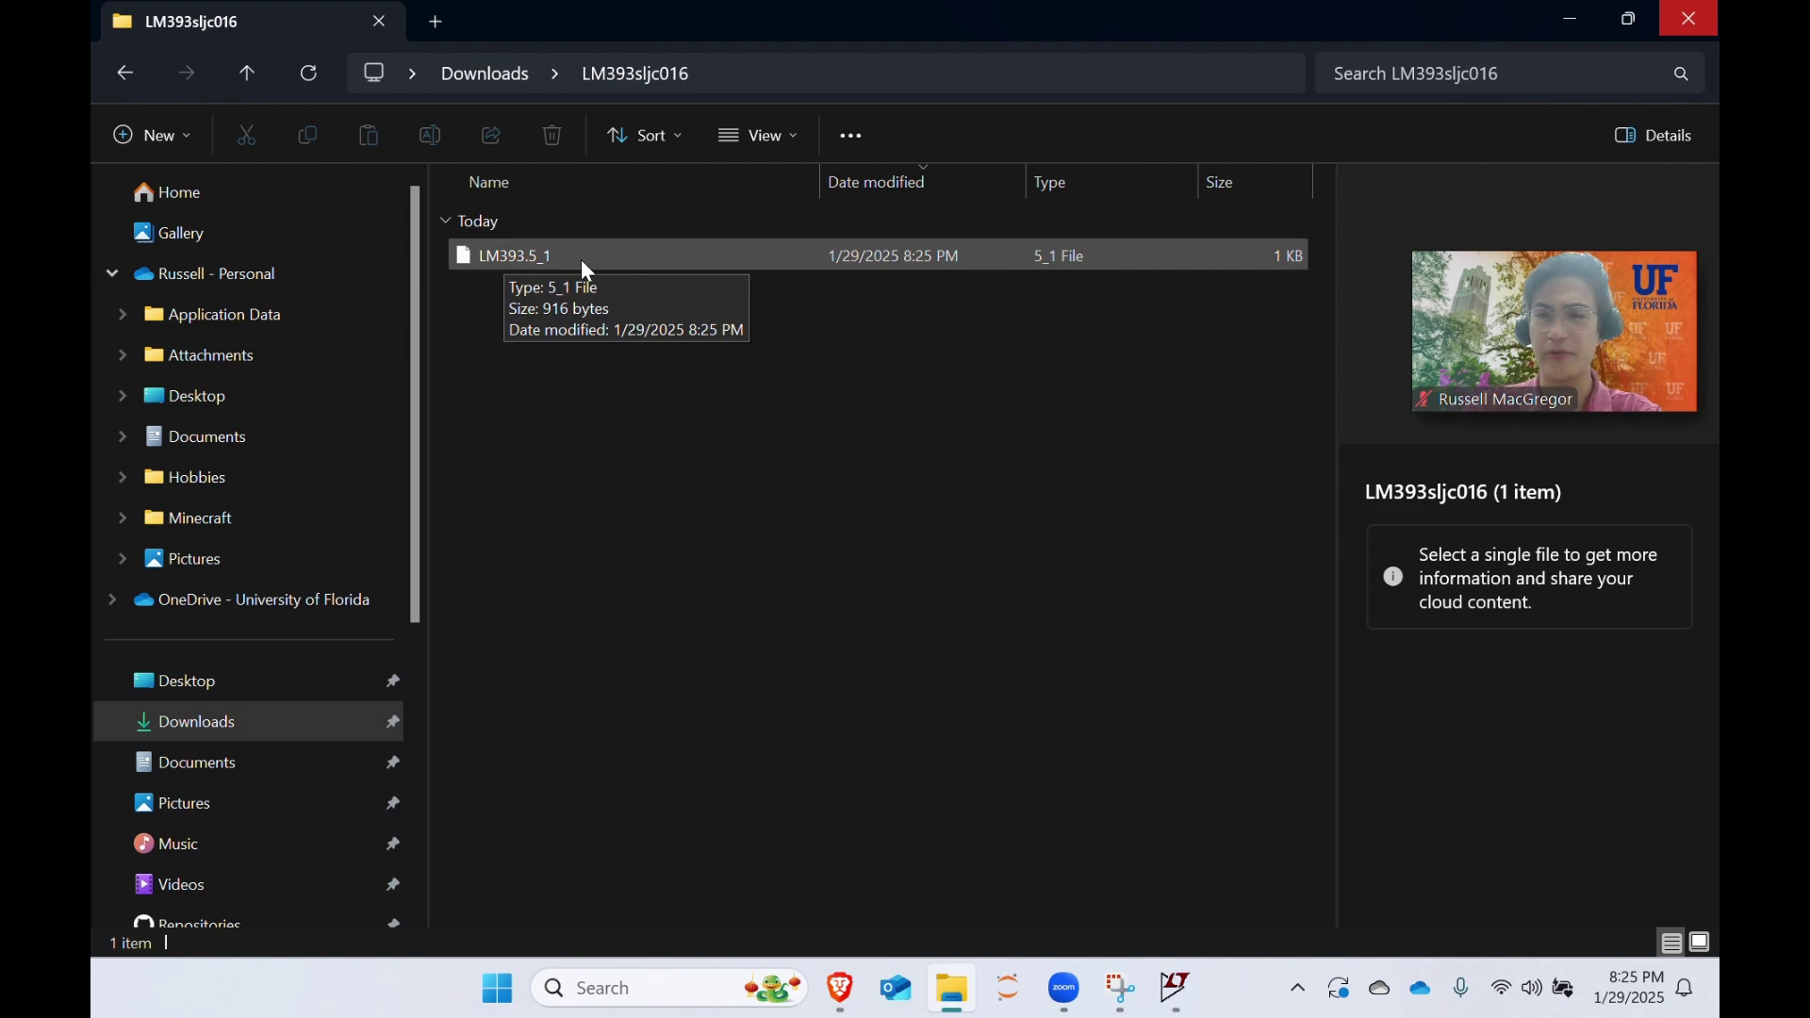
Step: Return to LTspice and open the LM393.5_1 model file from the LM393sljc016 folder, showing all file types
click(1177, 988)
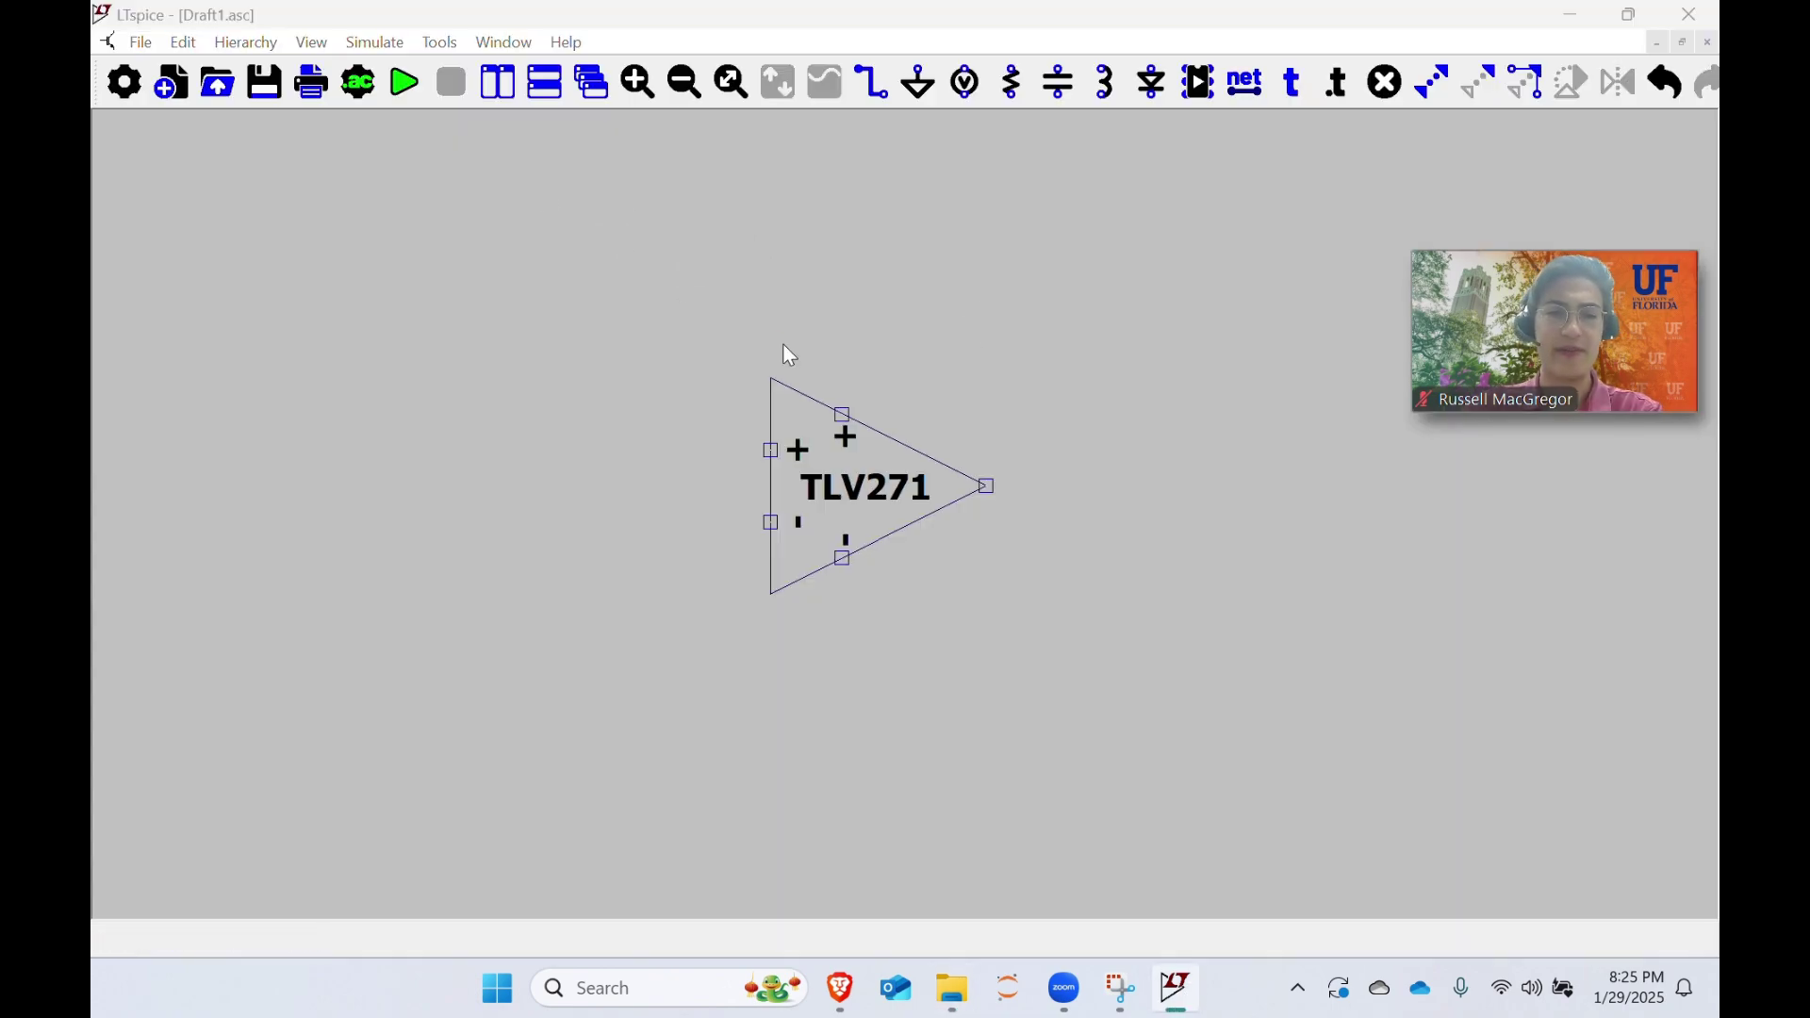
key(ctrl+o)
double_click(920, 367)
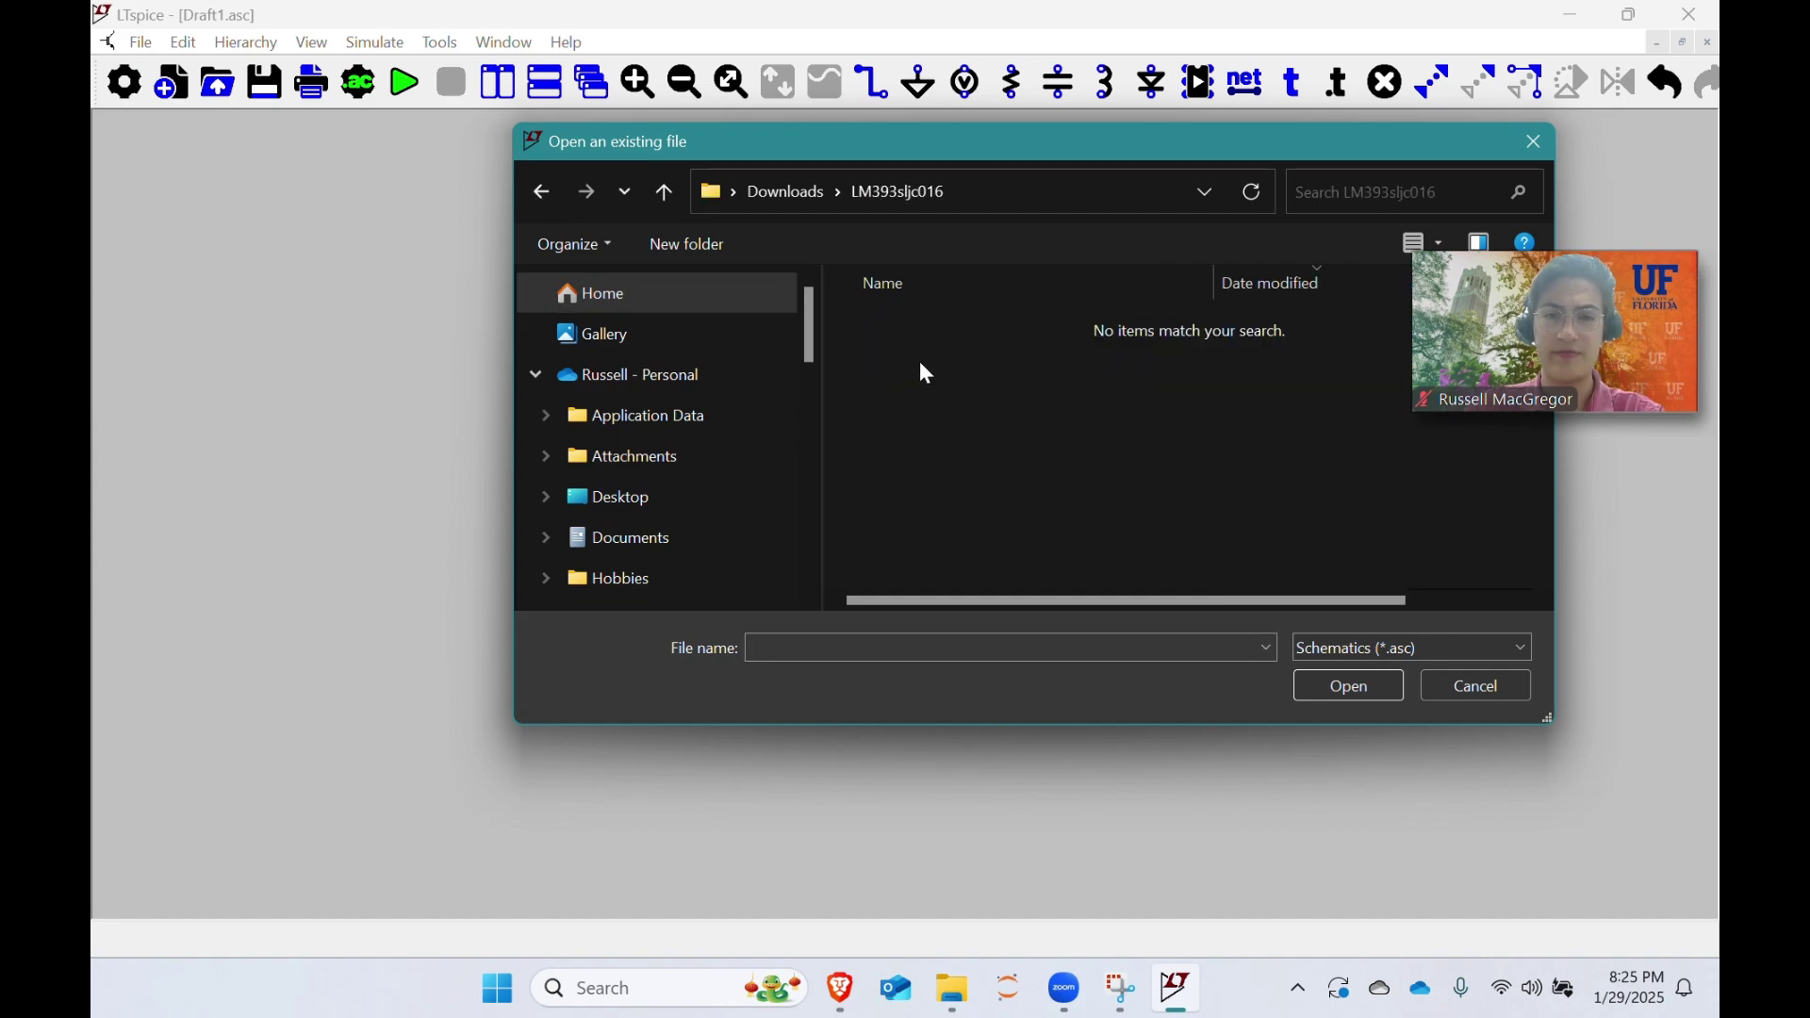
click(1328, 651)
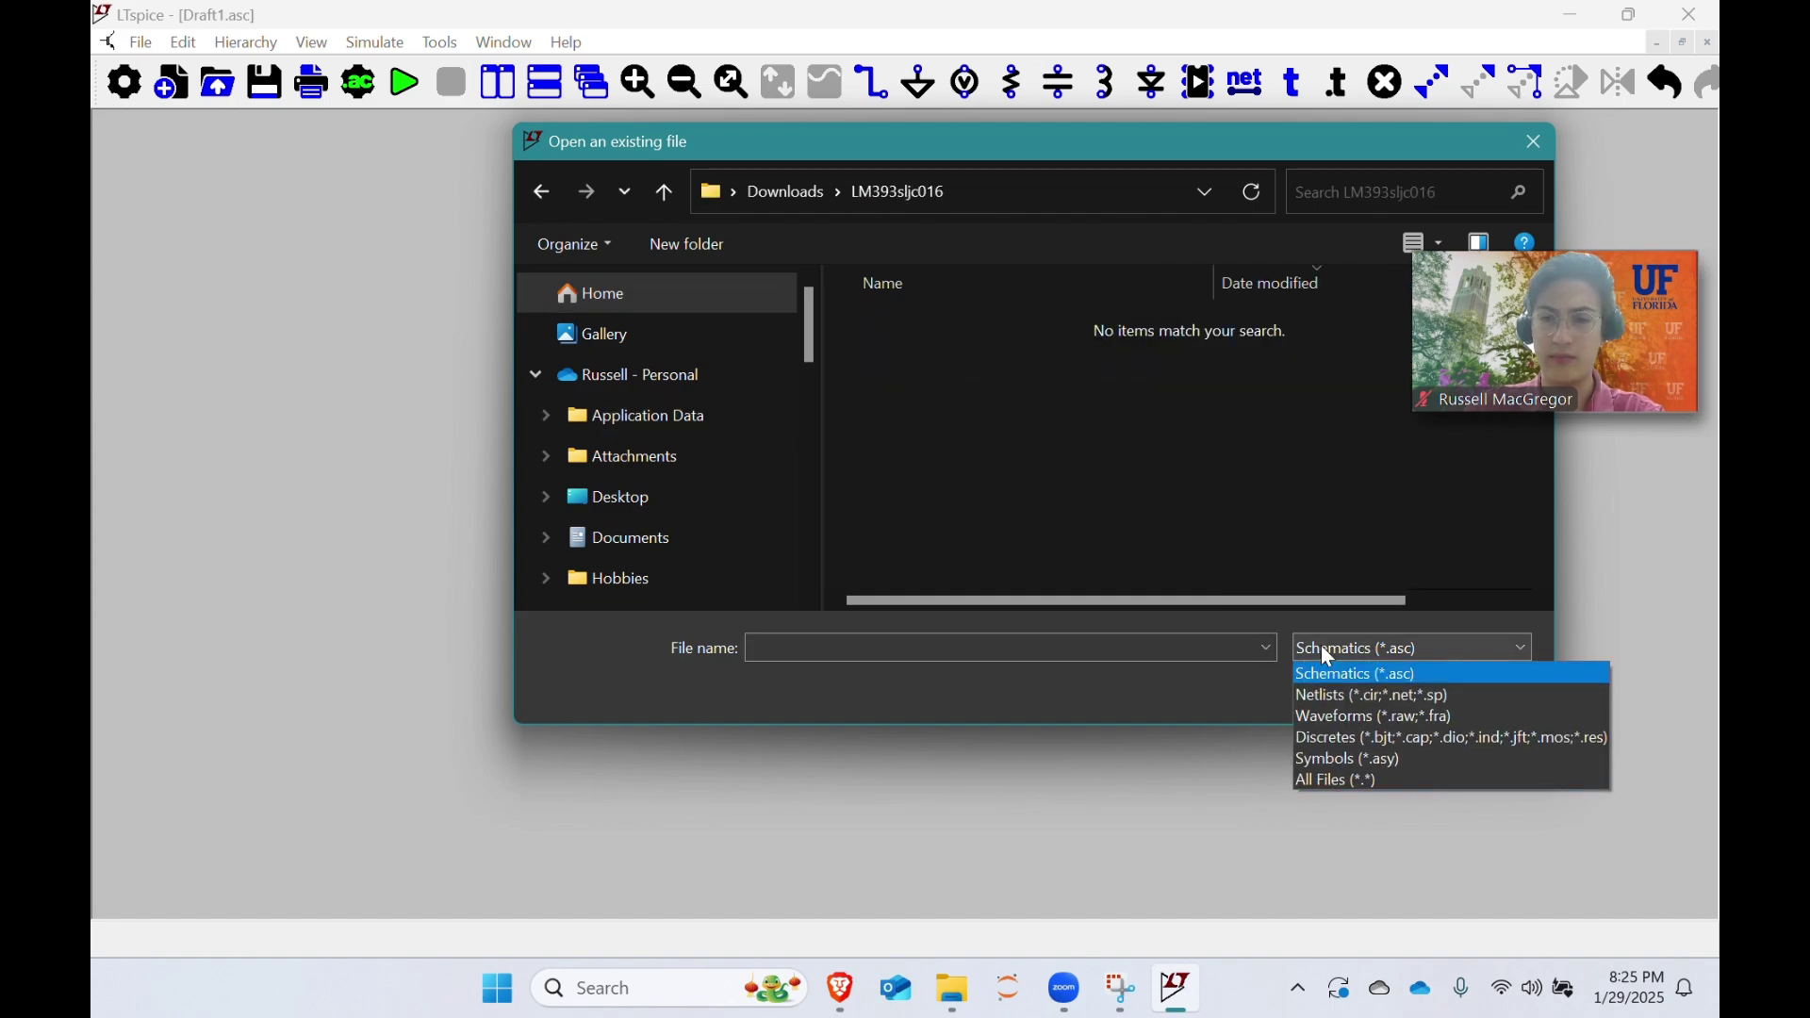
click(1329, 782)
double_click(1002, 355)
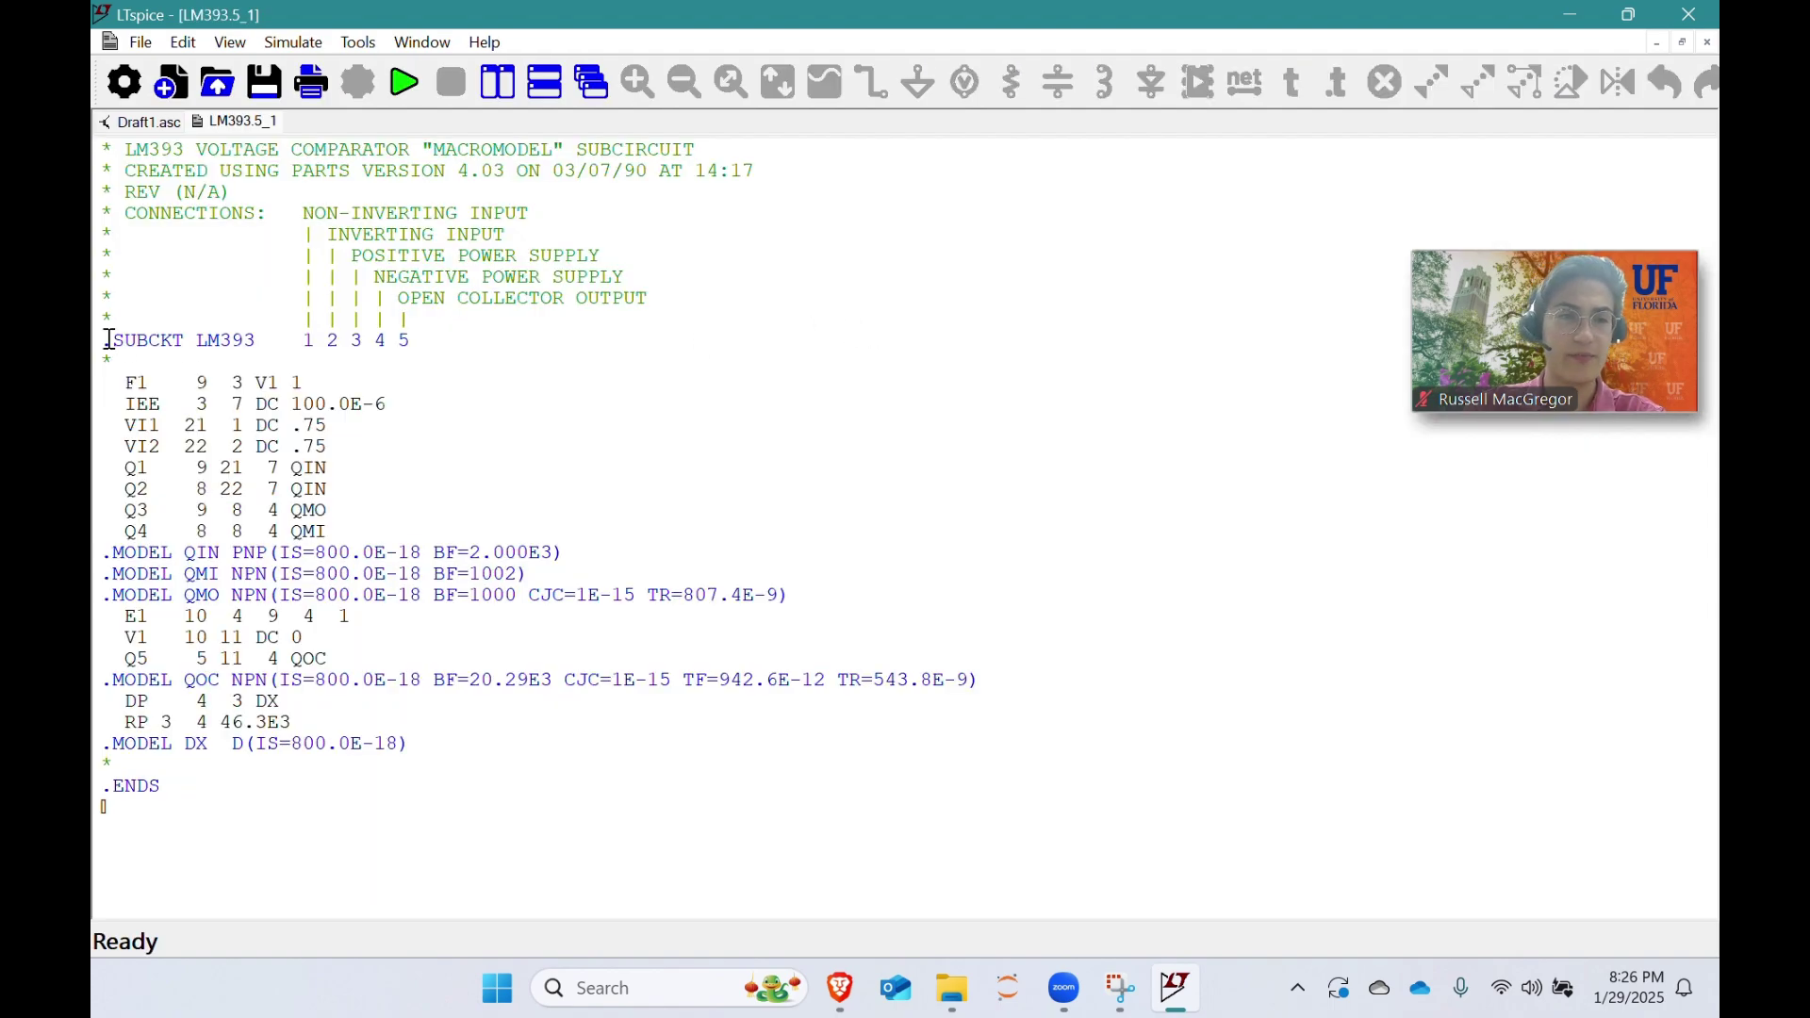
Step: Generate a symbol from the .SUBCKT LM393 line and save it as LM393.asy in the LM393sljc016 folder
drag(110, 339, 411, 340)
click(386, 341)
right_click(184, 333)
click(325, 782)
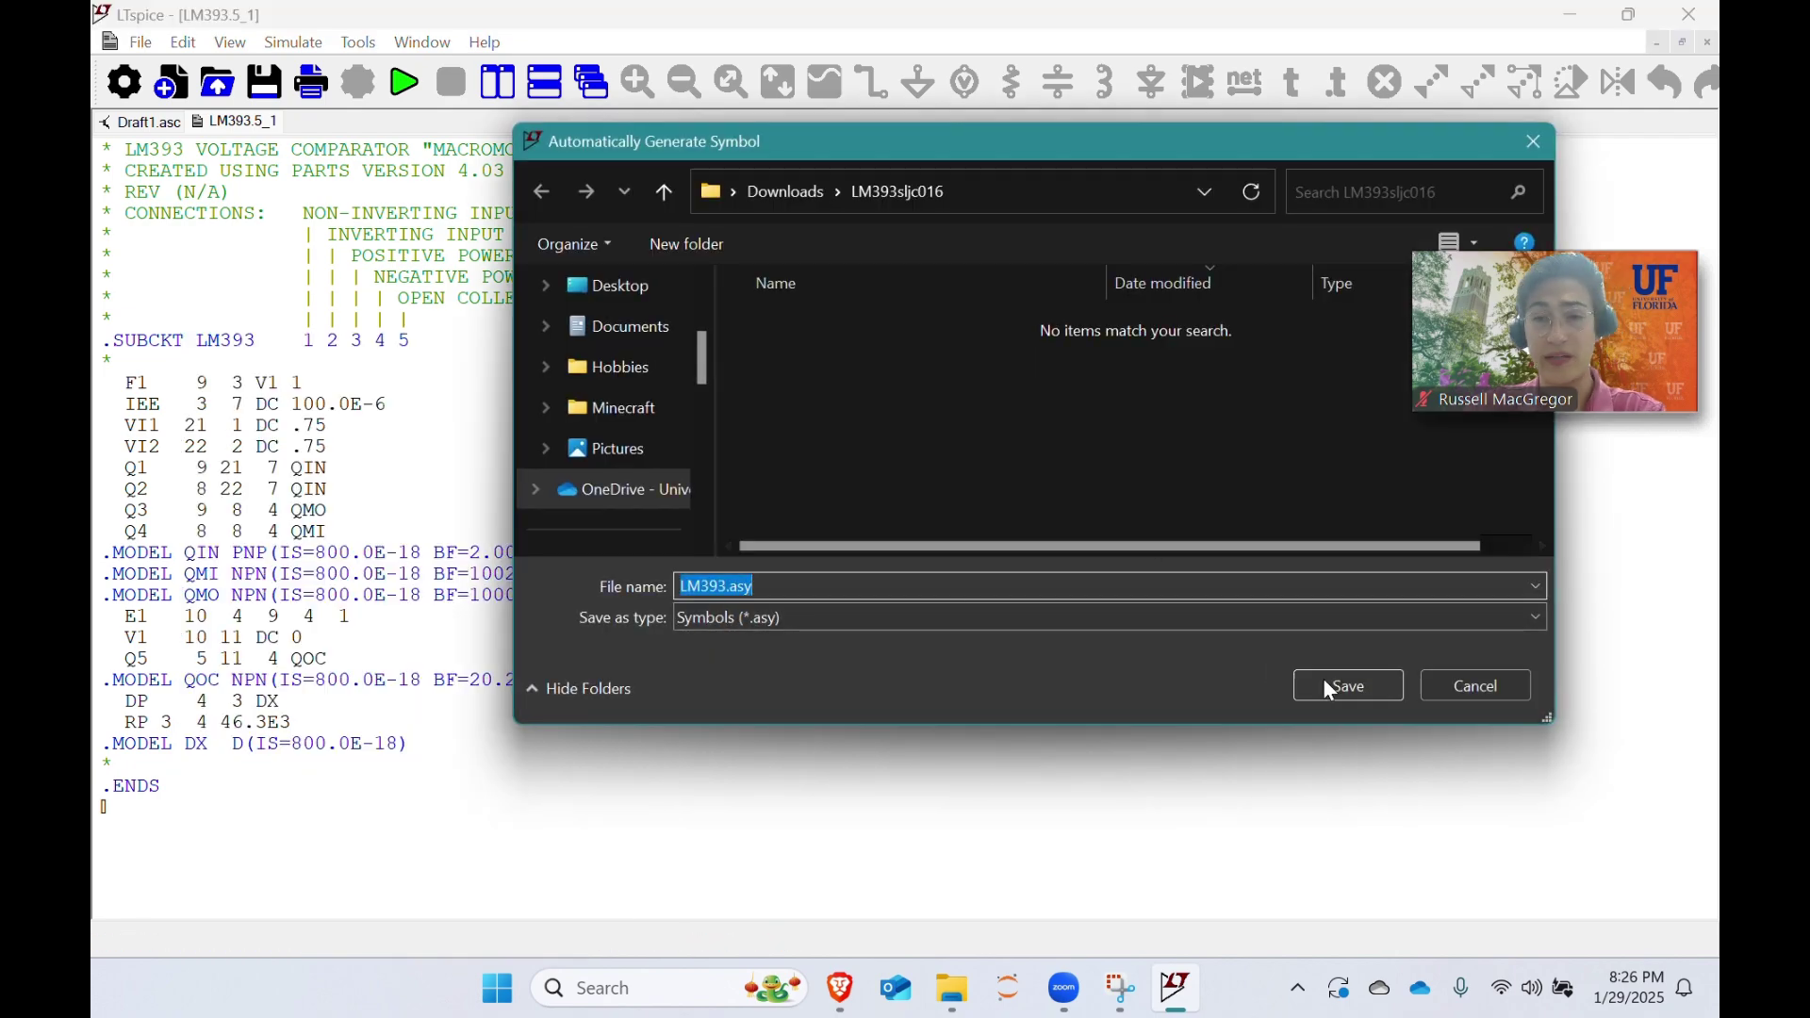
click(1331, 688)
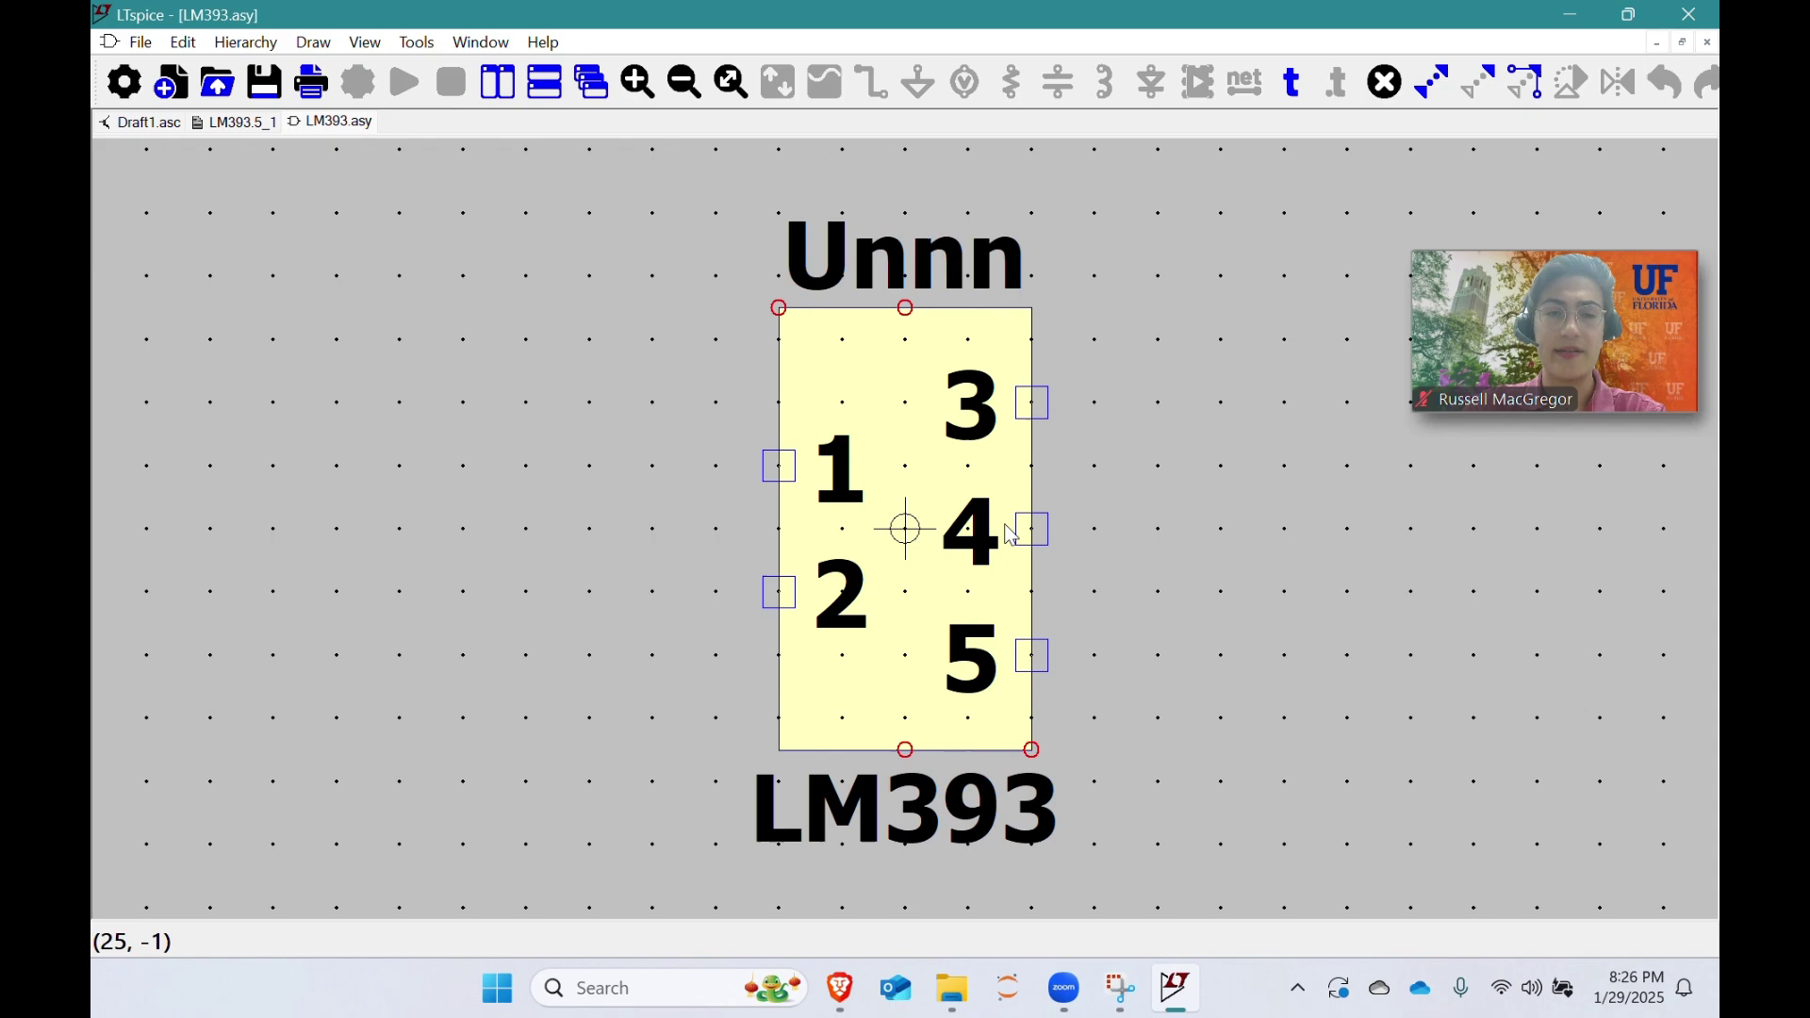
scroll(985, 579, down, 2)
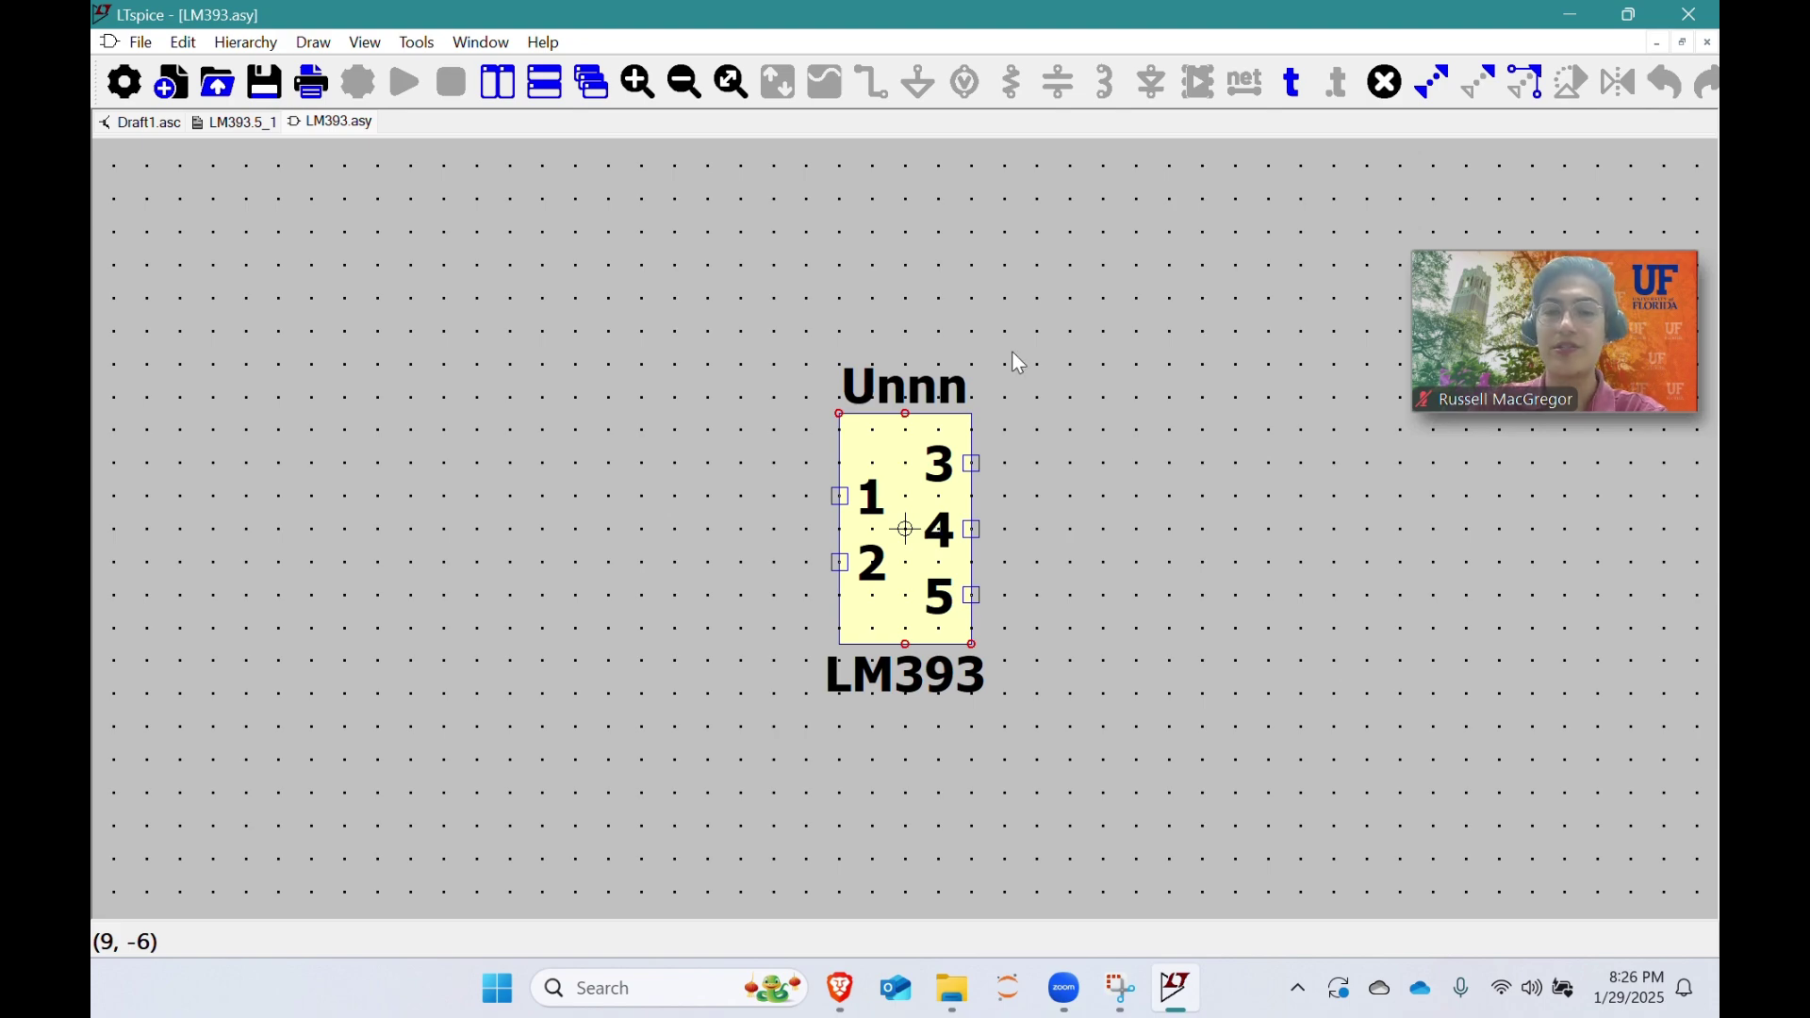
drag(1065, 474, 945, 444)
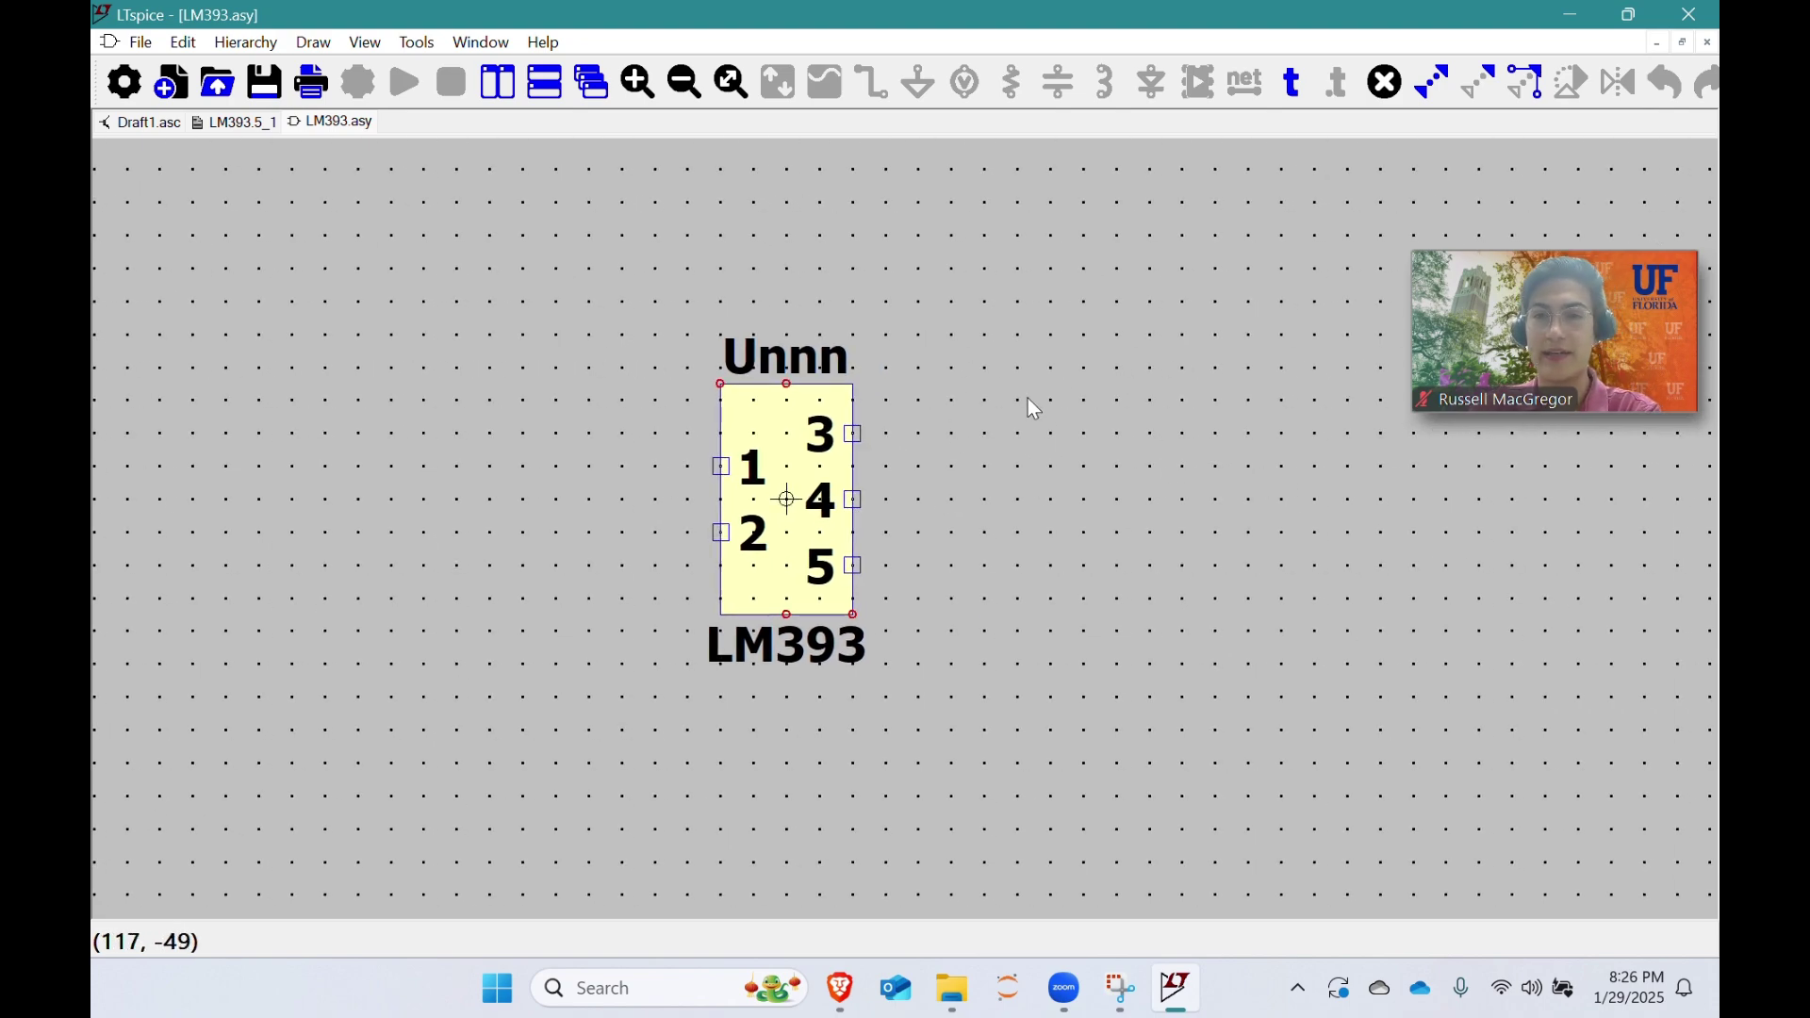